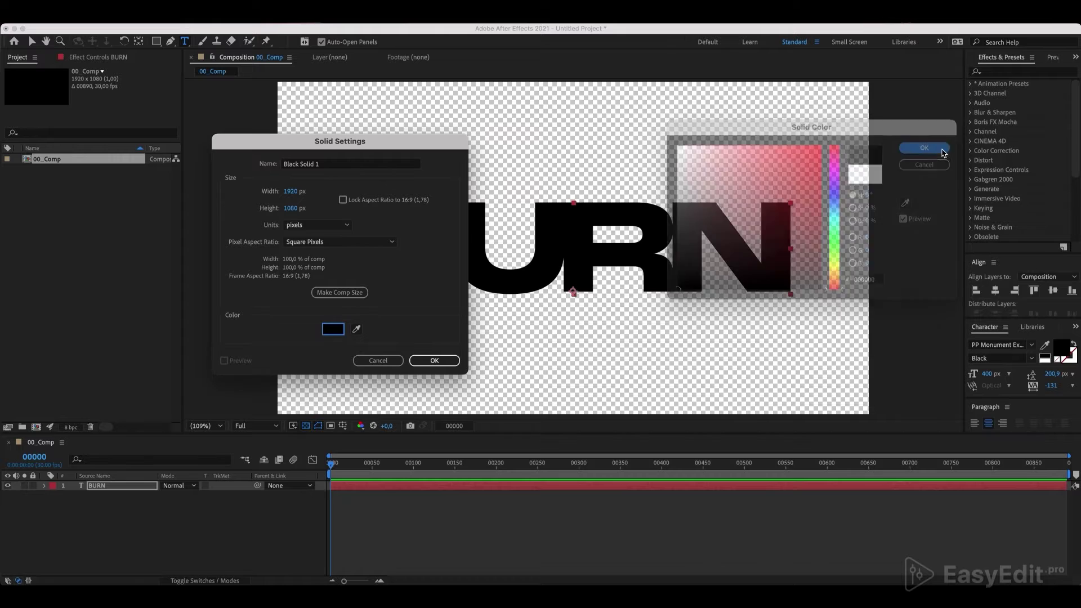
Create the black solid with the name Bg and place it beneath the BURN text layer.
click(325, 164)
key(super+a)
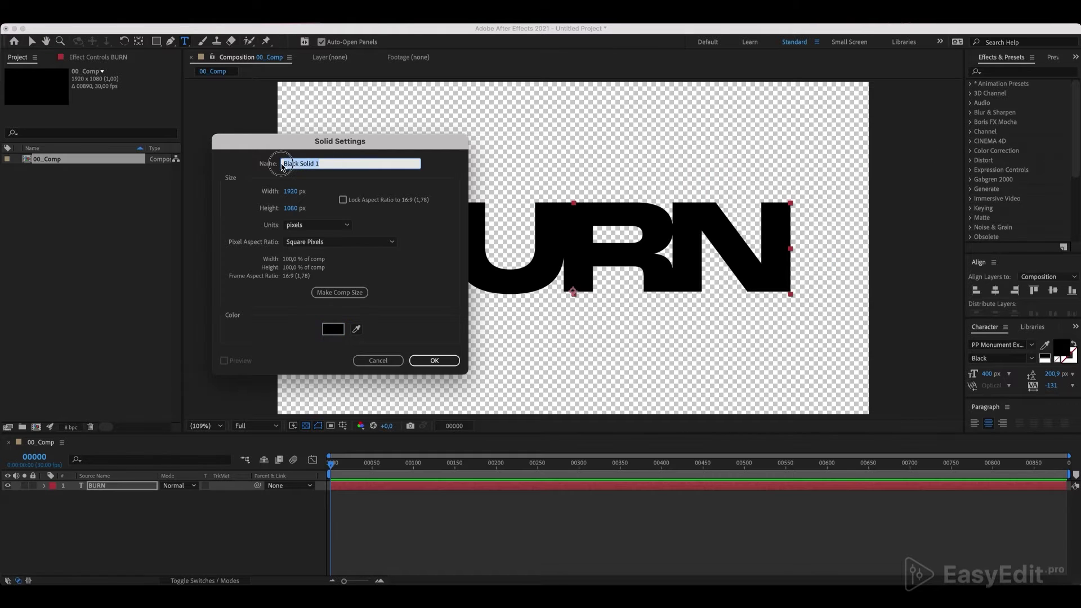
text(Bg)
key(Return)
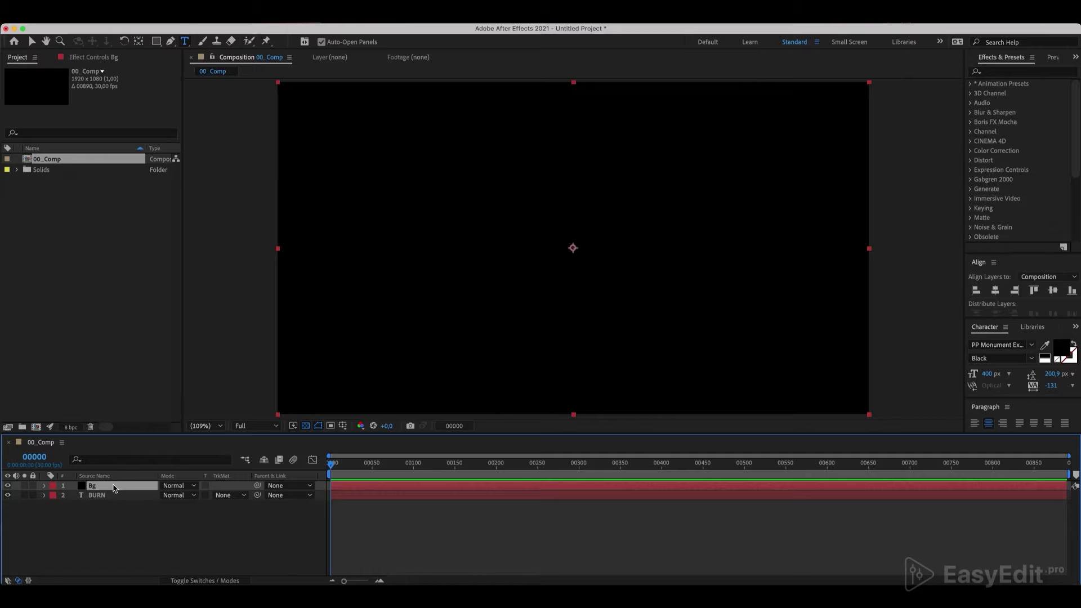
drag(115, 486, 112, 504)
Change the fill color of the BURN text layer to white.
click(110, 486)
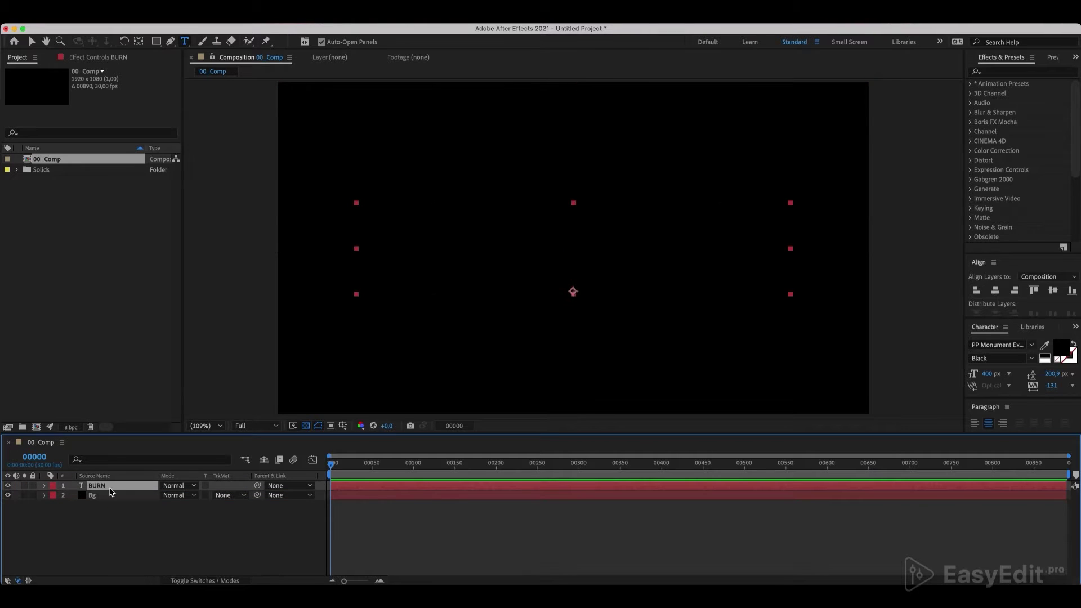
click(1062, 349)
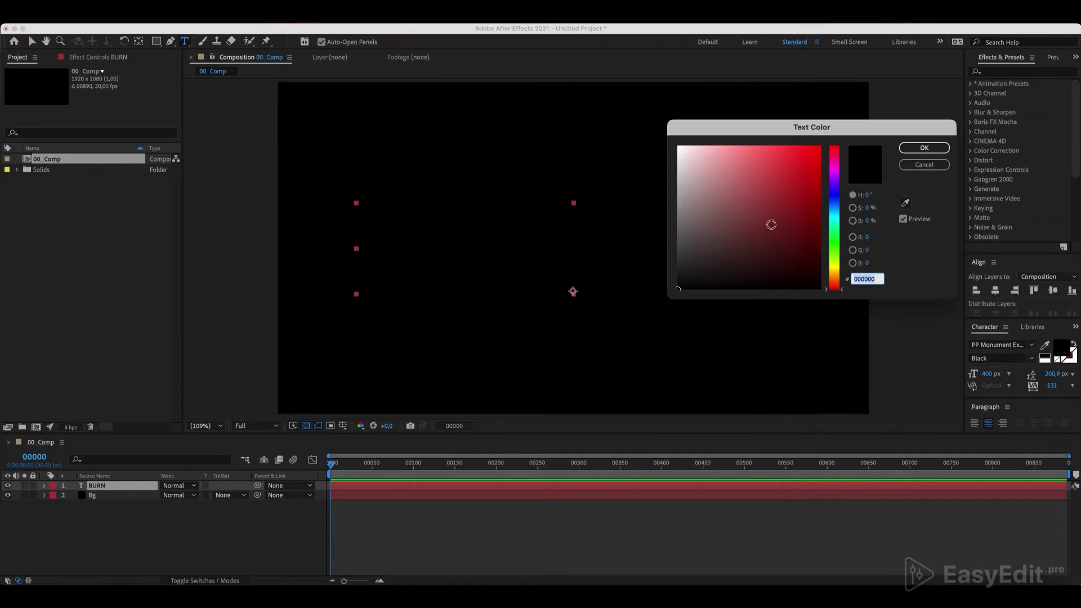
click(680, 148)
click(924, 148)
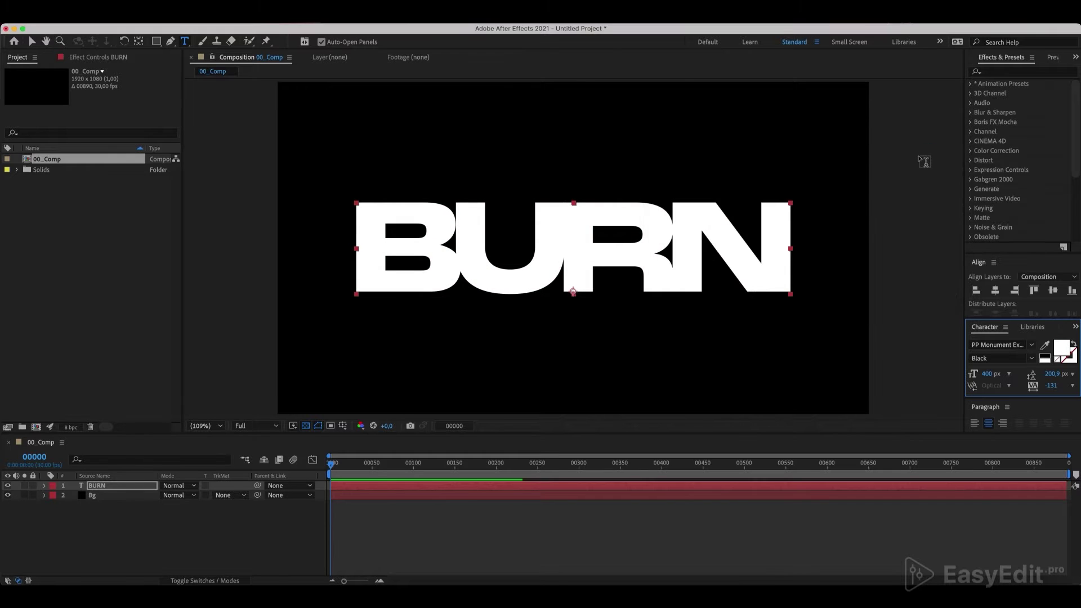
Add a new comp-sized black solid named Flame above the BURN text layer.
right_click(119, 526)
mouse_move(147, 440)
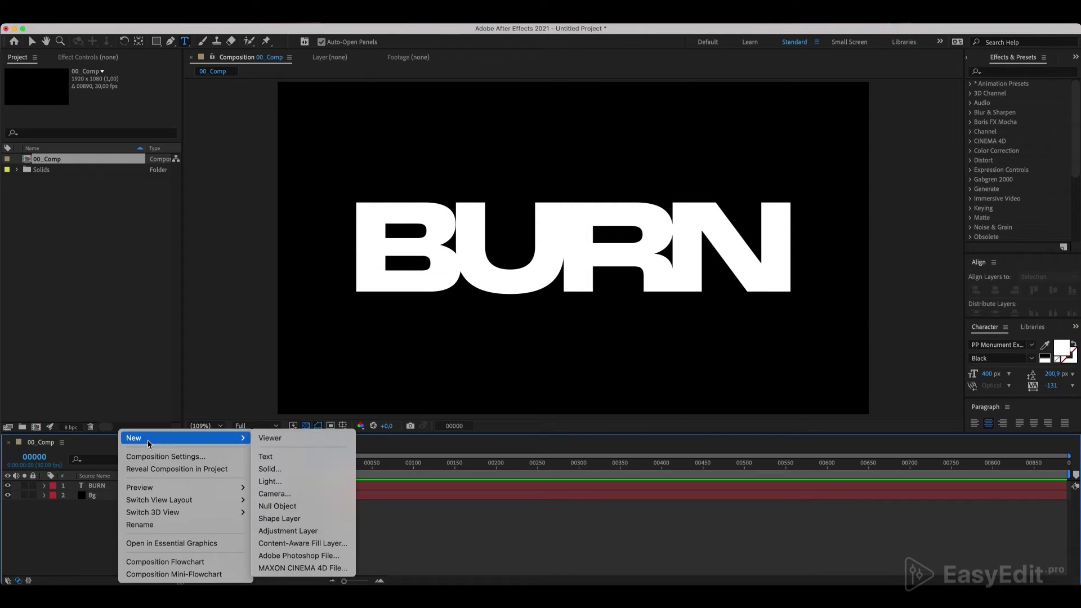
click(269, 469)
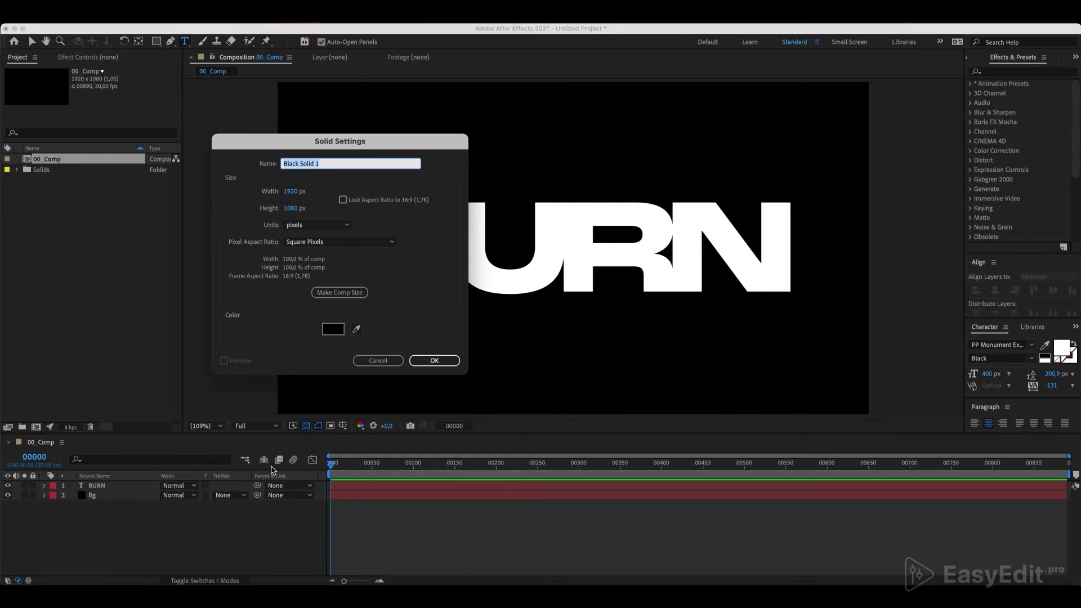
text(Flame)
key(Return)
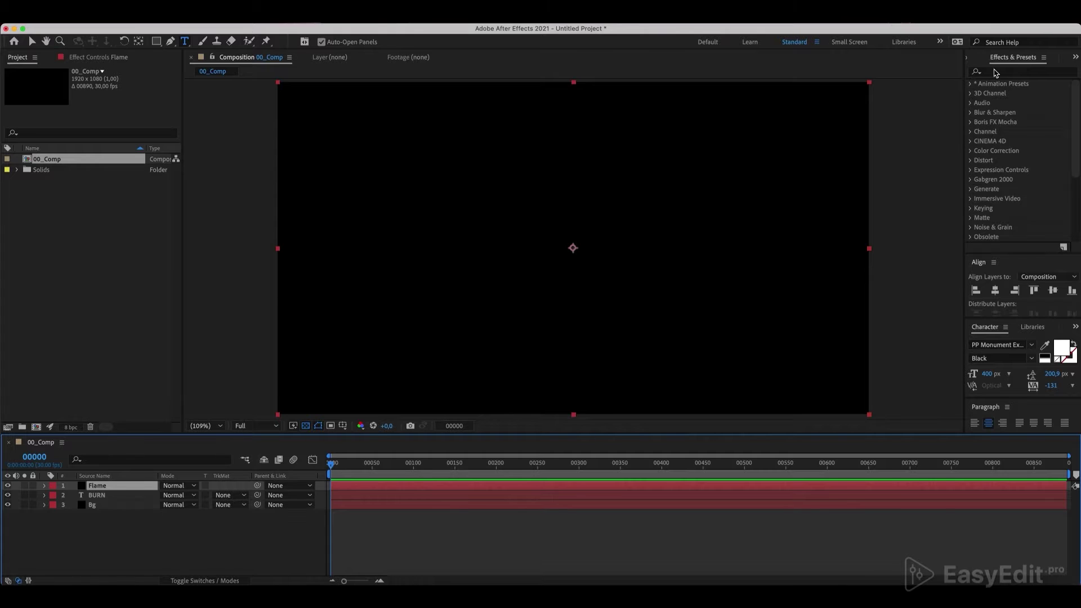
Find the Fractal Noise effect, apply it to the Flame layer and enable its Invert option.
click(998, 71)
text(fra)
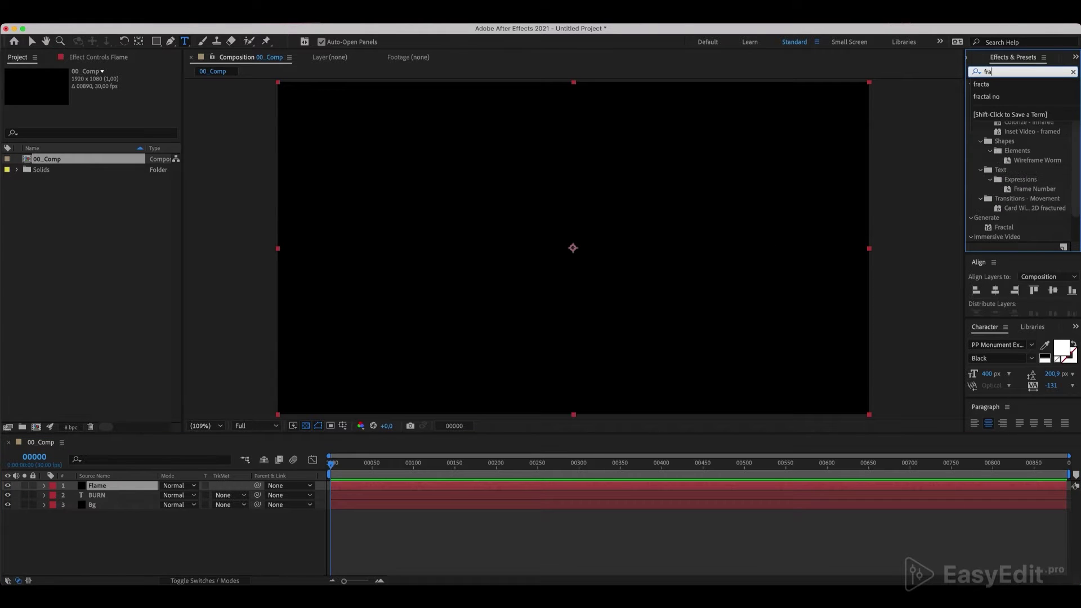
text(ctal)
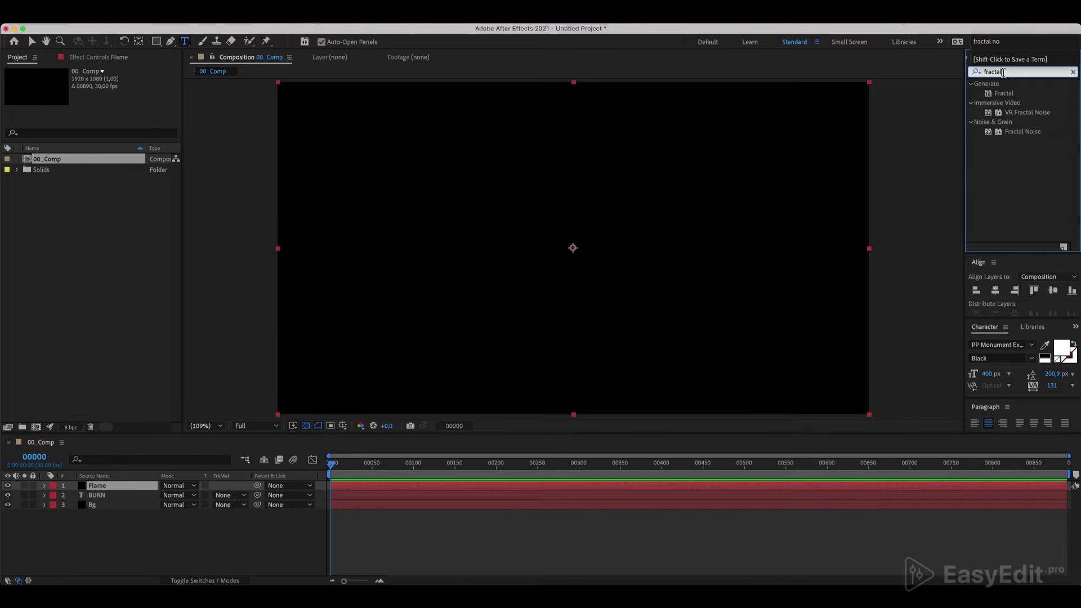
click(1022, 131)
drag(1023, 135, 95, 489)
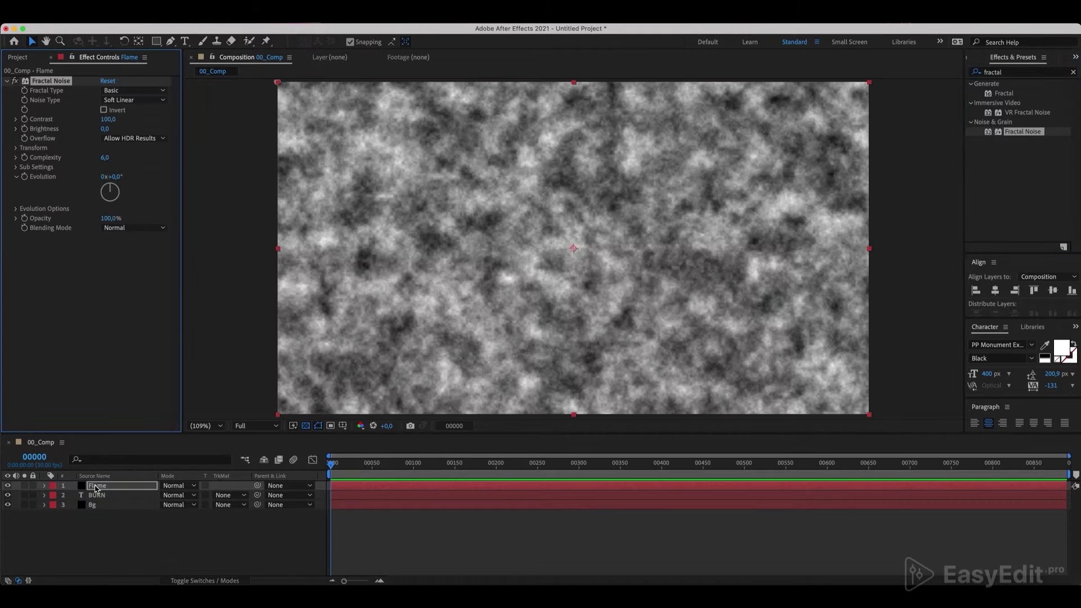
click(104, 110)
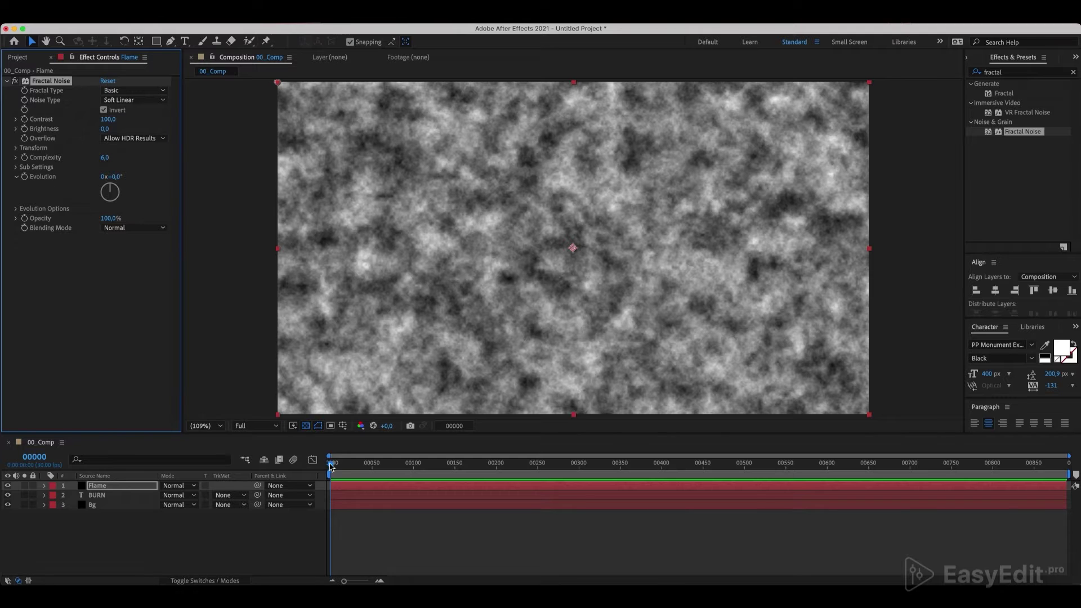
Set a starting Evolution keyframe for Fractal Noise at frame 0 and reveal it in the timeline.
mouse_move(331, 465)
mouse_down()
mouse_move(391, 468)
mouse_move(331, 465)
mouse_up()
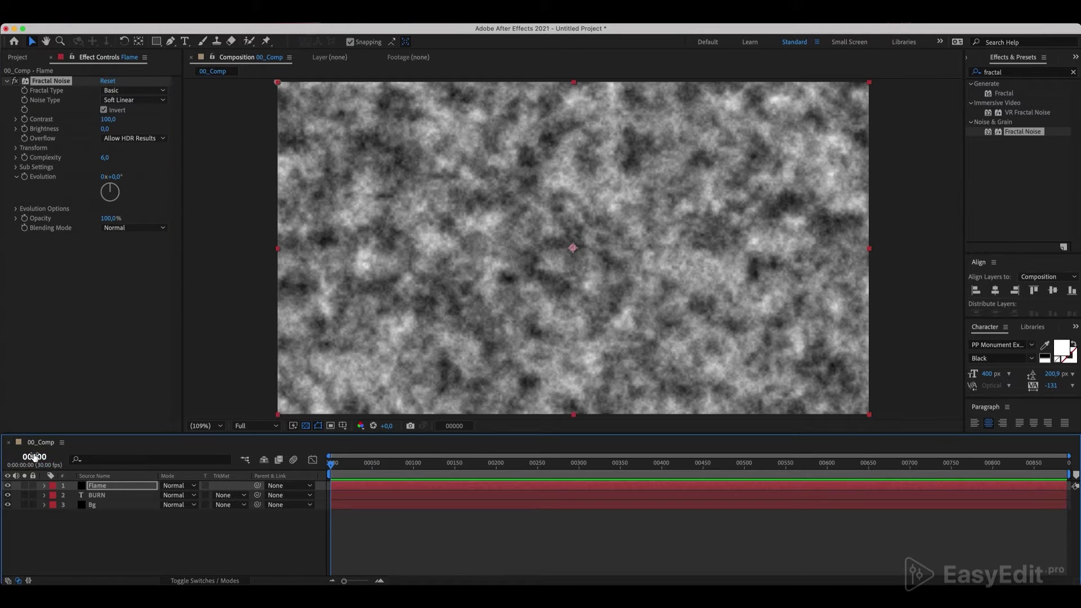
click(21, 177)
key(equal)
key(equal)
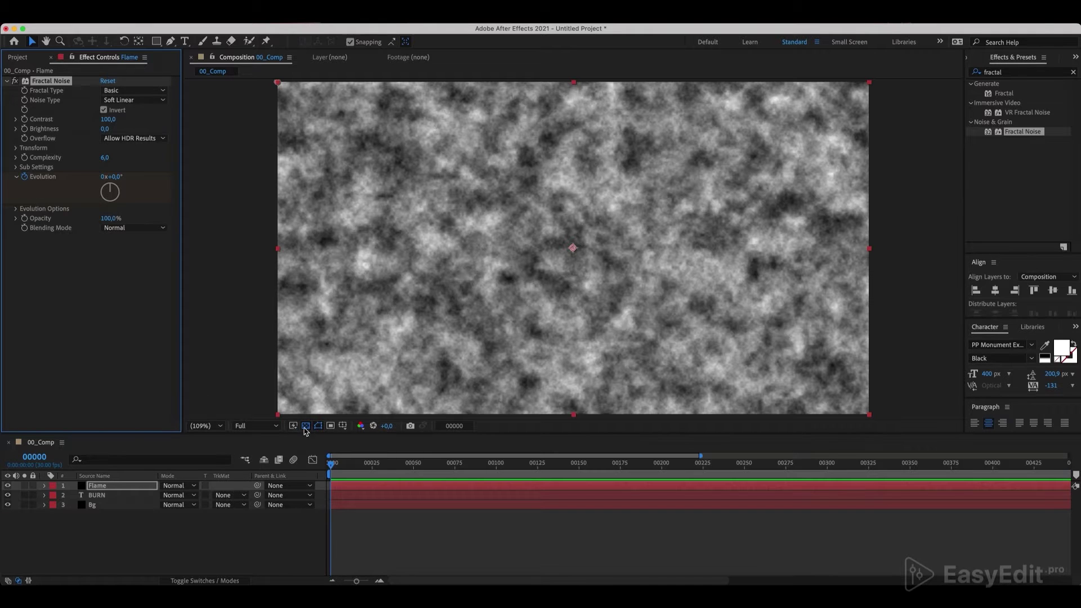
key(u)
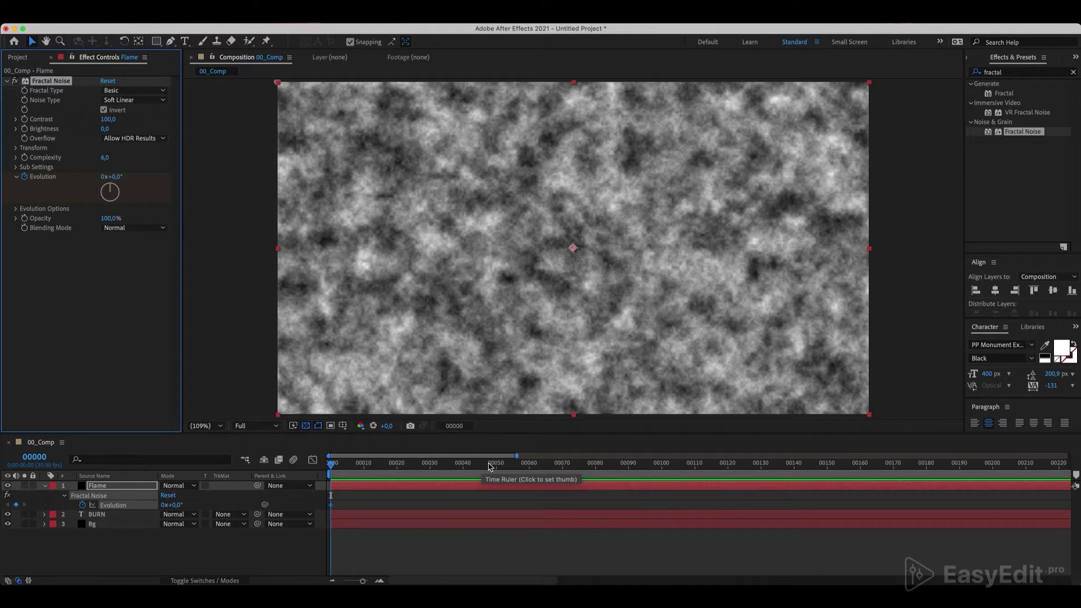
Add an Evolution keyframe of 3 revolutions at frame 180 on the Flame layer.
drag(390, 473, 926, 493)
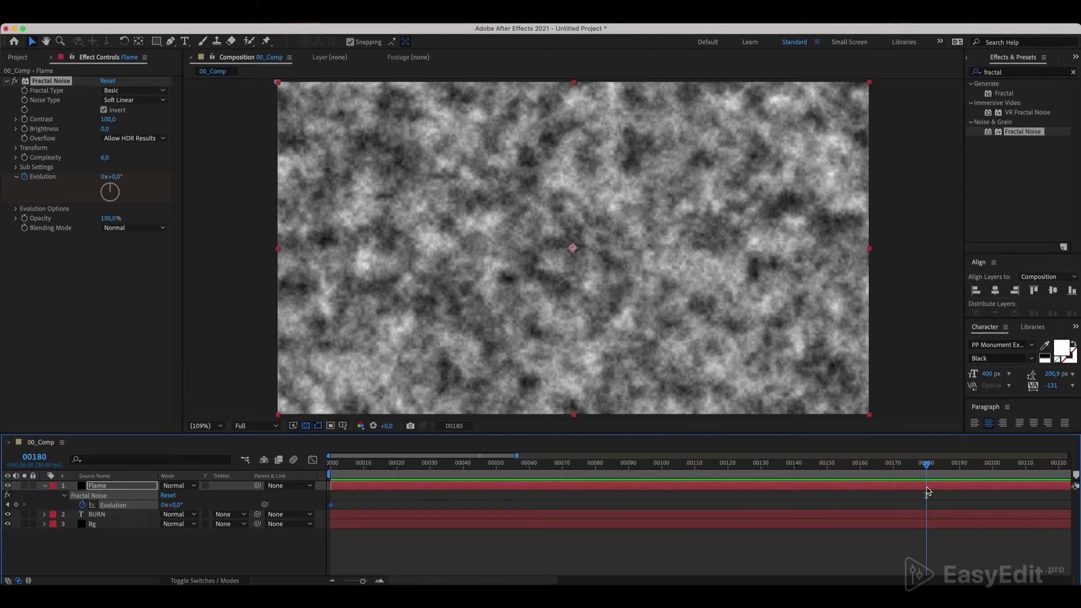
click(104, 177)
text(3)
key(Return)
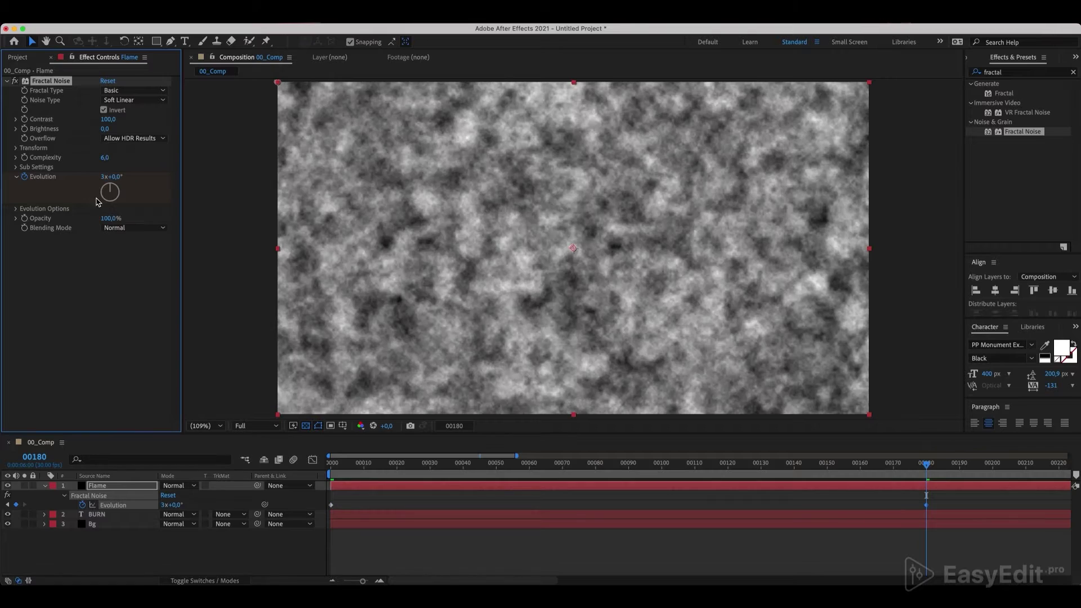
Expand the Sub Settings of Fractal Noise and set a starting Sub Offset keyframe of 0, 0 at frame 0.
drag(831, 462, 260, 479)
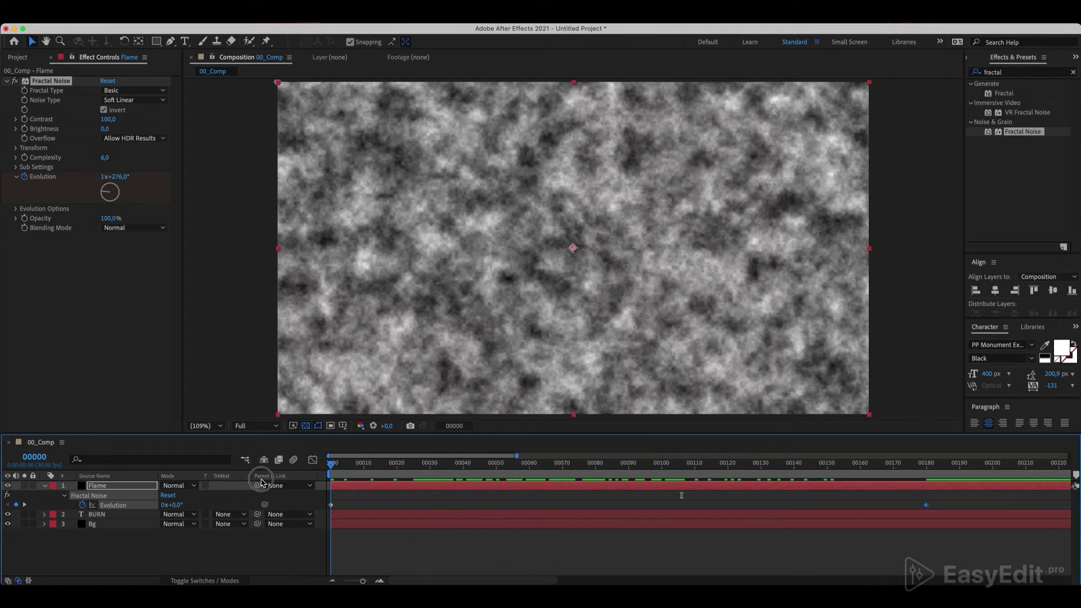
click(15, 169)
click(15, 168)
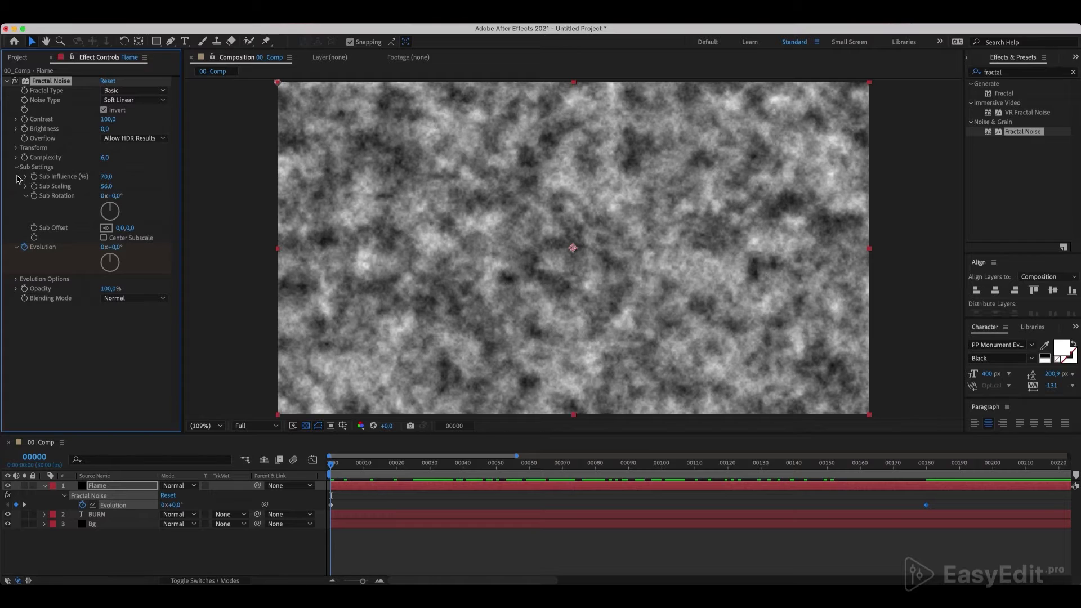
click(34, 229)
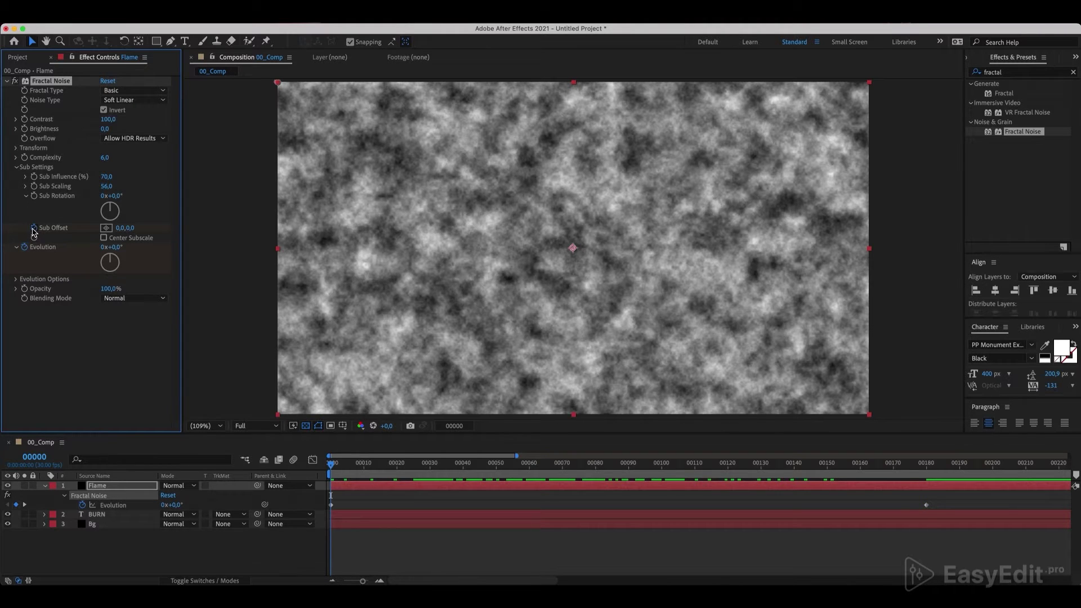
drag(127, 229, 25, 238)
key(super+z)
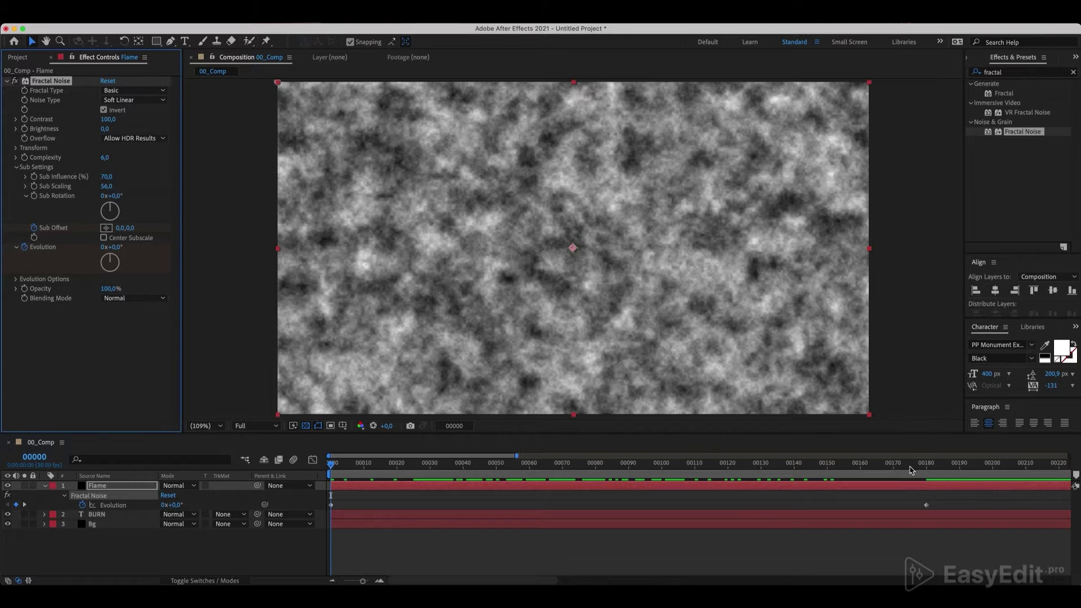
Add a Sub Offset keyframe at frame 180 with a vertical value of -570 and reveal the layer's keyframes.
click(914, 466)
drag(915, 465, 926, 464)
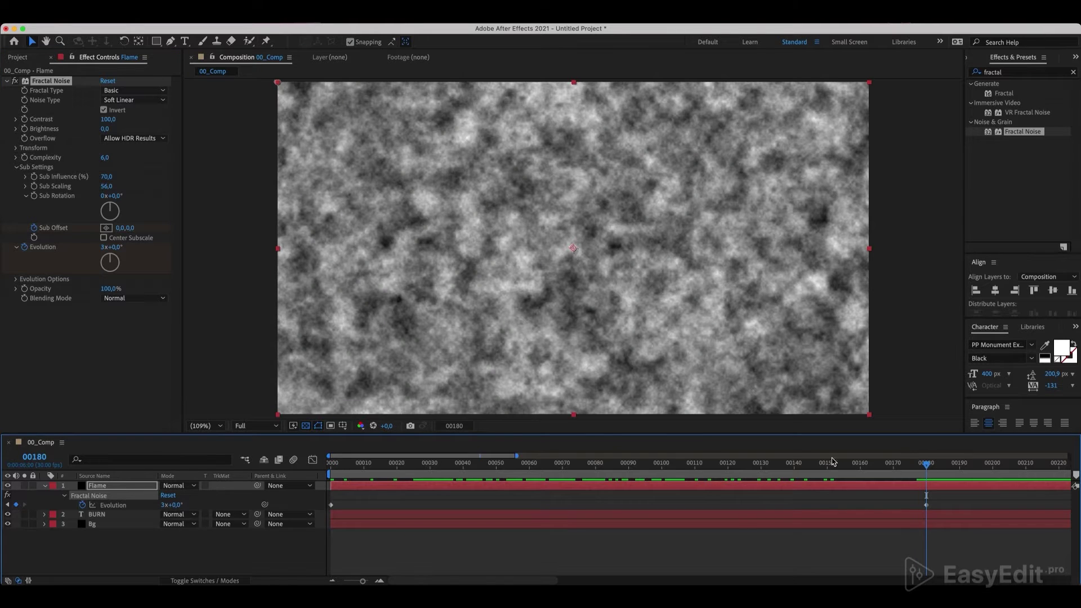
click(131, 228)
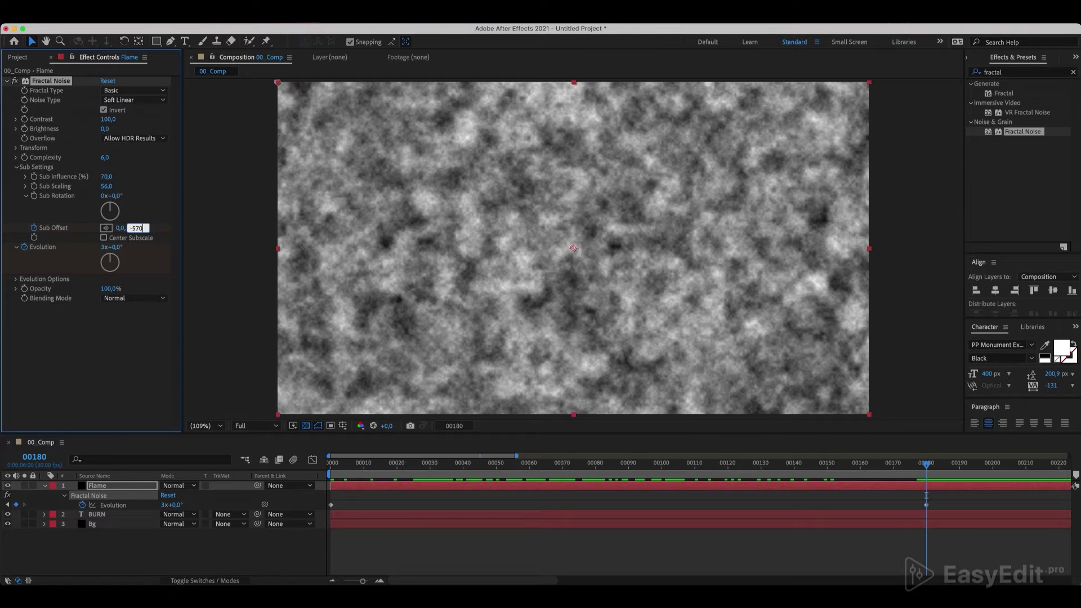
key(Return)
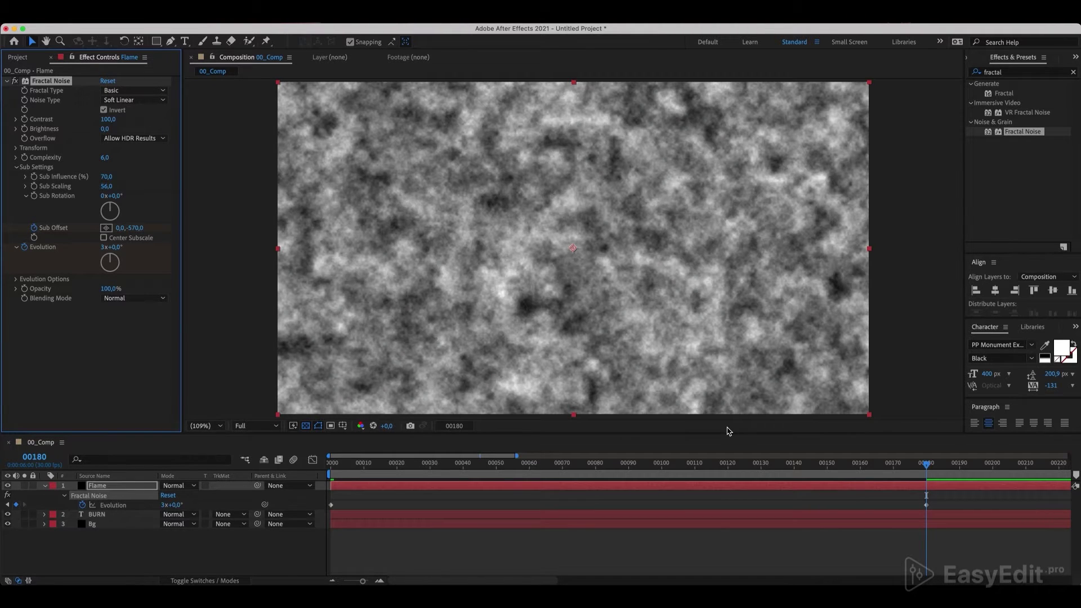
key(u)
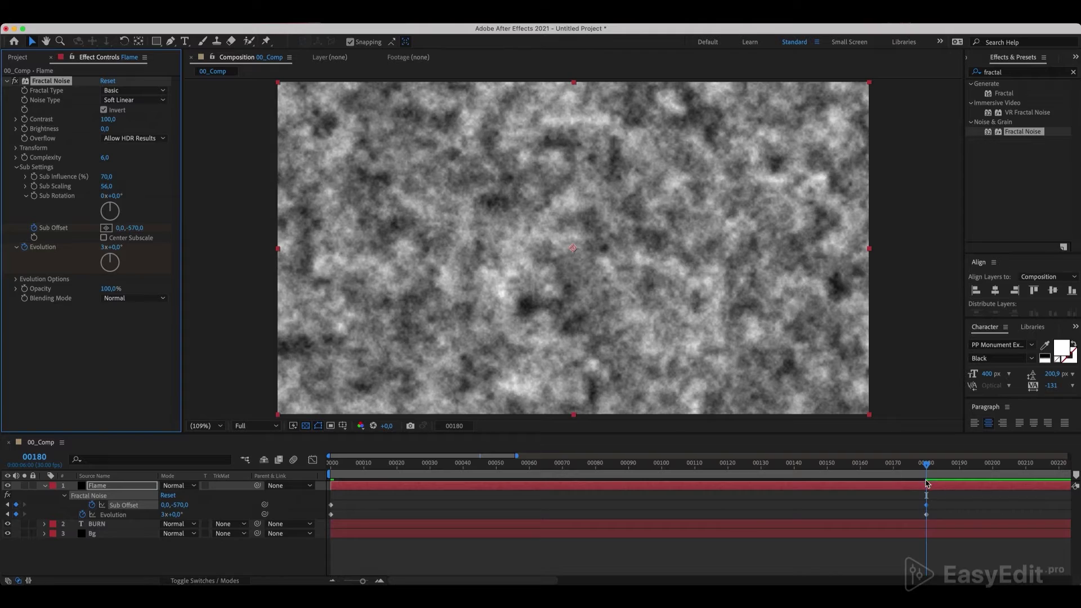
Set the Sub Scaling of Fractal Noise to 60 and scrub through the animation to check it.
drag(926, 465, 571, 463)
click(107, 186)
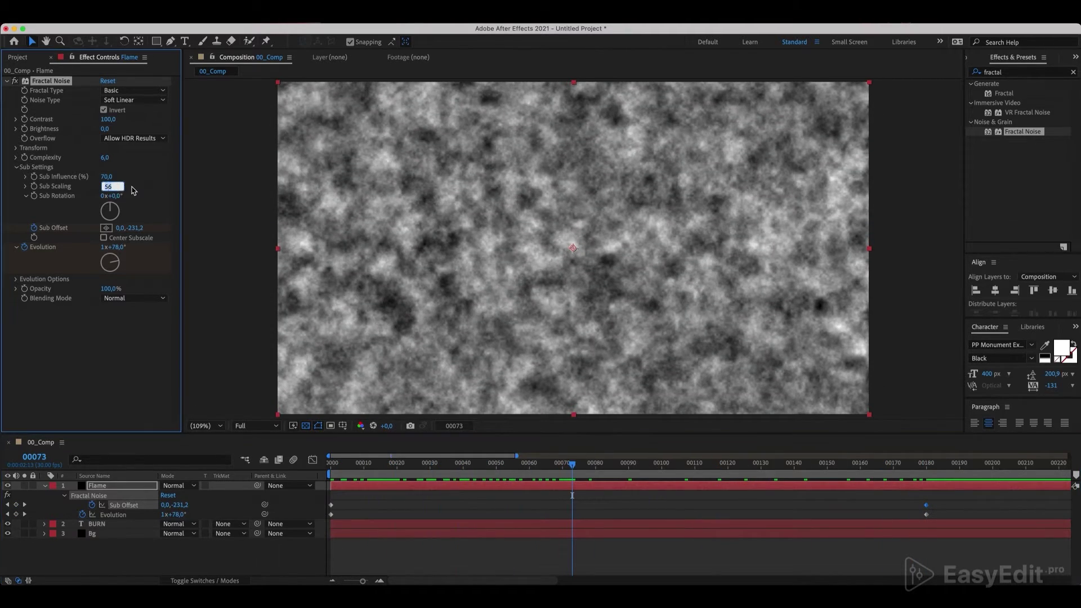
key(Return)
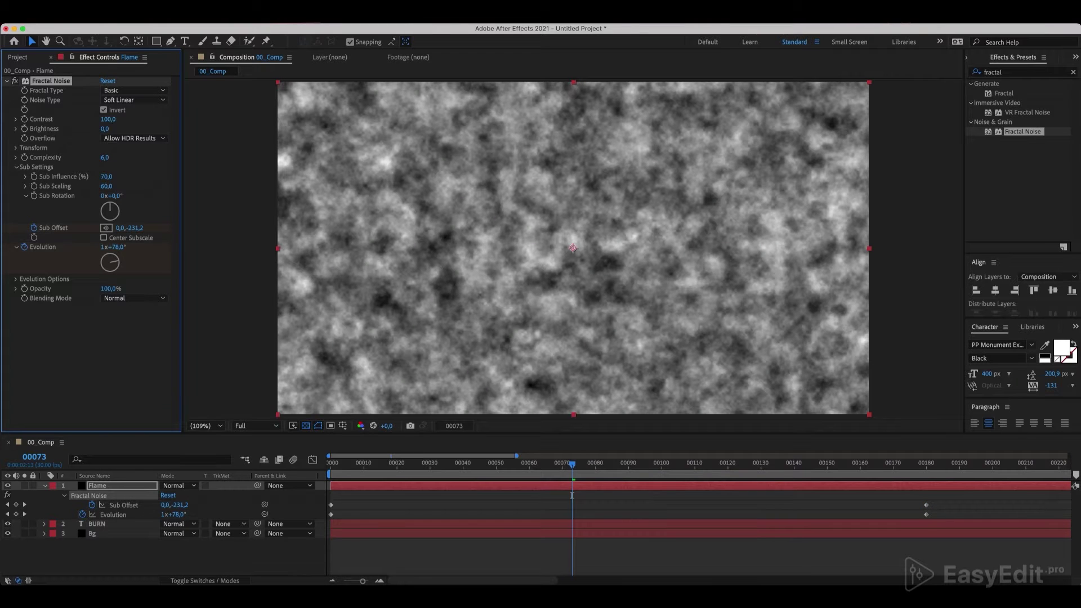
drag(510, 462, 548, 462)
Change the Fractal Type to Dynamic and scrub the timeline to preview the noise movement.
click(145, 92)
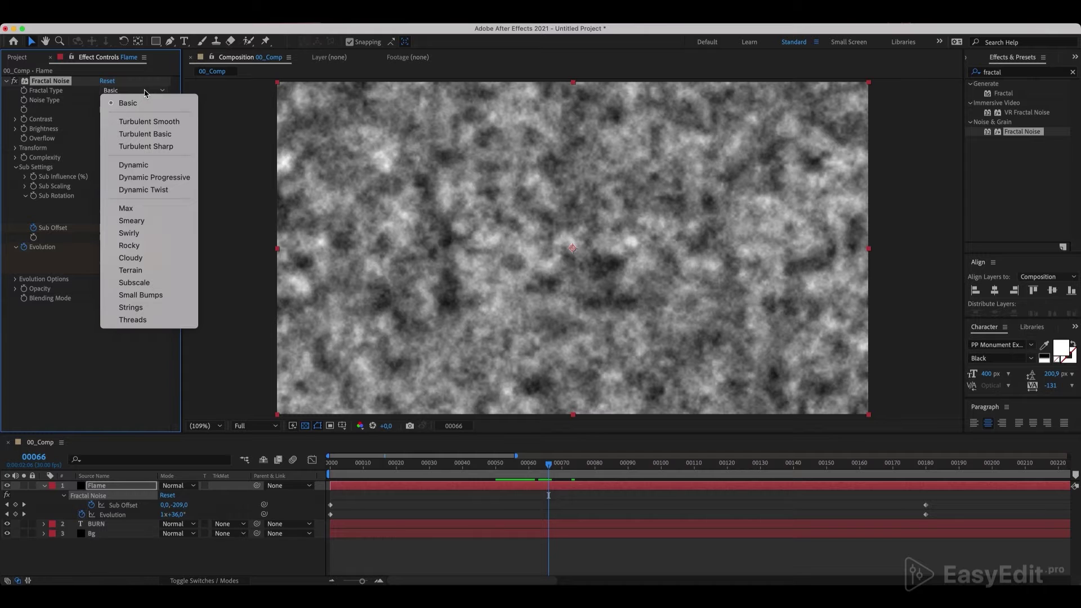
click(137, 166)
drag(543, 467, 688, 469)
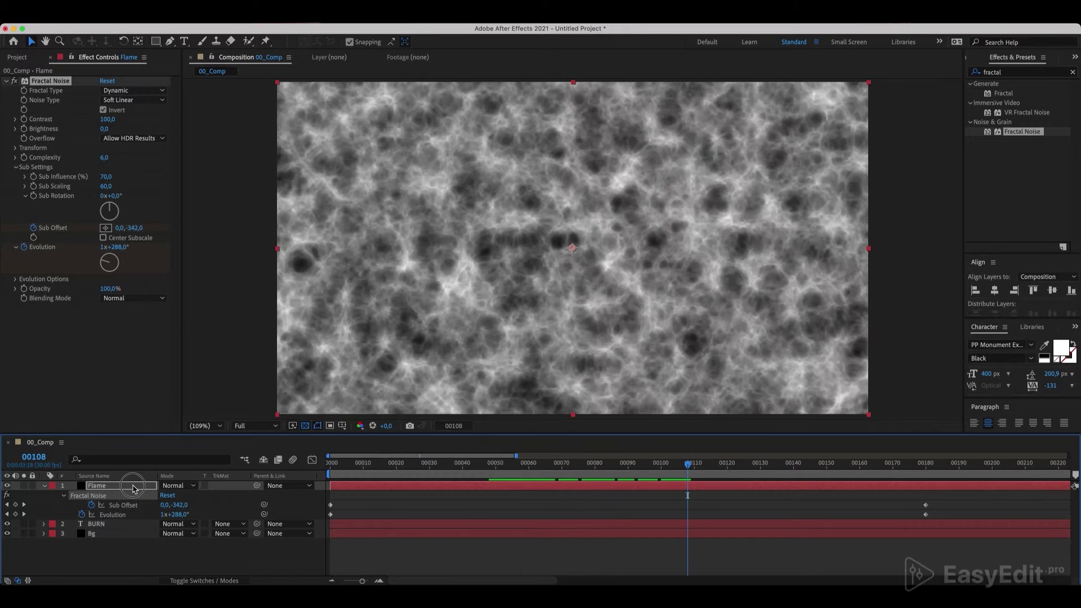
Pre-compose the Flame layer as Flame_Comp, moving all attributes into the new composition.
click(135, 487)
key(u)
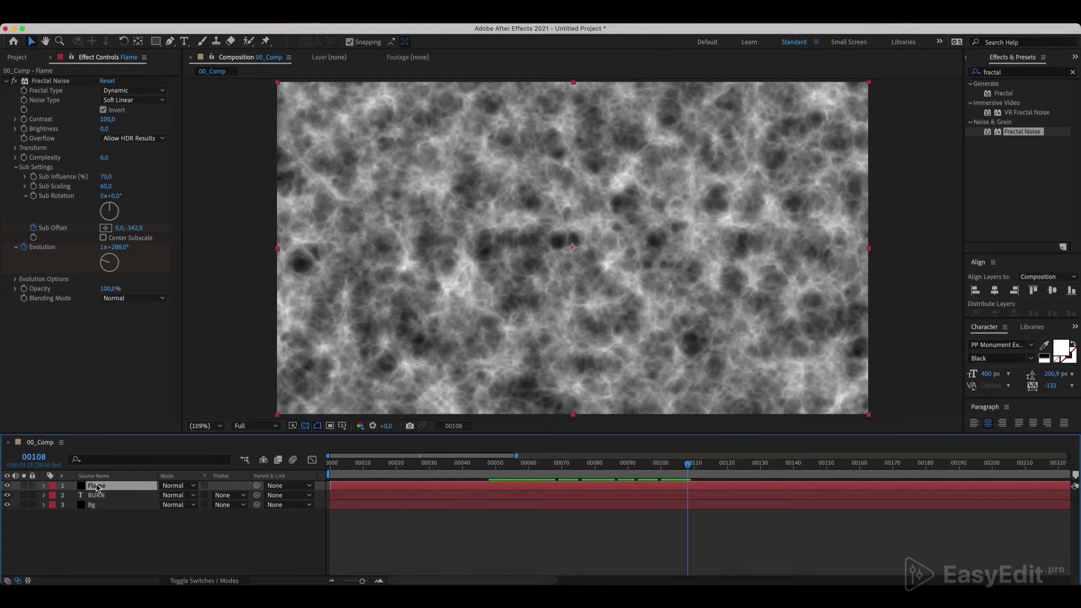
right_click(102, 488)
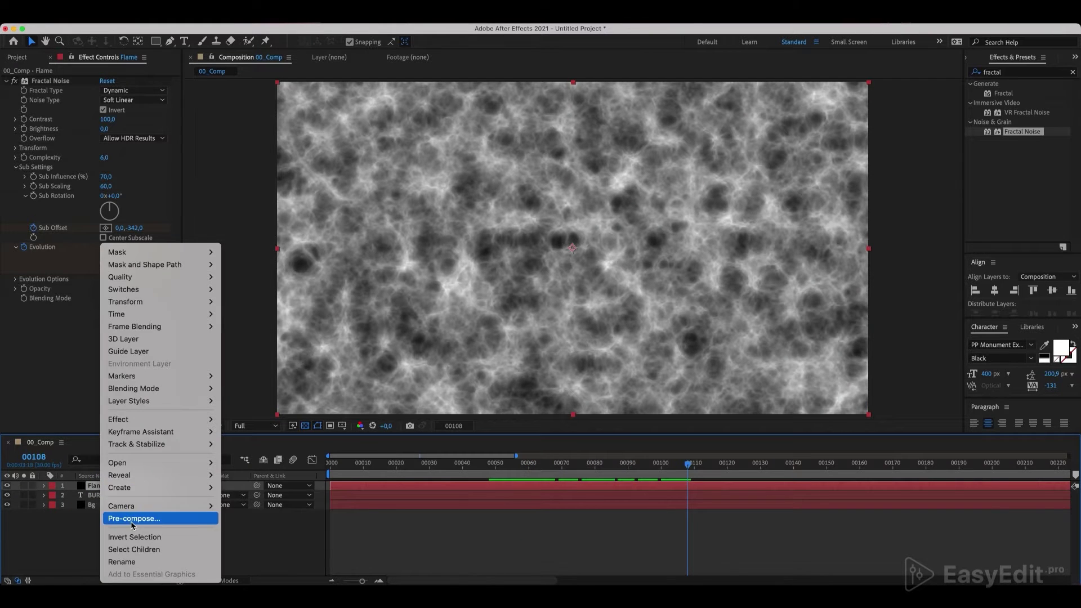
click(133, 518)
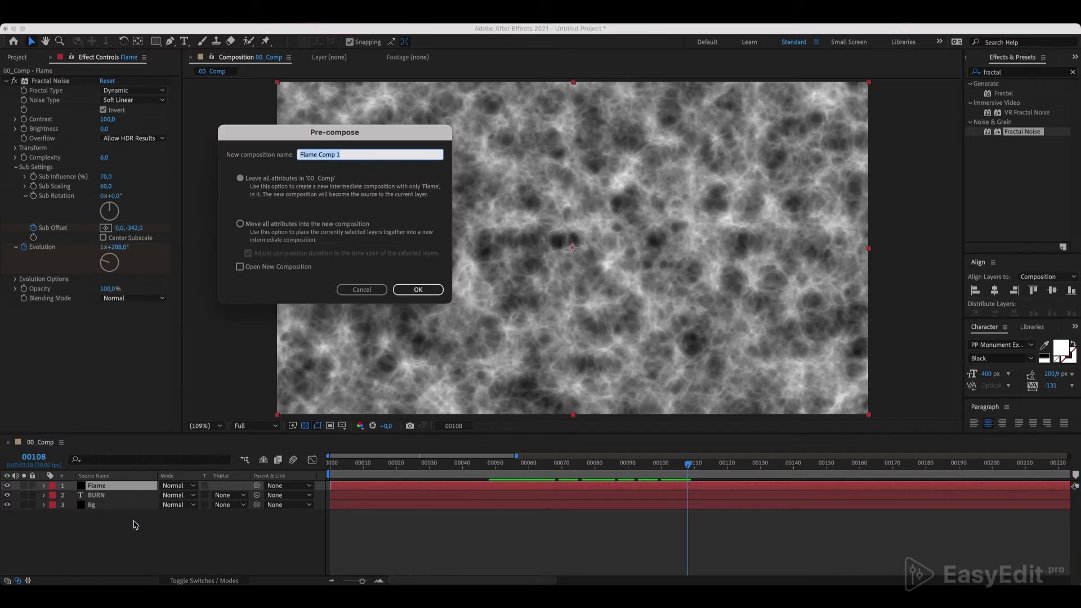
click(241, 225)
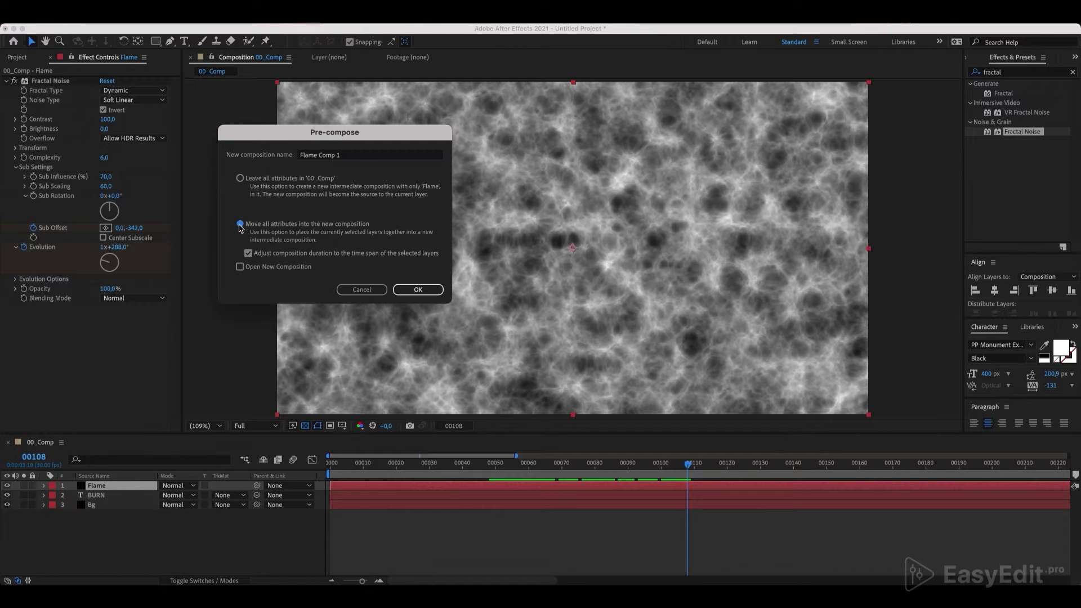
click(319, 157)
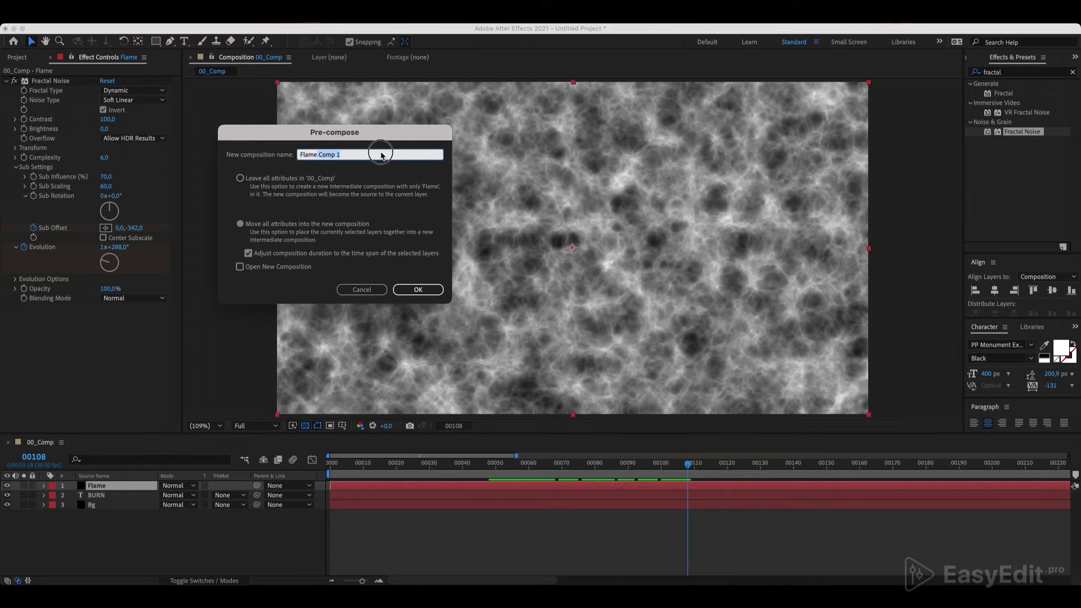
text(Flame_)
key(Return)
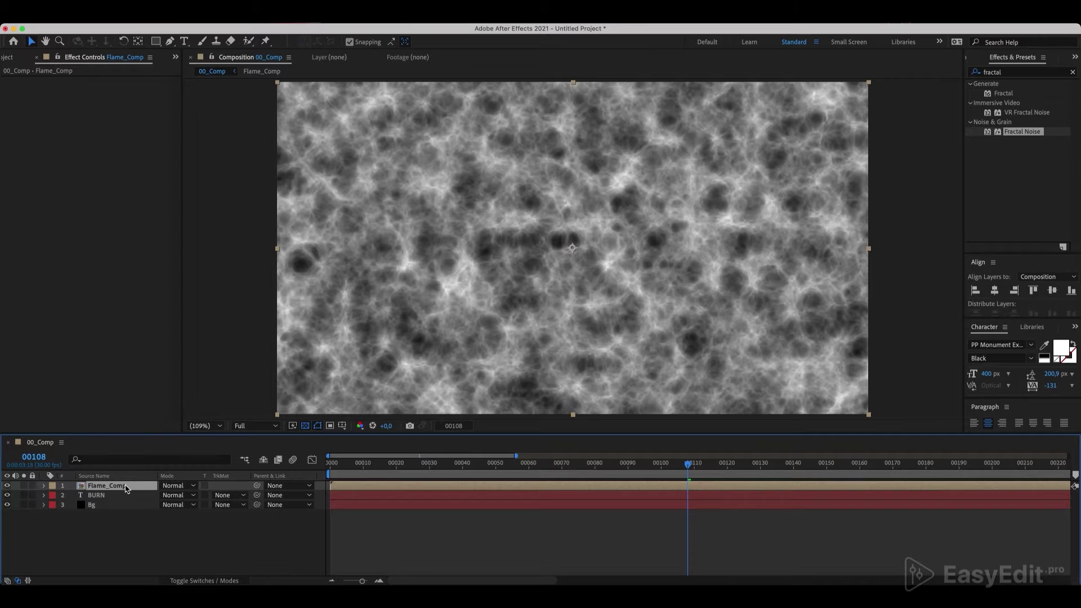
Hide the Flame_Comp layer and apply the Displacement Map effect to the BURN text layer.
click(8, 485)
click(97, 496)
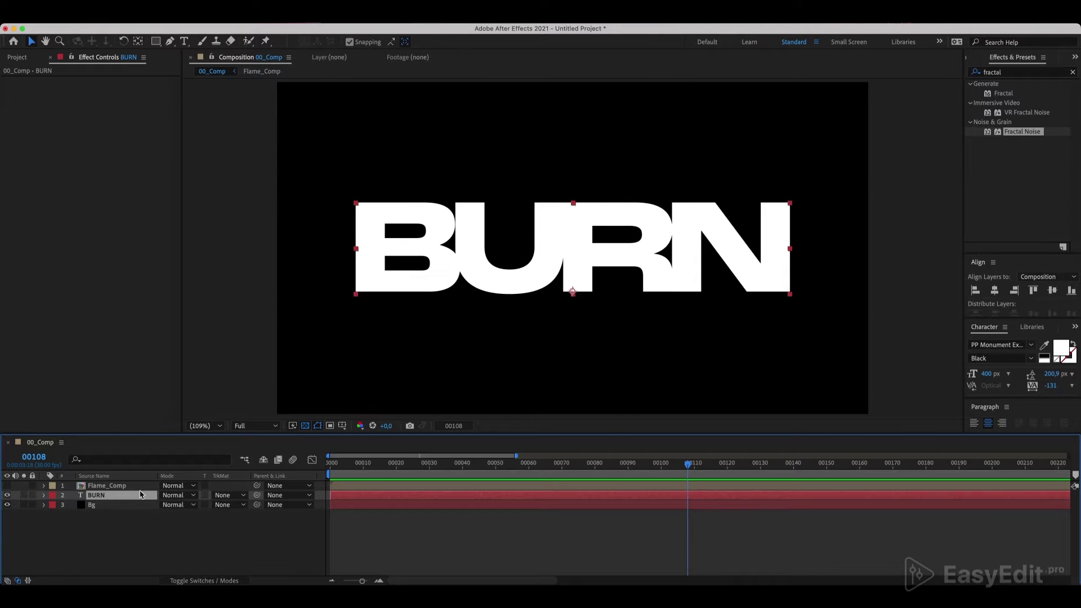
click(994, 73)
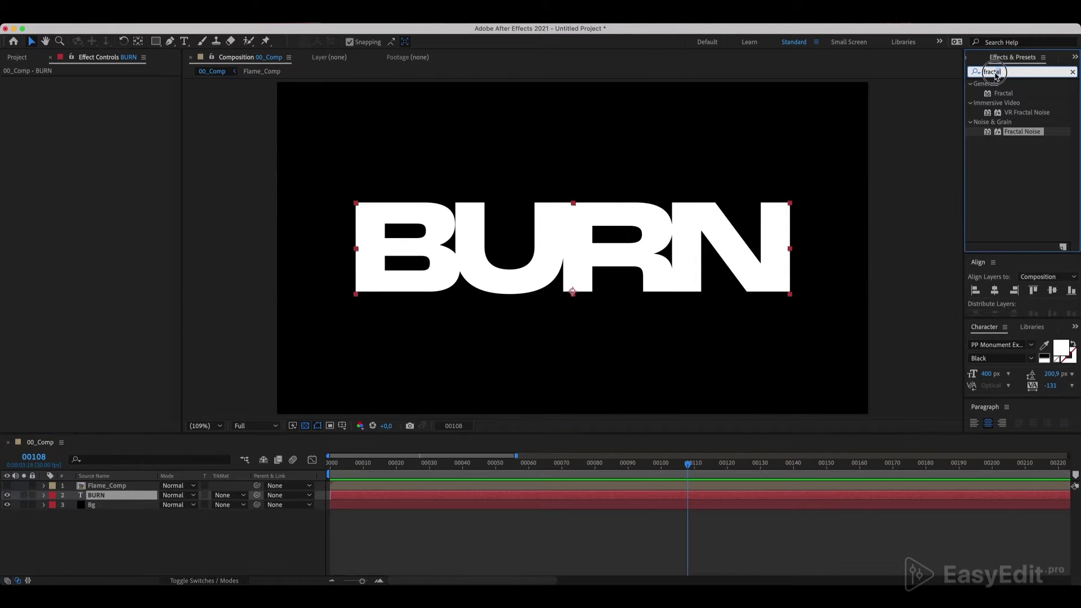
click(976, 74)
text(displace)
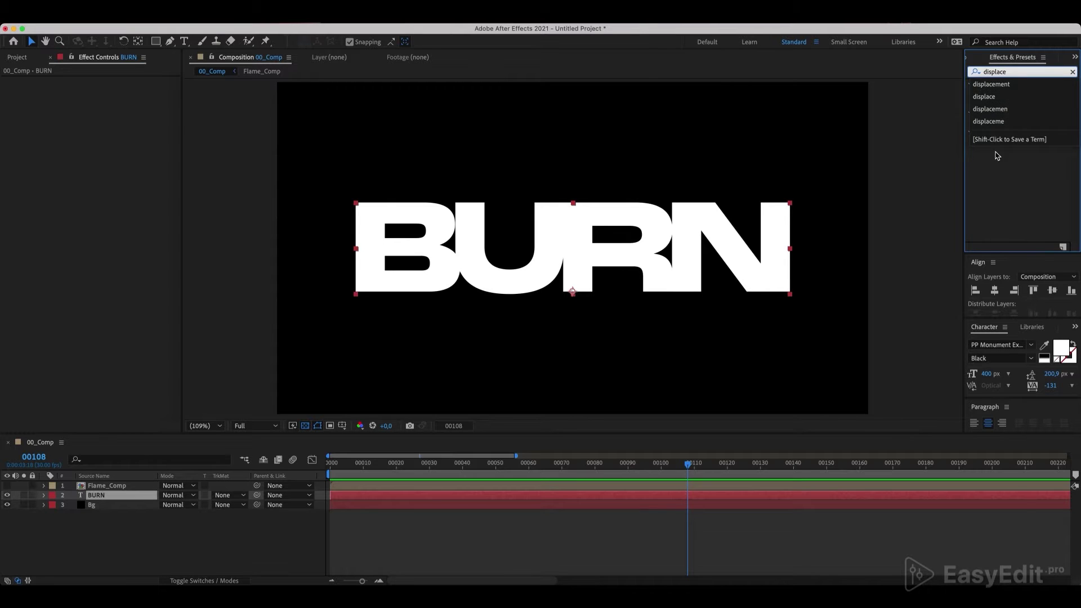
click(997, 156)
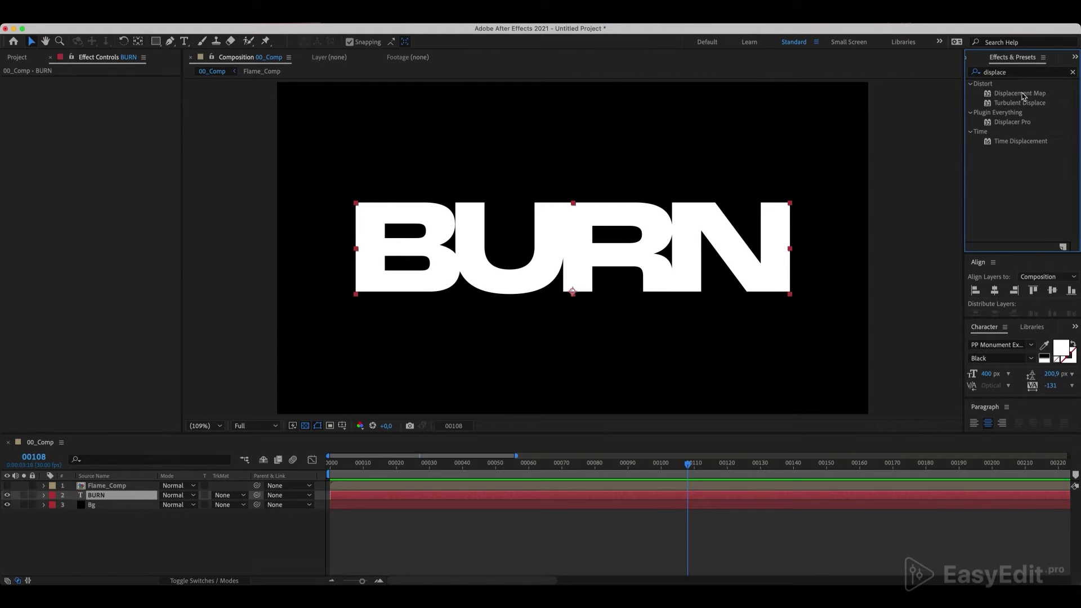
click(1023, 95)
mouse_move(1027, 98)
mouse_down()
mouse_move(403, 398)
mouse_move(128, 497)
mouse_up()
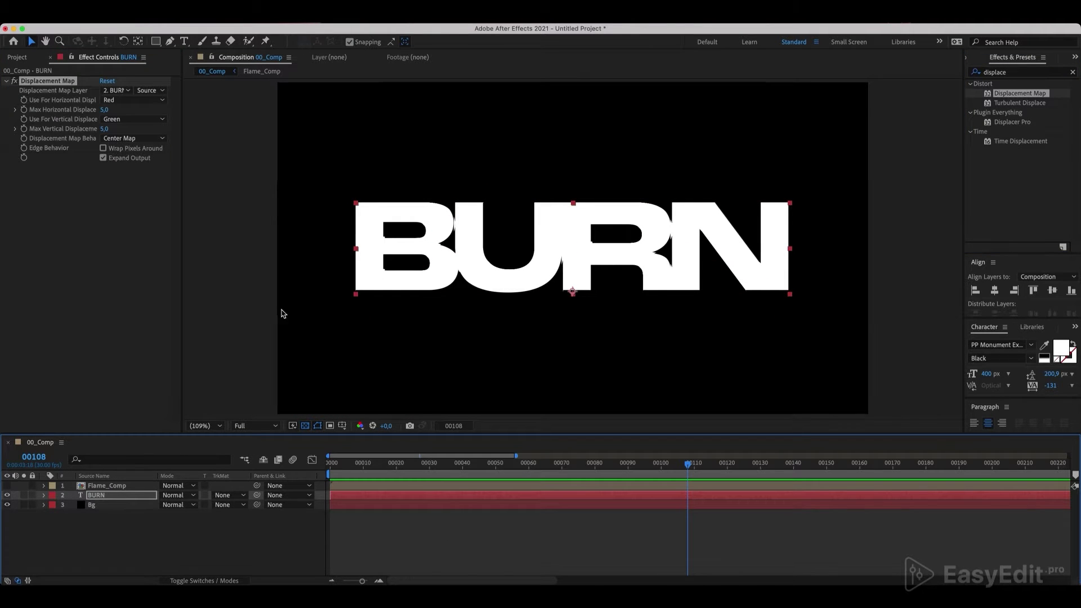
Set the displacement map layer to Flame_Comp with maximum horizontal displacement 3 and vertical displacement 6, then scrub the timeline to check it.
click(117, 91)
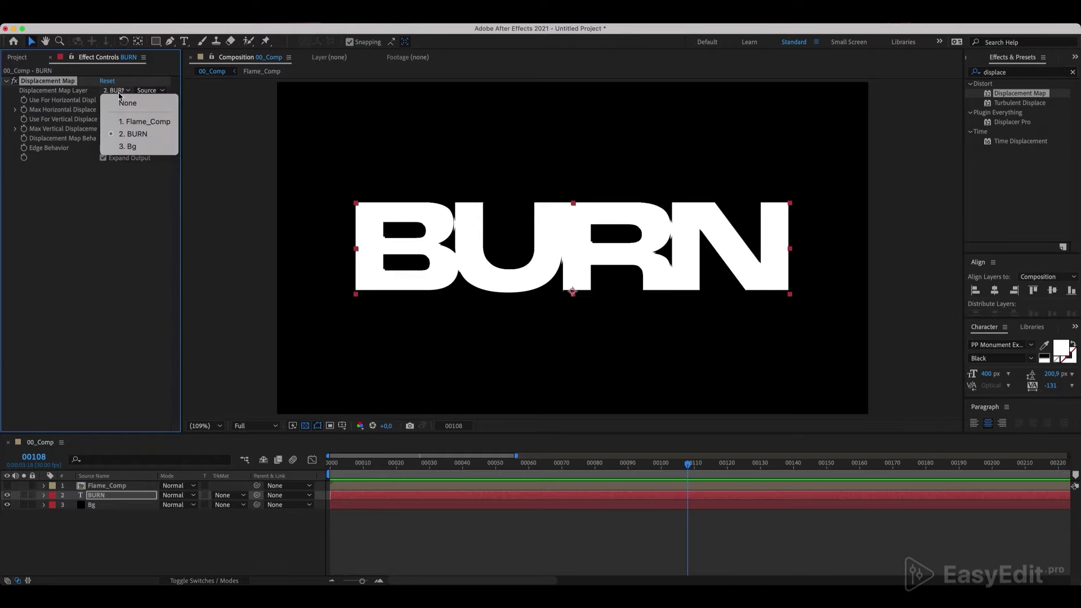
click(145, 121)
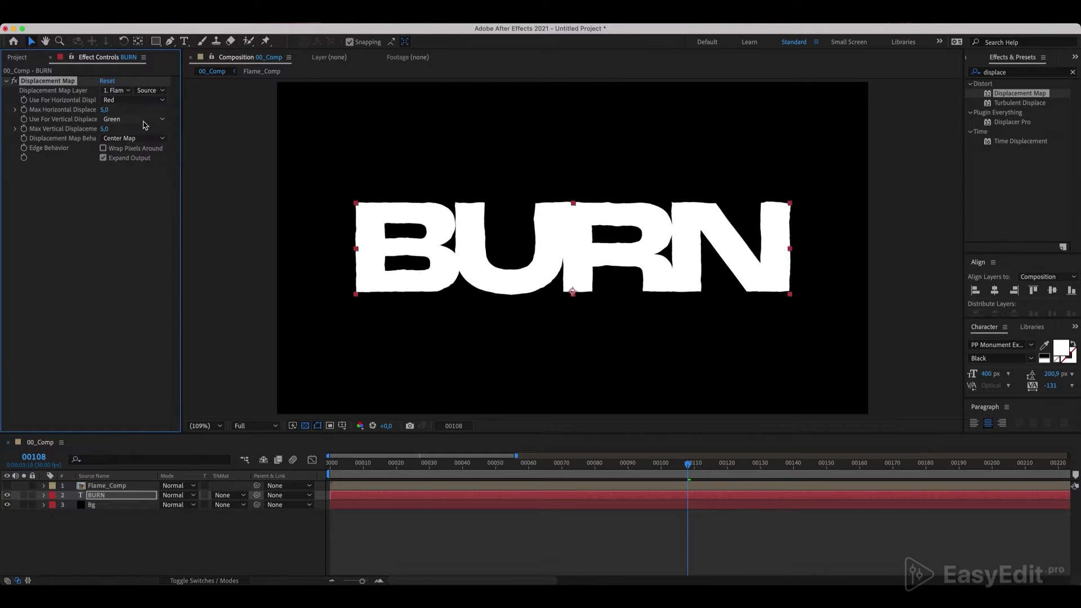
click(106, 110)
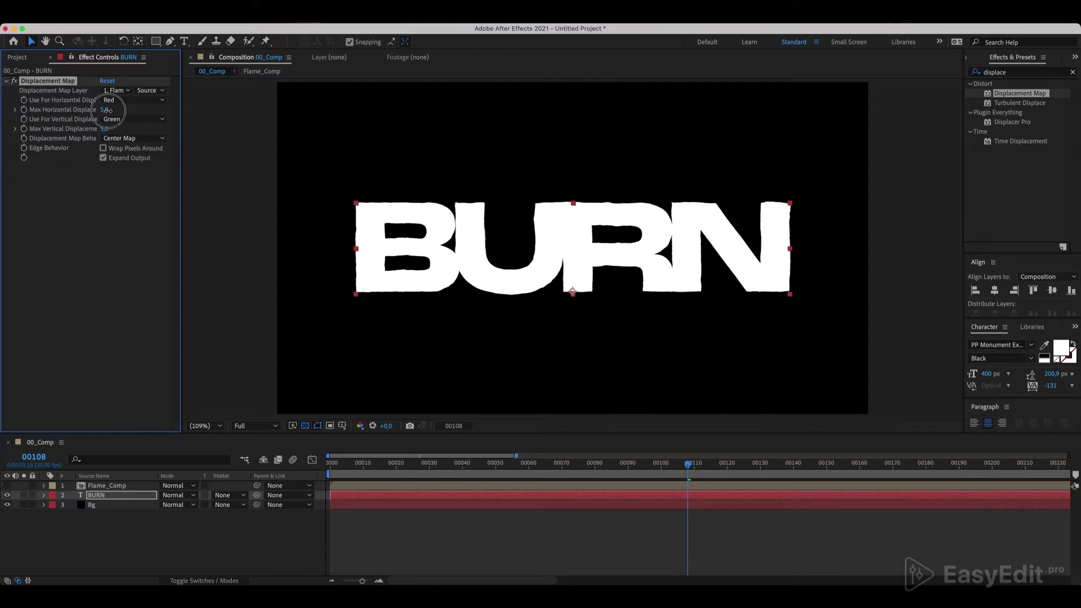
text(3)
key(Return)
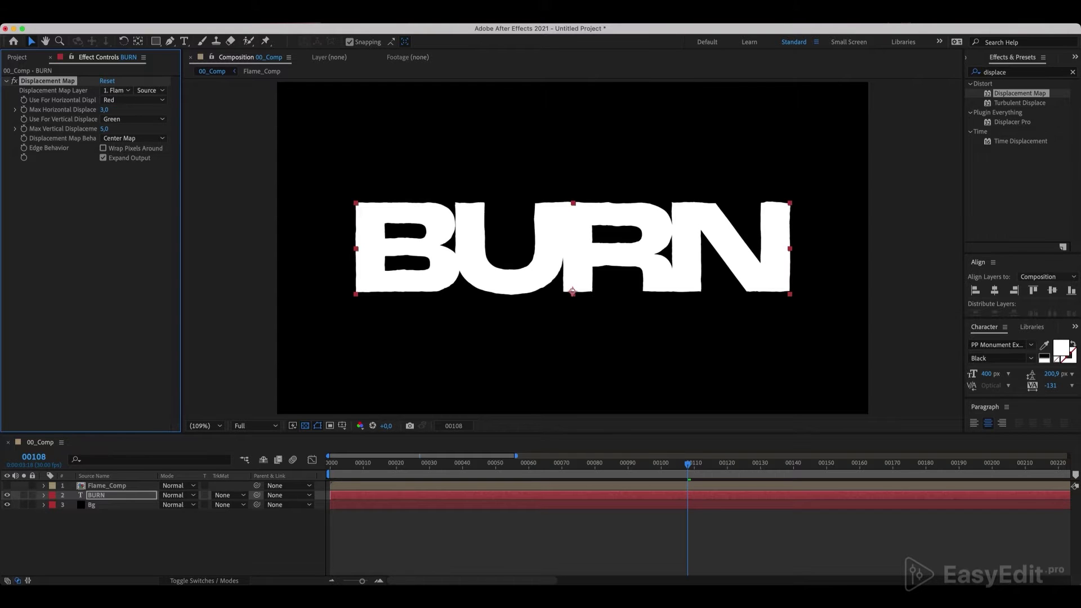
click(105, 129)
text(6)
key(Return)
click(666, 464)
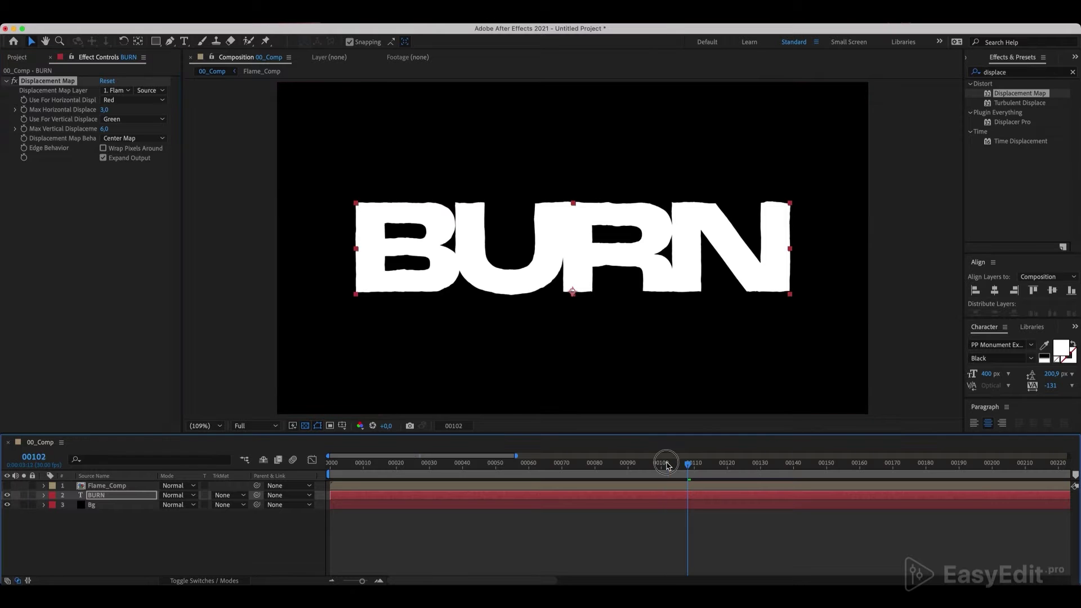
drag(666, 463, 594, 463)
Find the Compound Blur effect and apply it to the BURN text layer.
double_click(1002, 72)
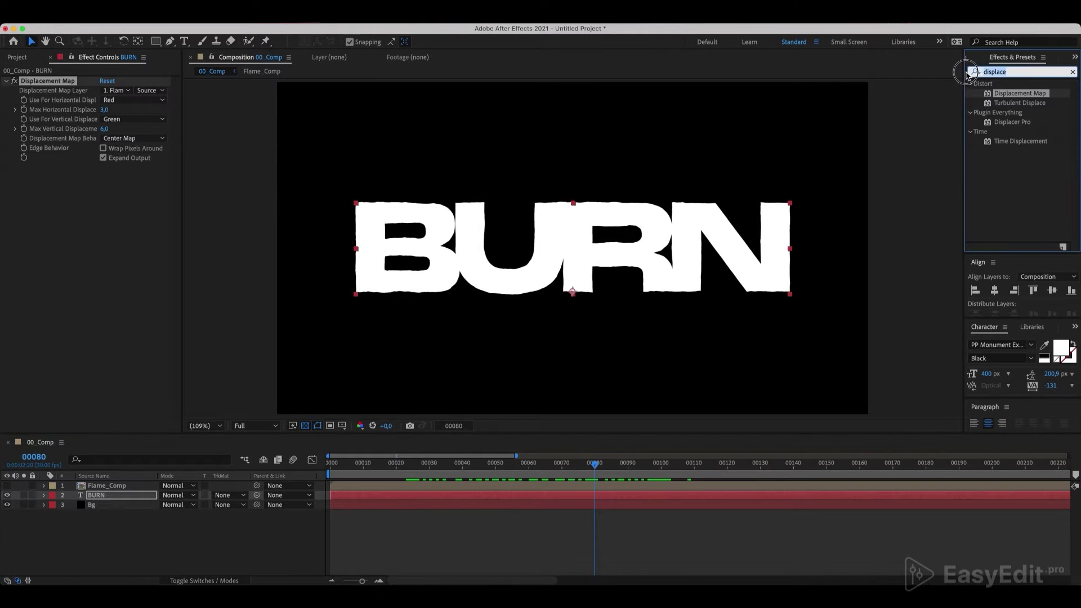
text(comp)
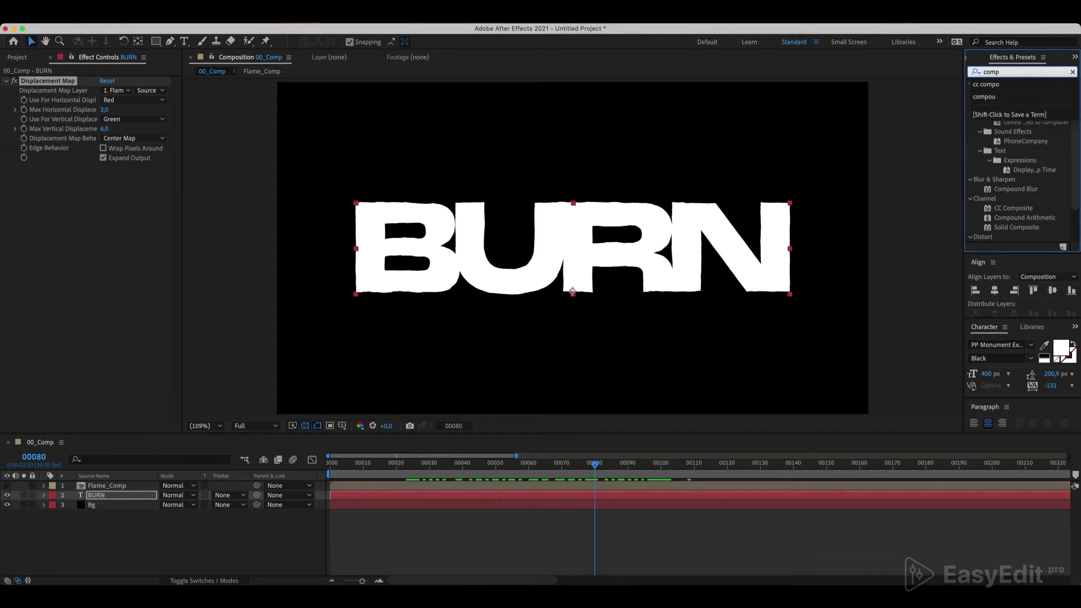
text(oun)
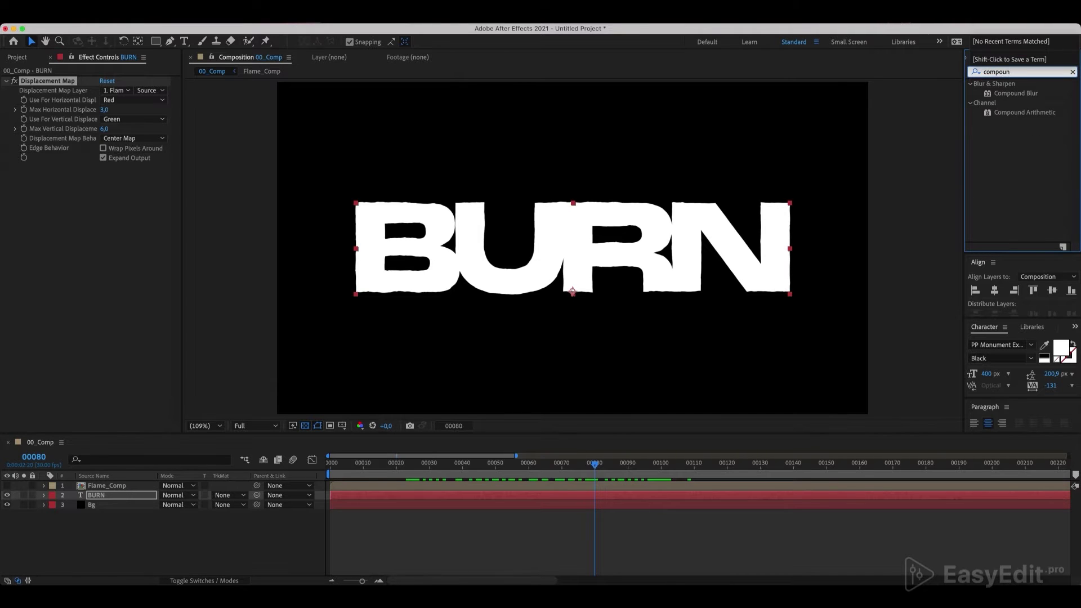
click(1028, 94)
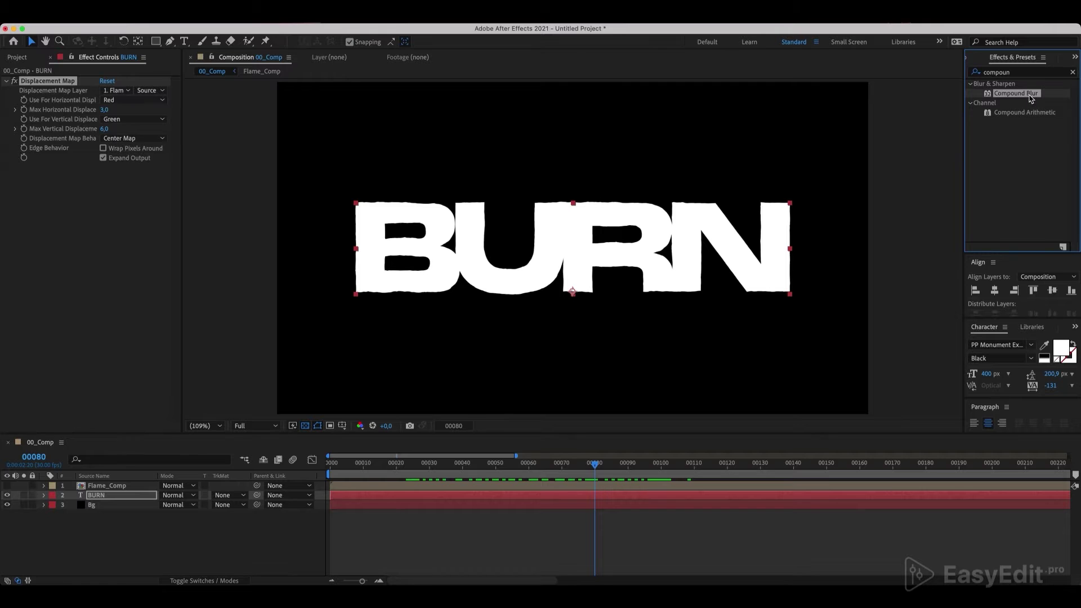
mouse_move(1031, 98)
mouse_down()
mouse_move(345, 355)
mouse_move(87, 507)
mouse_move(99, 500)
mouse_up()
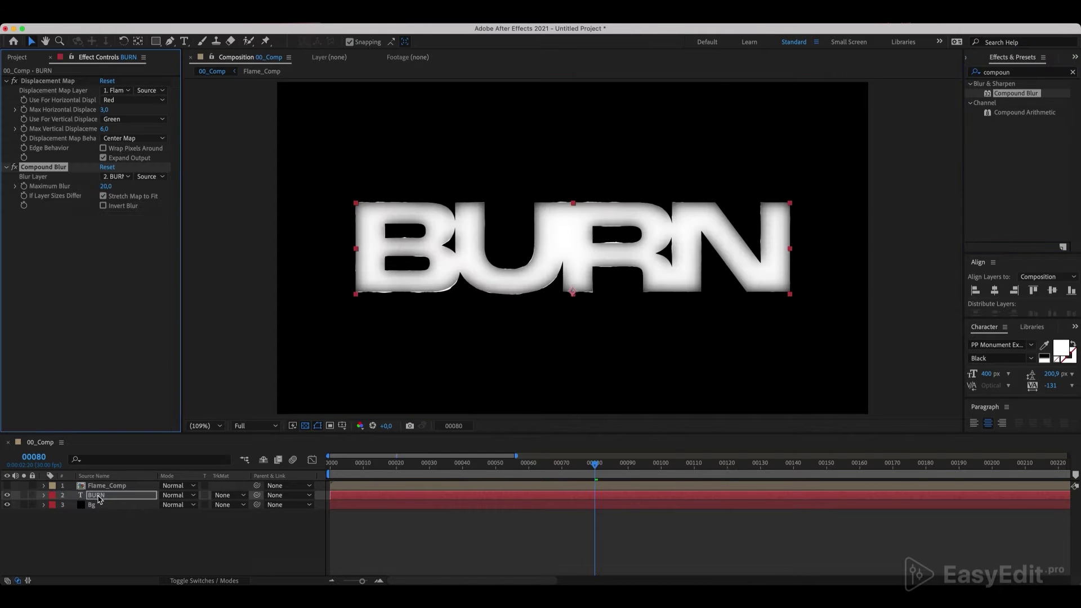
Set the Compound Blur's blur layer to Flame_Comp and its Maximum Blur to 4.
click(124, 177)
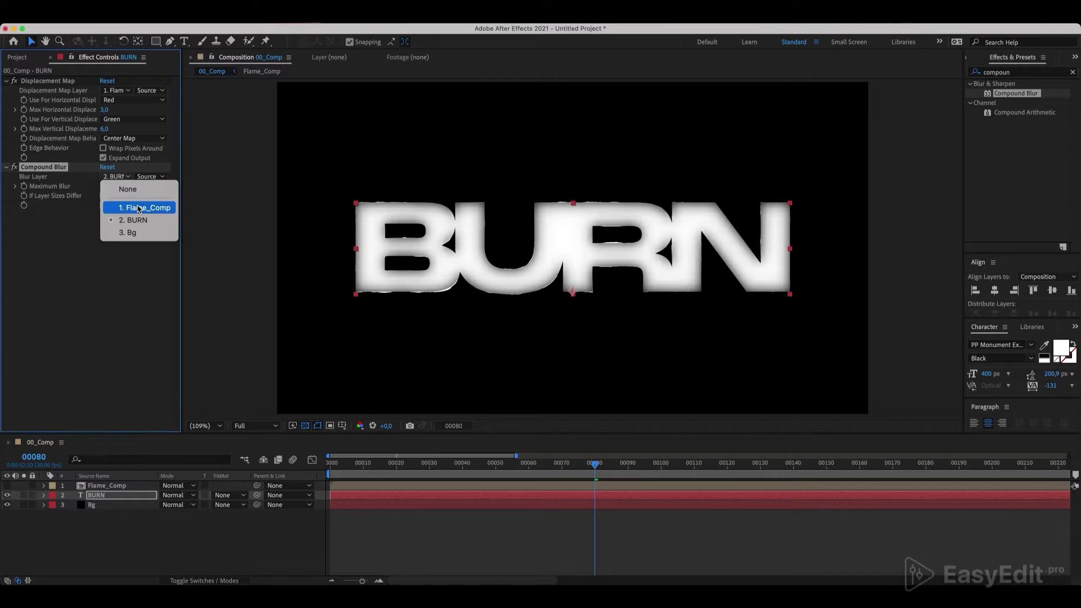
click(141, 208)
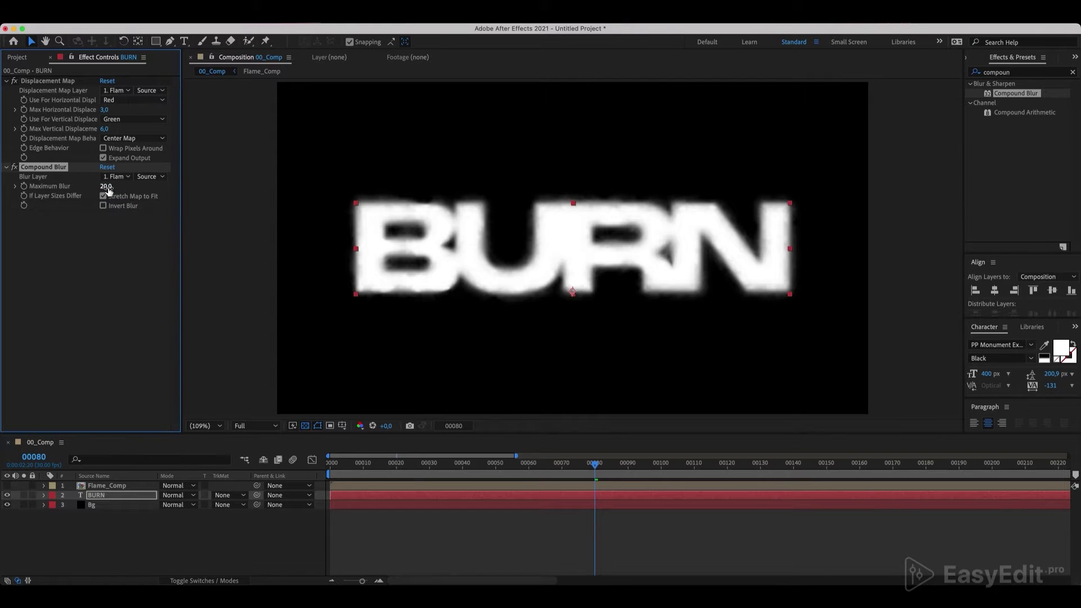
click(105, 186)
text(4)
key(Return)
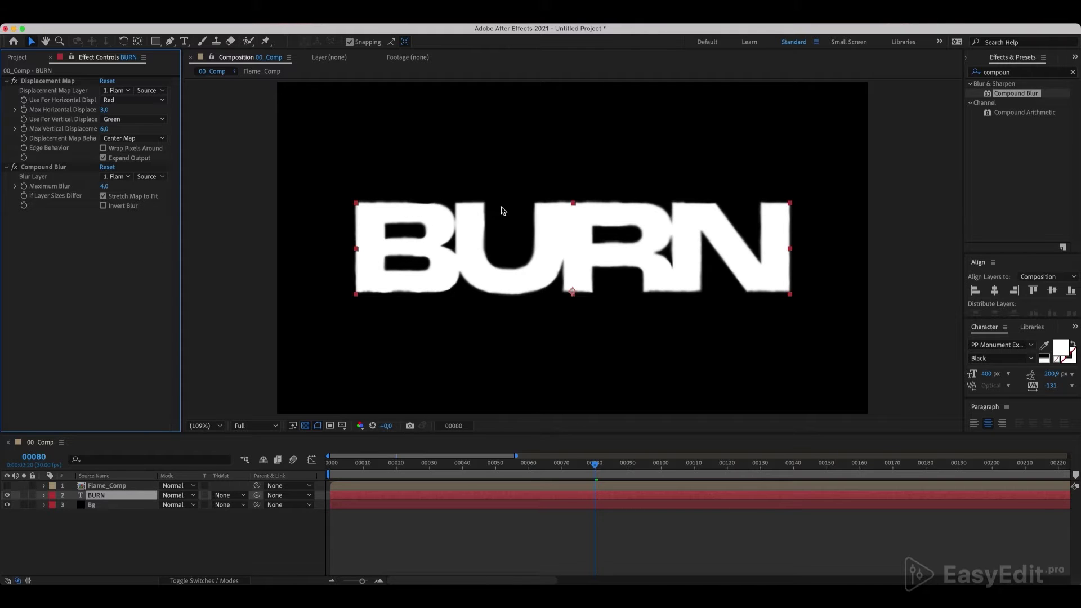
Add a new adjustment layer directly above the BURN text layer.
click(626, 547)
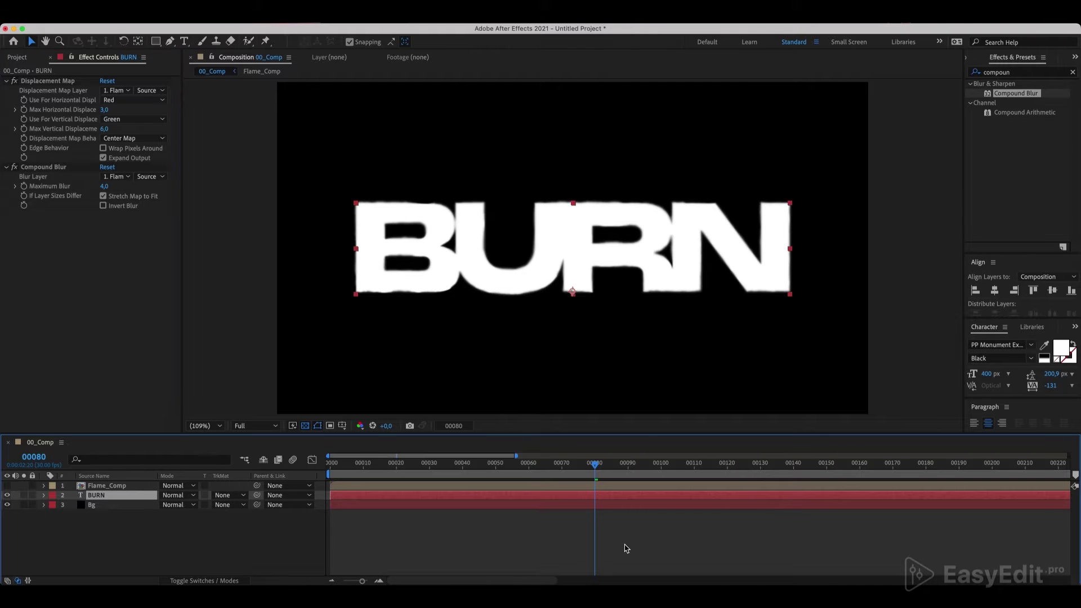
right_click(99, 528)
mouse_move(133, 439)
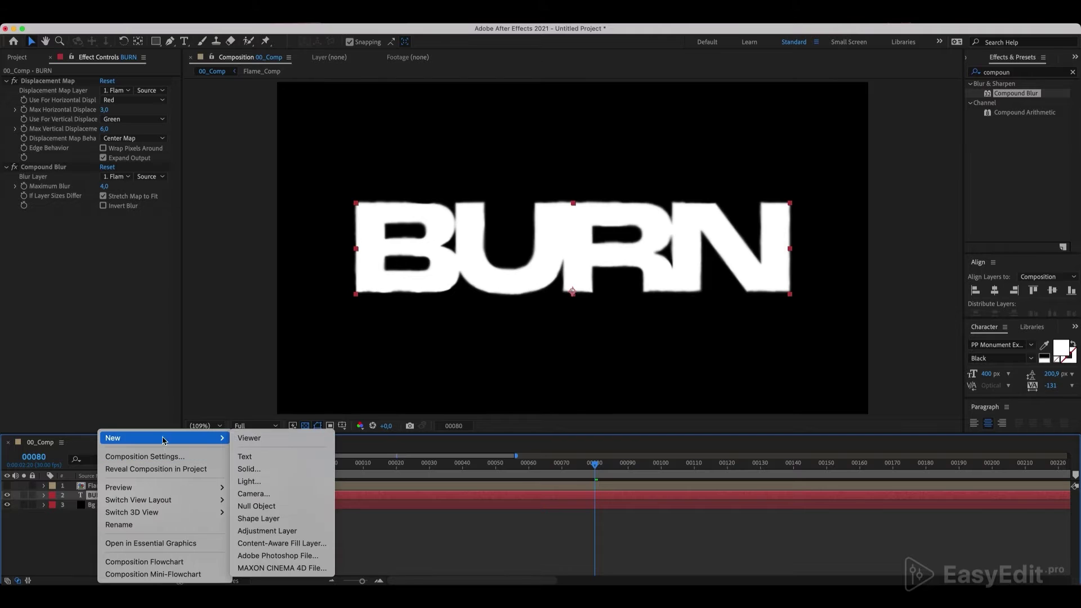
click(259, 531)
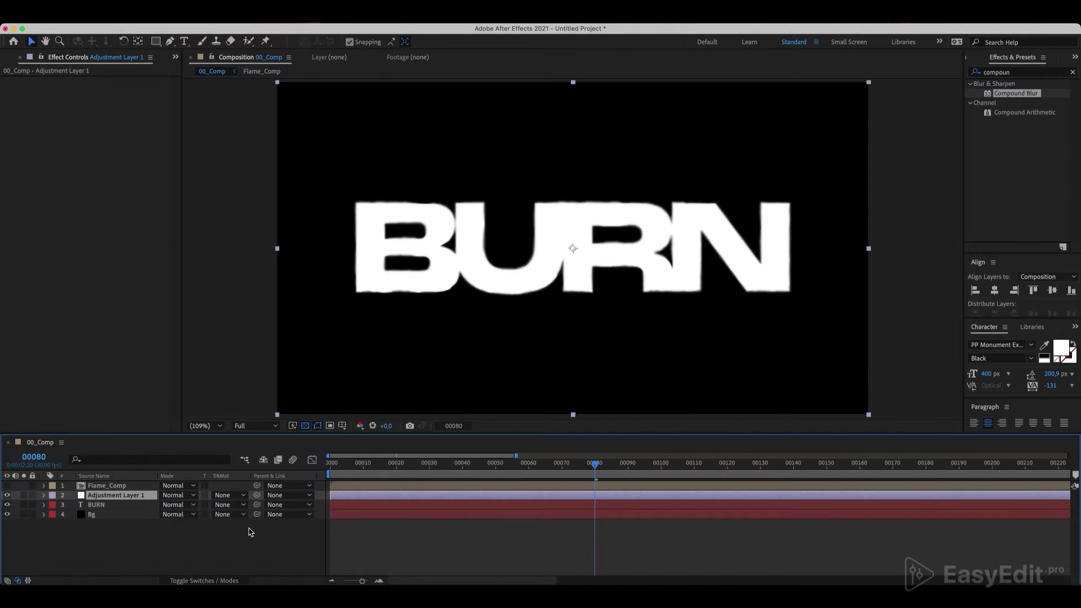
drag(108, 495, 109, 499)
Apply Gaussian Blur to the adjustment layer and set its Blurriness to 50.
click(966, 72)
text(gaus)
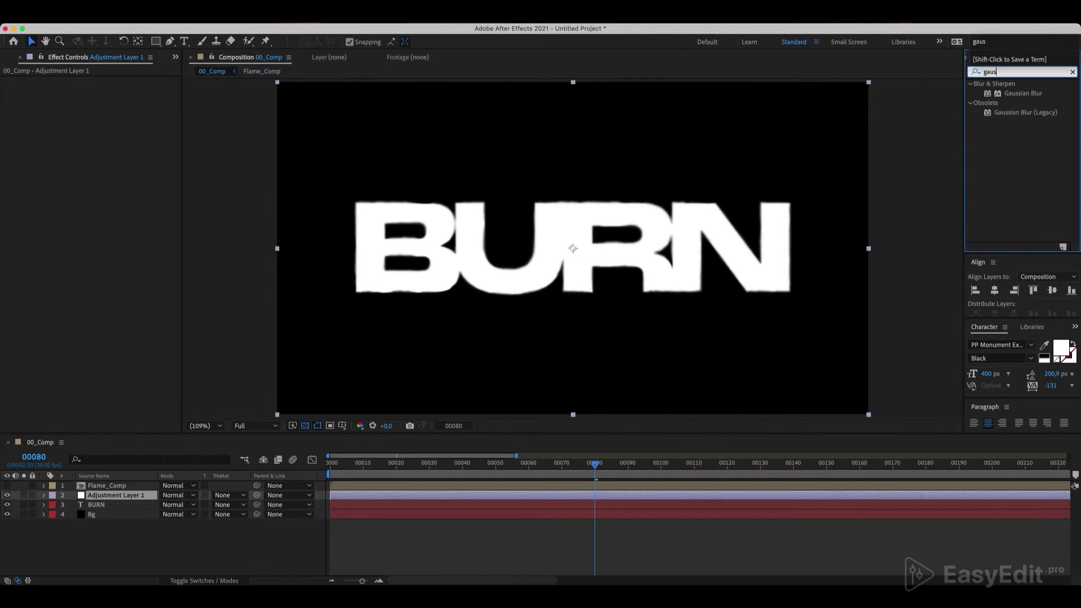
click(1023, 93)
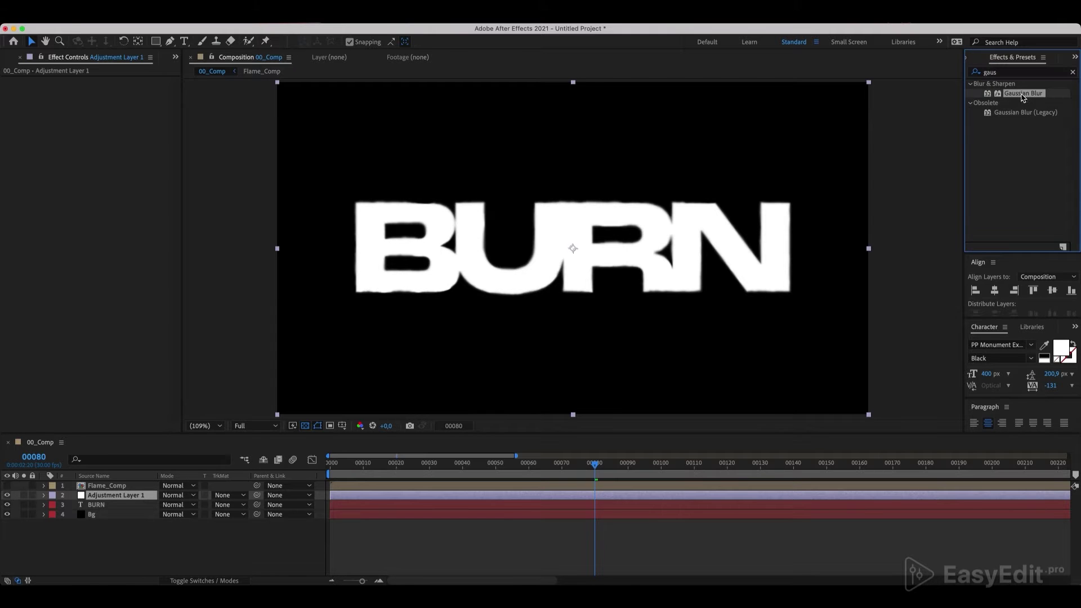
drag(1023, 93, 136, 498)
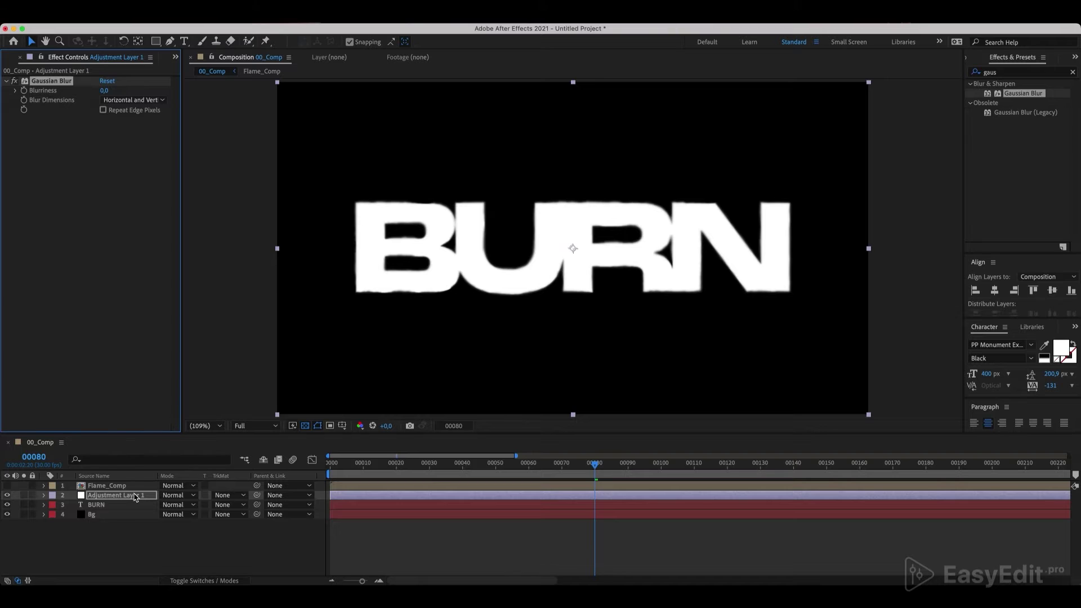
click(104, 90)
text(50)
key(Return)
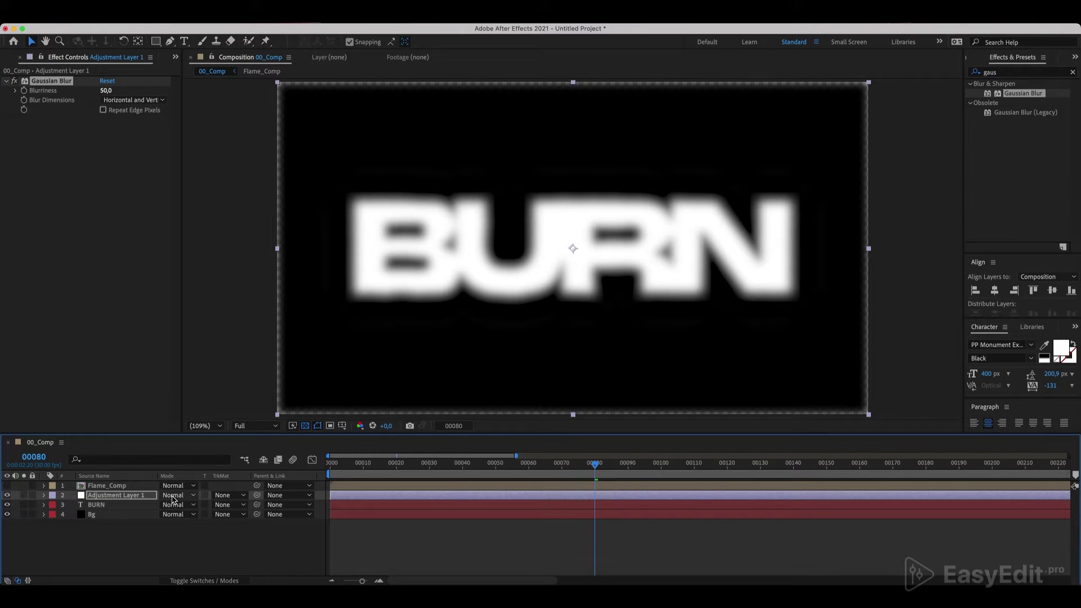
Set the adjustment layer's blending mode to Exclusion, rename it Inversion and play back the result.
click(172, 498)
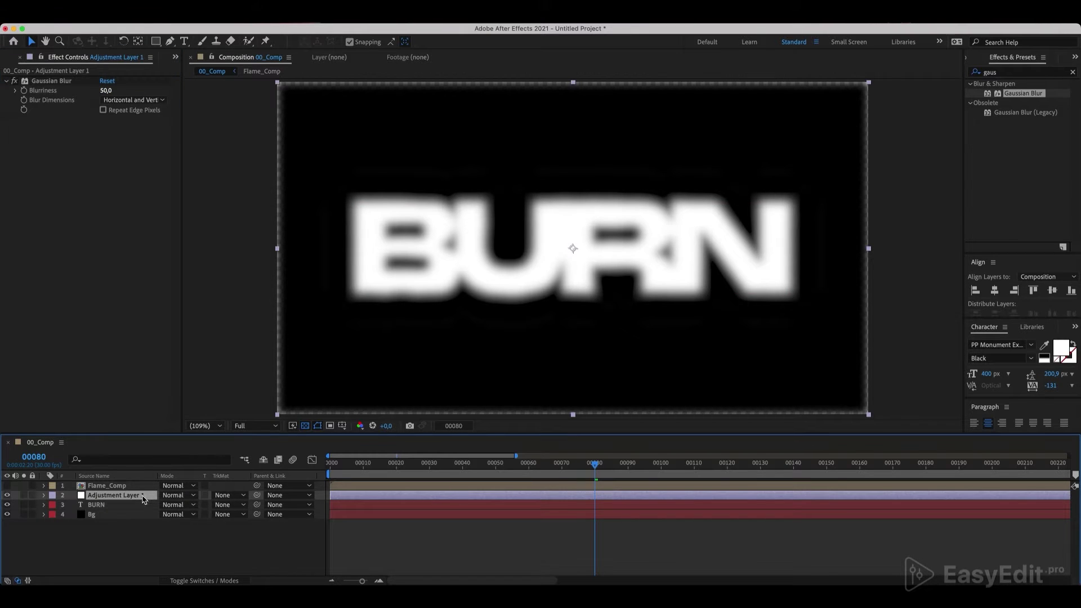
click(172, 495)
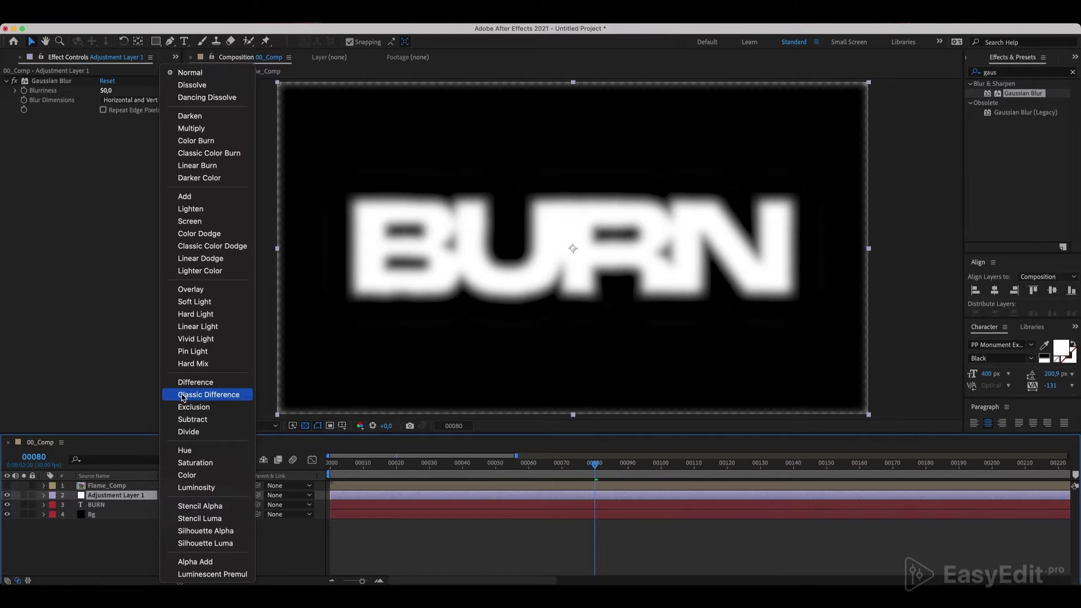
click(198, 407)
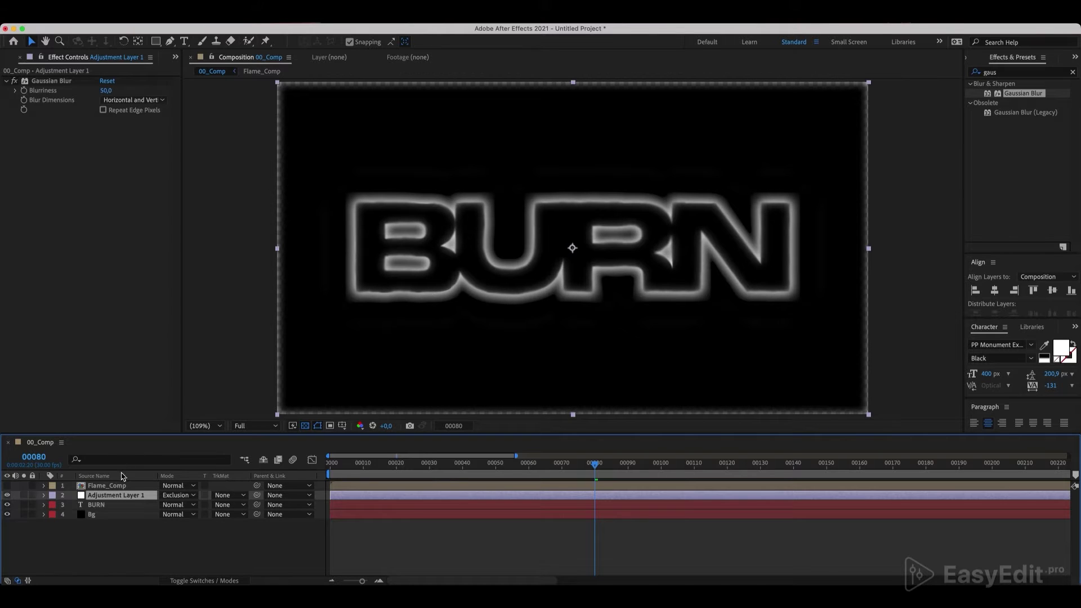
key(Return)
key(BackSpace)
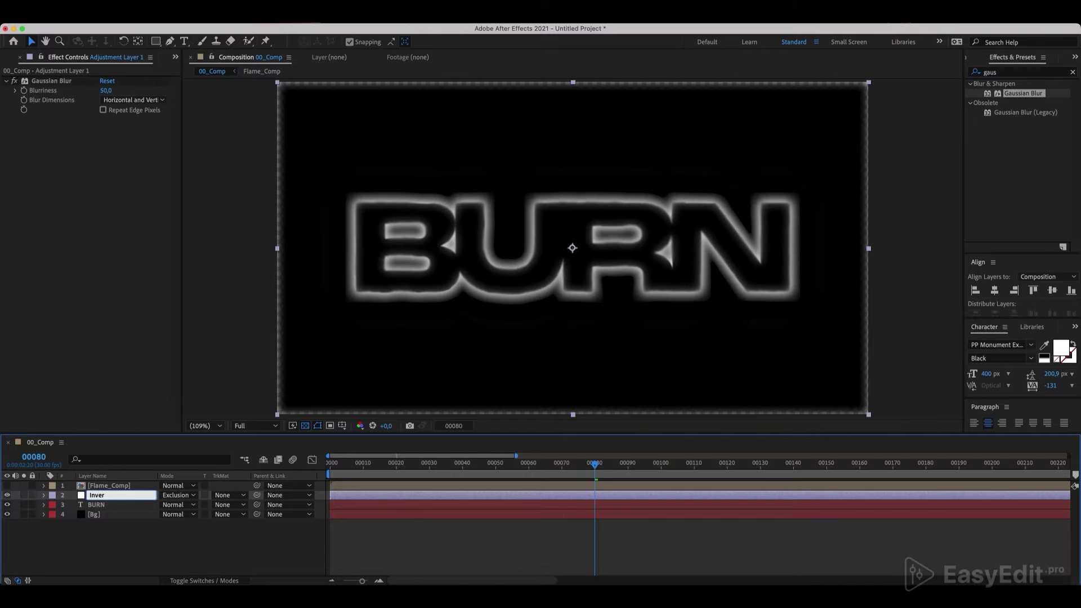
key(Return)
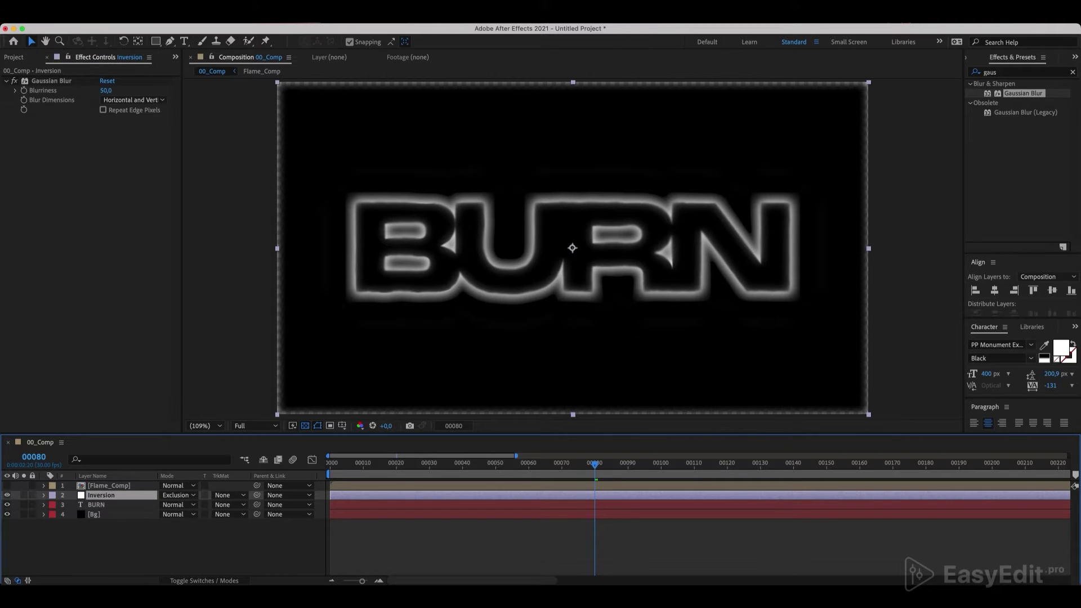
key(space)
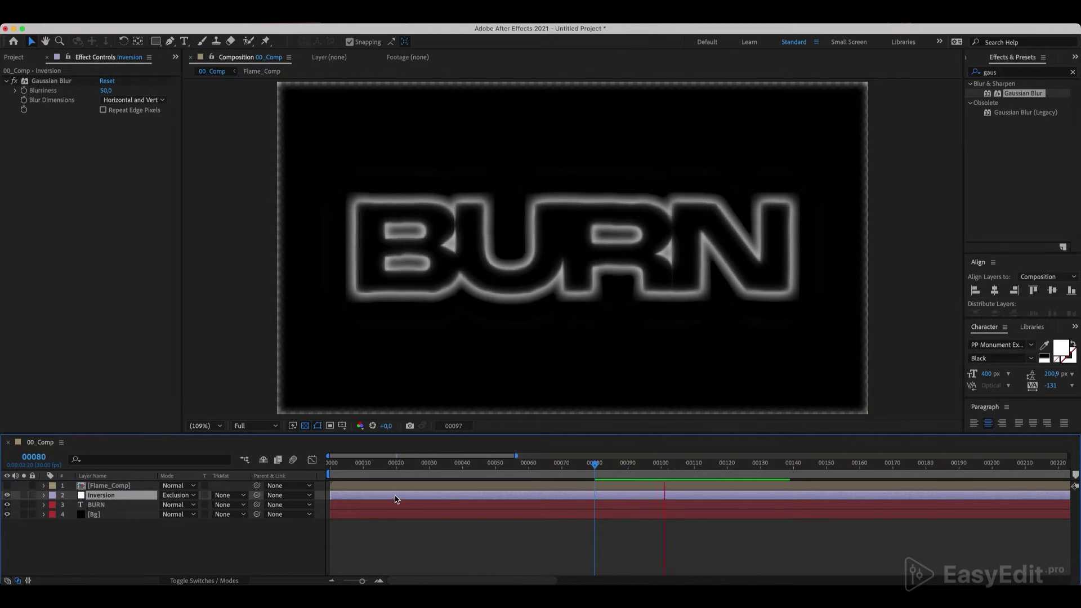
Find the CC Vector Blur effect and apply it to the Inversion adjustment layer.
click(1001, 72)
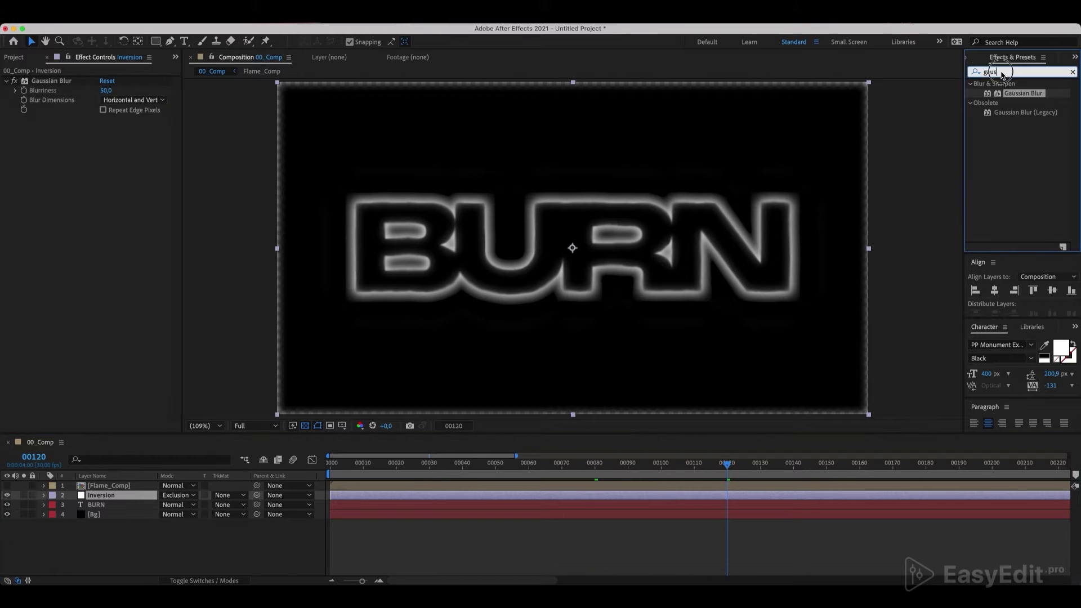
text(cc vector)
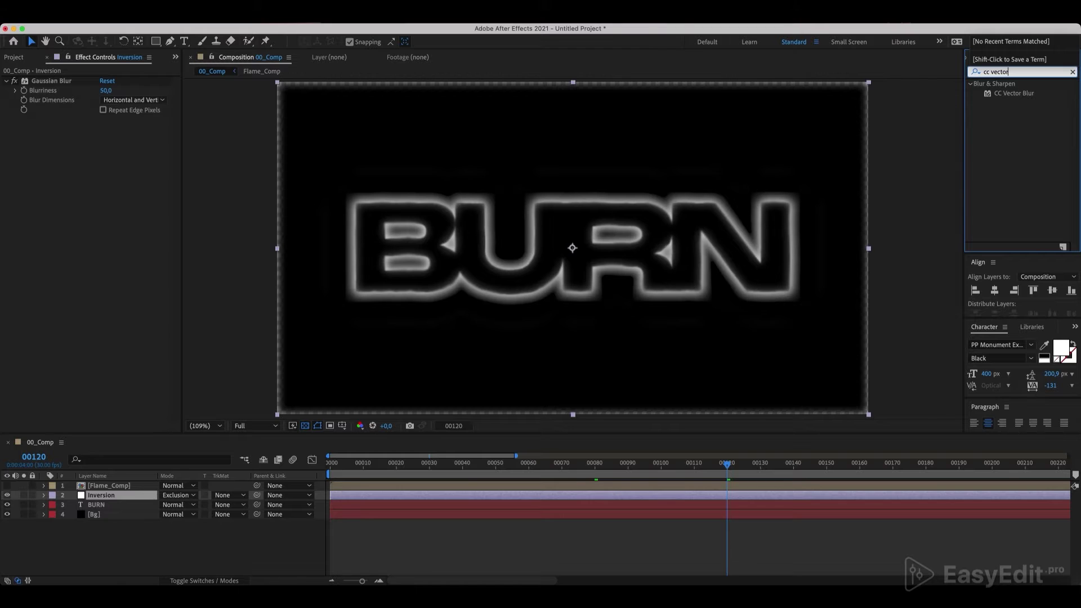
click(1012, 94)
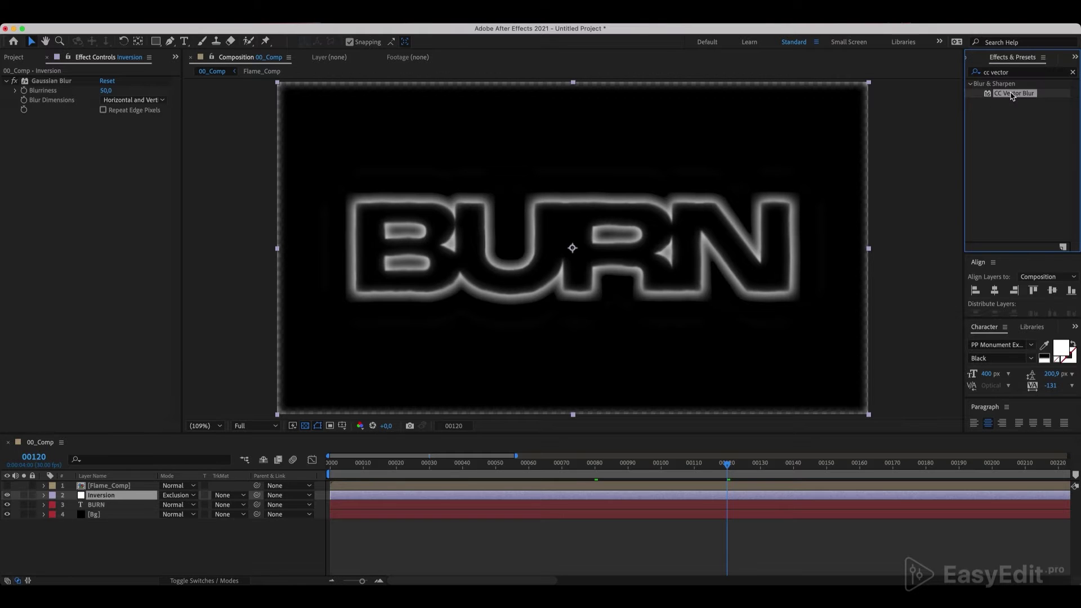
drag(1012, 95, 106, 497)
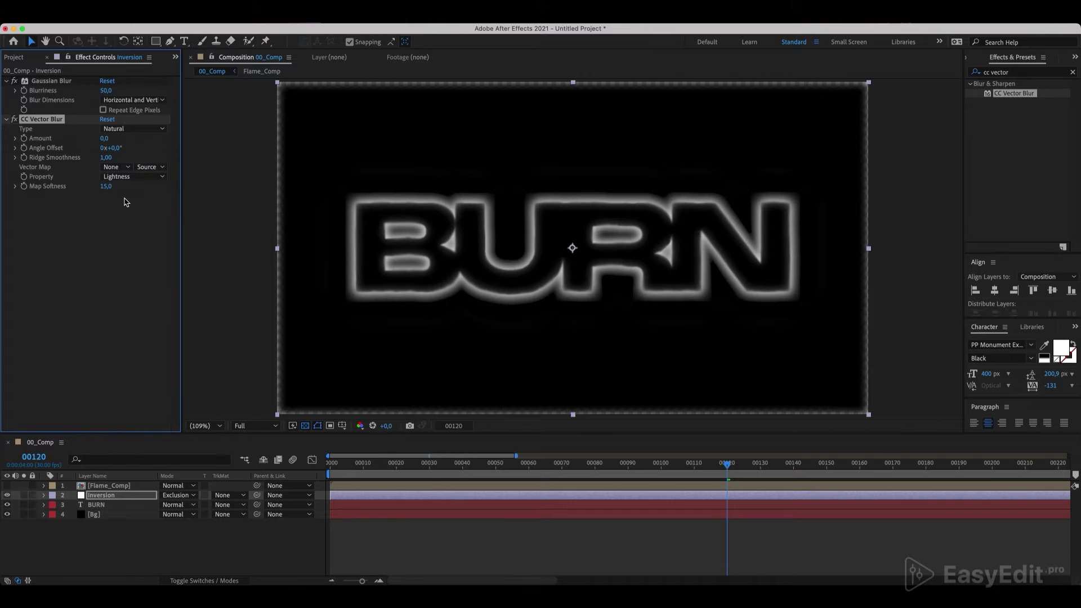
Set the CC Vector Blur type to Direction Fading and its Amount to 140.
click(127, 130)
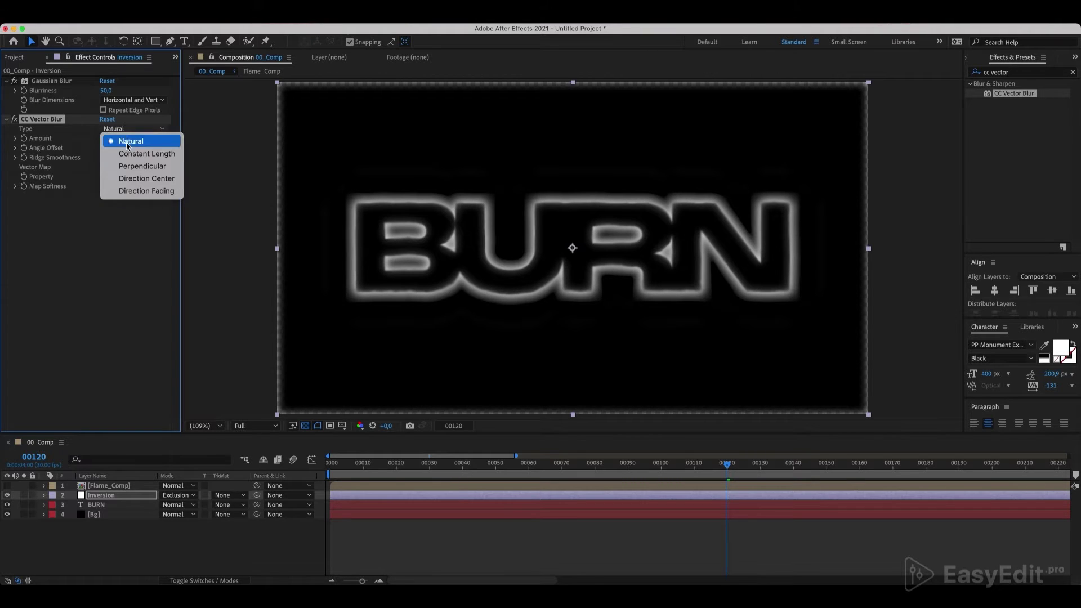
click(136, 192)
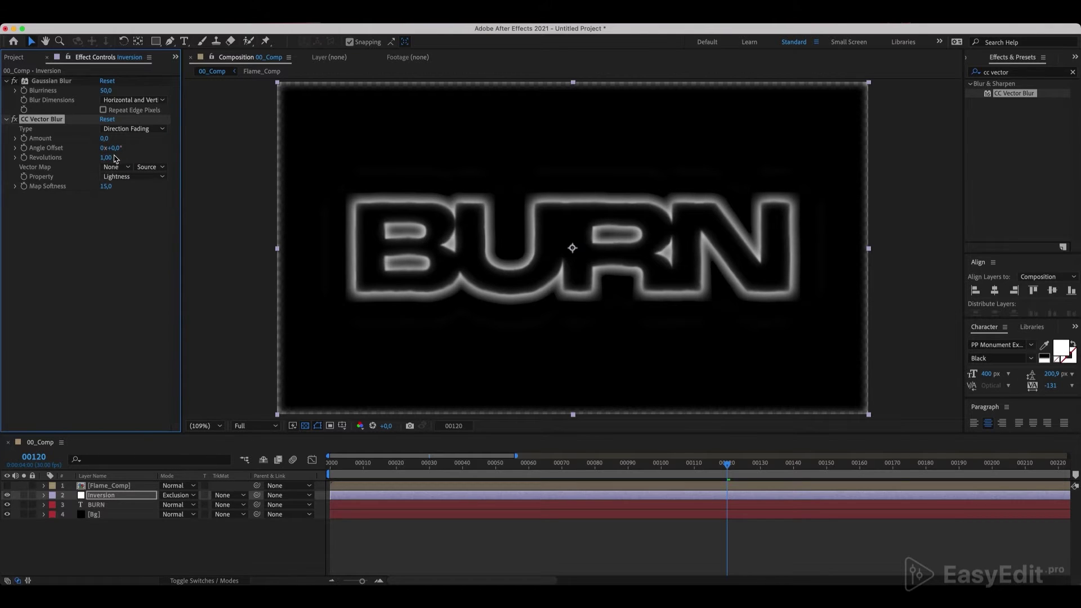
click(106, 139)
text(140)
key(Return)
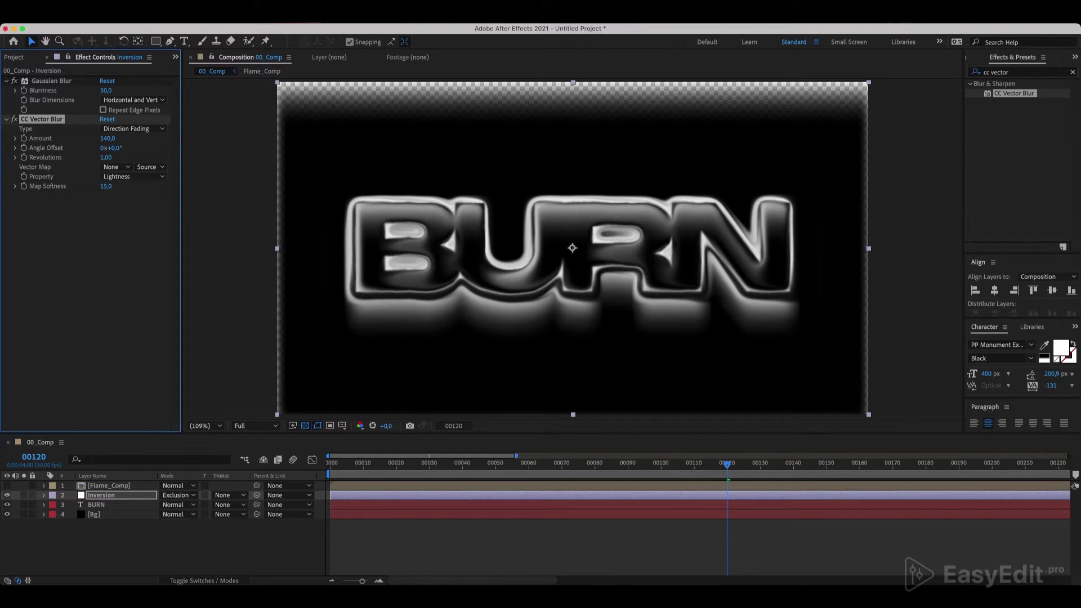
Set the CC Vector Blur Angle Offset to 180° and choose the Bg layer as its Vector Map, checking the look at frame 75.
click(115, 148)
key(Return)
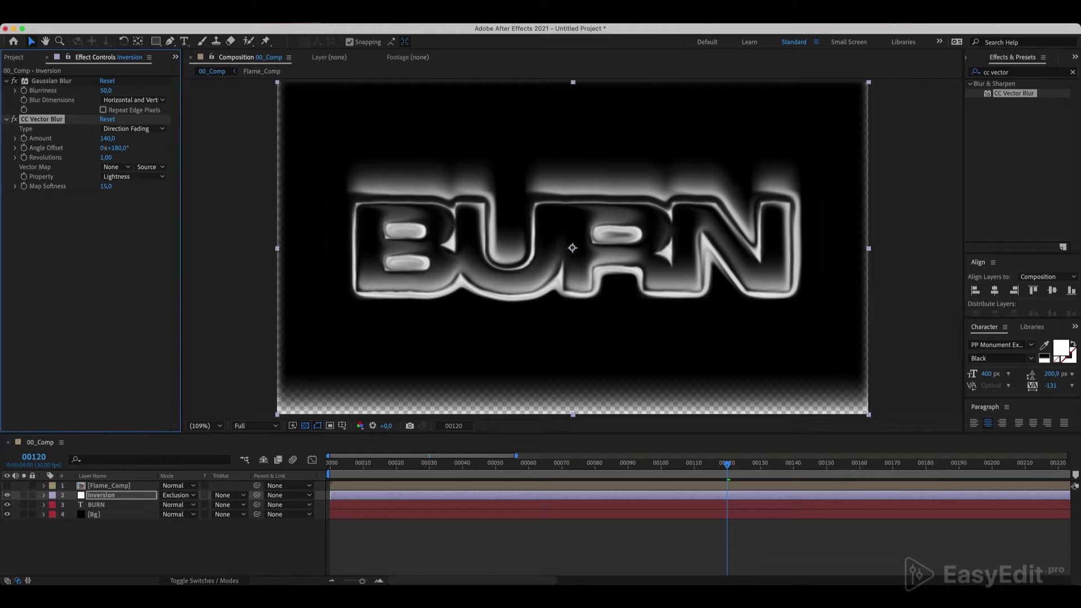
click(120, 170)
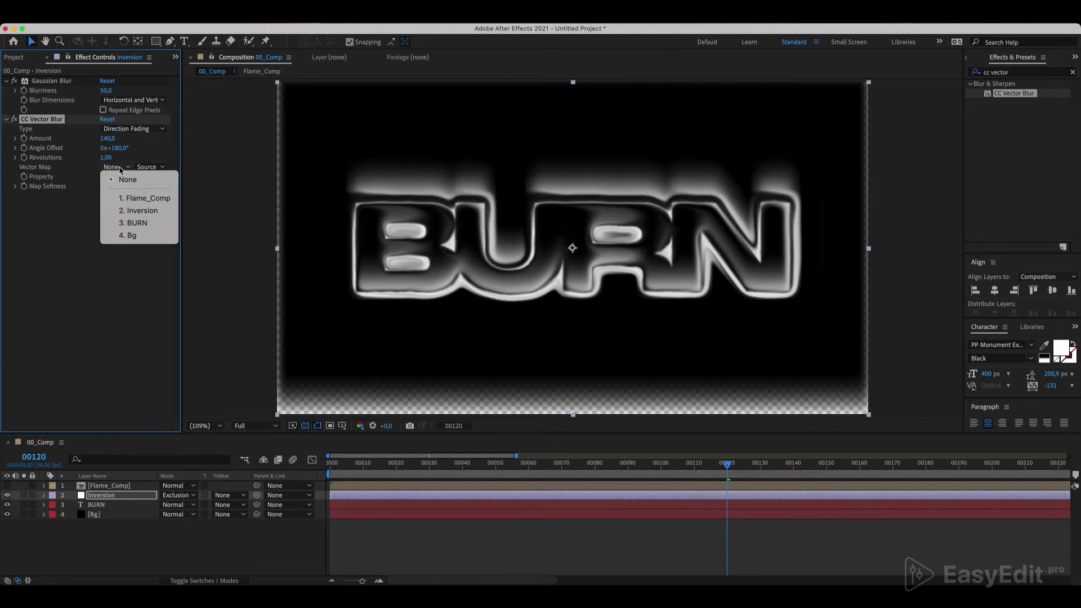
click(133, 235)
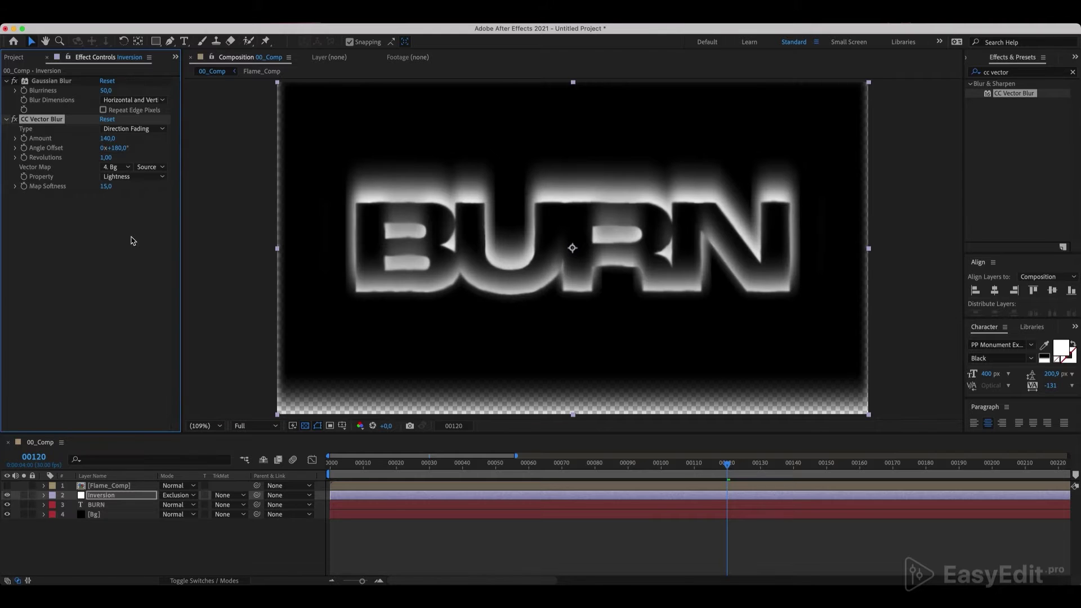
drag(726, 465, 578, 470)
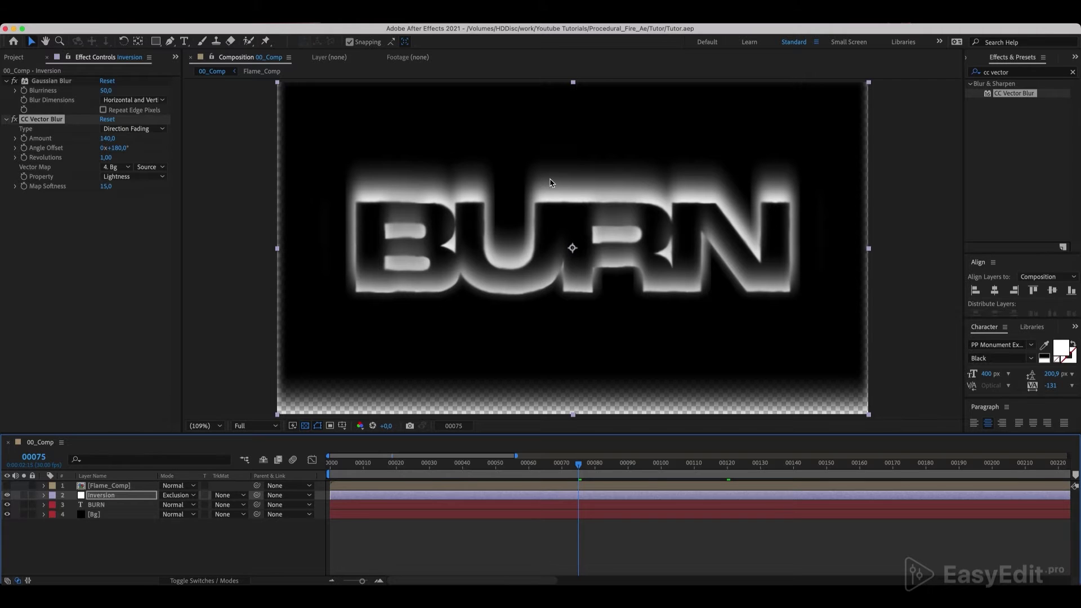
Copy the Displacement Map effect from the BURN text layer onto the Inversion adjustment layer.
click(121, 505)
key(e)
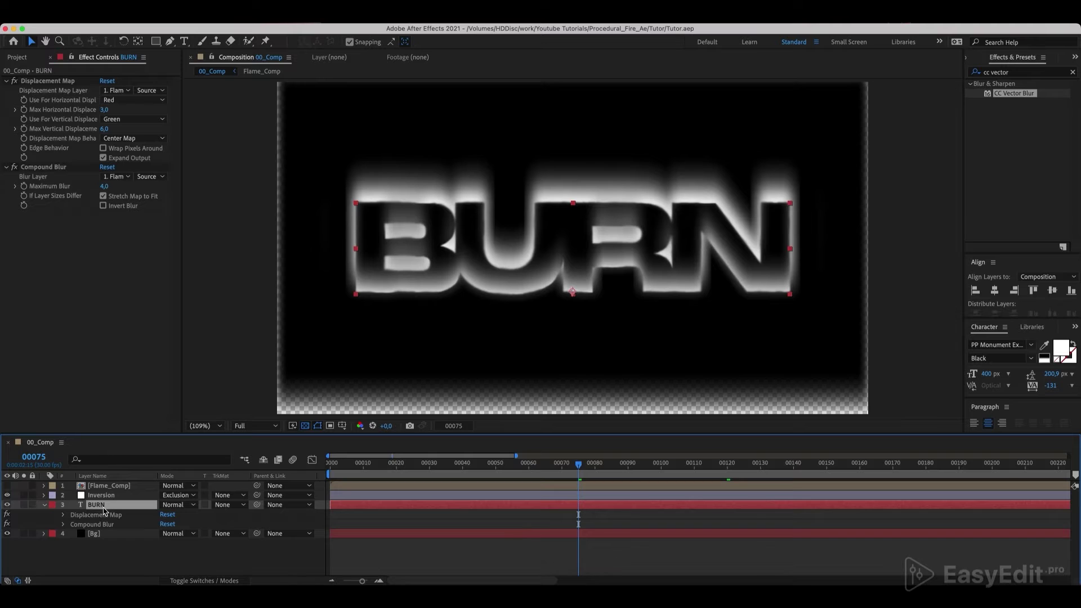
click(94, 515)
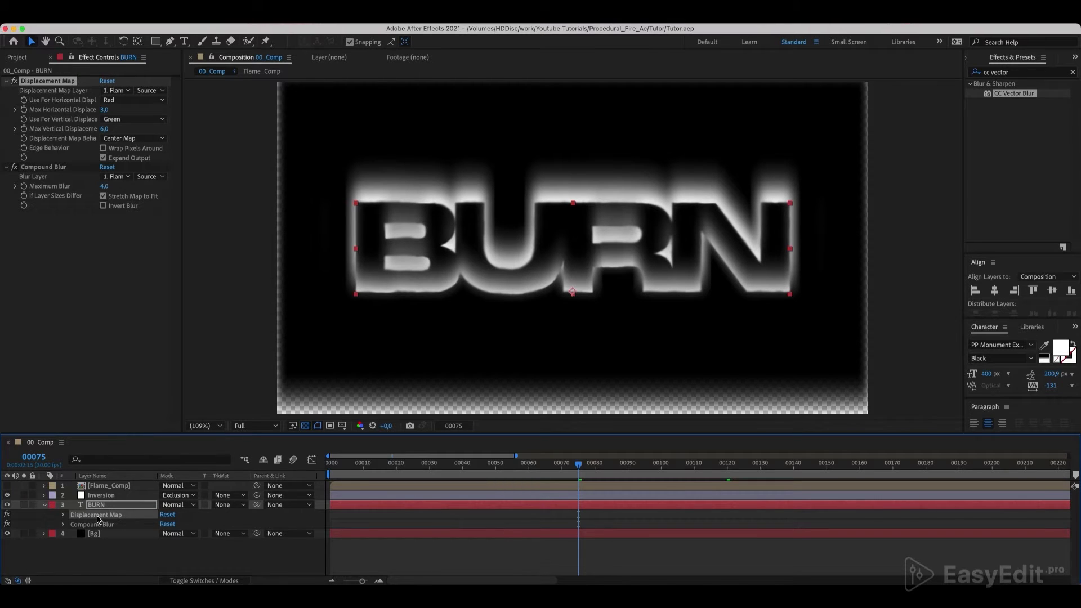
click(100, 496)
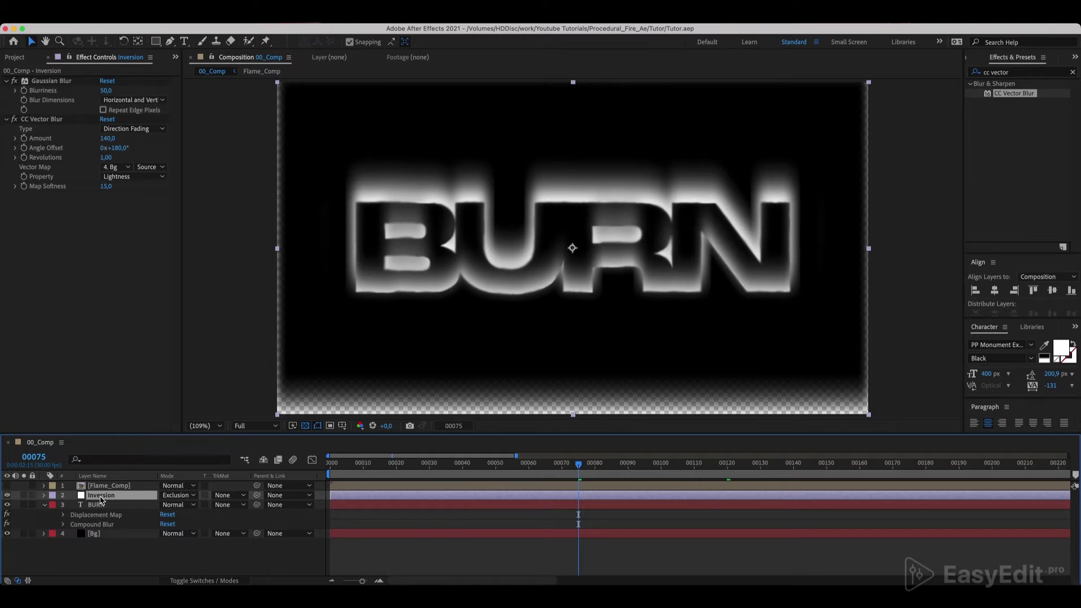
key(super+v)
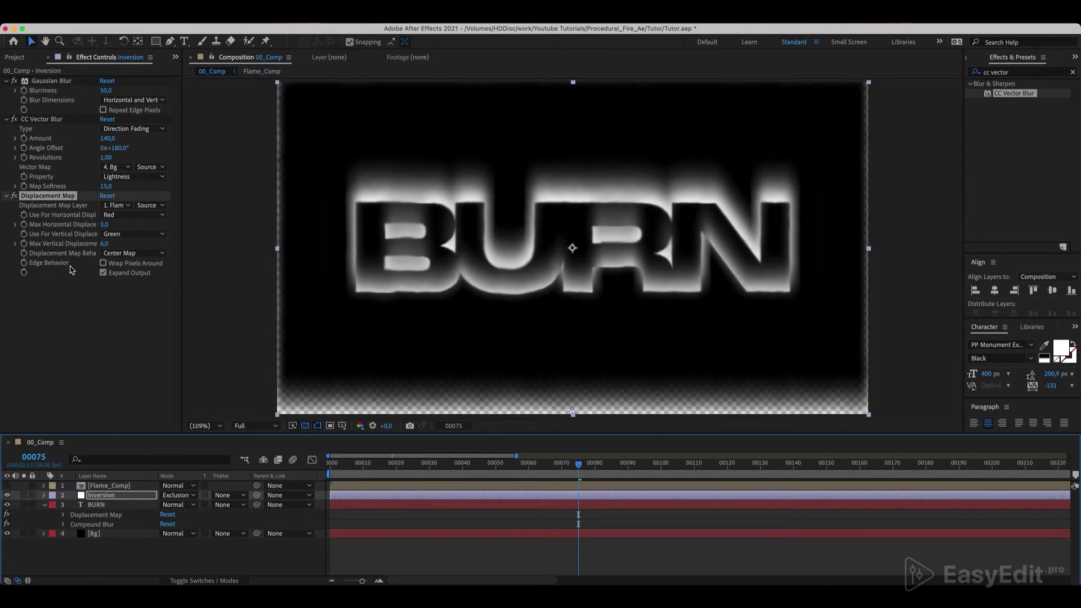
Set Inversion's Displacement Map to 15 maximum horizontal and 75 maximum vertical displacement, and play back the animation from the start.
click(105, 224)
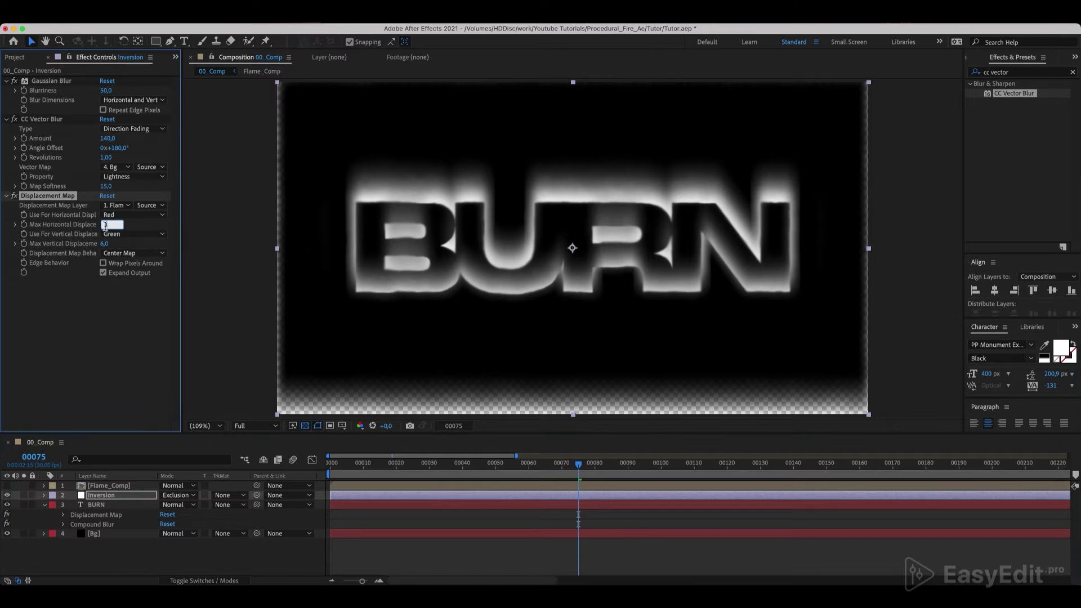
key(Return)
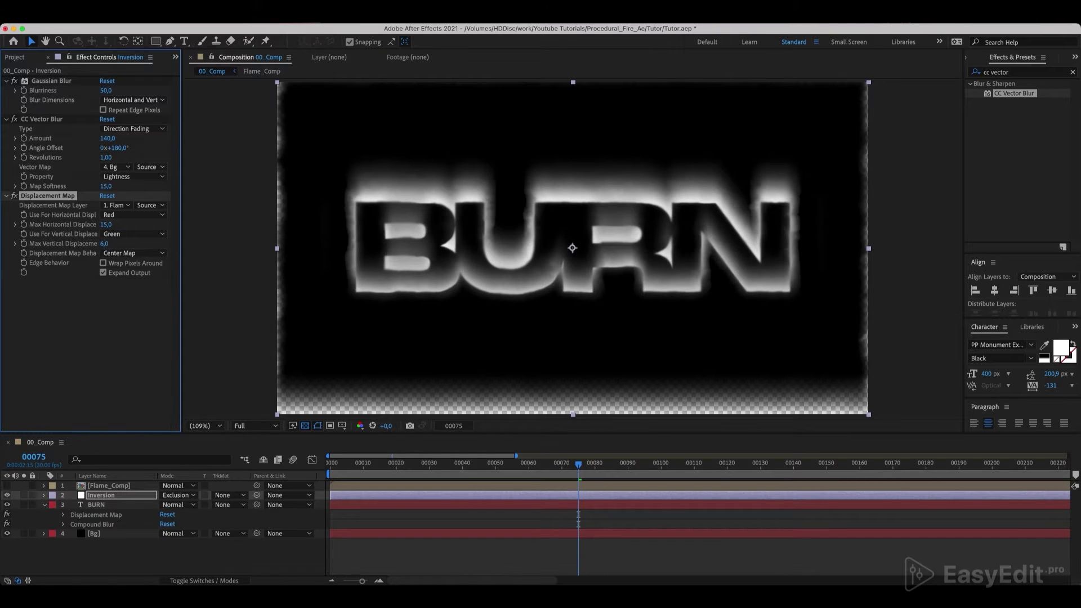
click(105, 243)
text(75)
key(Return)
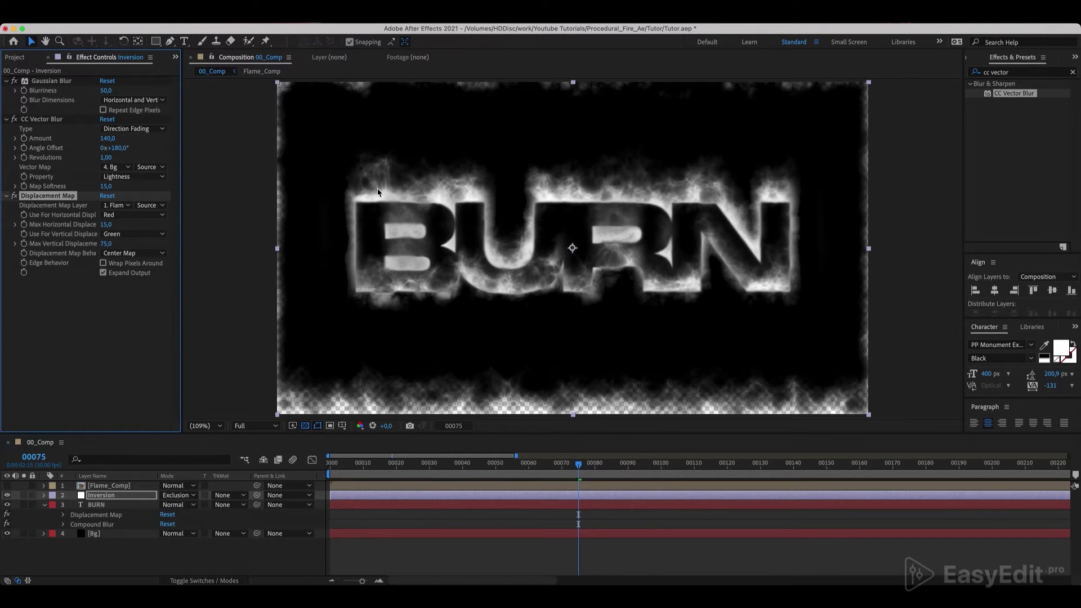
drag(579, 466, 322, 477)
key(space)
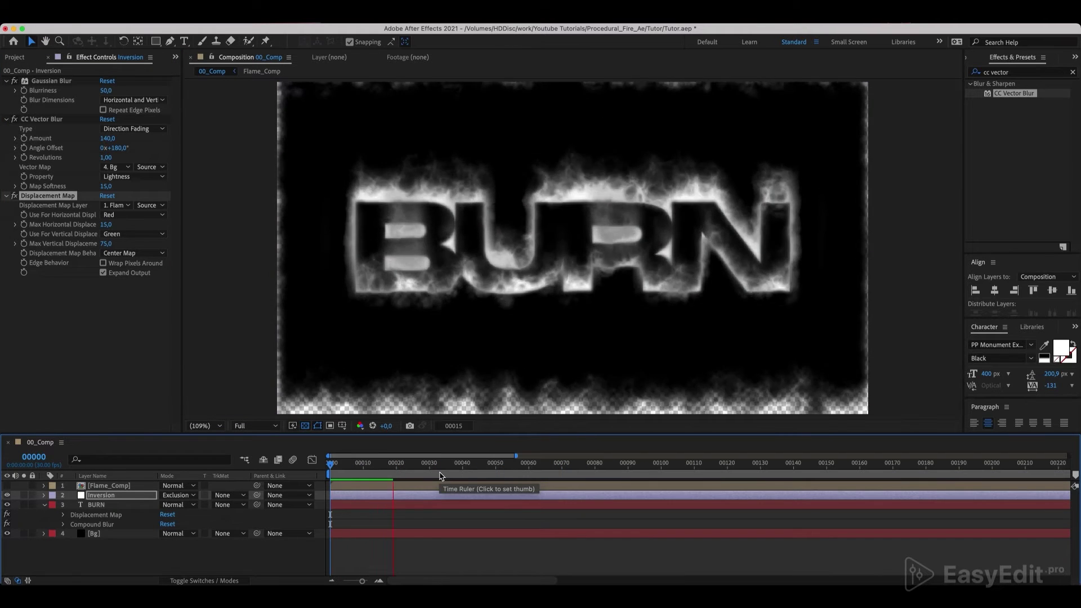
key(space)
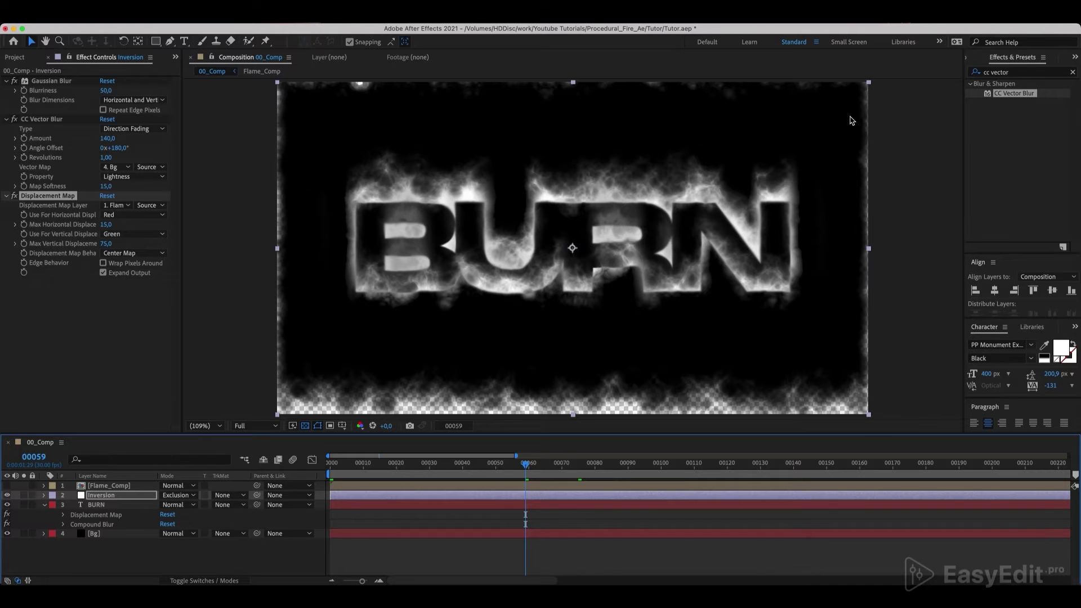
Find the Solid Composite effect and apply it to the Inversion adjustment layer.
click(969, 73)
text(soli)
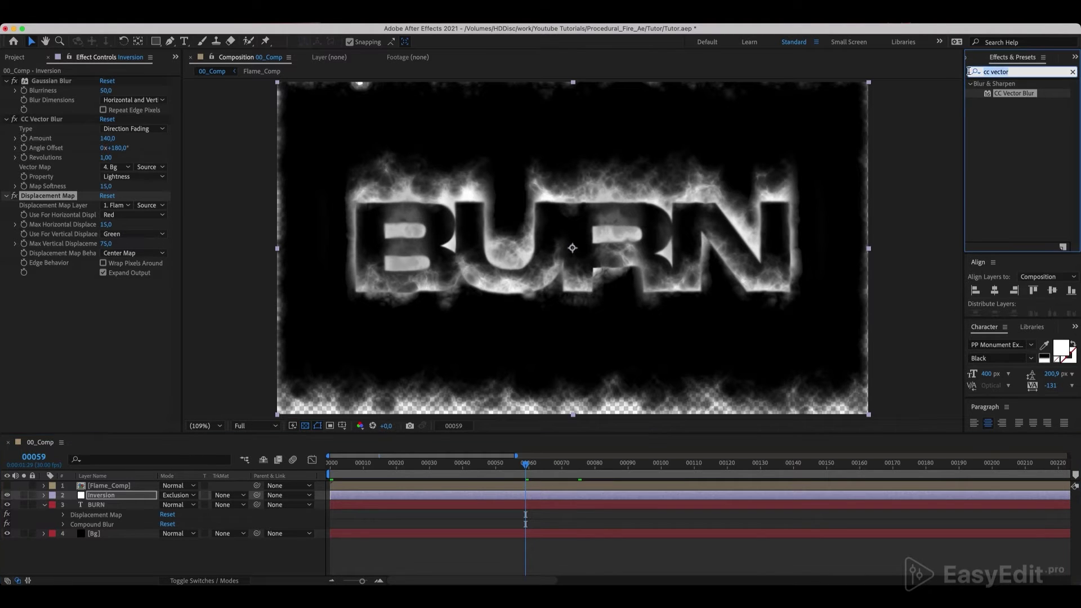
text(d c)
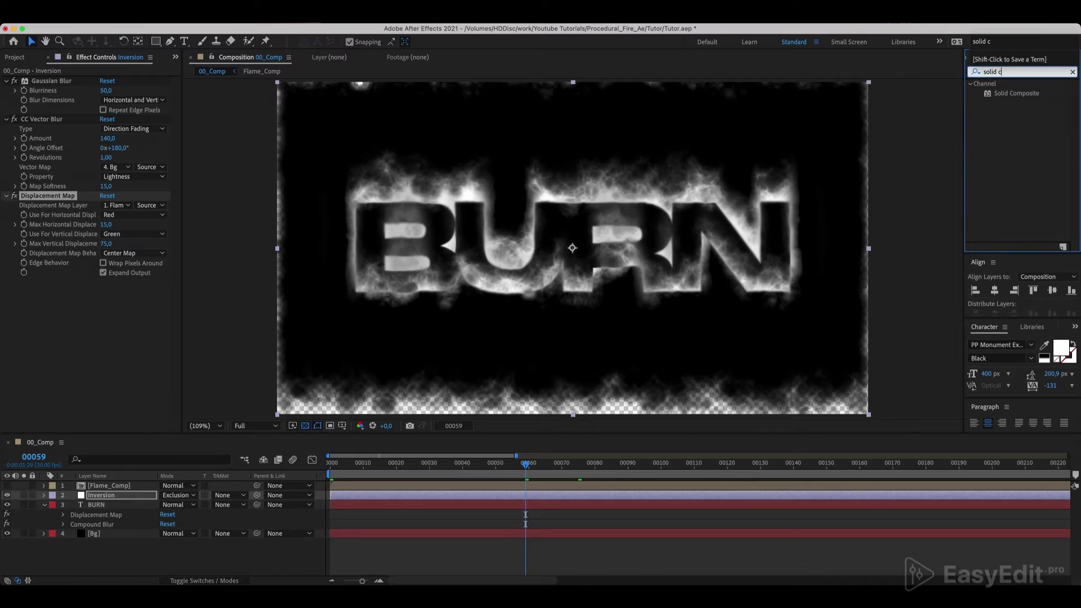
drag(989, 93, 115, 496)
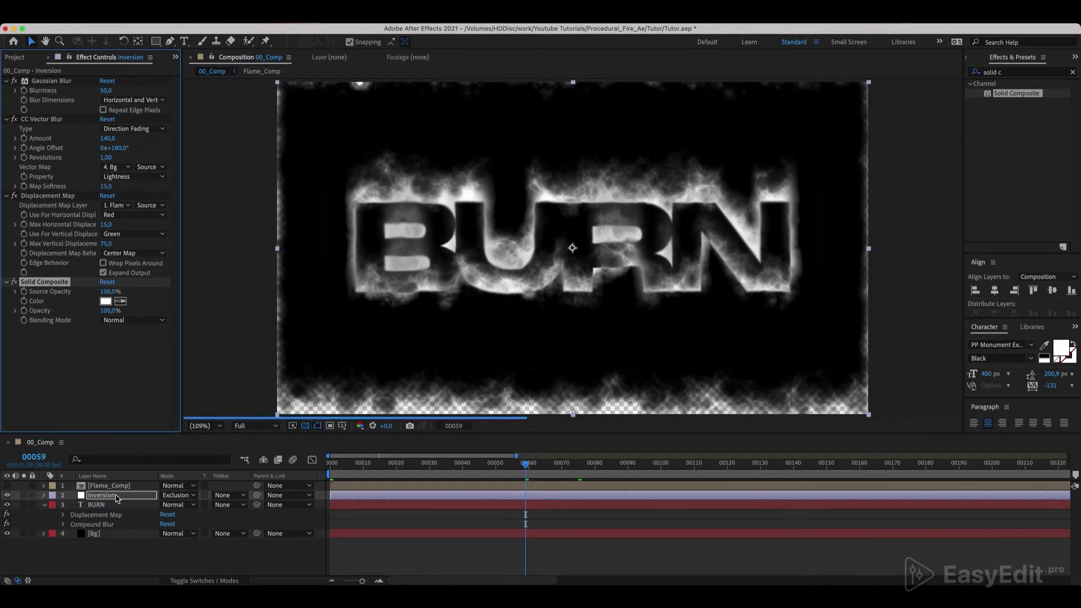
Set the Solid Composite color to black (000000) and collapse the settings of all Inversion effects.
click(106, 302)
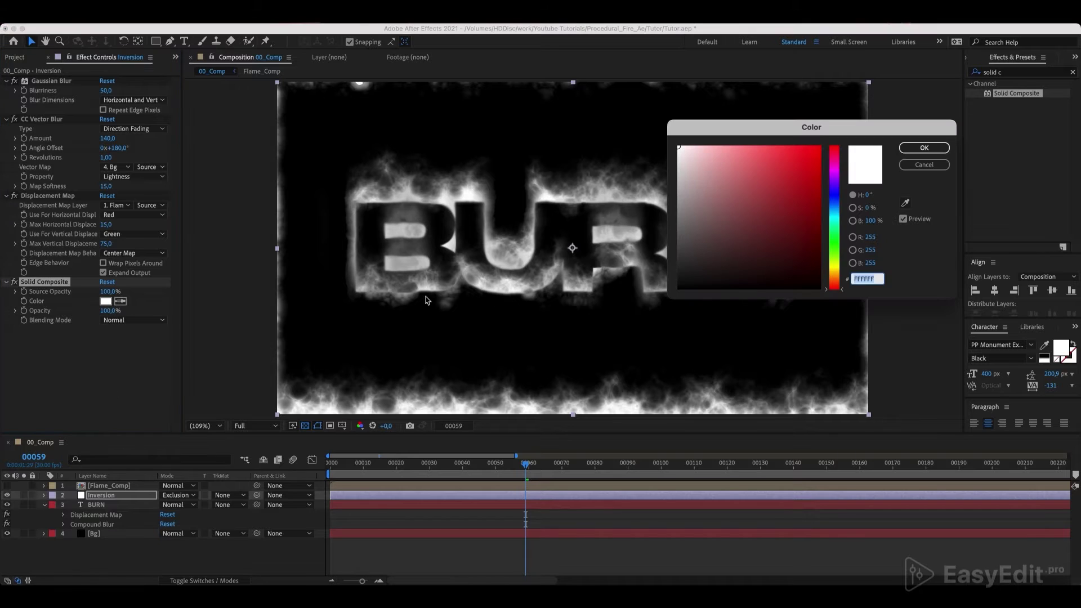
drag(715, 267, 671, 299)
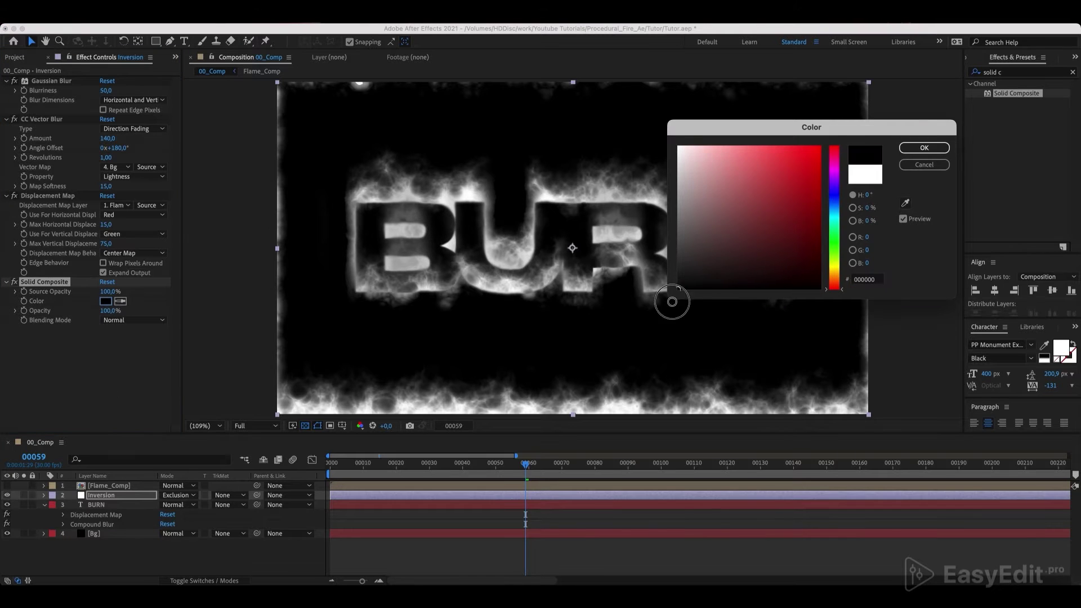
click(924, 148)
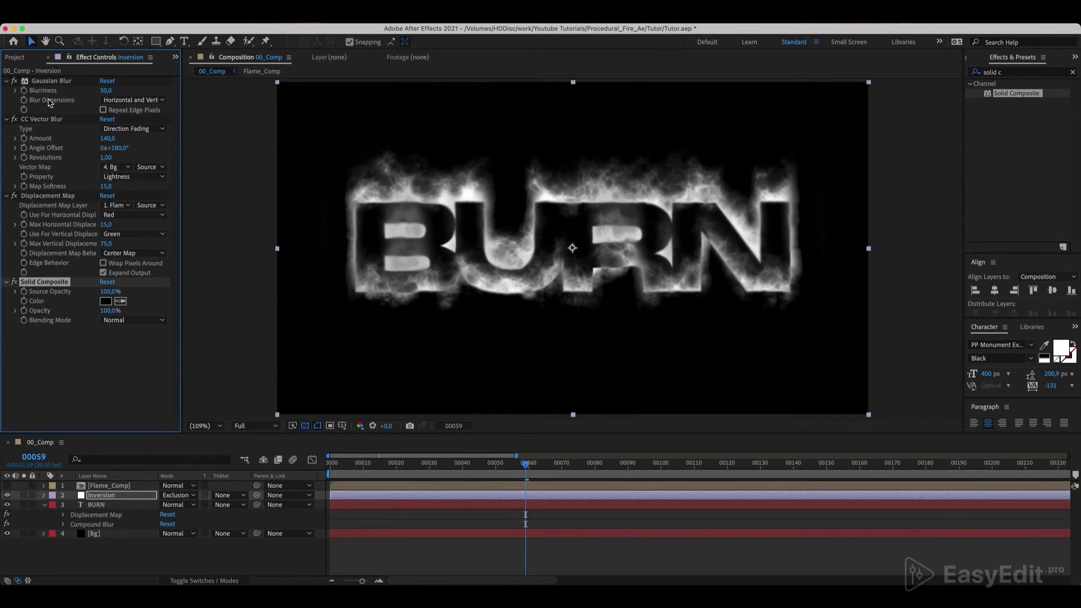
shift+click(46, 82)
click(5, 82)
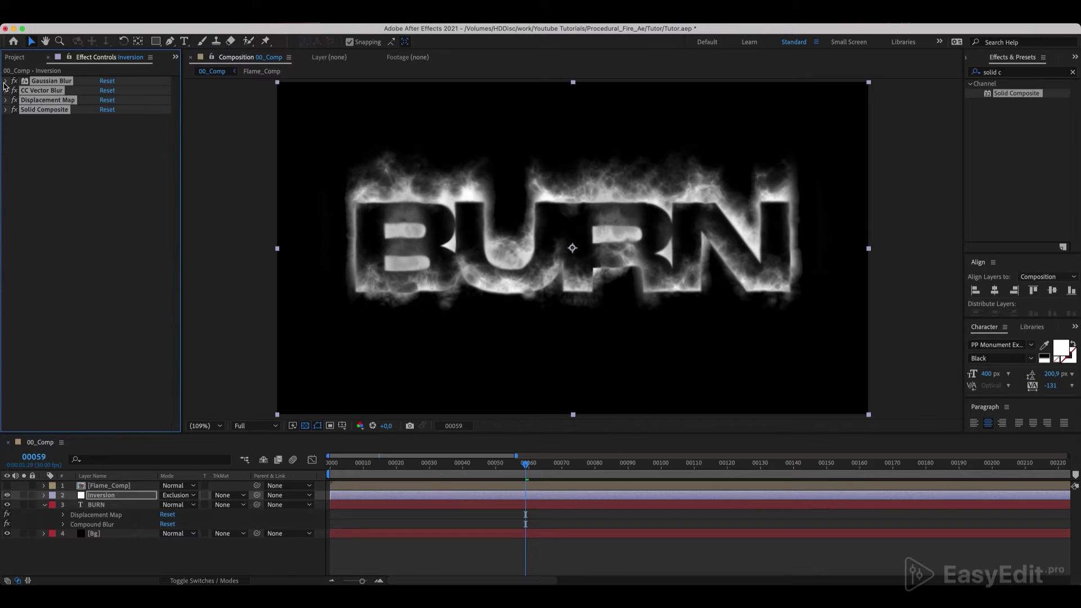
Apply Fractal Noise to the Inversion adjustment layer and lower the preview resolution to Half.
click(967, 75)
text(fr)
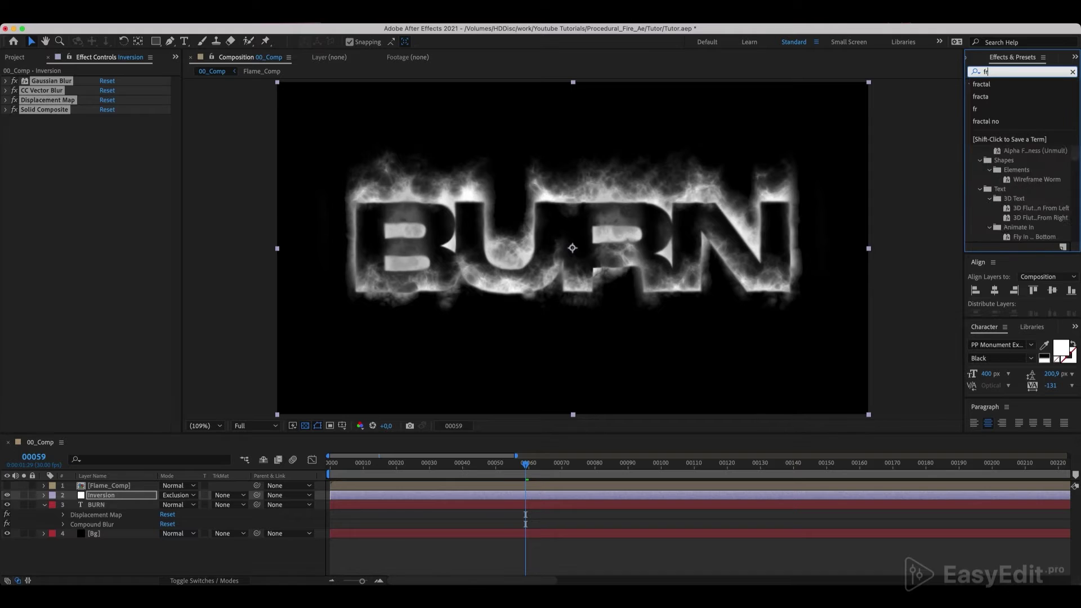
text(actal)
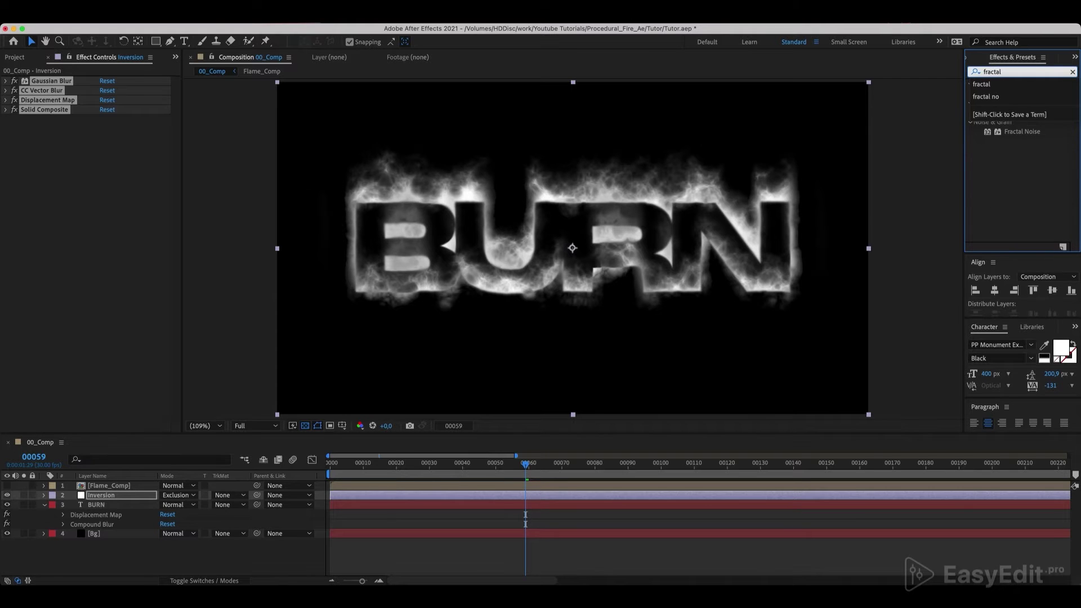
click(1020, 135)
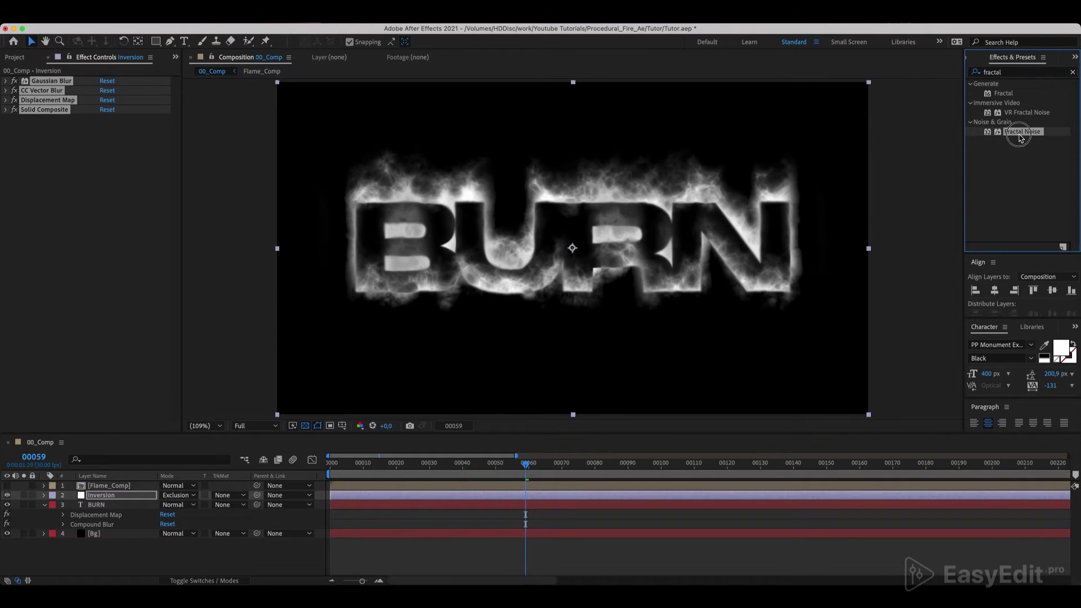
mouse_move(1020, 138)
mouse_down()
mouse_move(114, 514)
mouse_move(112, 497)
mouse_up()
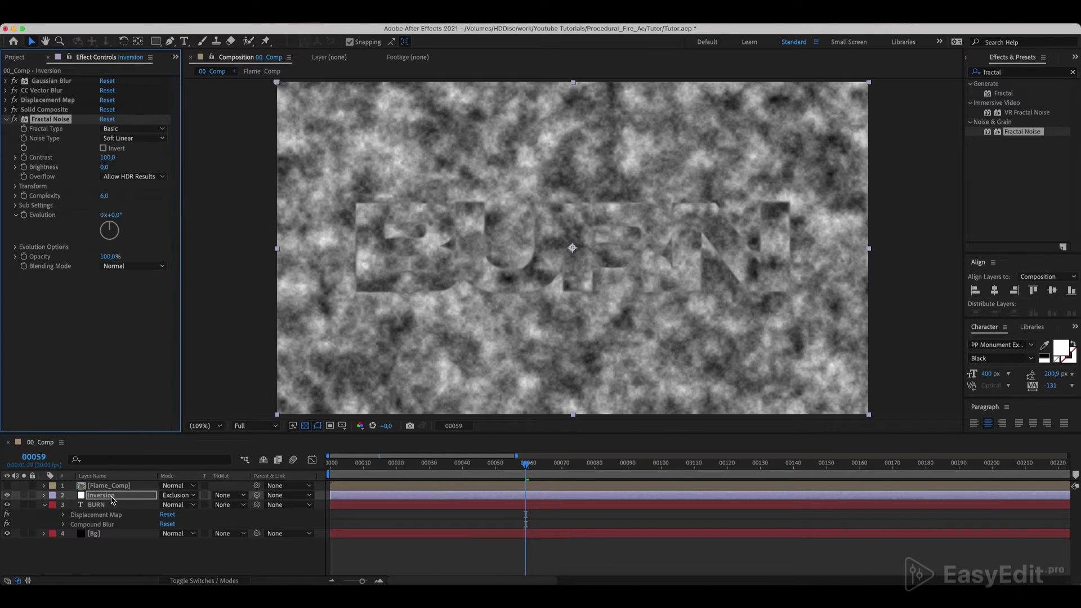
click(250, 426)
click(252, 472)
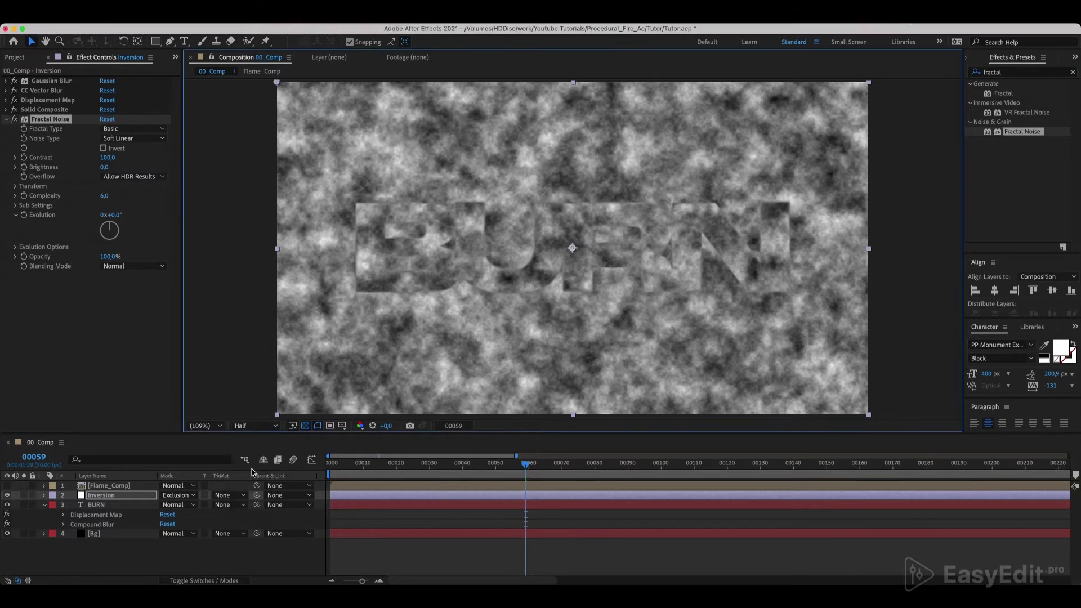
Start keyframing the Fractal Noise Offset Turbulence on the Inversion layer at frame 0.
drag(525, 463, 306, 479)
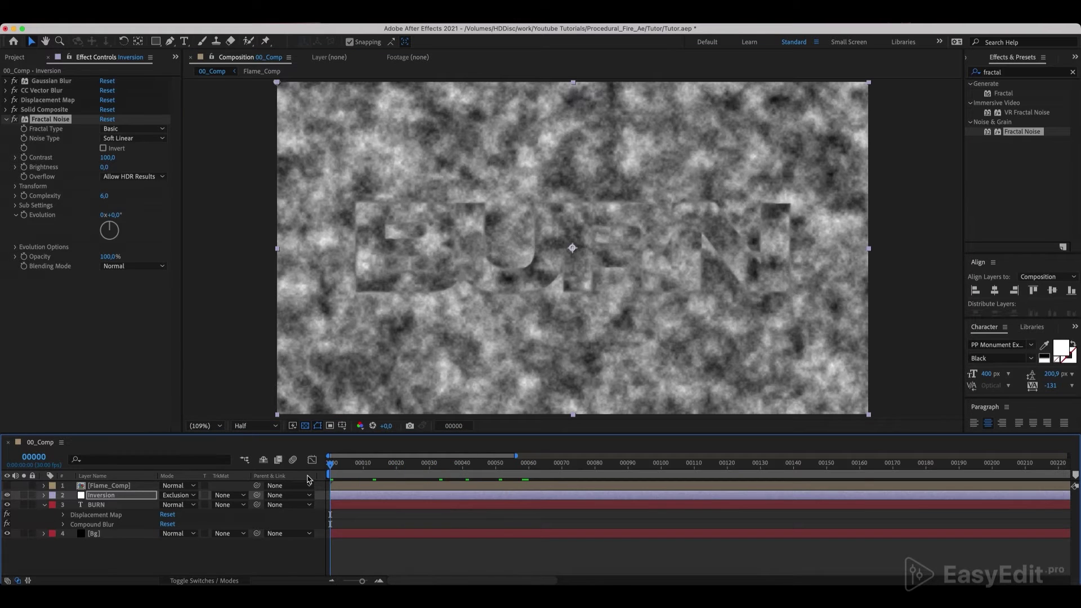
click(19, 186)
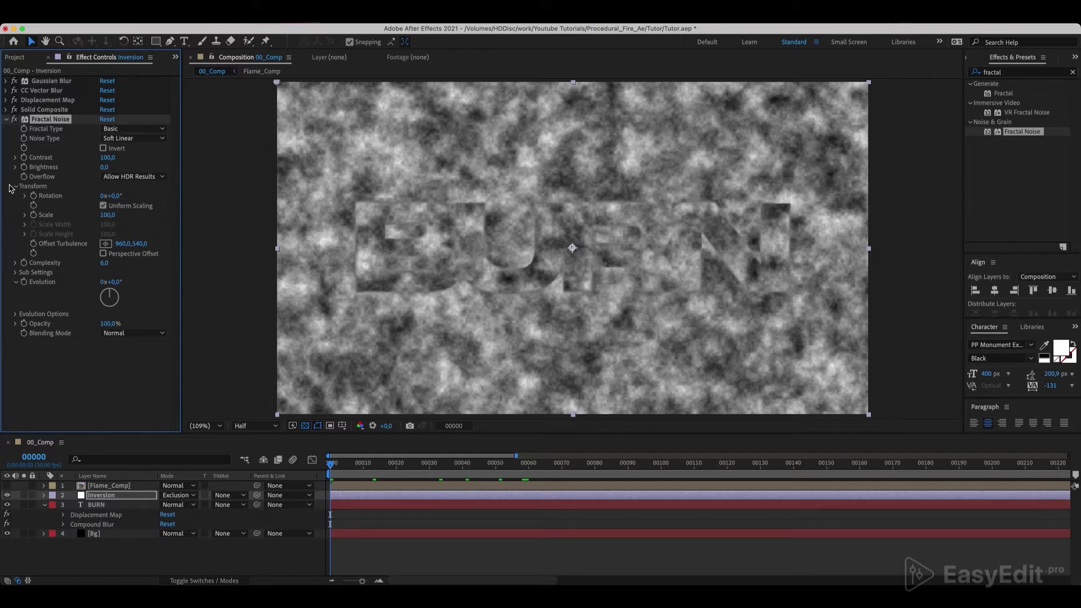
click(33, 244)
Set the Fractal Noise Offset Turbulence to 960, 100 at frame 180 and play back the moving noise.
click(33, 456)
text(180)
key(Return)
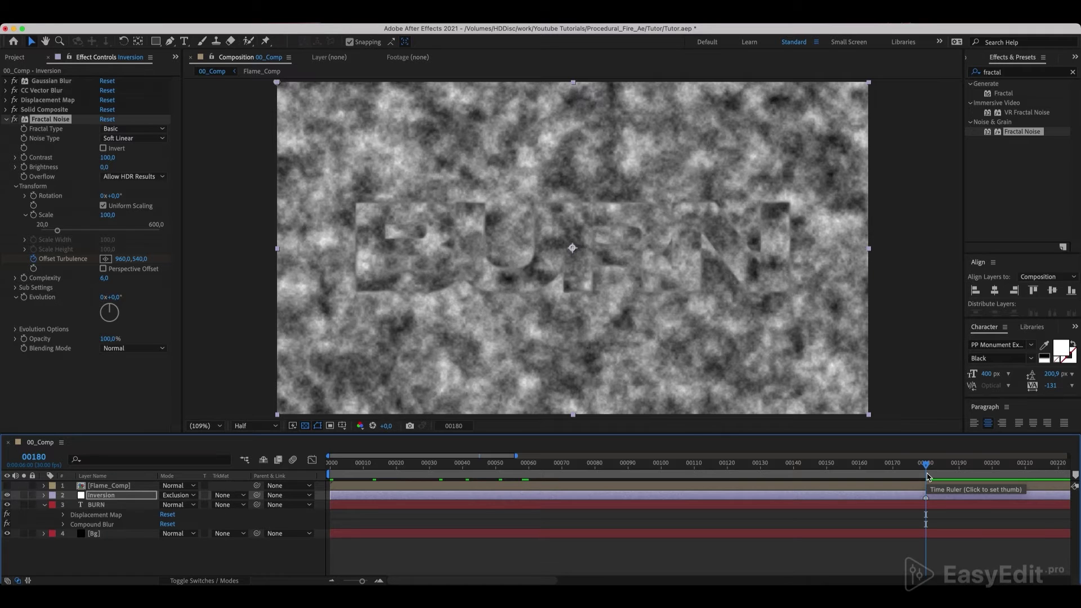
click(141, 258)
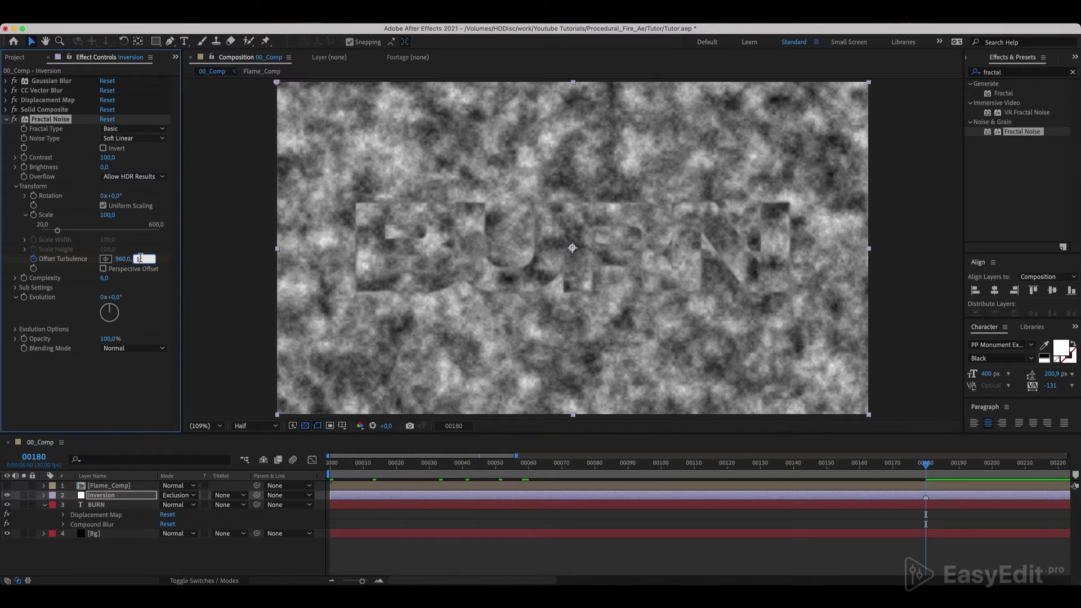
key(Return)
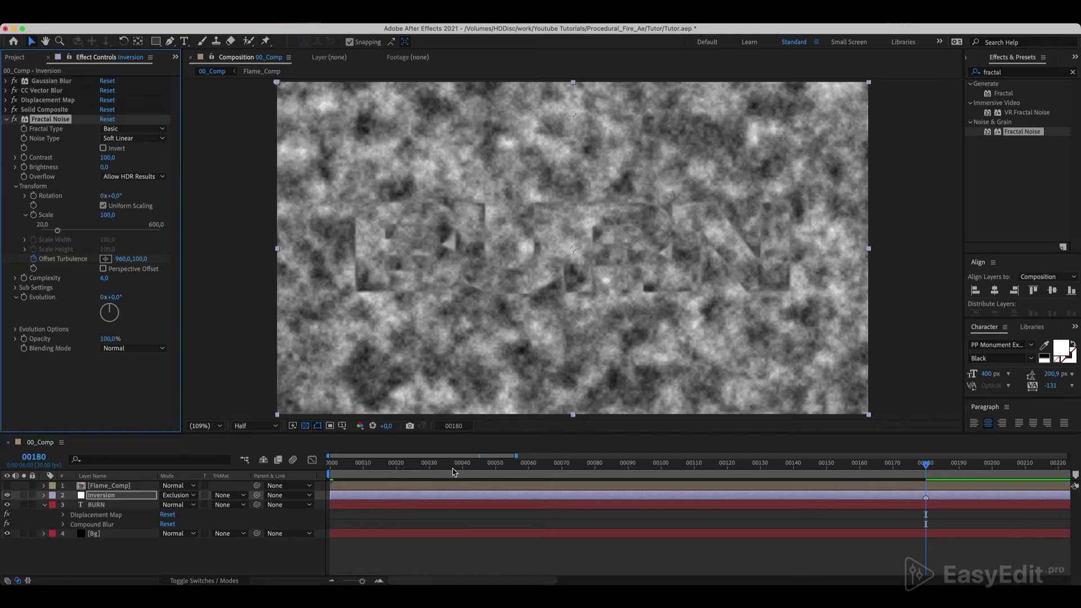
click(380, 470)
key(space)
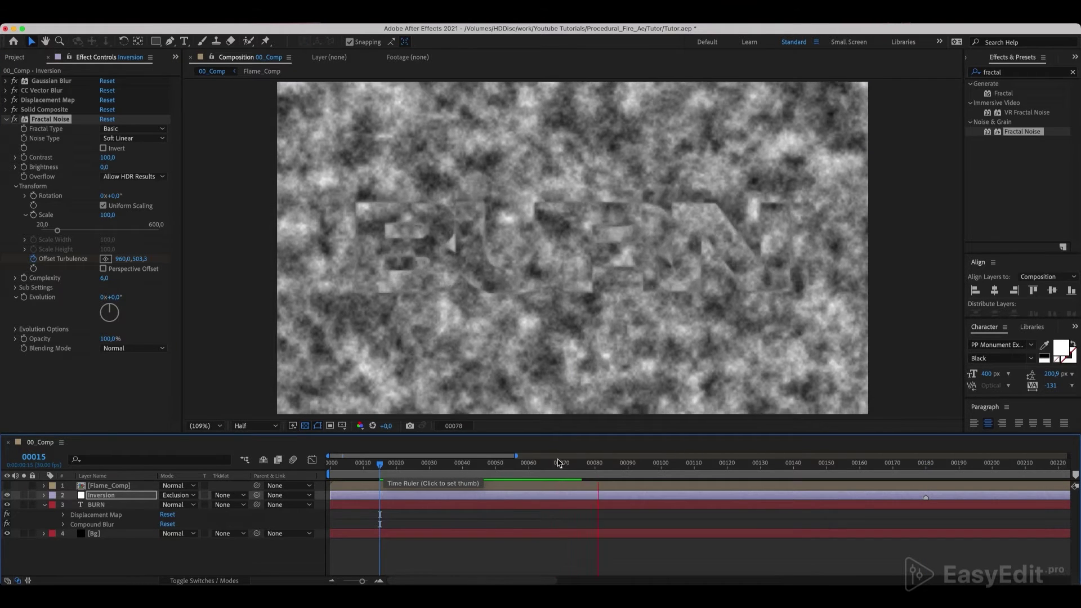
key(space)
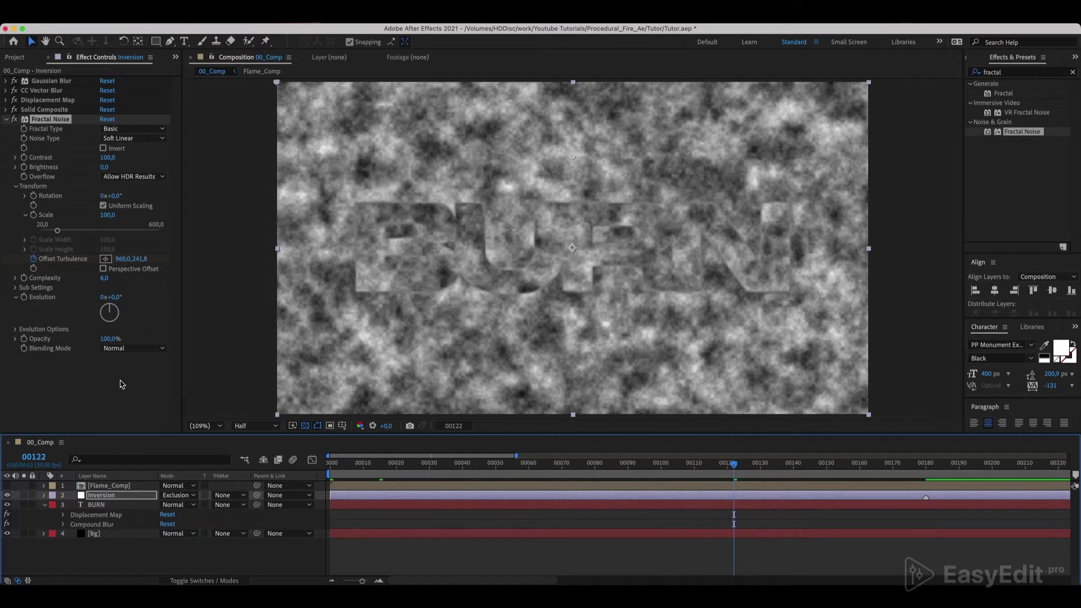
Set the Fractal Noise Blending Mode to Color Burn on the Inversion layer and preview the animation.
click(137, 353)
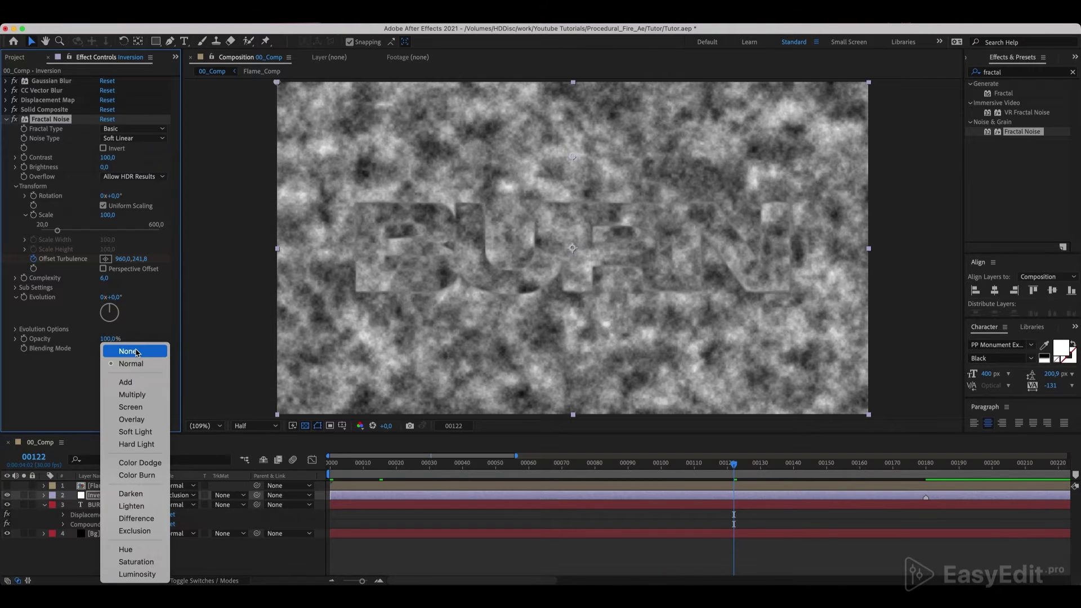
click(134, 476)
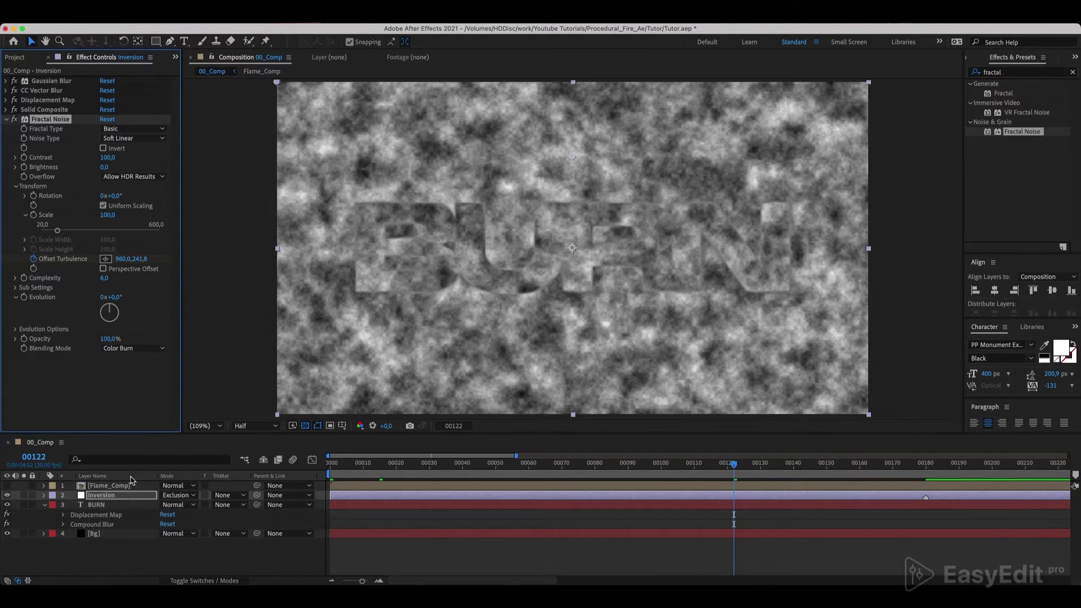
click(386, 466)
key(space)
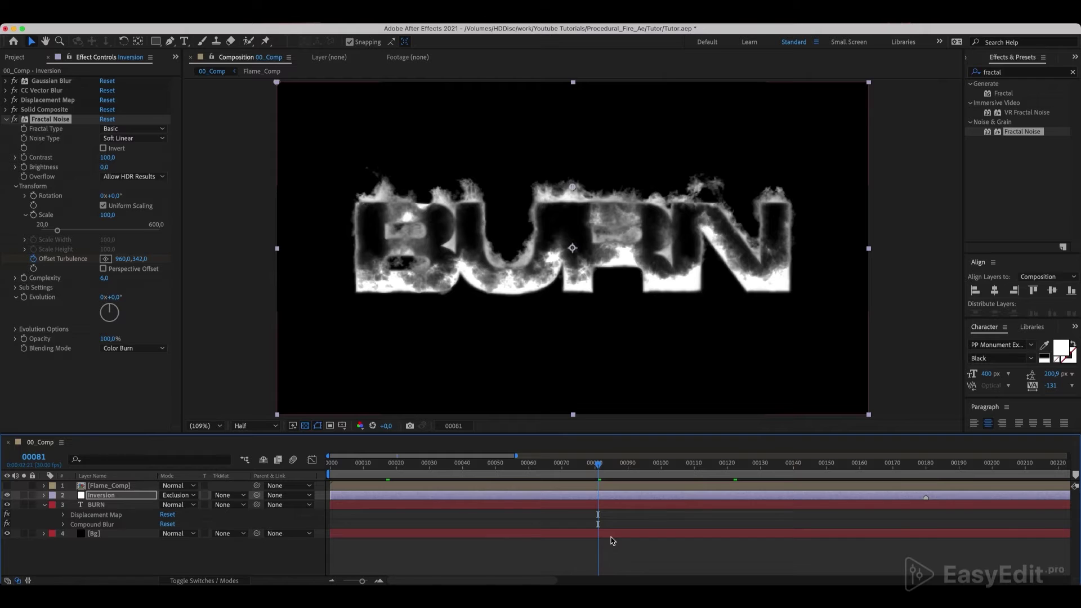
Set the Fractal Noise Contrast to 75 and Brightness to 40 on the Inversion layer.
click(109, 158)
text(7)
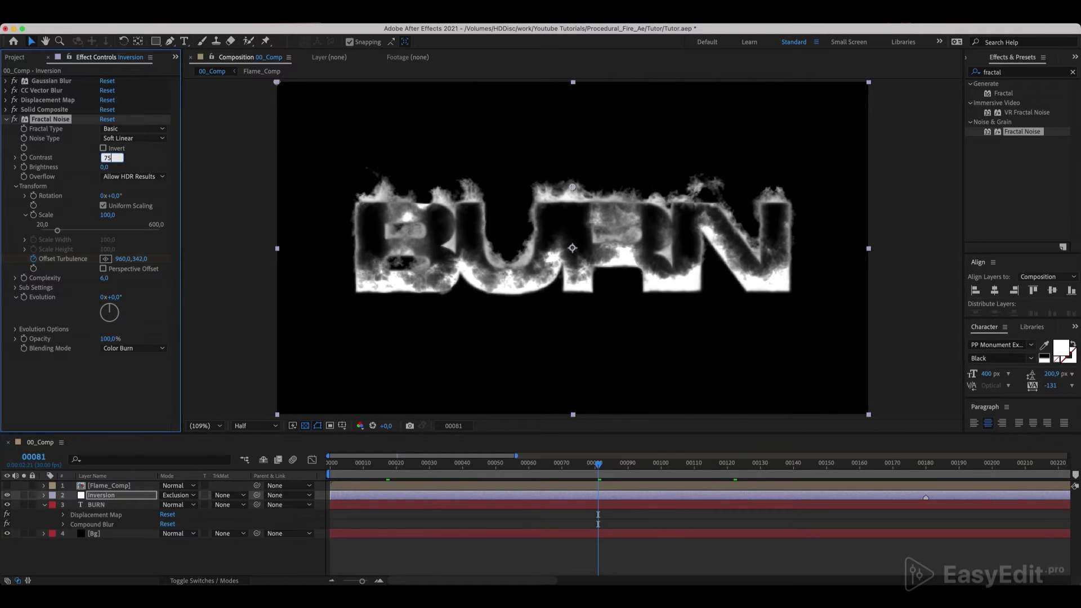
text(5)
key(Return)
click(107, 167)
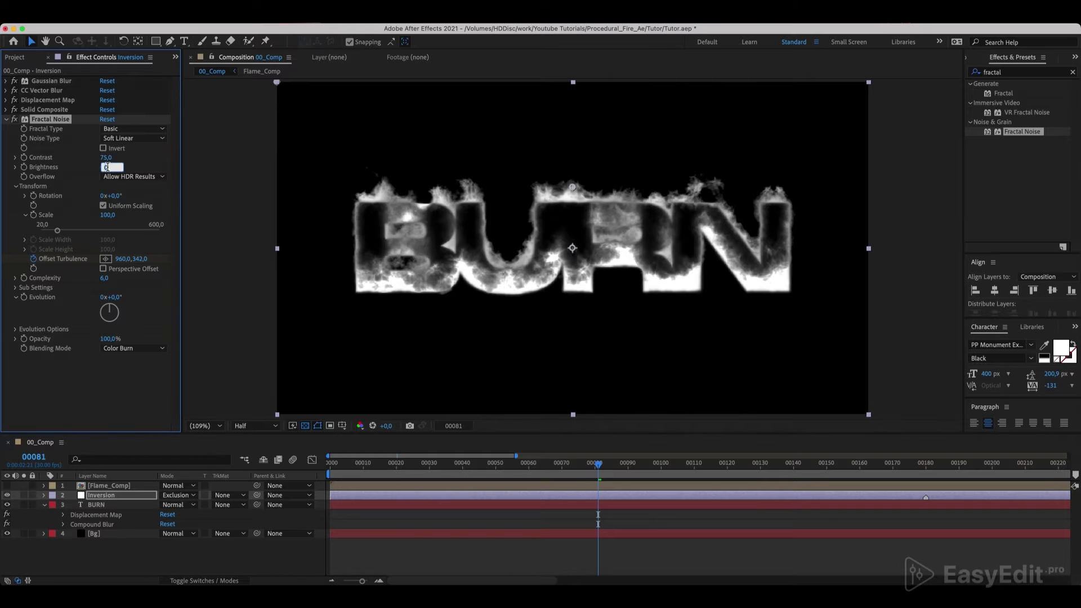
text(40)
key(Return)
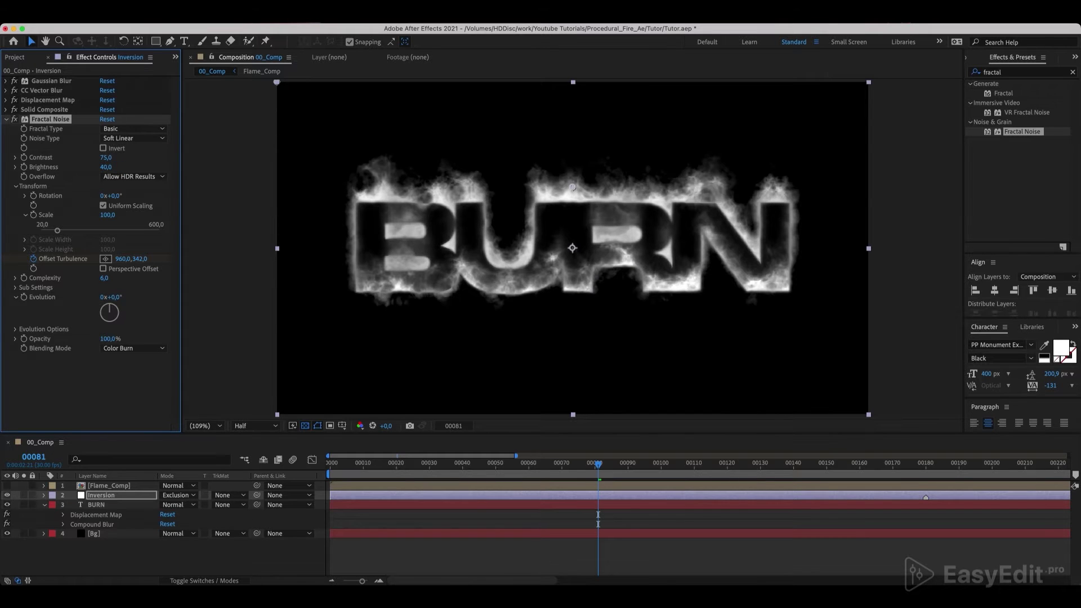
Check the keyframes on all layers, set the 00_Comp duration to 180 frames, and collapse the revealed keyframe properties.
click(641, 534)
shift+click(631, 486)
key(u)
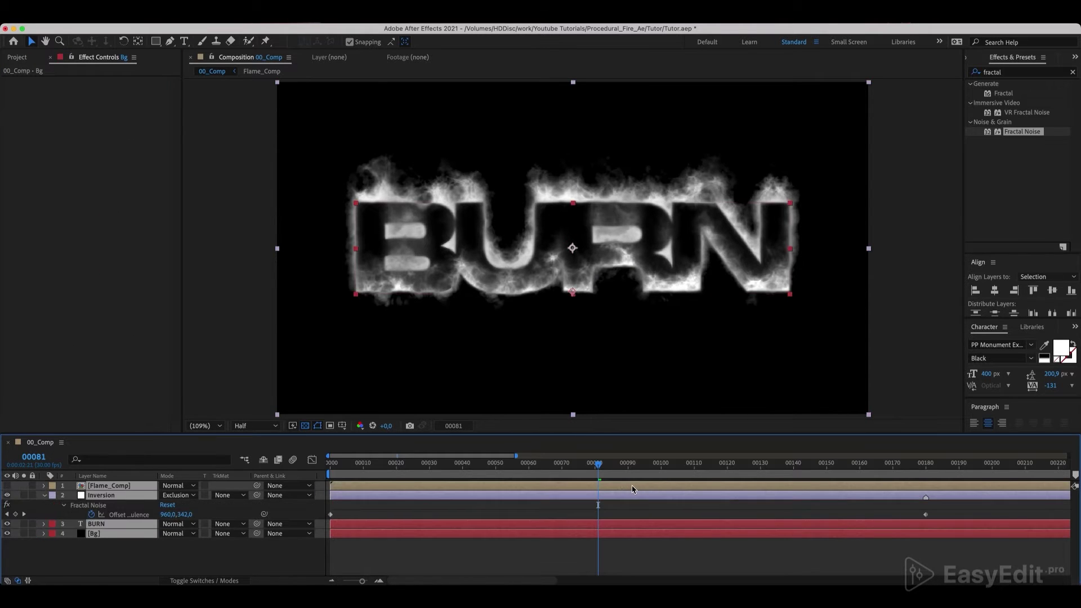
key(u)
key(u)
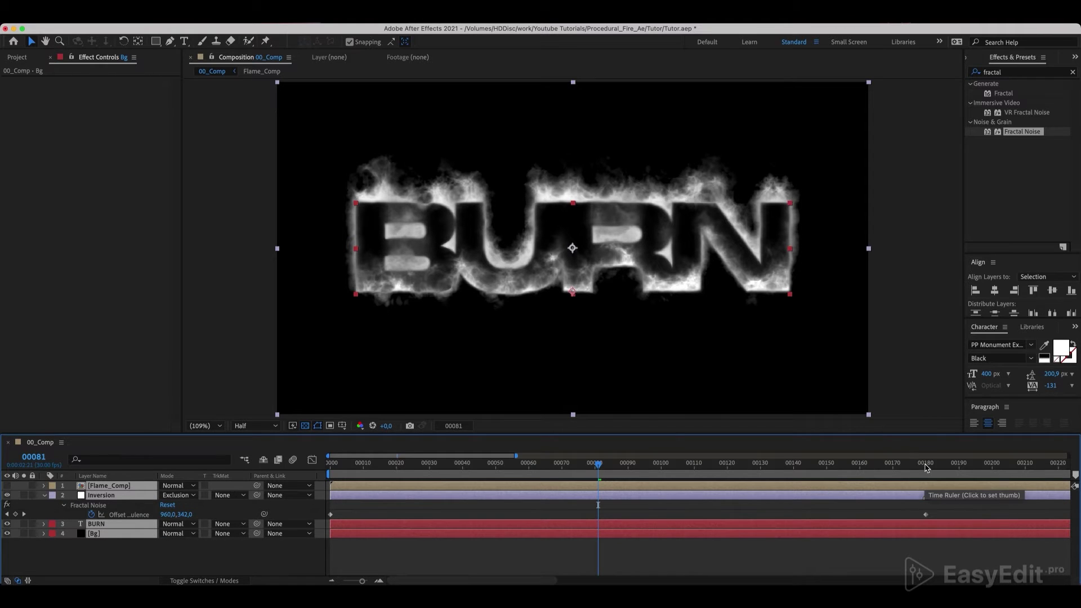
key(super+k)
click(549, 438)
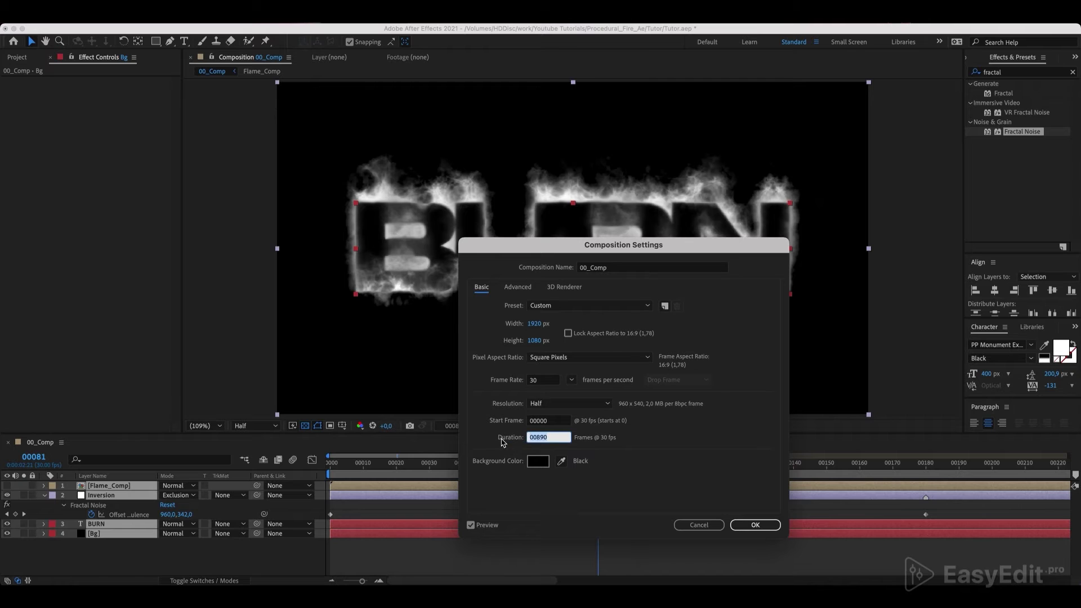
text(180)
key(Return)
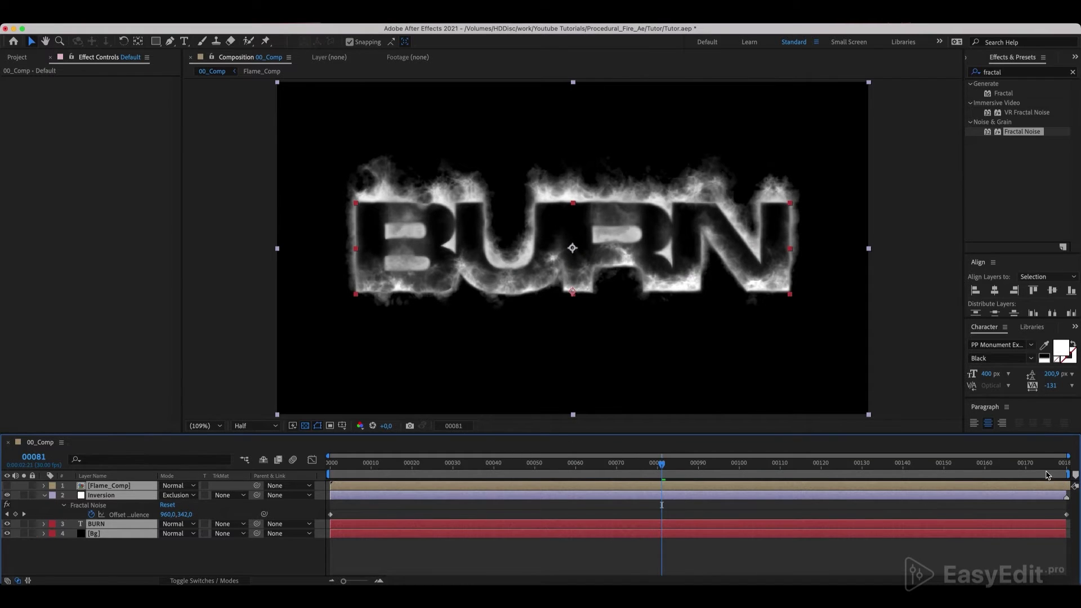
drag(1047, 468, 381, 488)
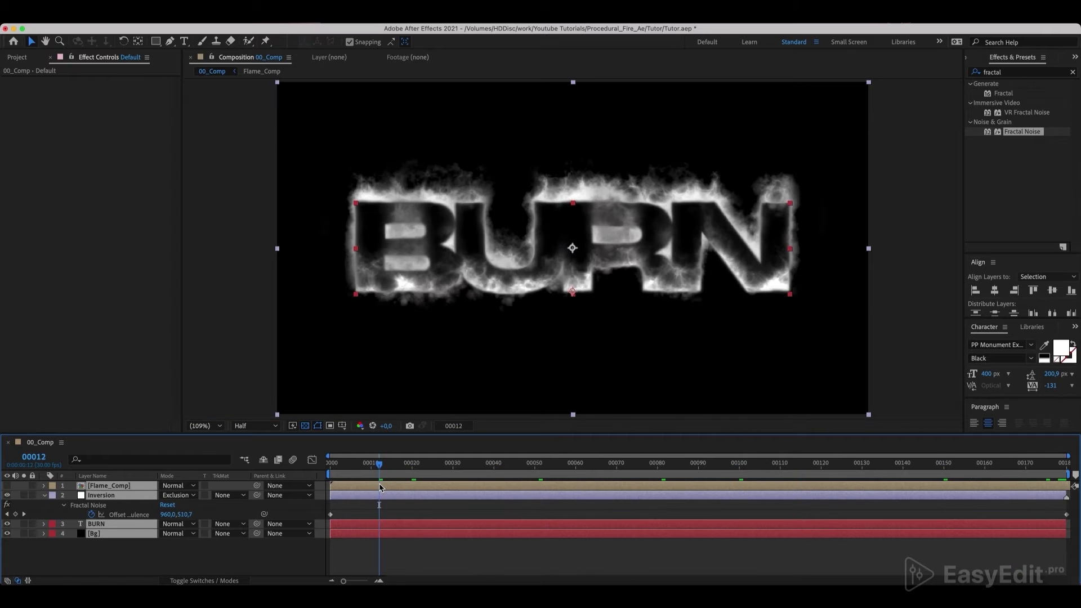
key(u)
key(super+shift+a)
Apply the Turbulent Displace effect to the Inversion adjustment layer.
click(102, 499)
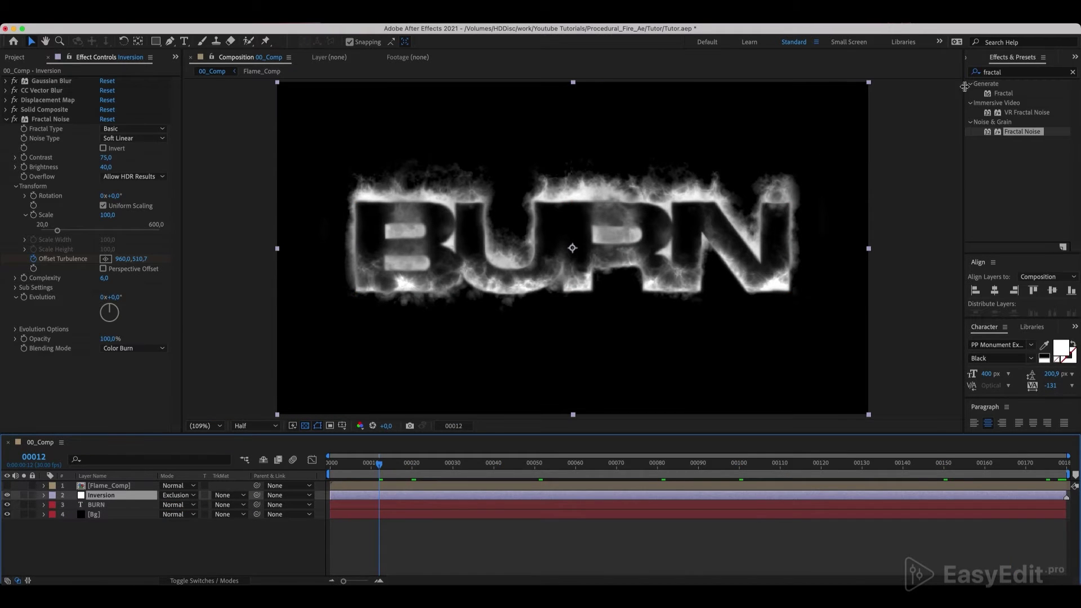
click(983, 72)
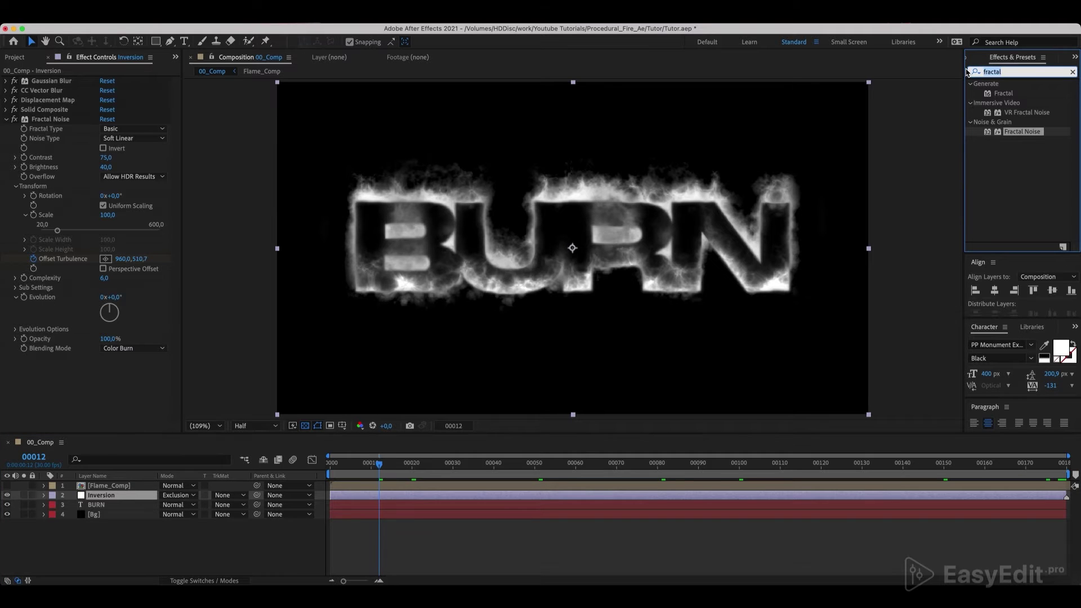
text(turbu)
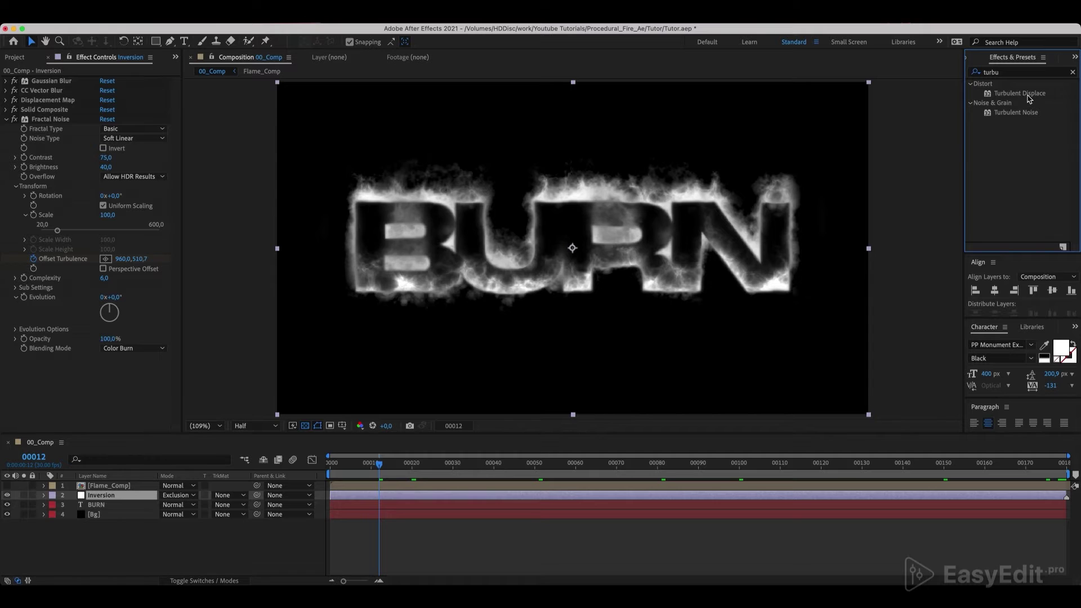
drag(1025, 94, 133, 500)
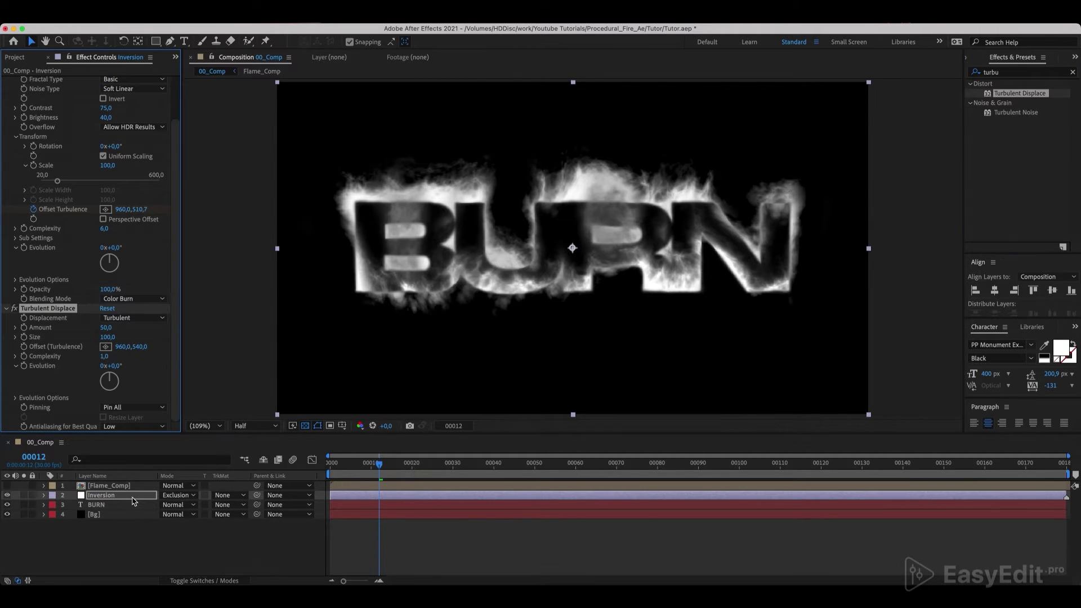
Set Turbulent Displace to Twist Smoother displacement with an Amount of 20 and preview the flames.
click(129, 320)
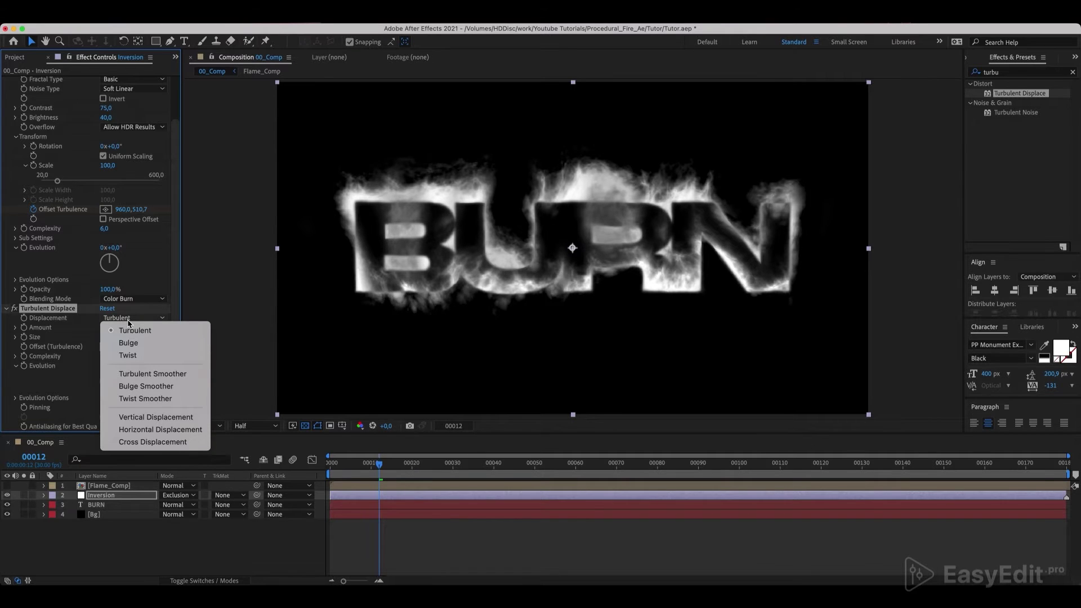
click(152, 398)
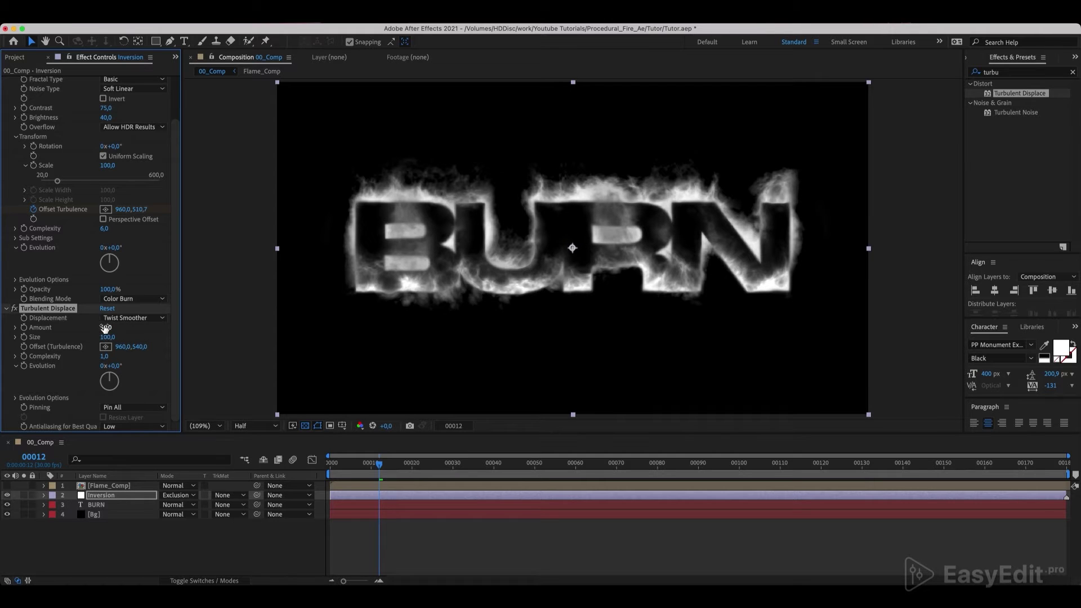
click(104, 328)
text(20)
key(Return)
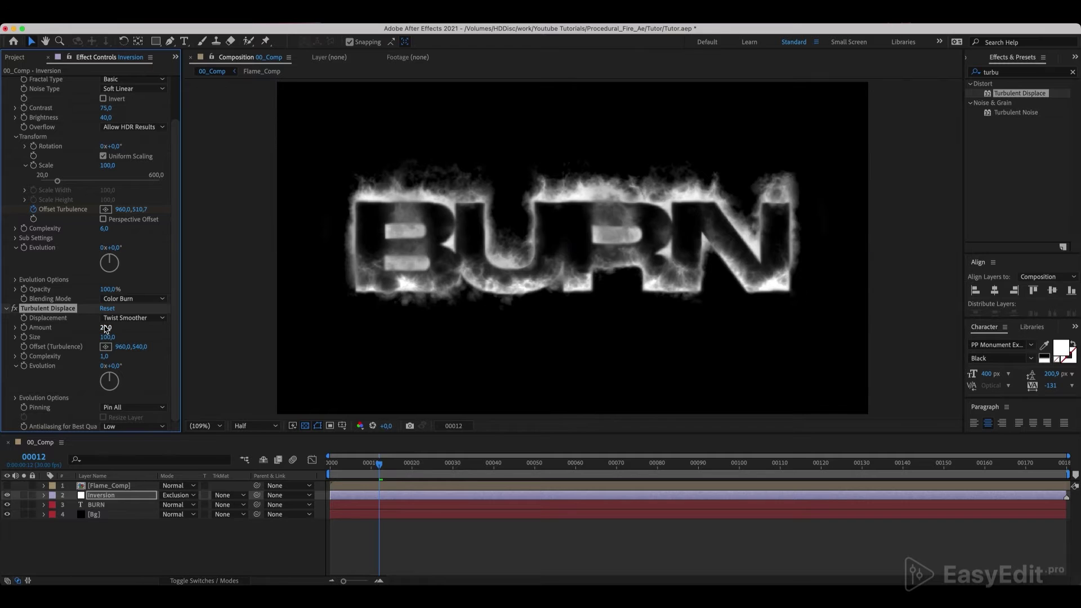
key(space)
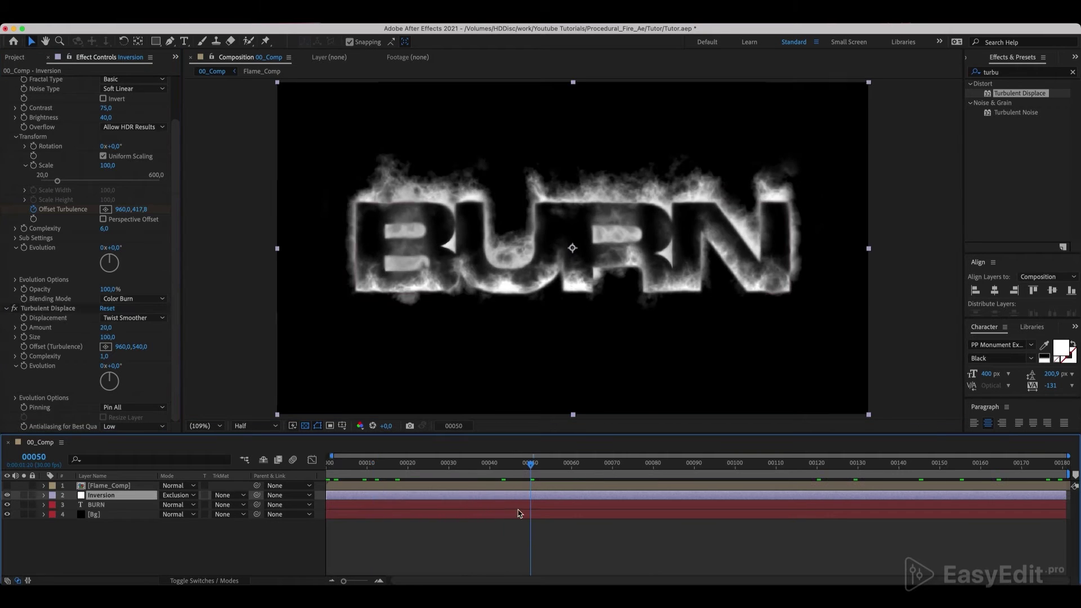
Keyframe the Turbulent Displace Offset (Turbulence) from frame 0 to 960, -260 at frame 180 and scrub through the motion.
drag(492, 470, 266, 471)
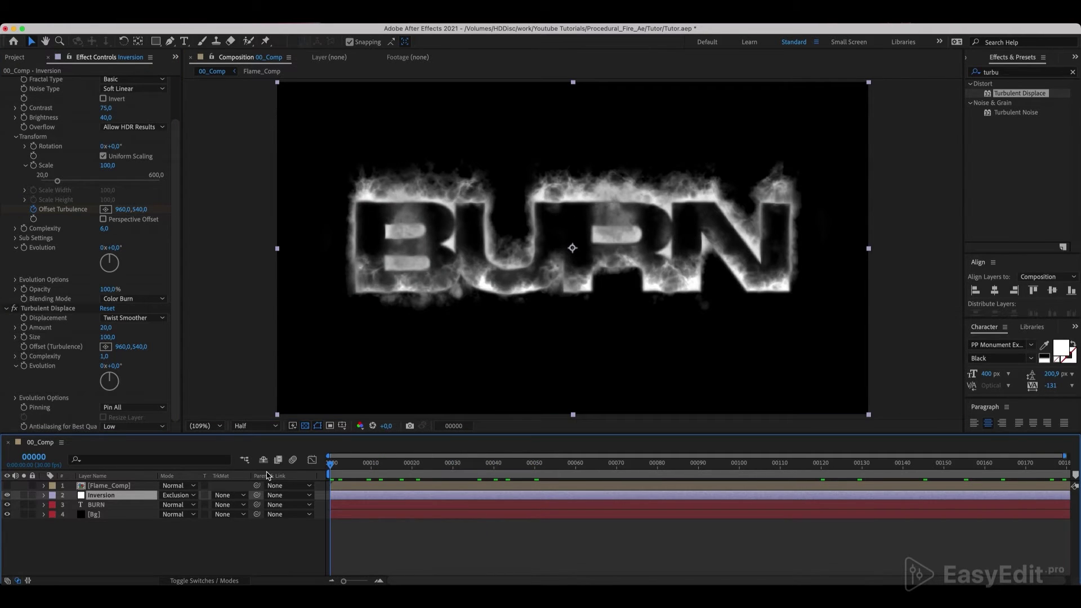
click(24, 348)
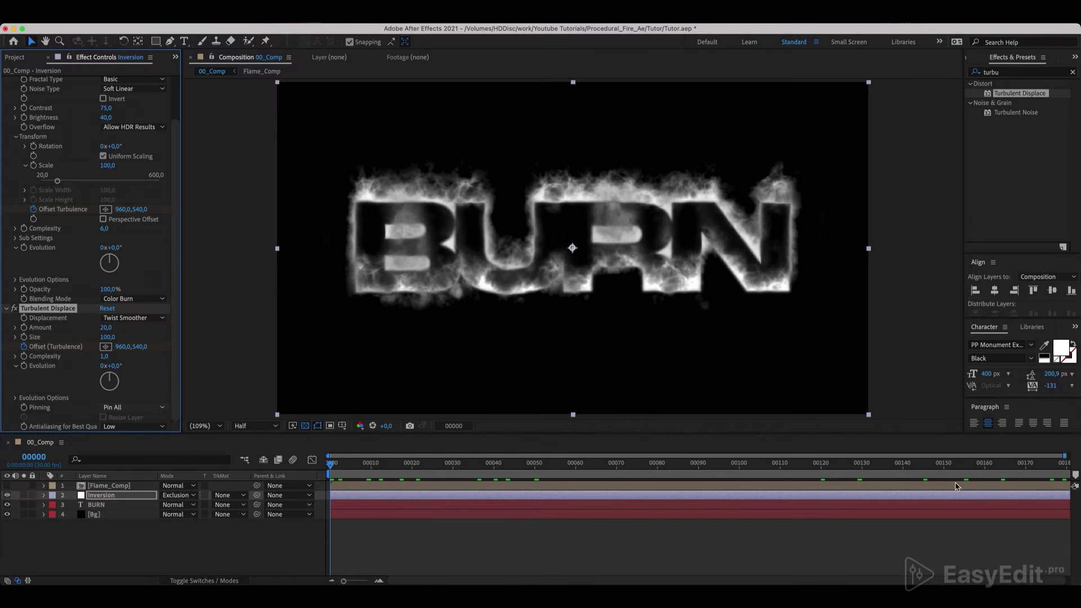
click(1069, 467)
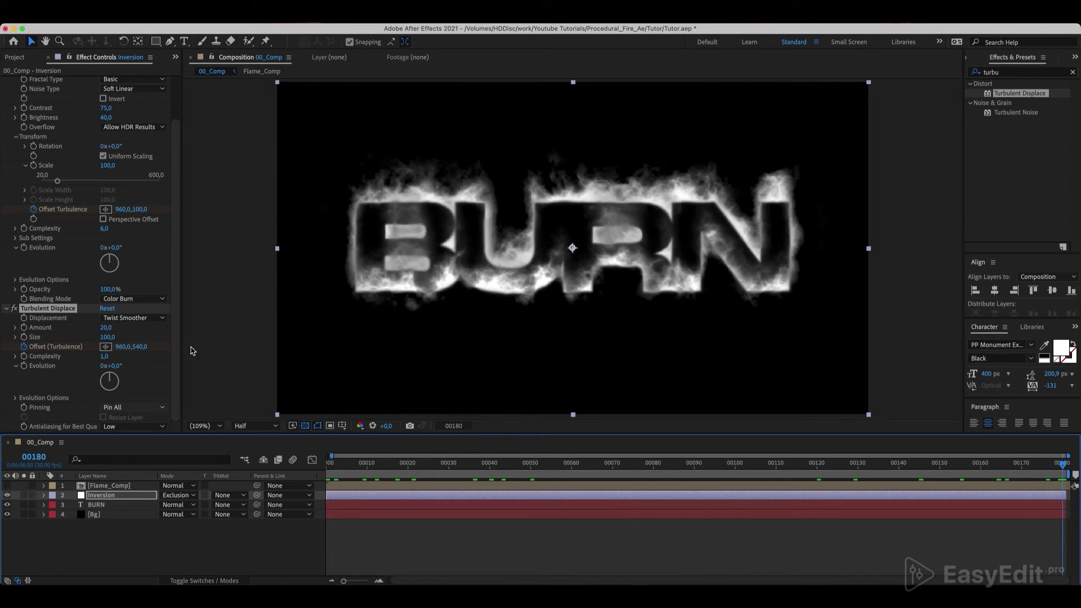
click(144, 346)
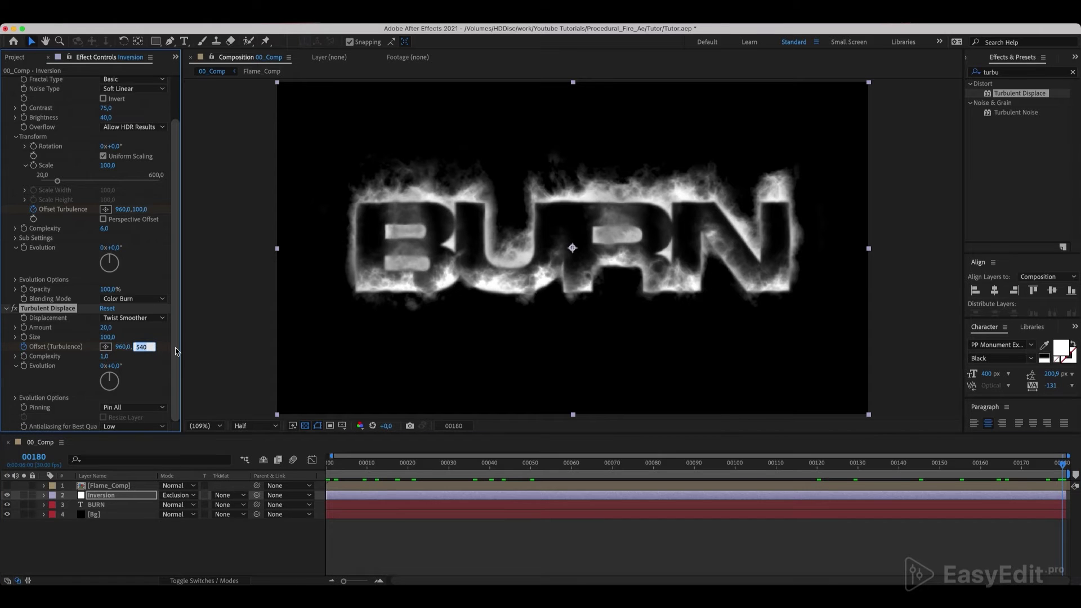
text(-260)
key(Return)
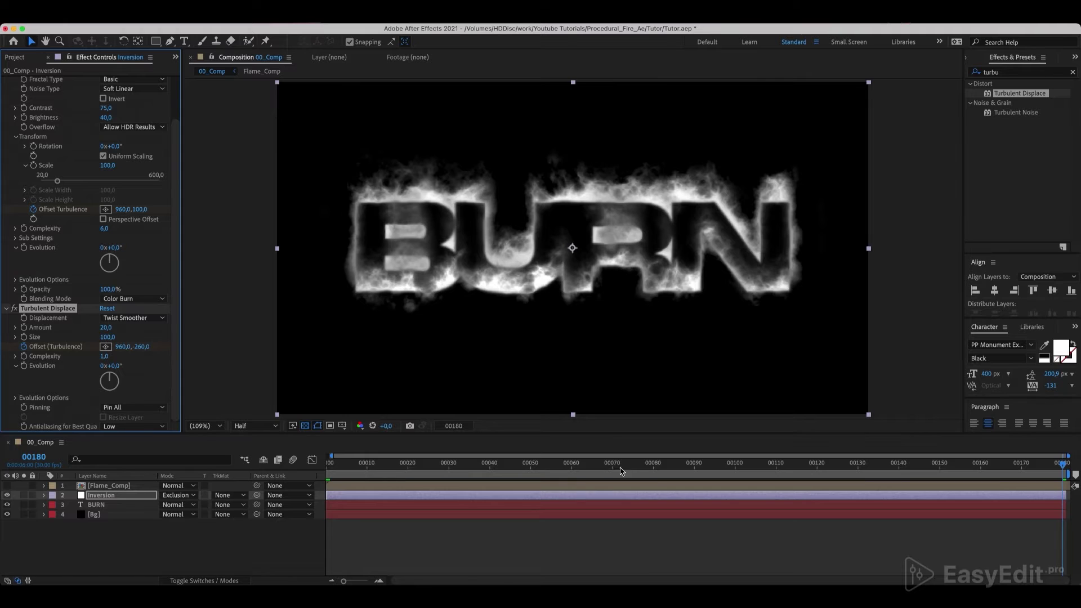
click(639, 472)
drag(636, 473, 444, 471)
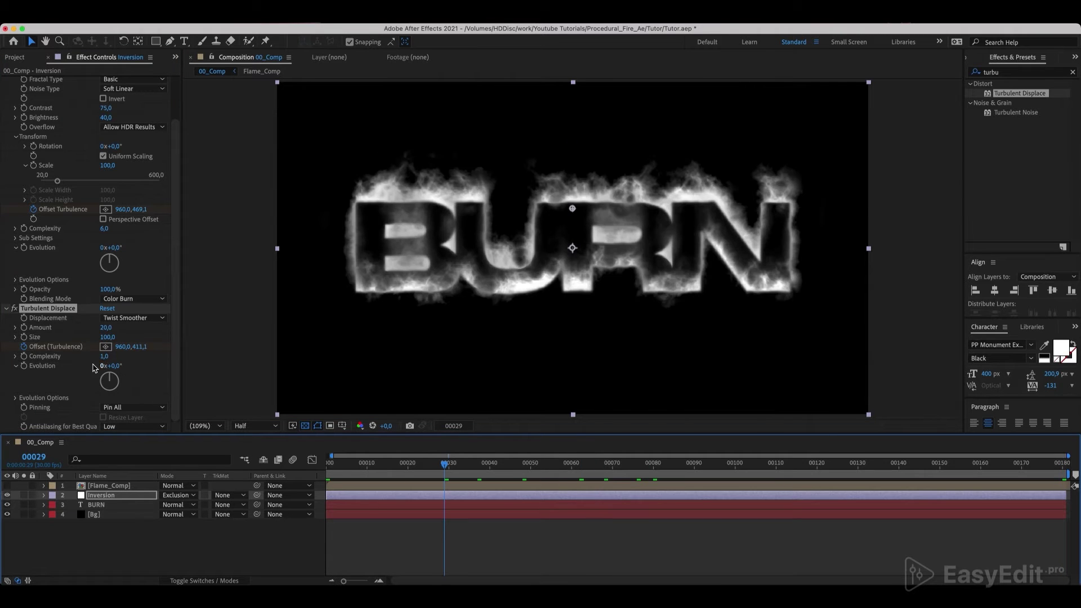
Set the Turbulent Displace Complexity to 7 while viewing the flame detail at 200% zoom.
click(52, 357)
scroll(479, 266, up, 1)
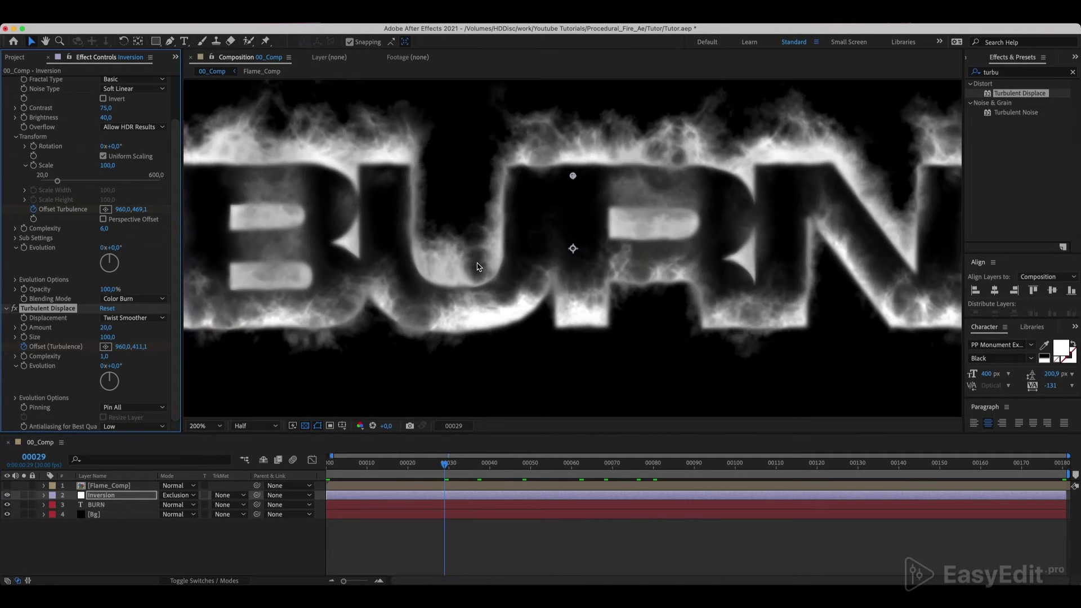
click(120, 357)
text(7)
key(Return)
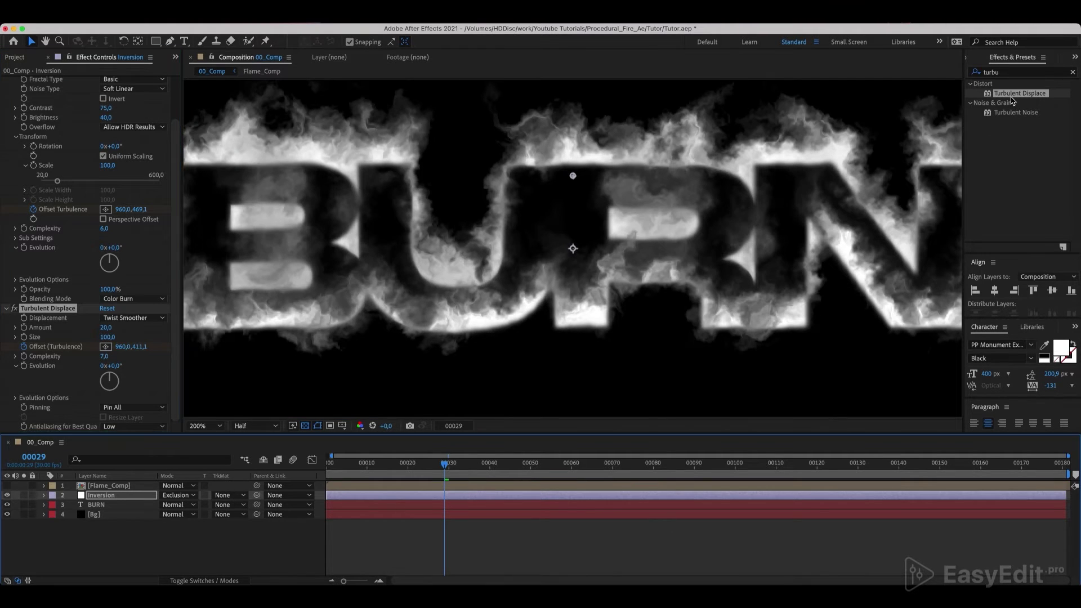
Add a second Turbulent Displace effect to the Inversion layer and set its Amount to 20.
drag(1020, 95, 131, 498)
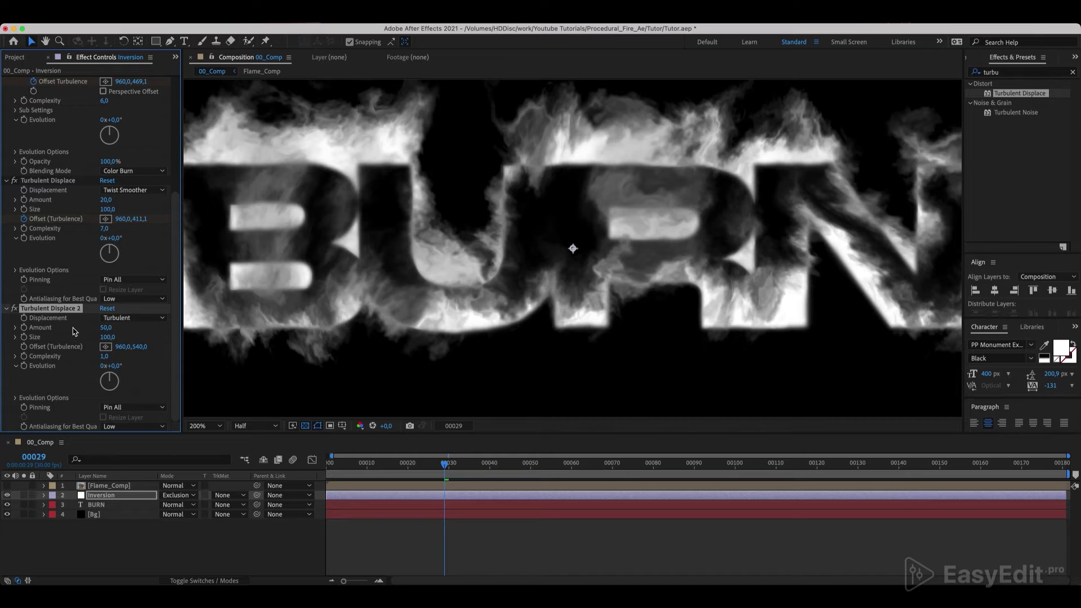
click(106, 327)
text(20)
key(Return)
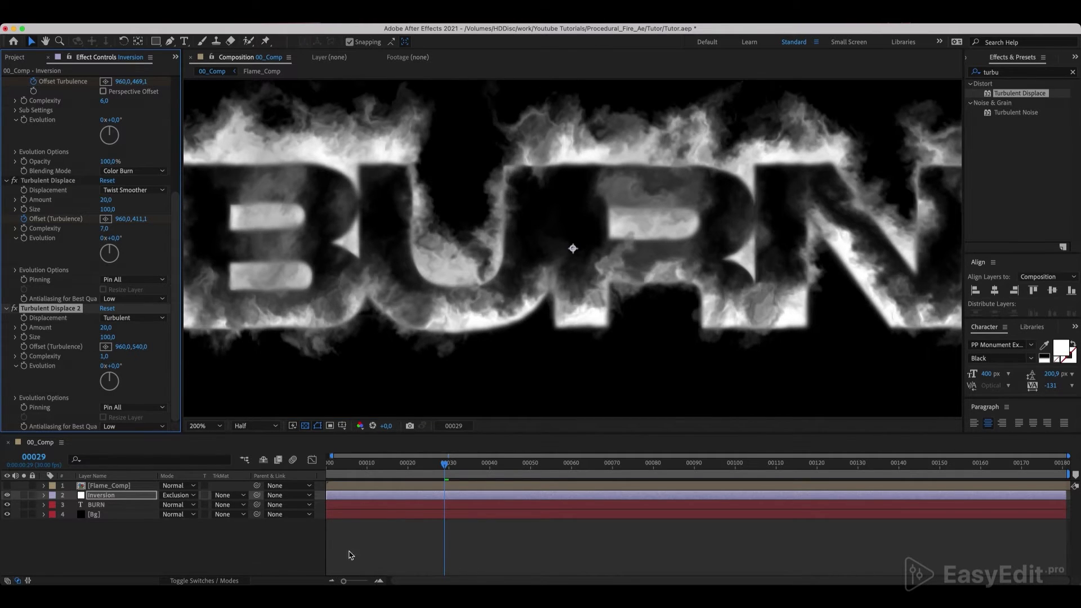
Keyframe the second Turbulent Displace Evolution from frame 0 to 2 revolutions at frame 180 and scrub through the result.
scroll(350, 553, down, 2)
drag(400, 466, 285, 474)
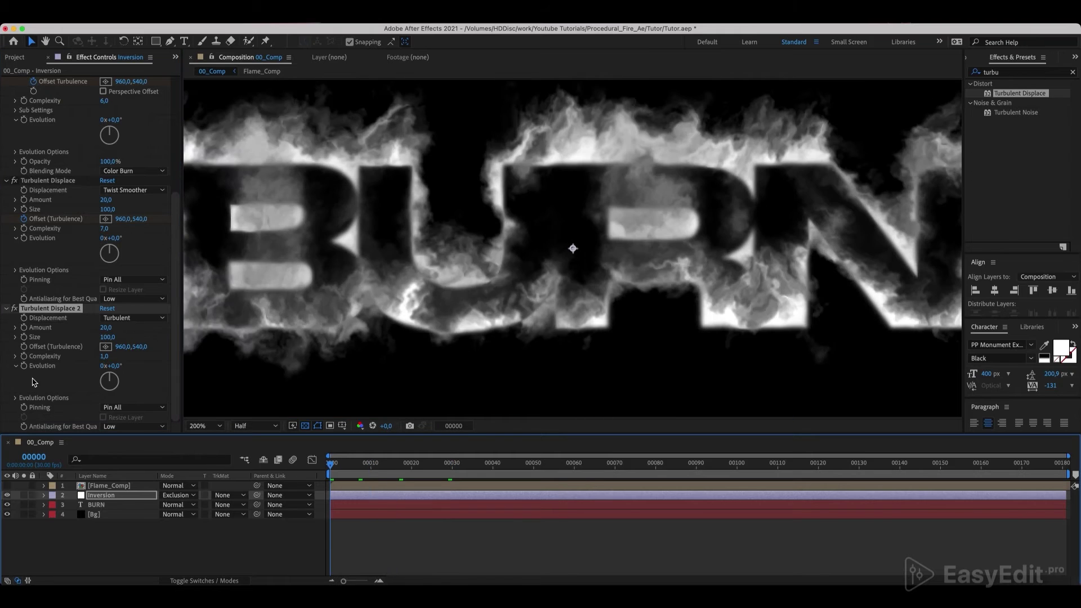
click(24, 366)
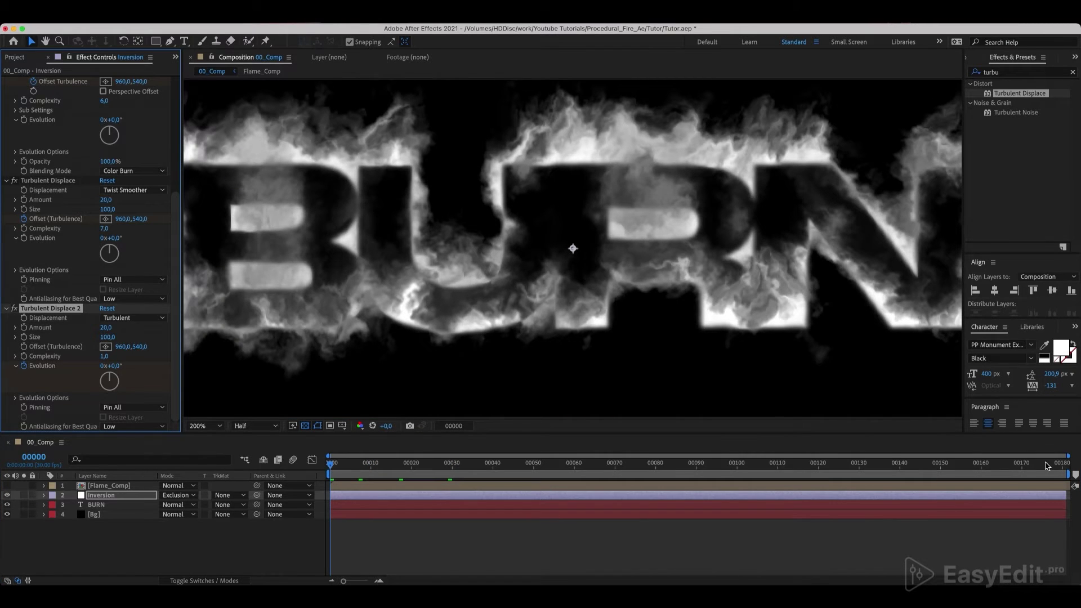
drag(1046, 465, 1077, 465)
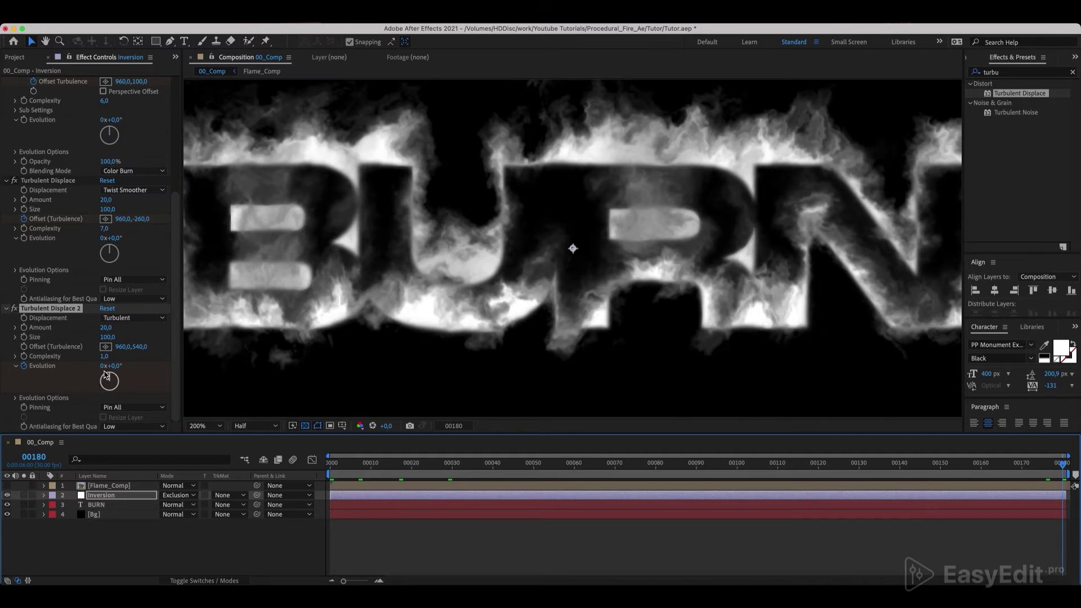
click(103, 367)
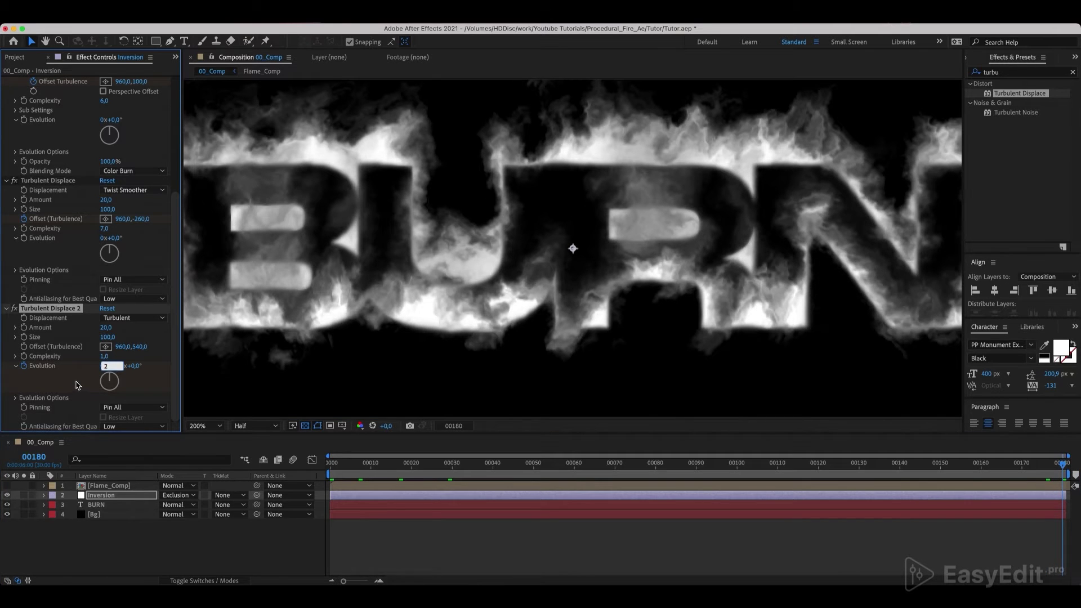
key(Return)
drag(481, 467, 529, 473)
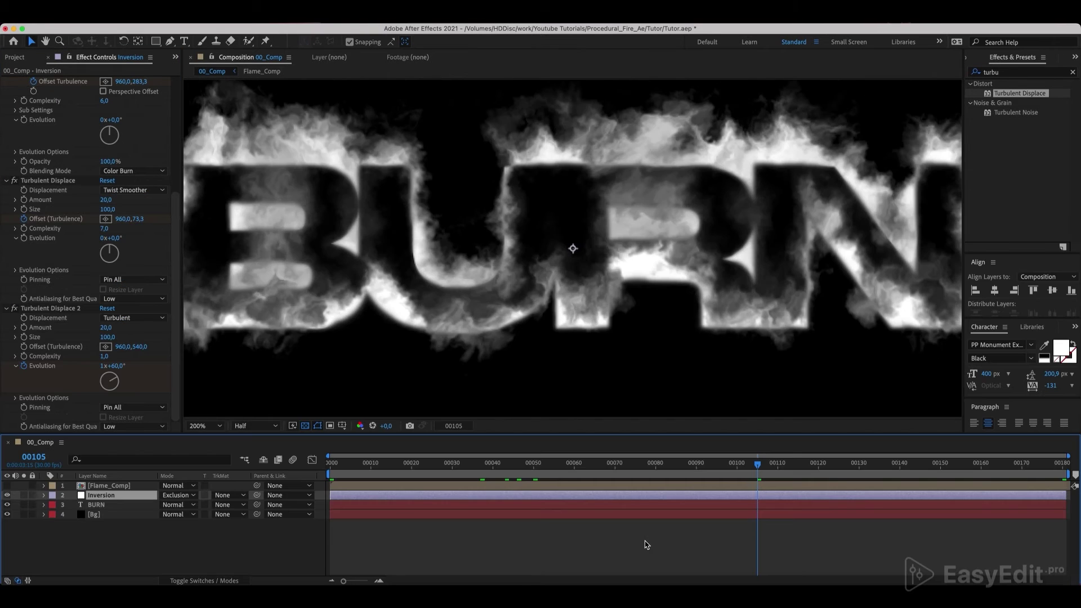
Add an Offset effect to the Inversion layer and set its Shift Center To value to 960, 560.
click(977, 73)
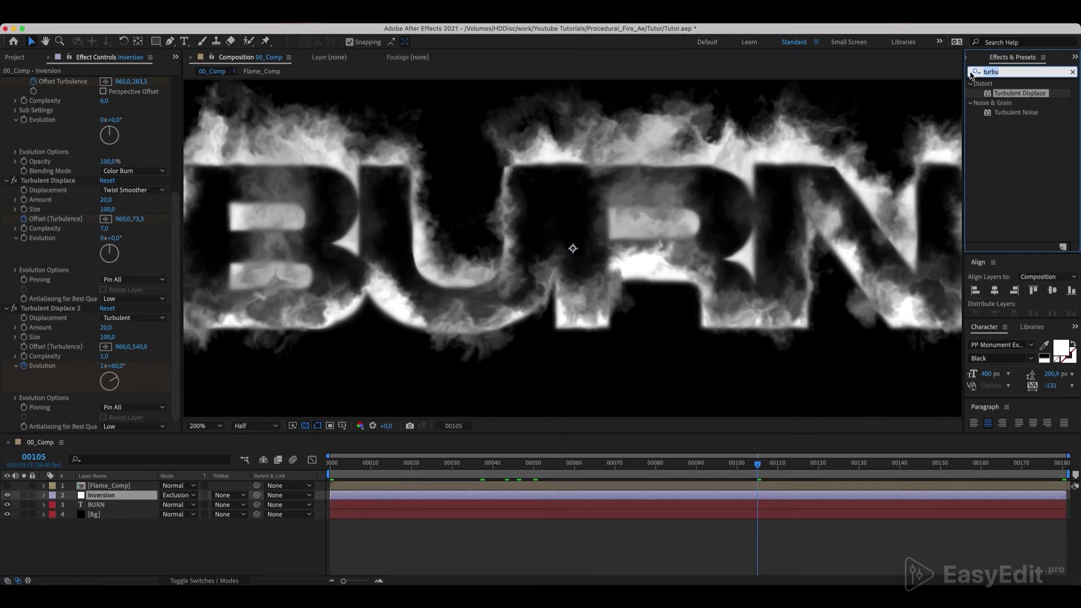
text(off)
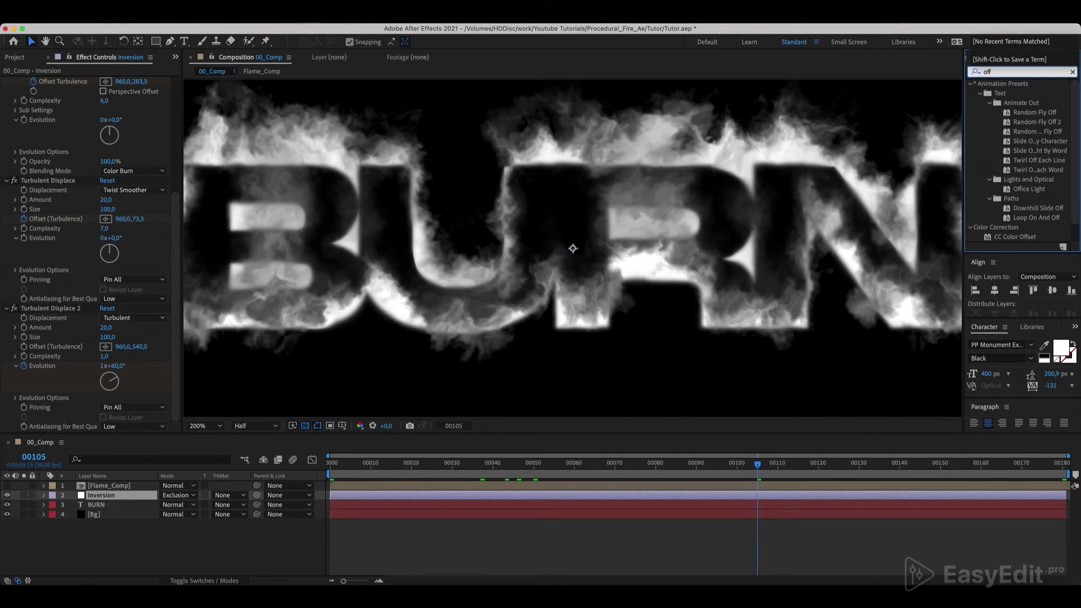
text(se)
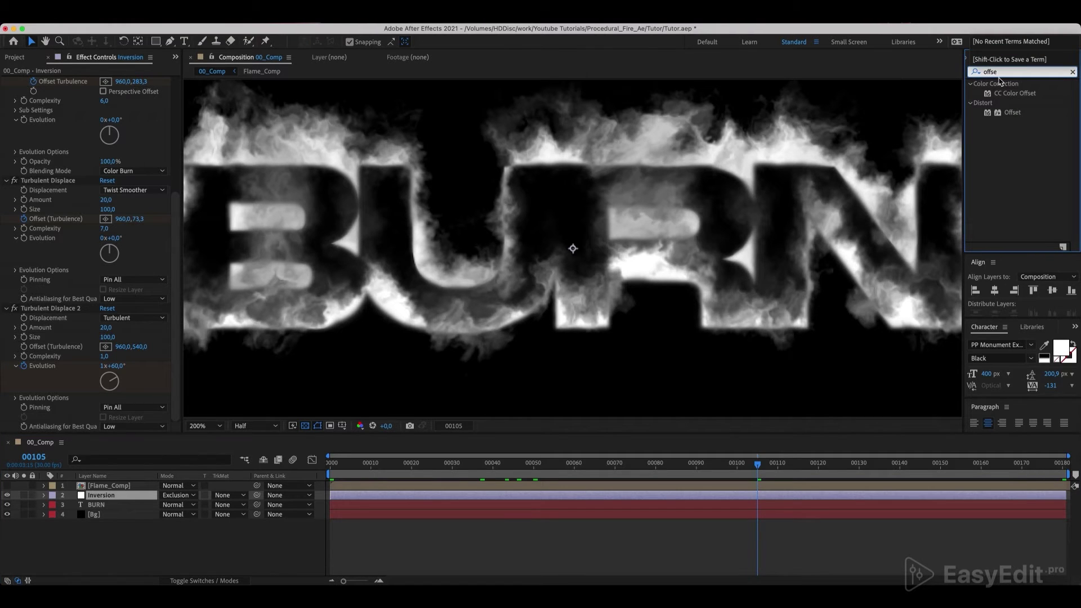
click(1015, 114)
drag(1022, 115, 128, 500)
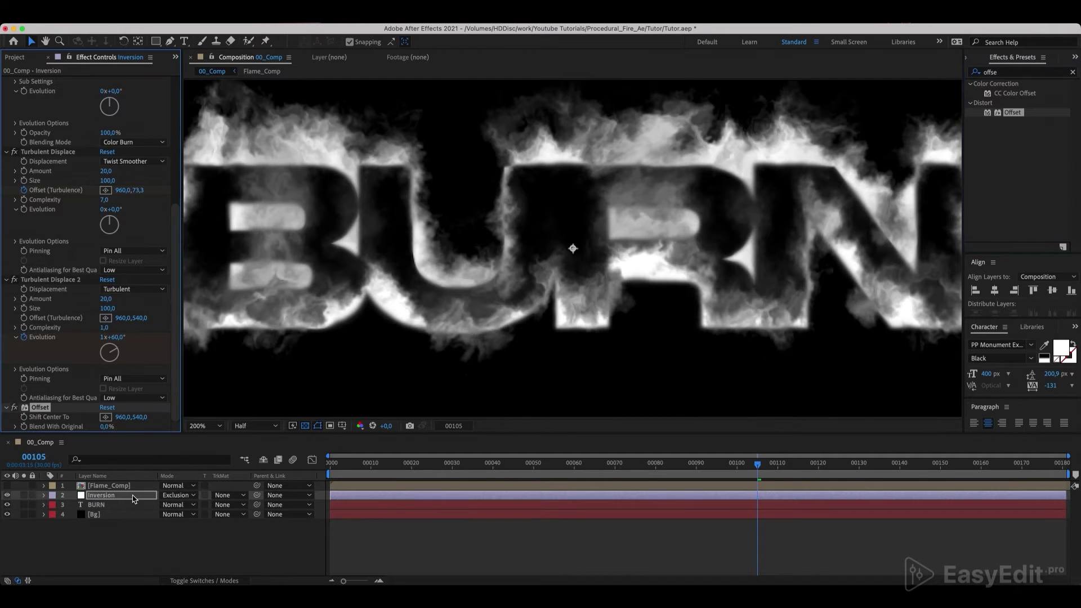
mouse_move(140, 419)
mouse_down()
mouse_move(85, 415)
mouse_move(179, 417)
mouse_move(139, 418)
mouse_up()
click(139, 417)
text(560)
key(Return)
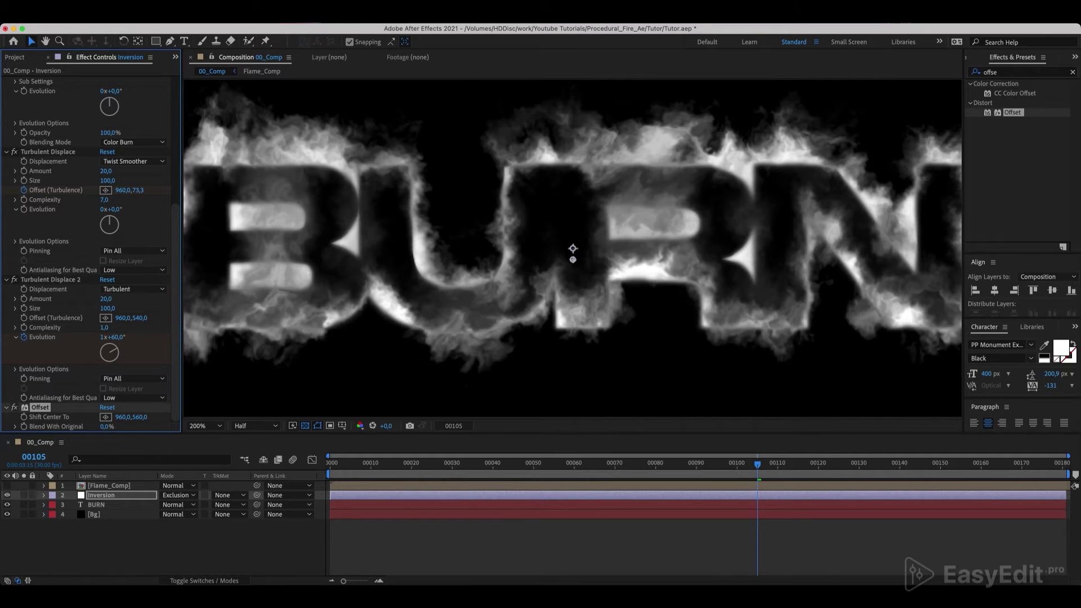
key(space)
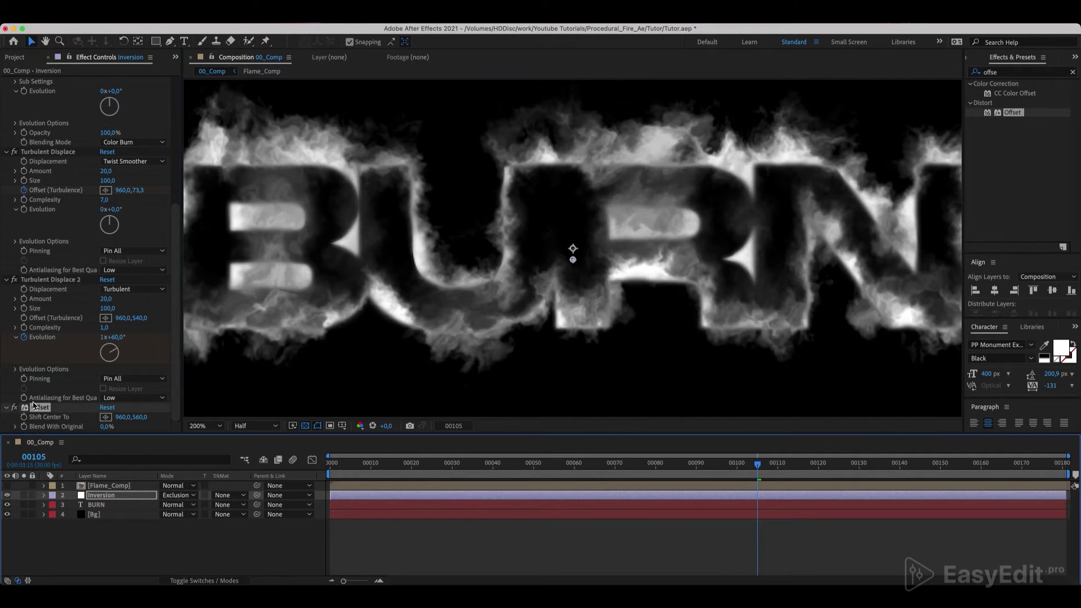
Collapse the settings of the Fractal Noise, both Turbulent Displace and Offset effects on the Inversion layer.
scroll(34, 404, up, 10)
click(48, 120)
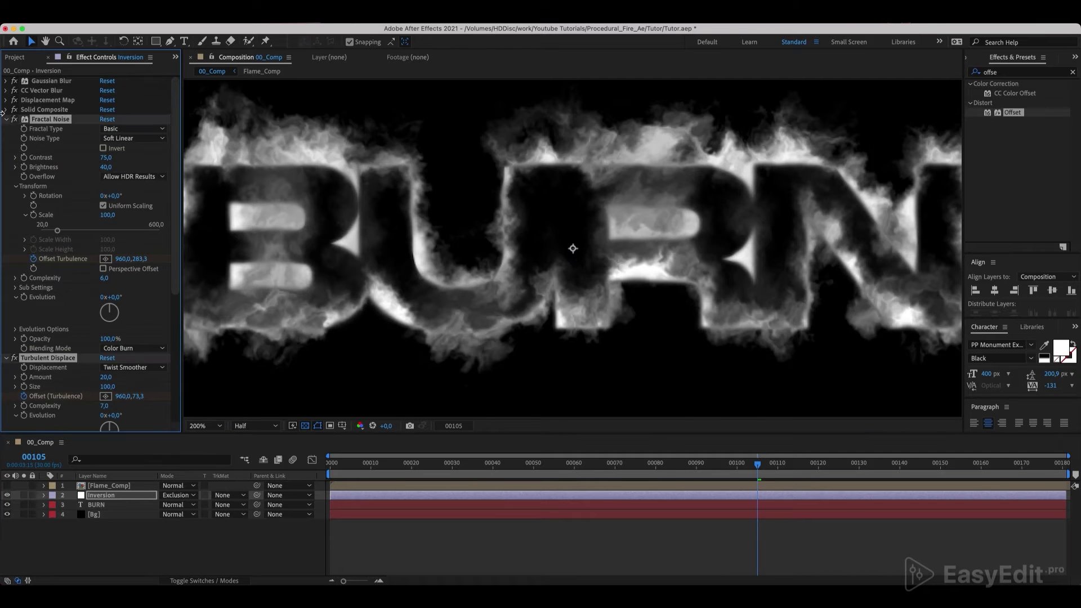
click(6, 119)
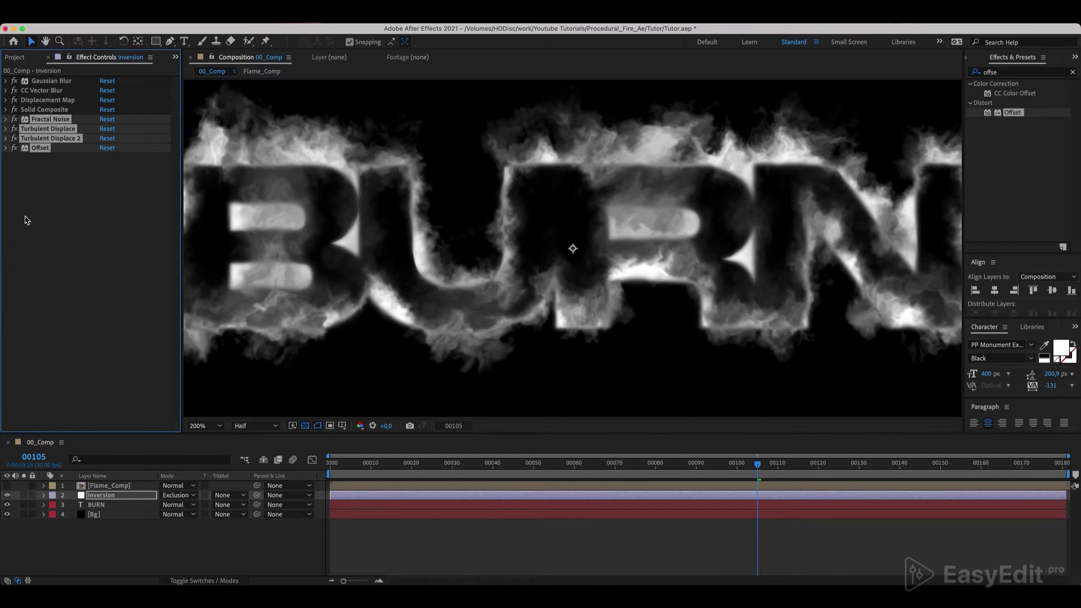
click(27, 220)
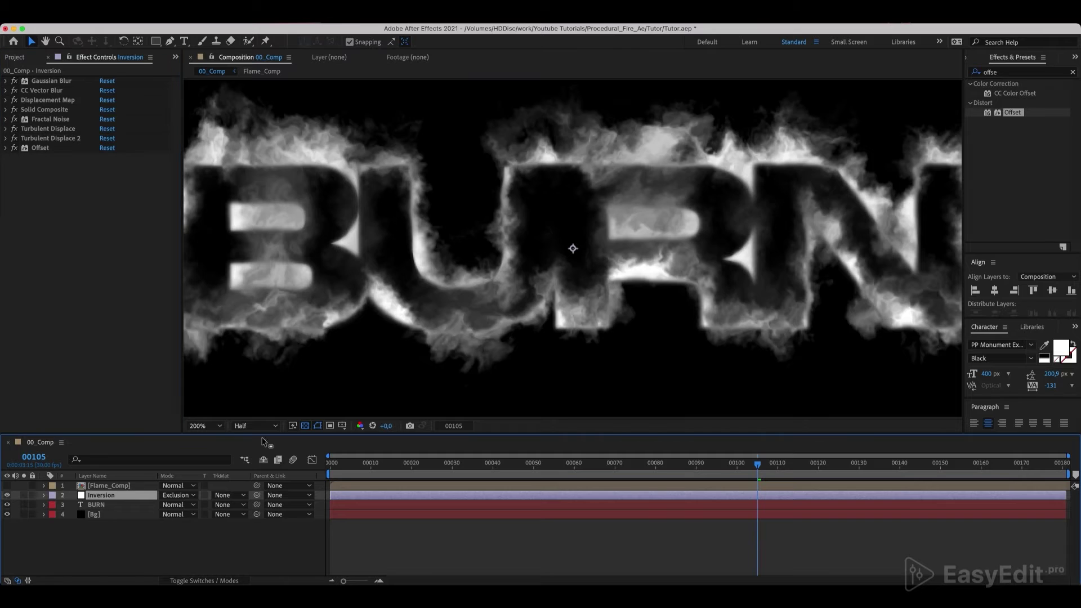
Make the Flame_Comp layer visible and add a Displacement Map effect to it.
click(209, 426)
click(218, 239)
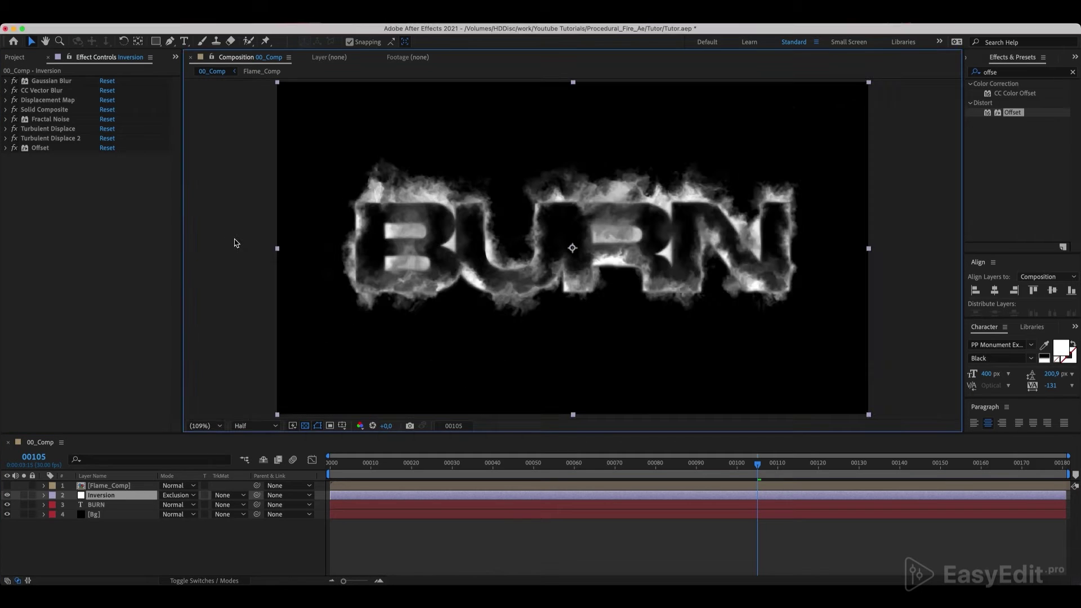
click(108, 486)
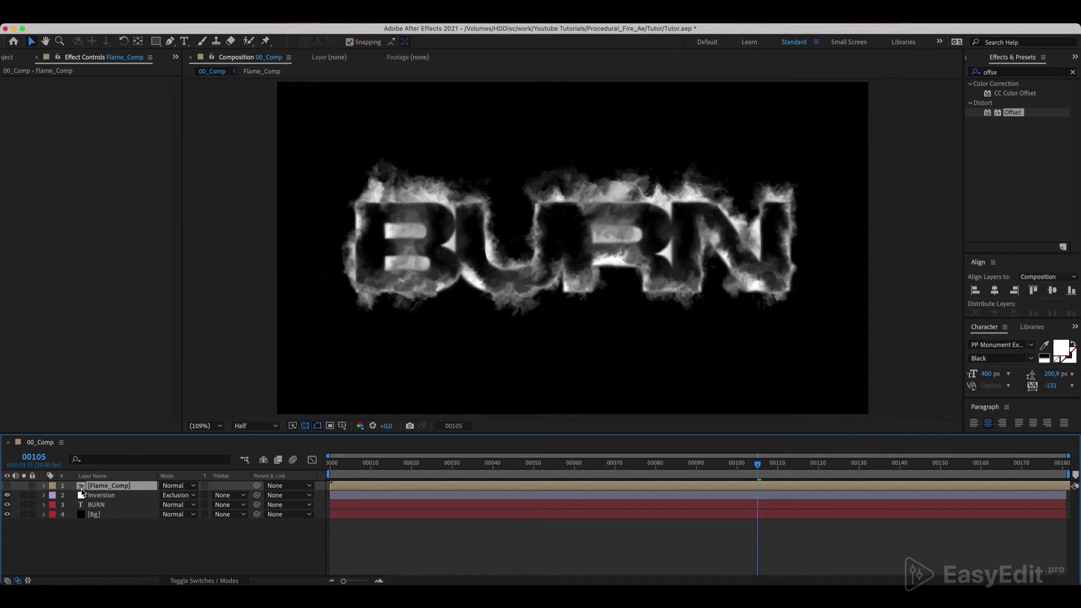
click(7, 486)
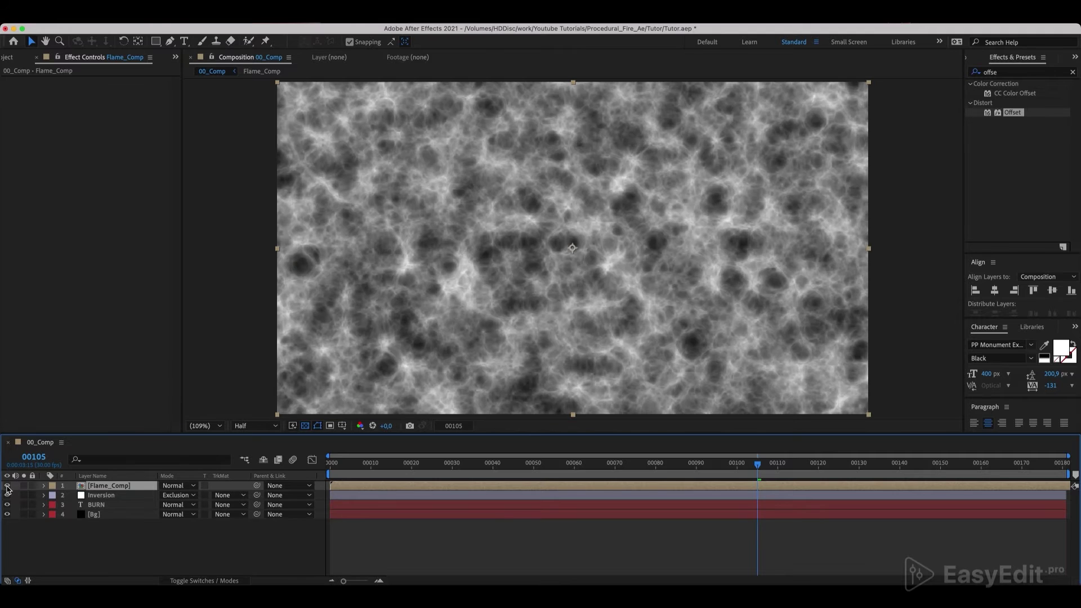
double_click(986, 70)
text(displc)
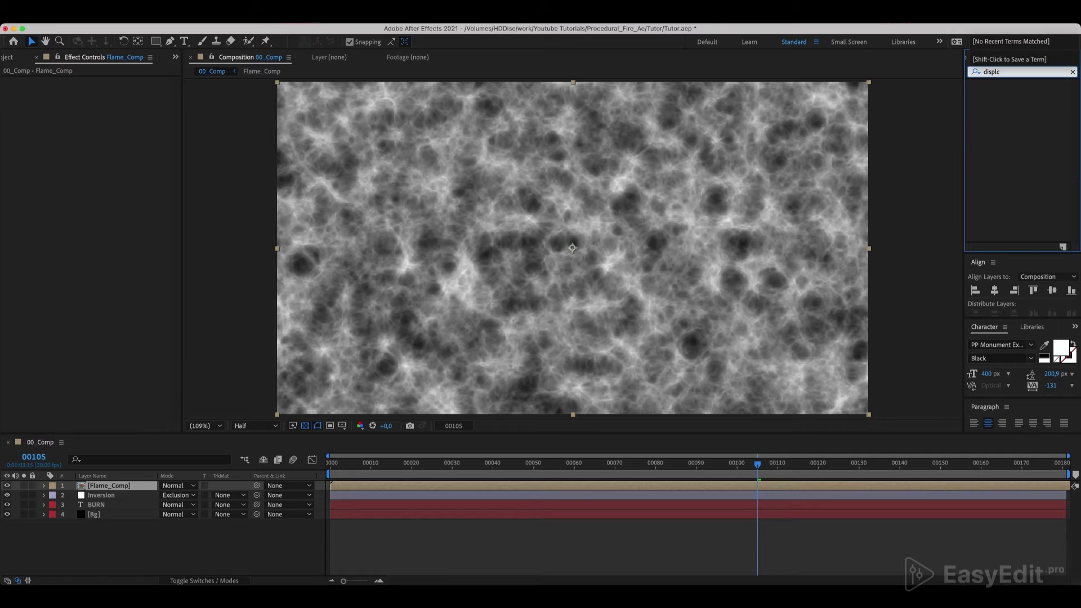
key(BackSpace)
text(a)
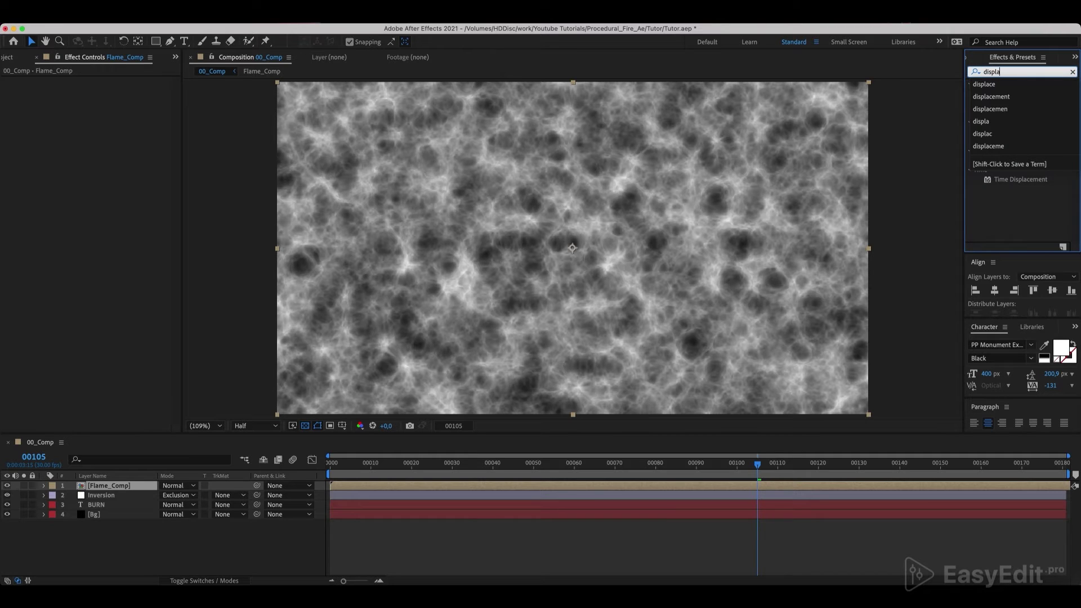
text(ce)
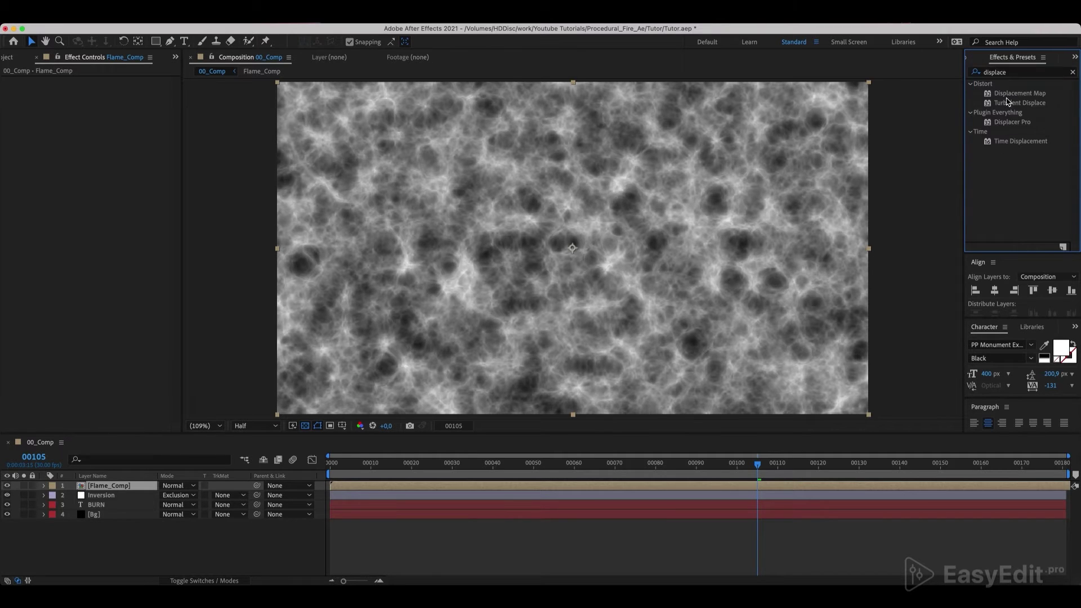
drag(1013, 93, 138, 486)
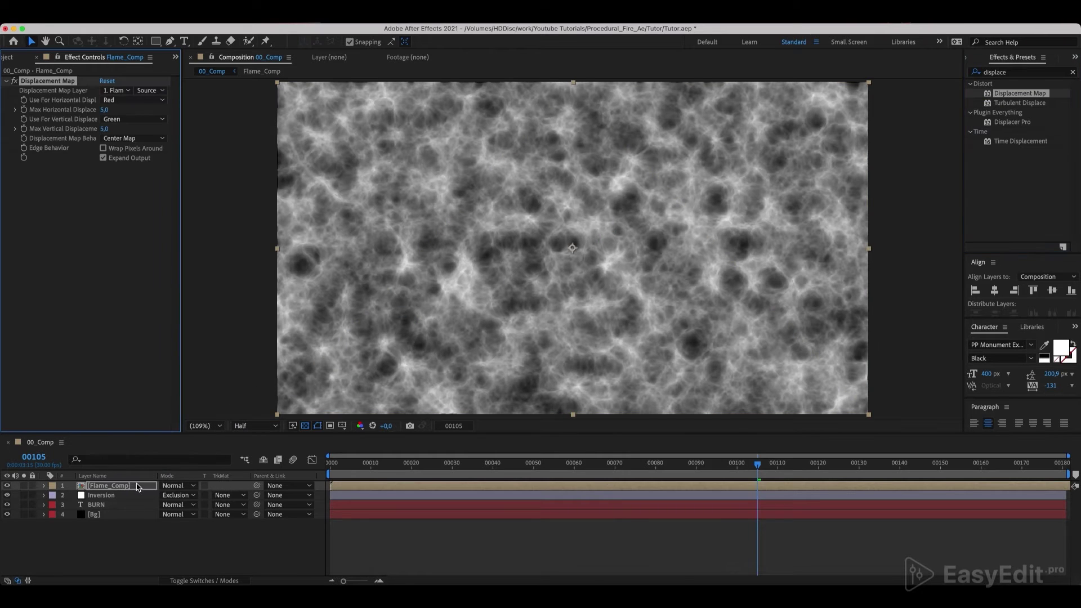
Set the Flame_Comp Displacement Map to use the BURN layer, with maximum horizontal and vertical displacement of 100.
click(123, 91)
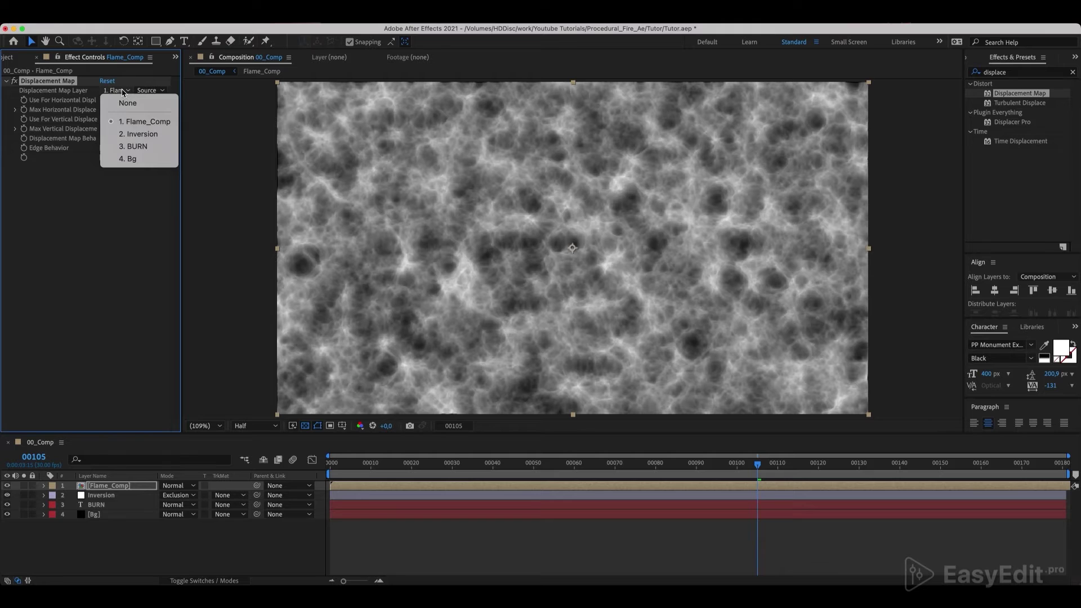
click(135, 148)
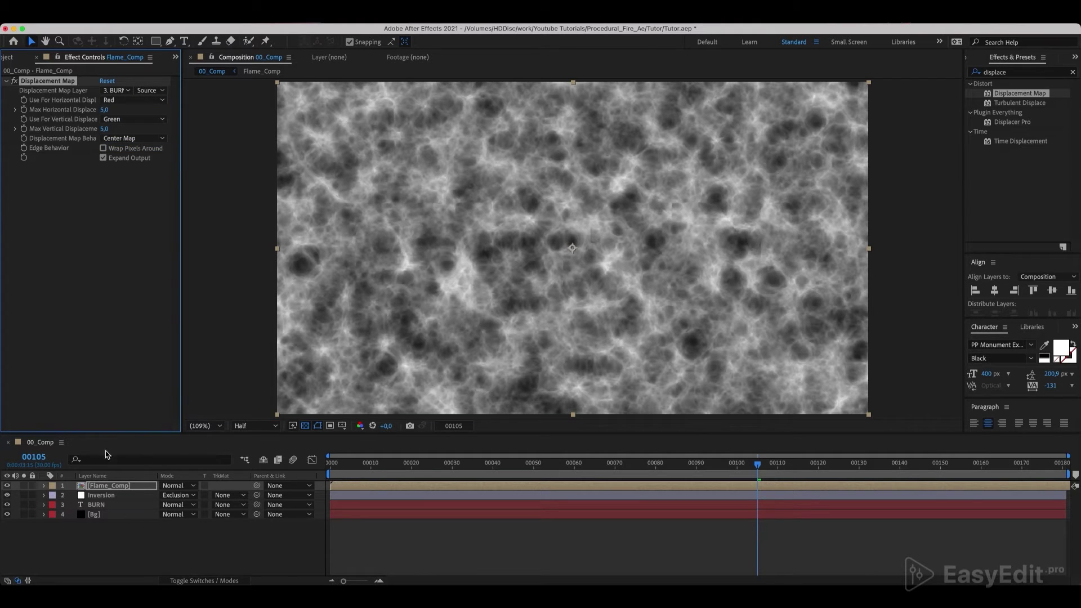
click(104, 109)
text(100)
key(Return)
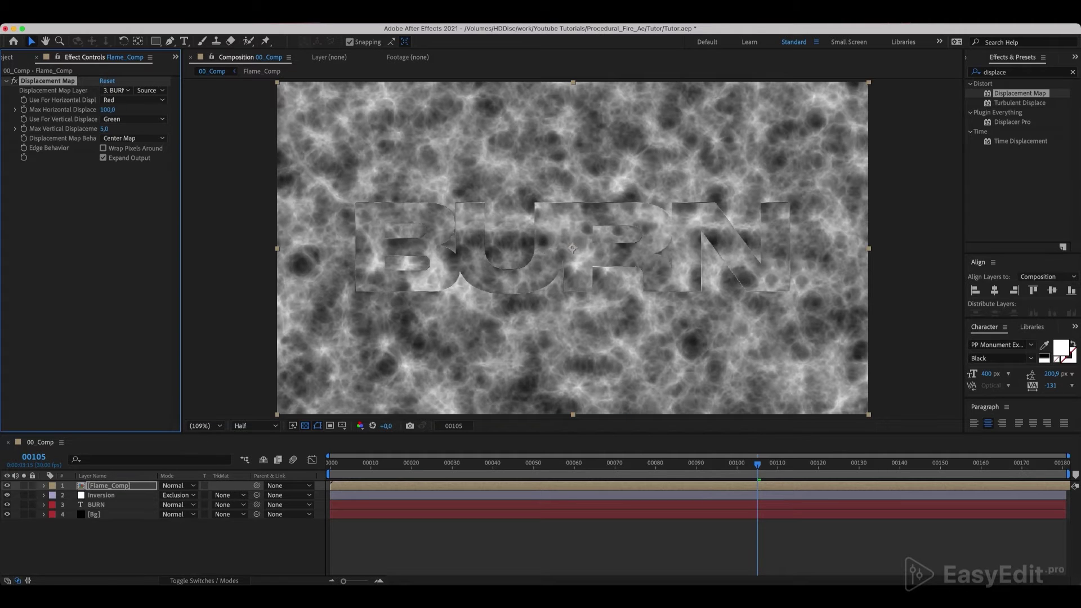
click(105, 129)
text(100)
key(Return)
Rename the BURN text layer as Text.
click(131, 505)
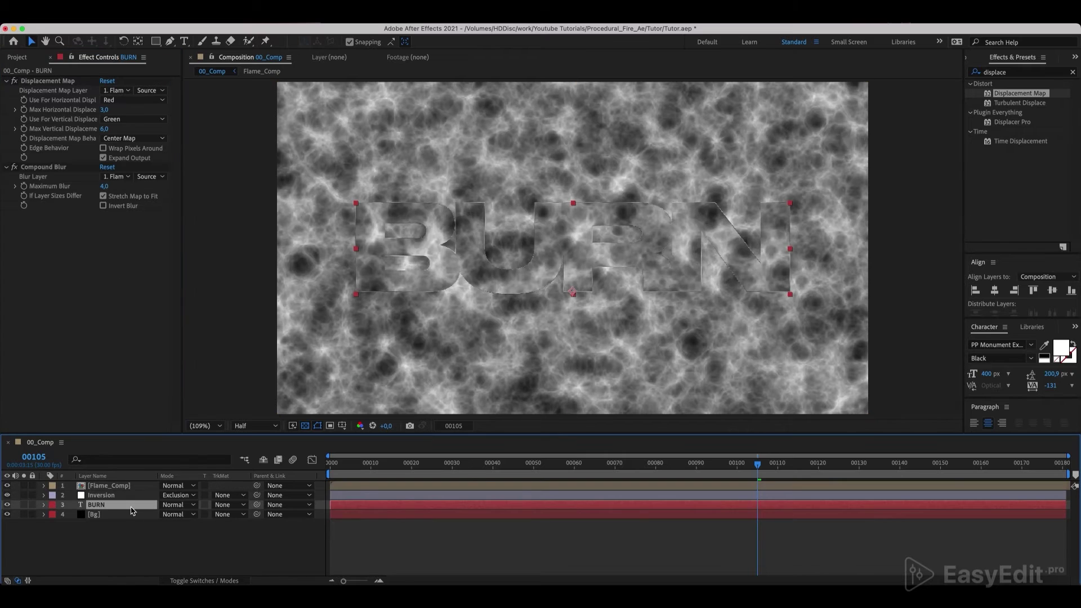
key(Return)
text(Text)
key(Return)
Create a black 1920 x 1080 px solid named Text_Displace and place it above Flame_Comp in the layer stack.
right_click(129, 539)
mouse_move(236, 438)
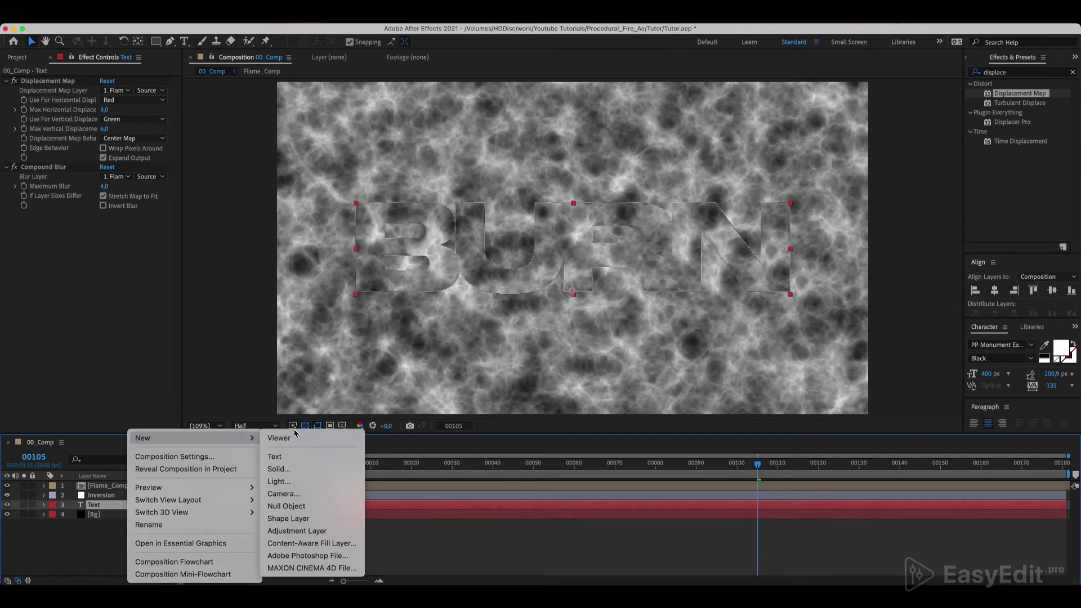
click(309, 469)
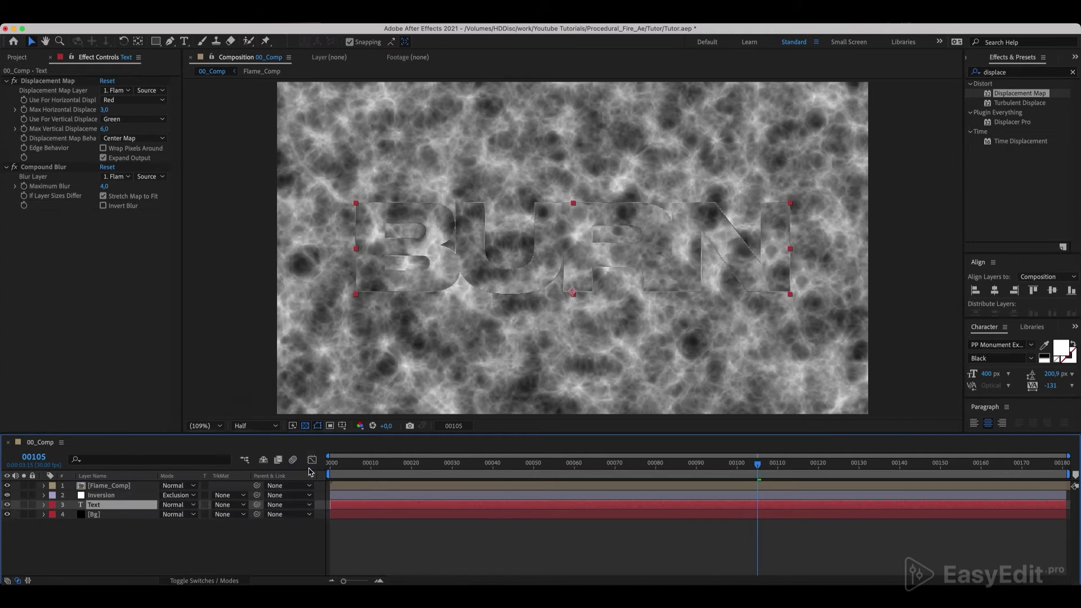
text(Text_Displace)
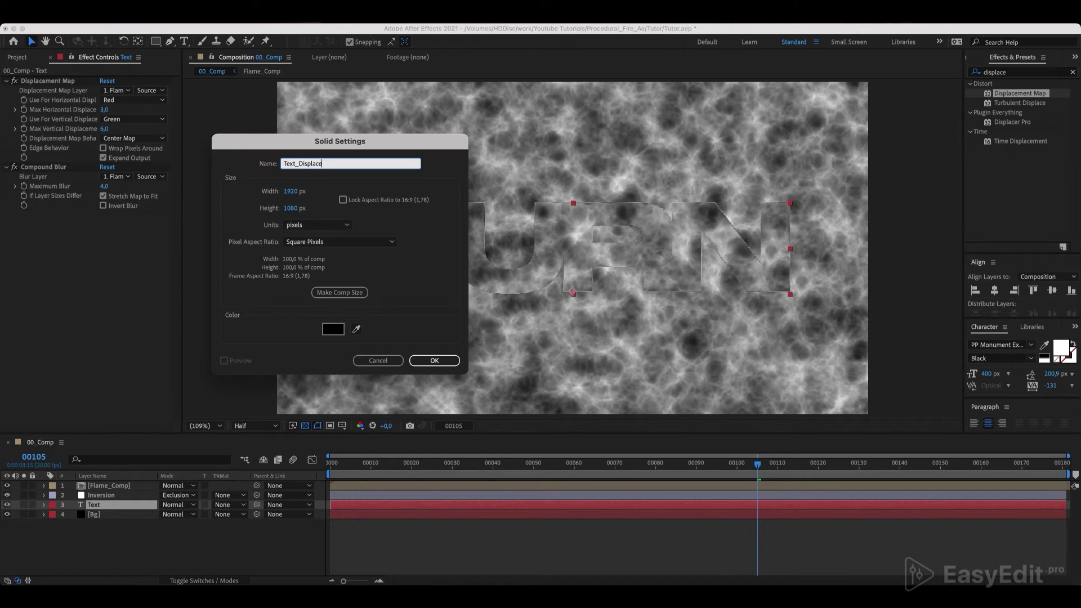
key(Return)
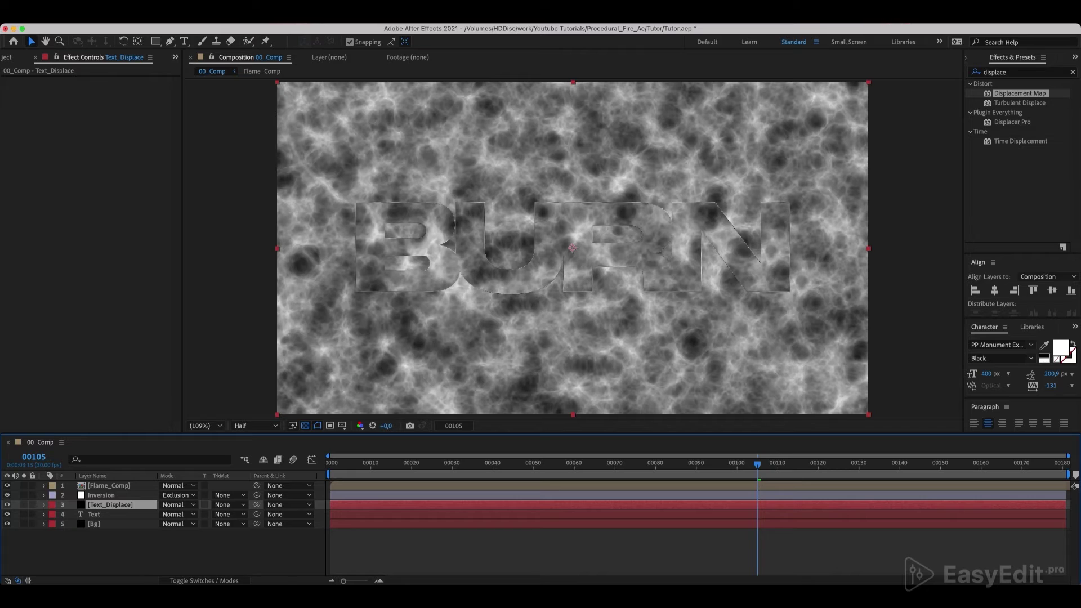
drag(115, 505, 118, 484)
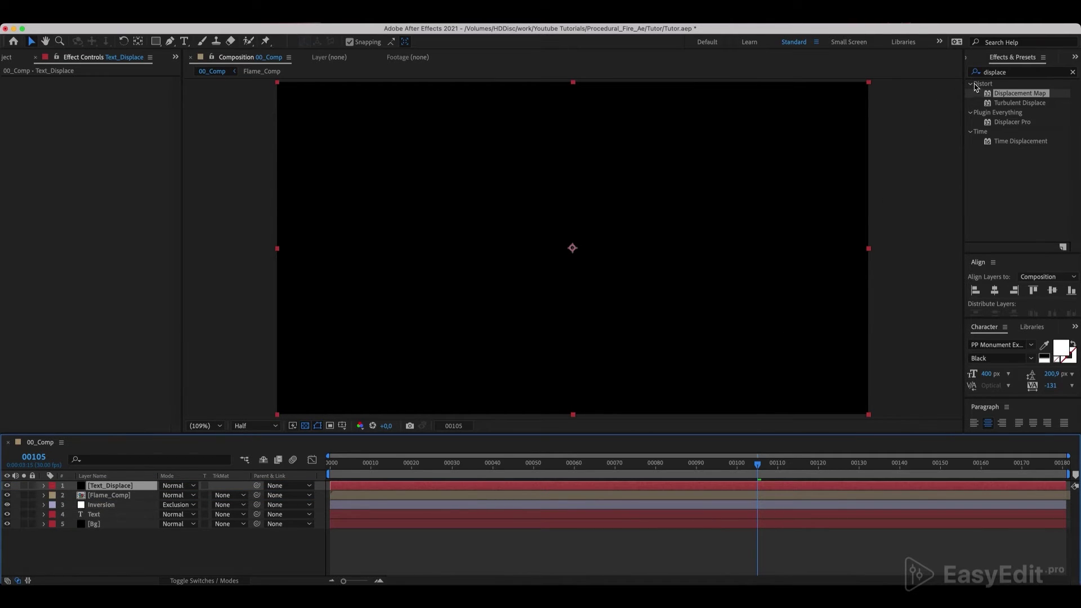
Add a Calculations effect to the Text_Displace layer.
click(1007, 72)
text(c)
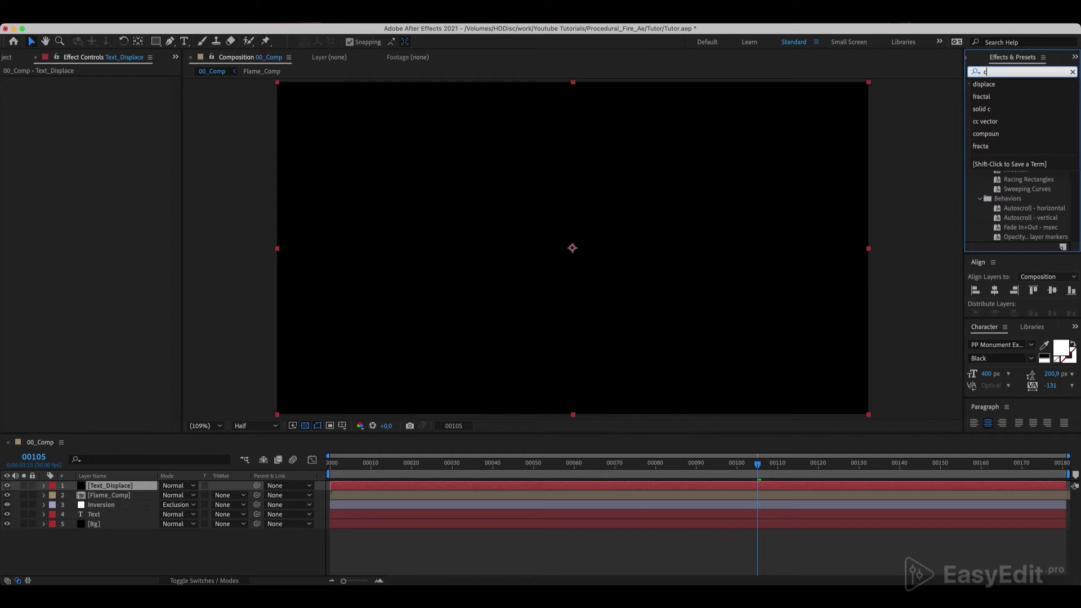
text(alcula)
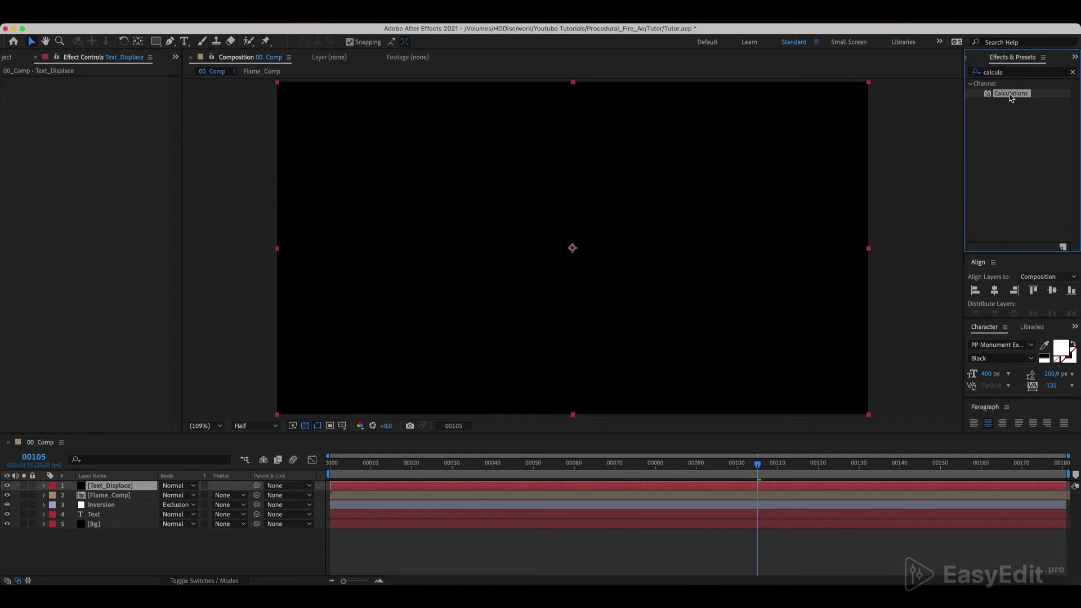
drag(1010, 93, 114, 487)
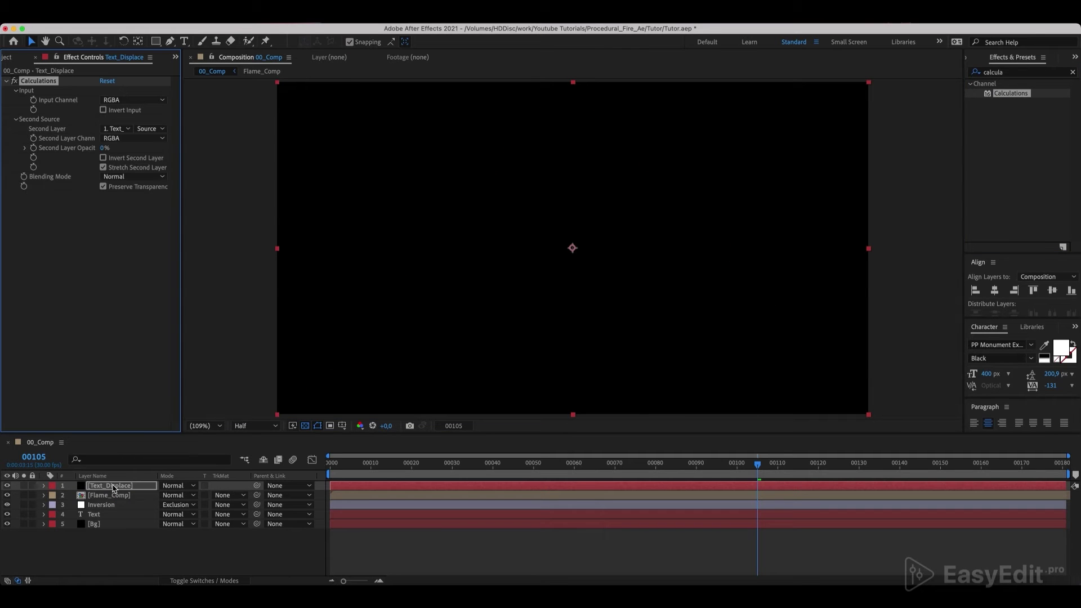
Set the Calculations Second Layer to Text, sampled with Effects & Masks.
click(118, 129)
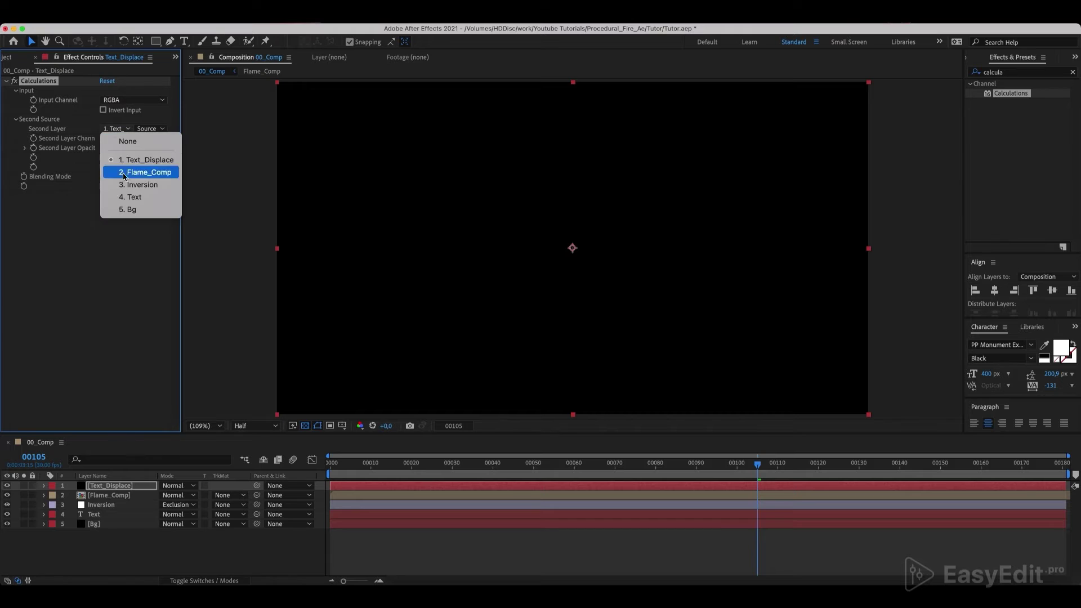
click(135, 199)
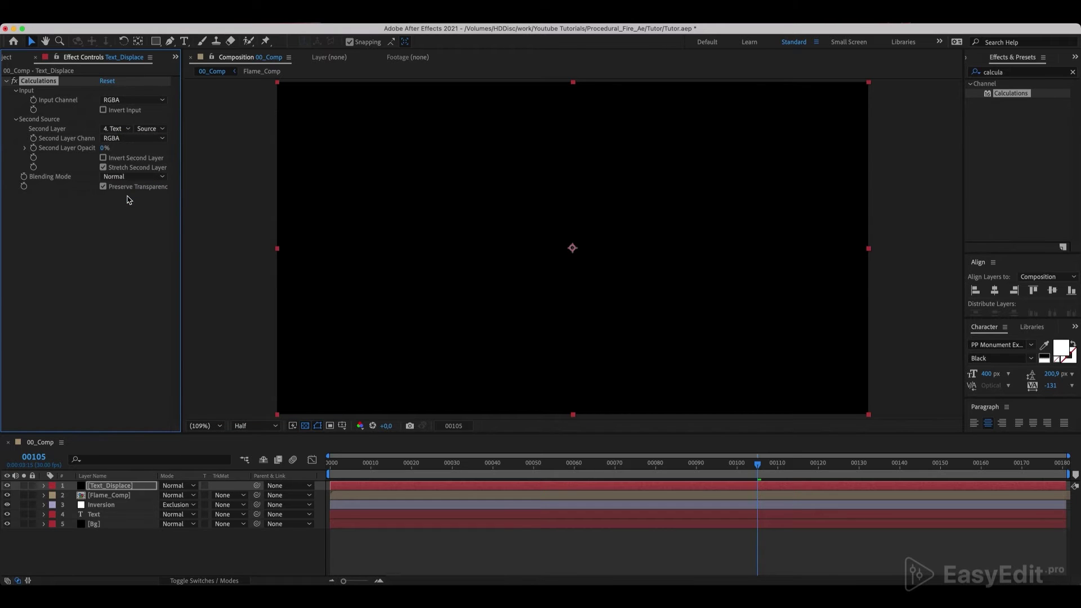
click(147, 129)
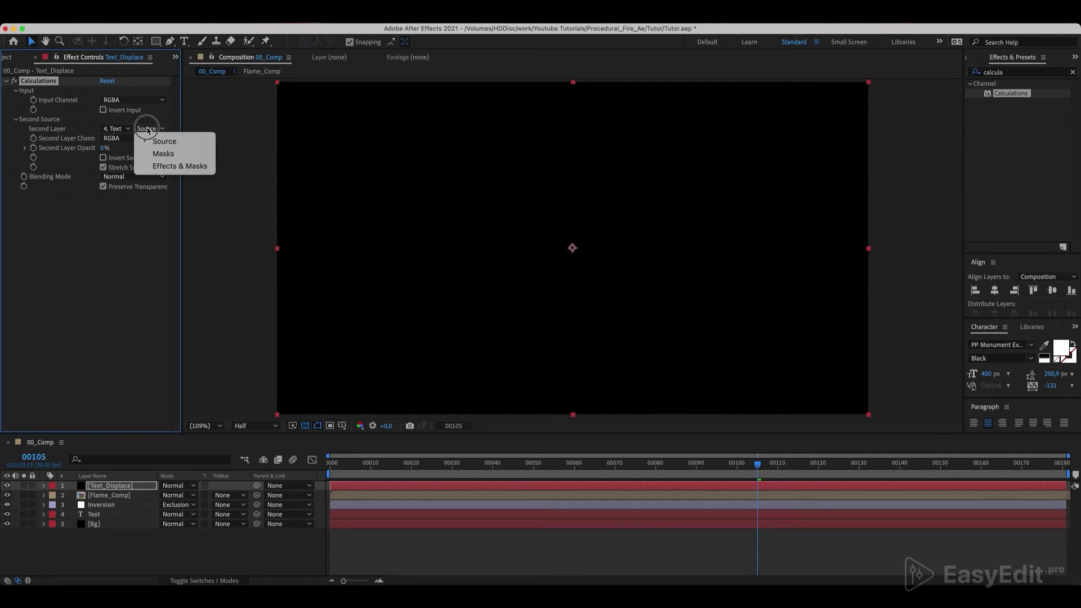
click(159, 166)
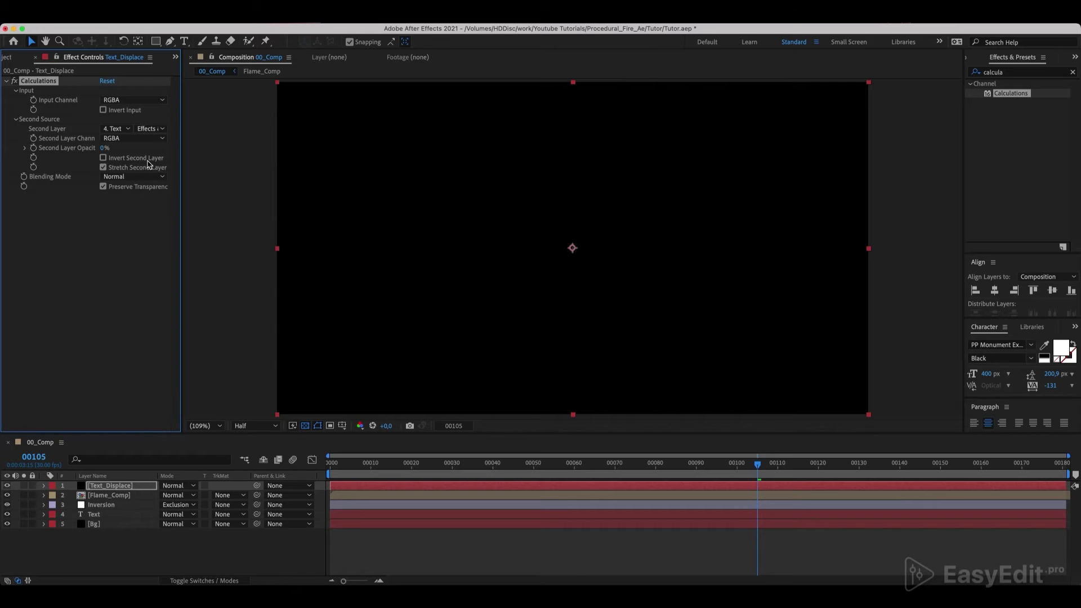
Set the Calculations Second Layer Opacity to 100% and its Blending Mode to Copy.
click(104, 149)
text(100)
key(Return)
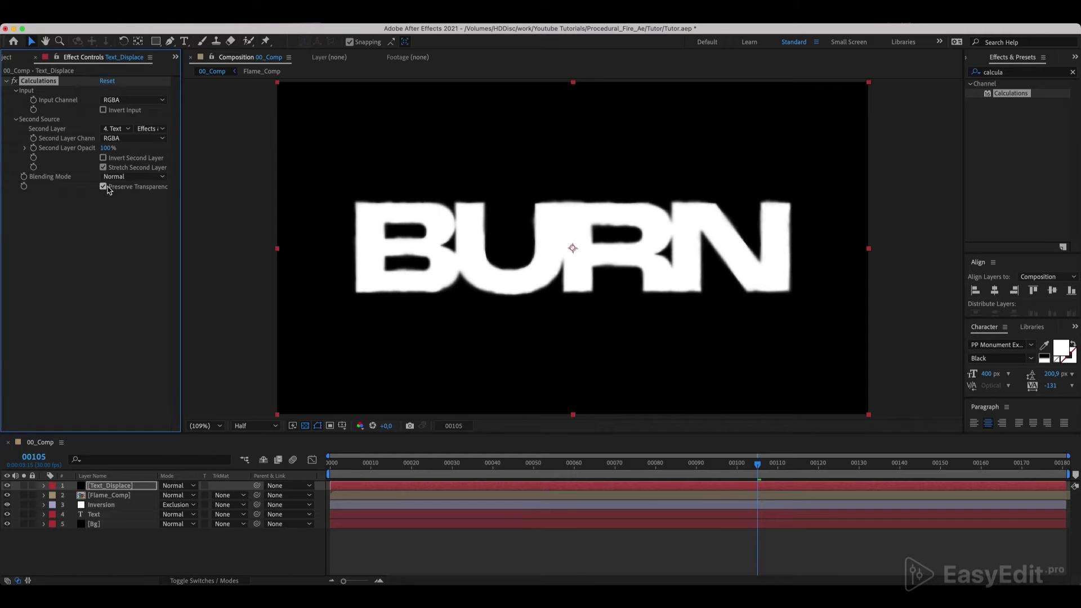
click(121, 177)
click(125, 184)
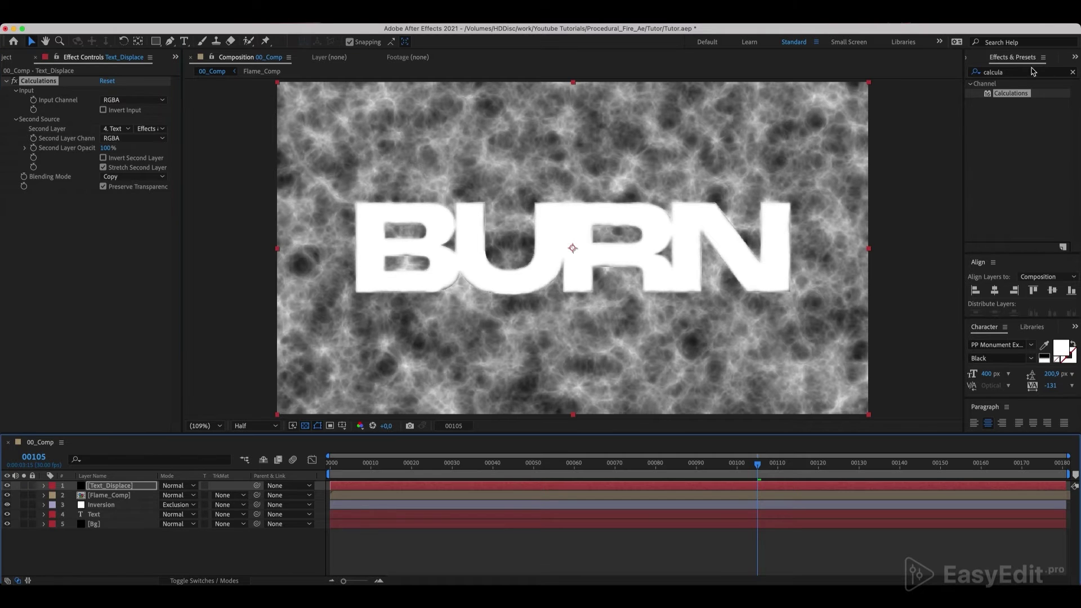
Add a Gaussian Blur effect to the Text_Displace layer and set its Blurriness to 20.
drag(1007, 72, 961, 72)
text(gaus)
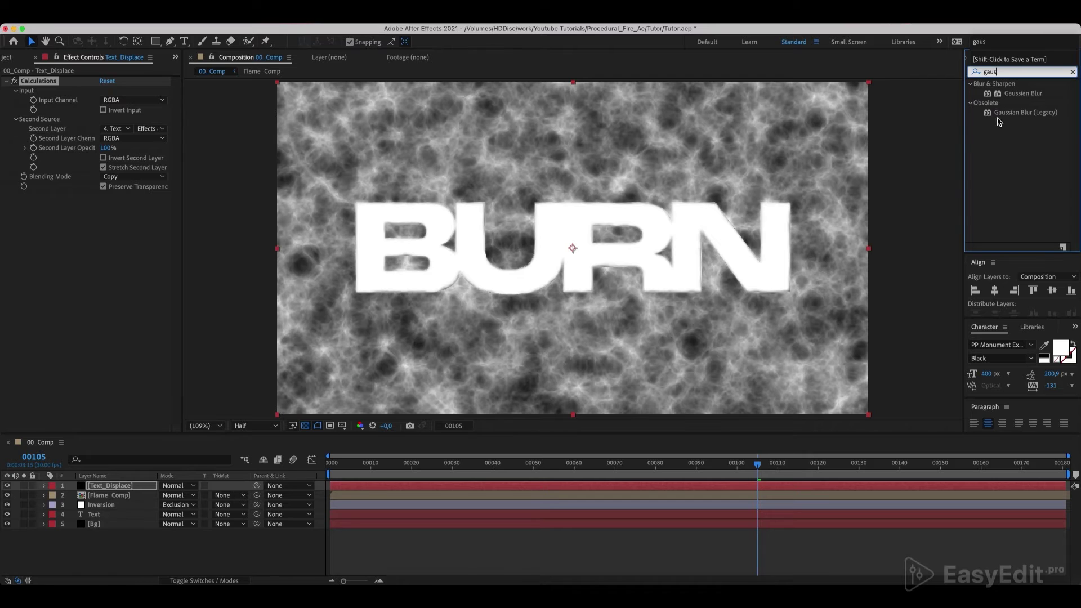
drag(1023, 93, 125, 487)
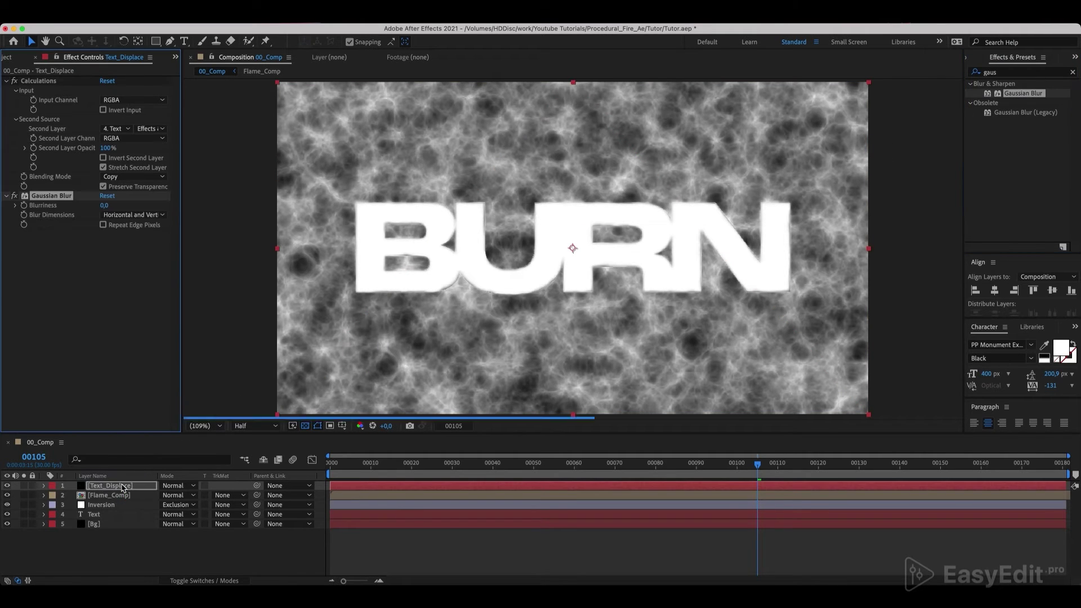
click(104, 205)
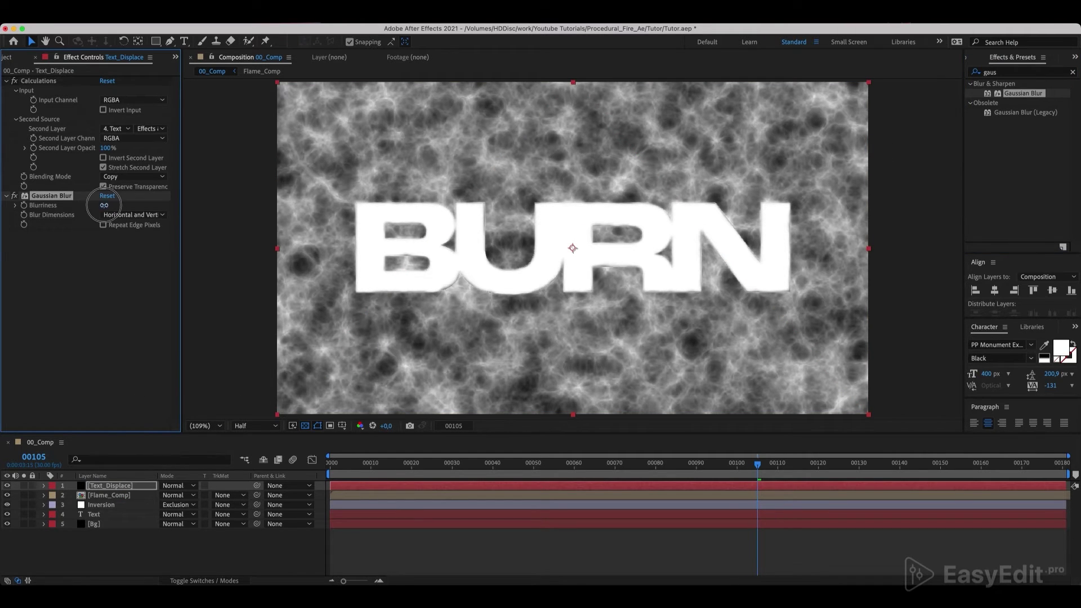
text(20)
key(Return)
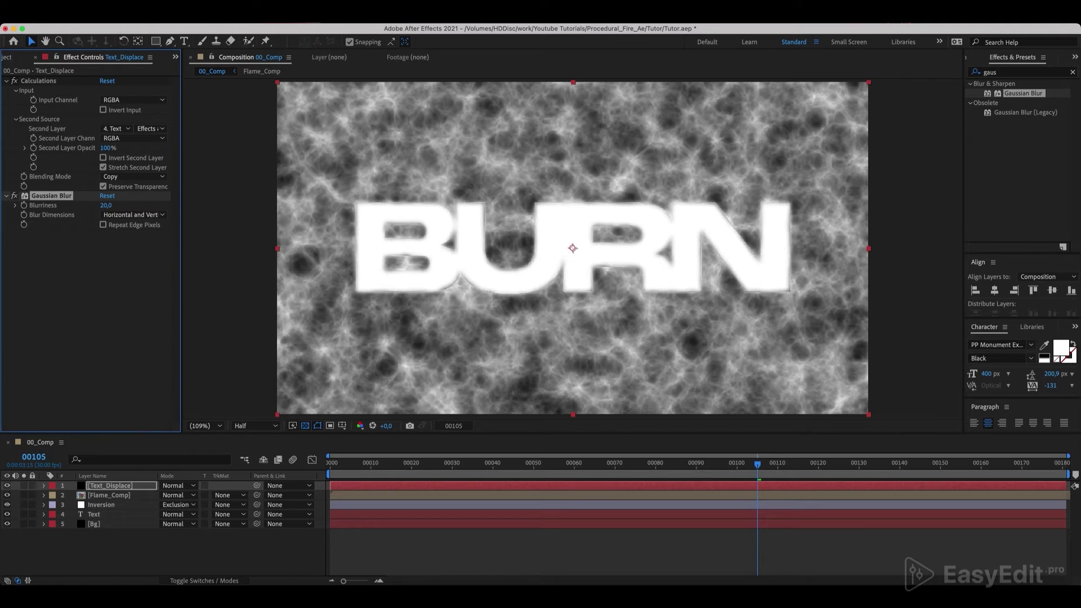
Add a Fractal Noise effect to the Text_Displace layer.
drag(999, 72, 964, 70)
text(frac)
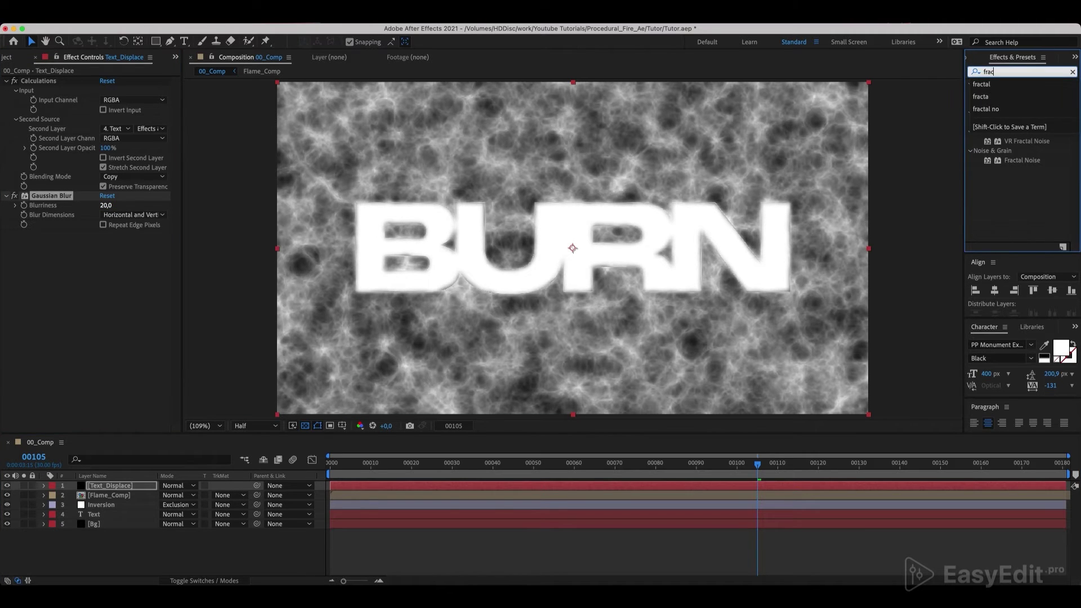
text(tal)
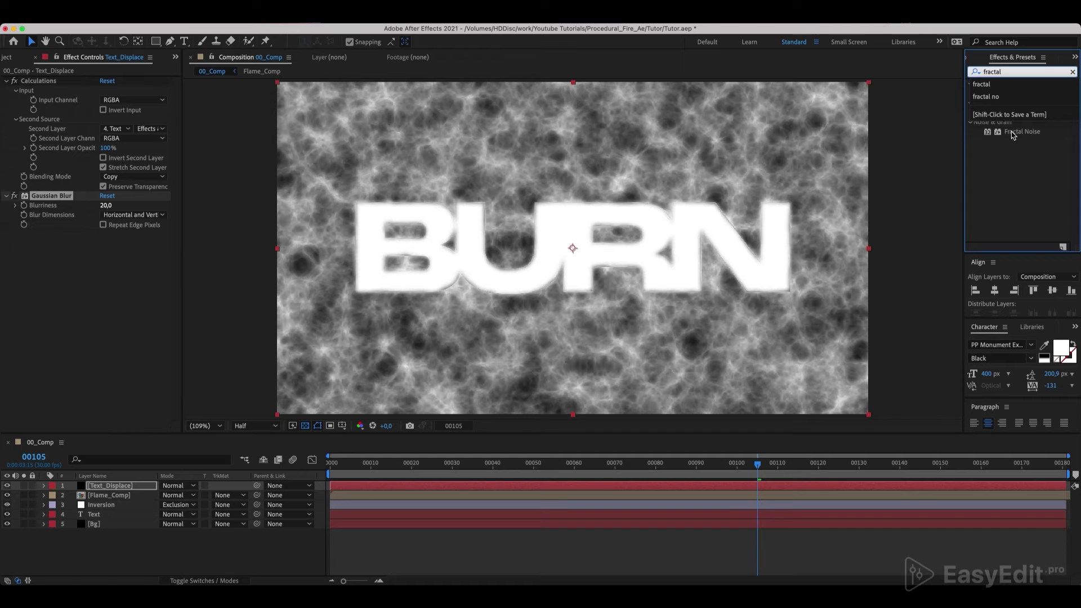
drag(1013, 131, 120, 487)
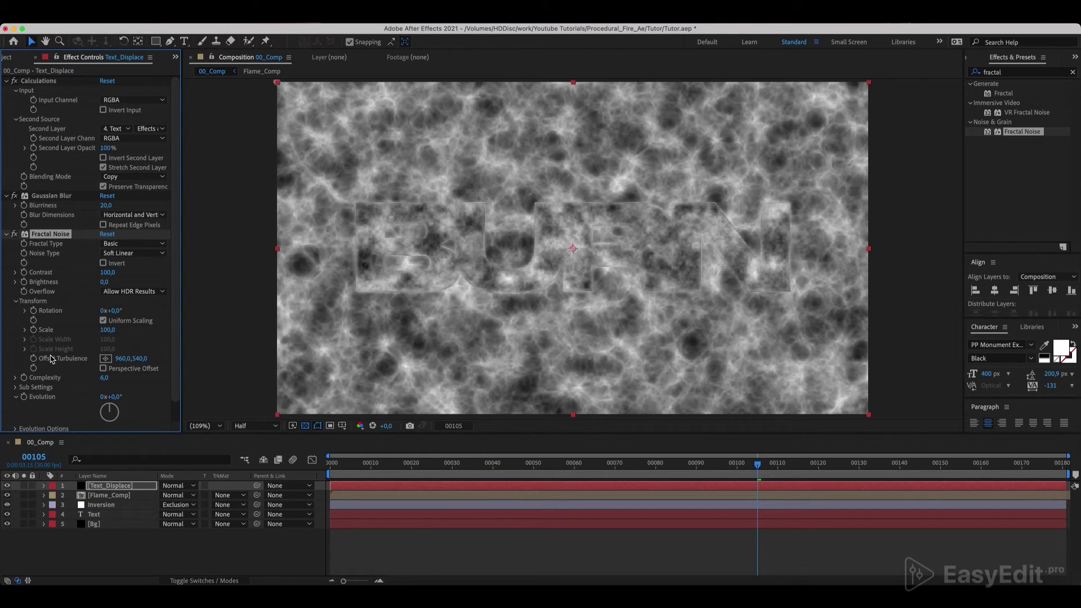
Keyframe the Fractal Noise Offset Turbulence from 960, 540 at frame 0 to 960, 0 at frame 180.
drag(370, 464, 323, 467)
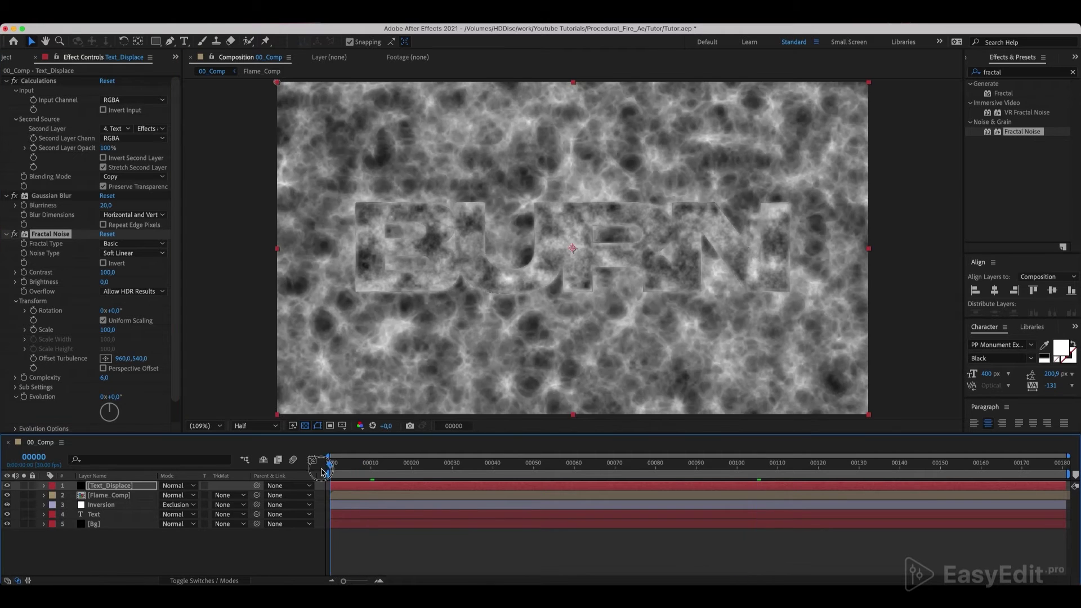
click(33, 359)
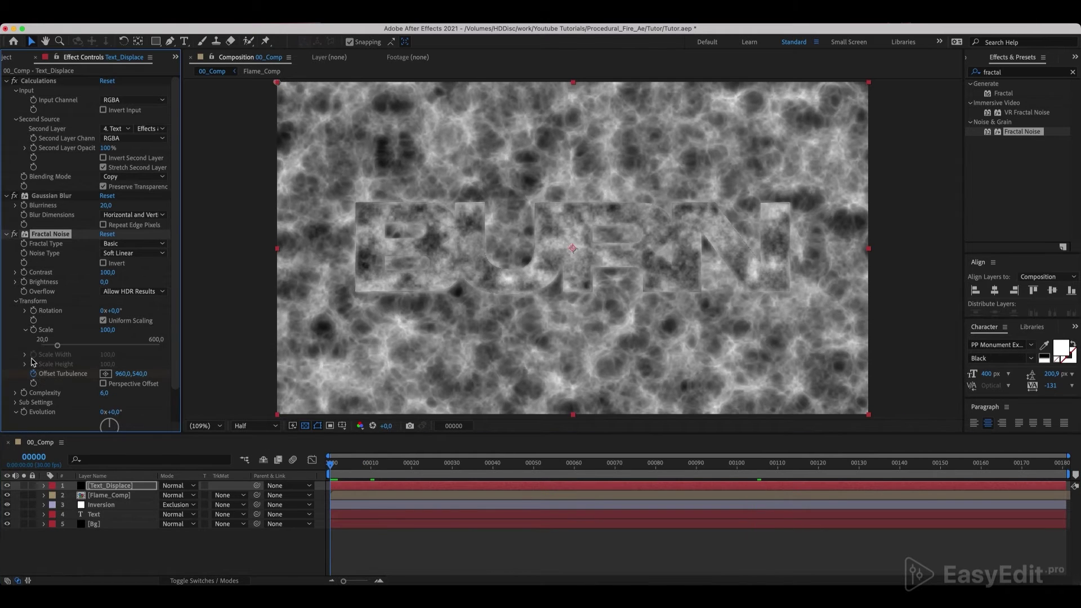
drag(727, 466, 1063, 468)
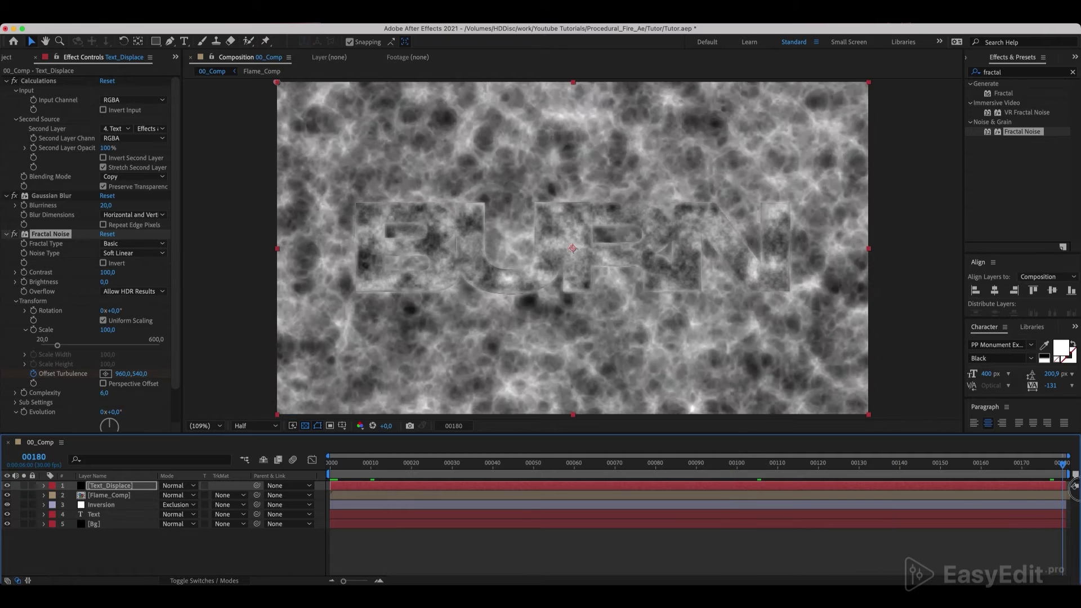
click(140, 374)
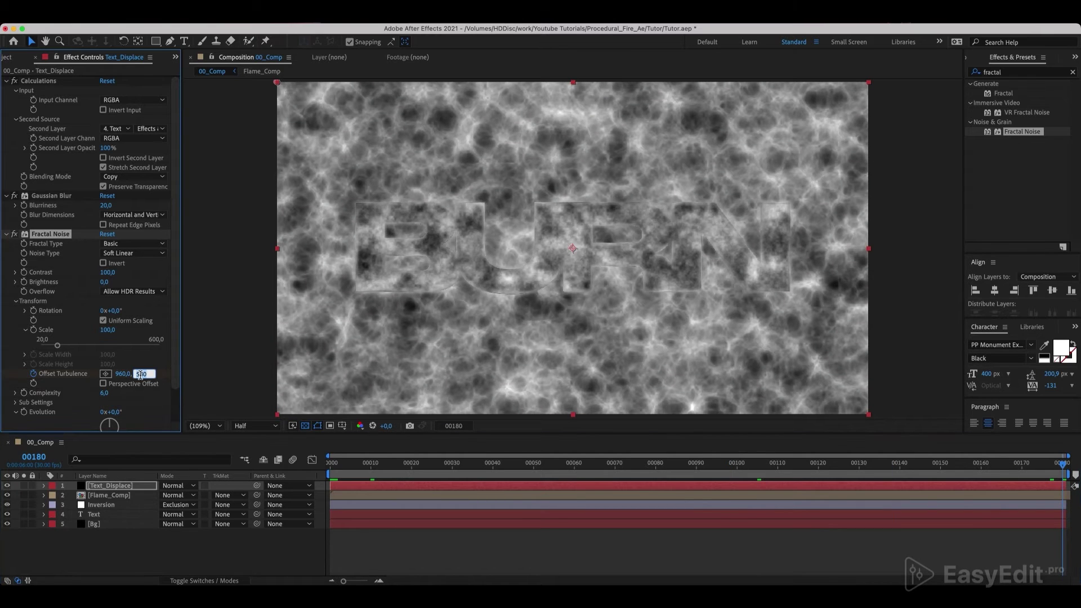
key(Return)
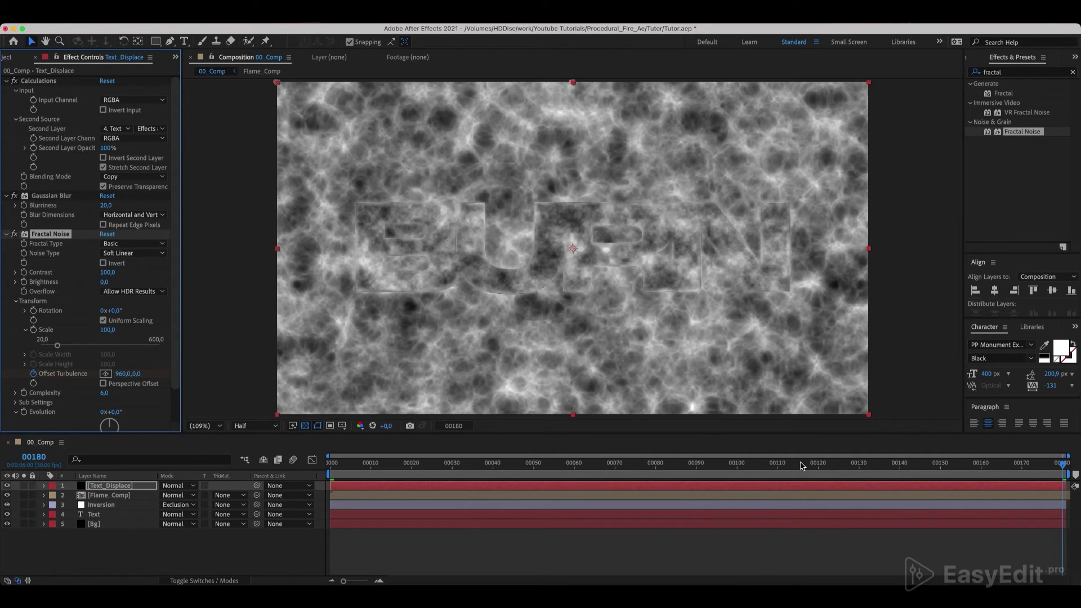
drag(799, 465, 509, 473)
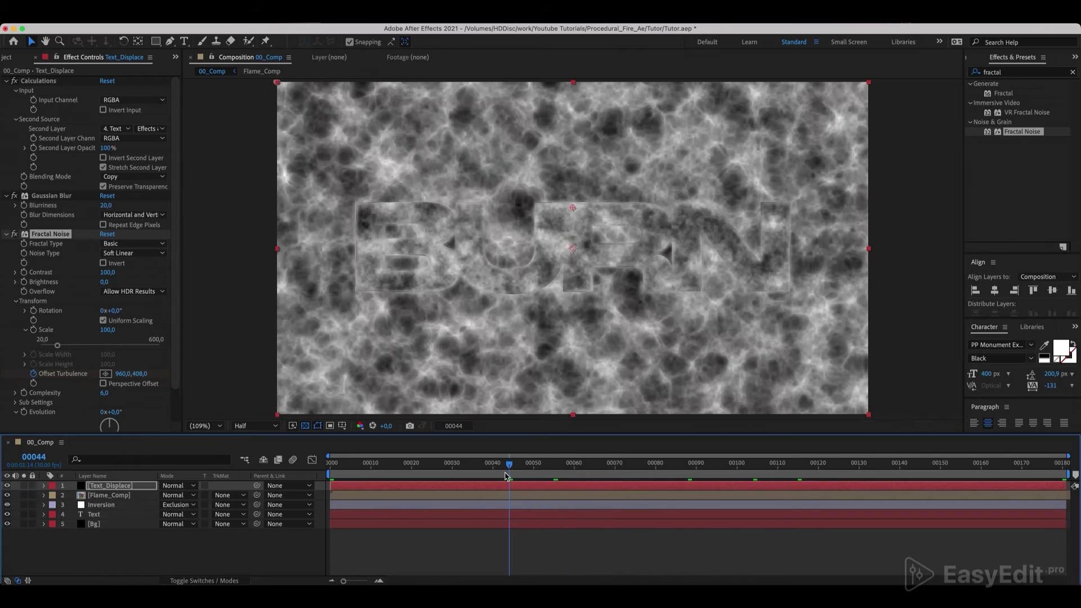
Collapse all effects on Text_Displace and solo the layer.
shift+click(39, 82)
click(6, 81)
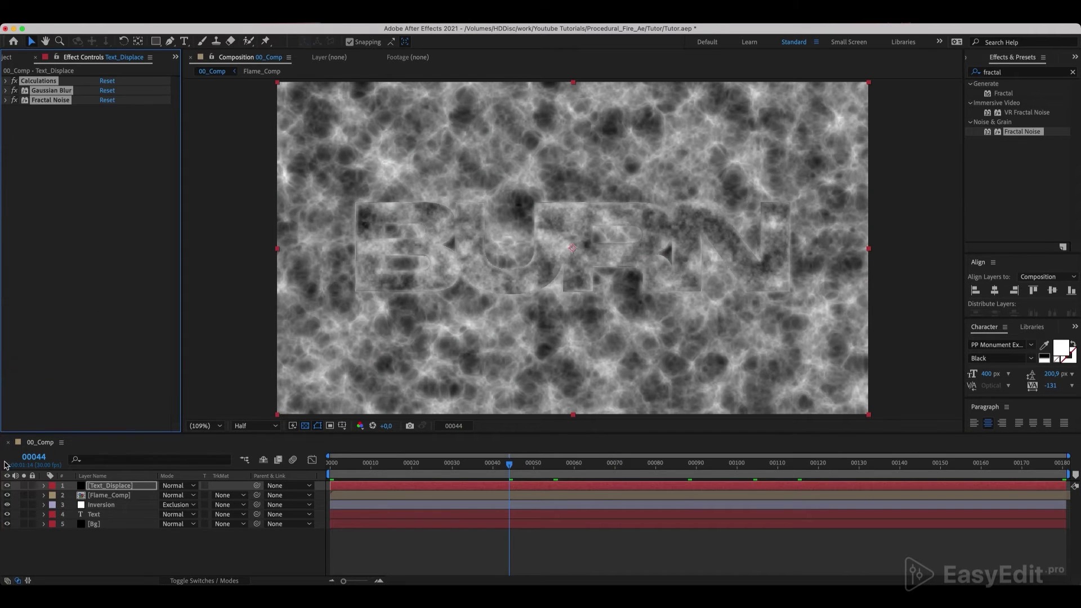
click(23, 486)
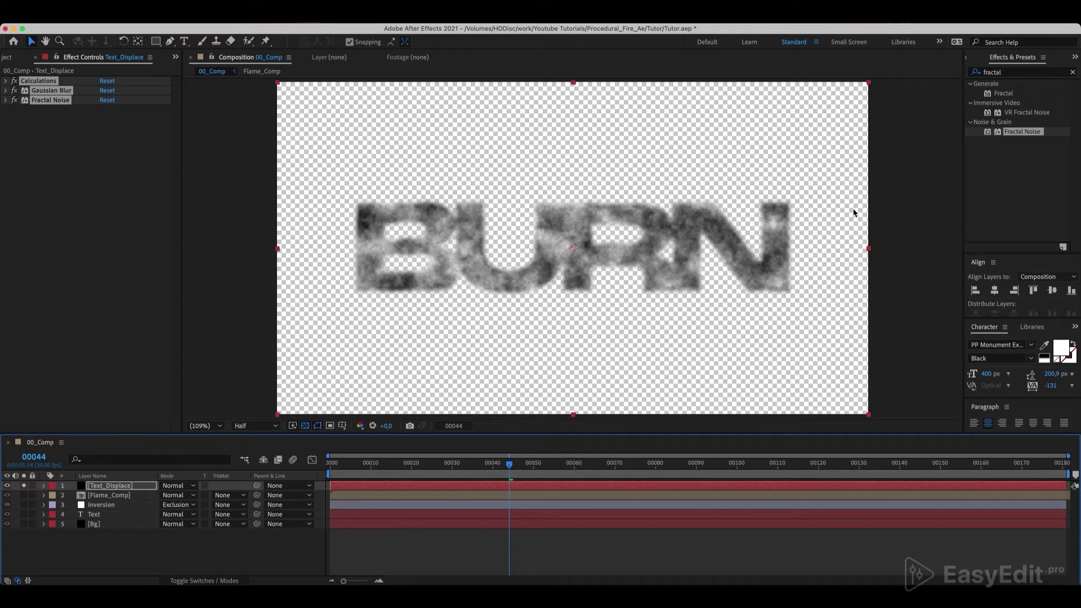
Add a Levels effect to the Text_Displace layer and set its Output White to 127.
click(1007, 72)
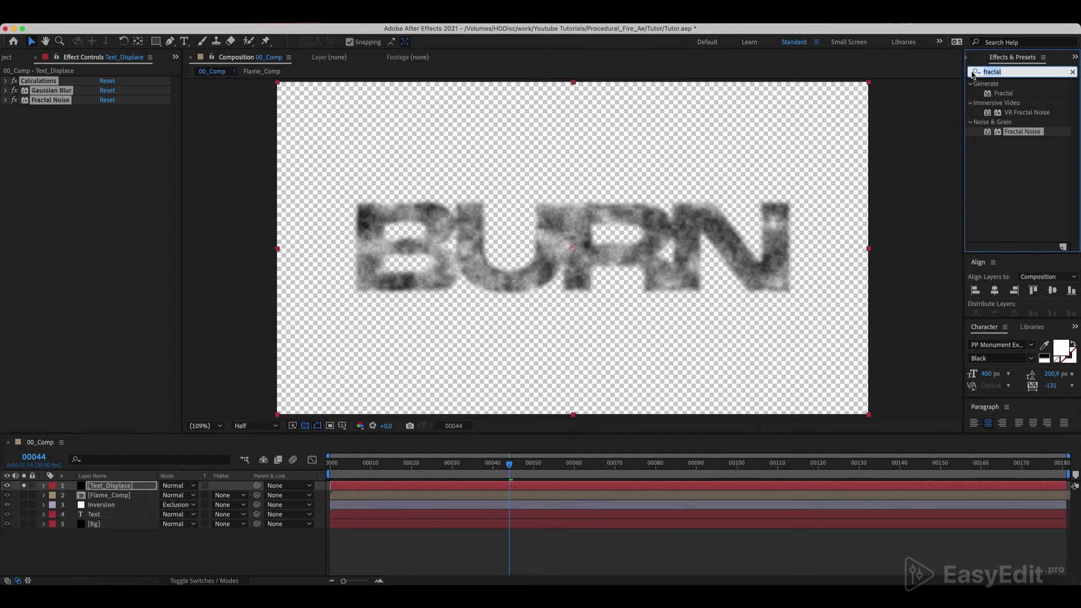
text(levels)
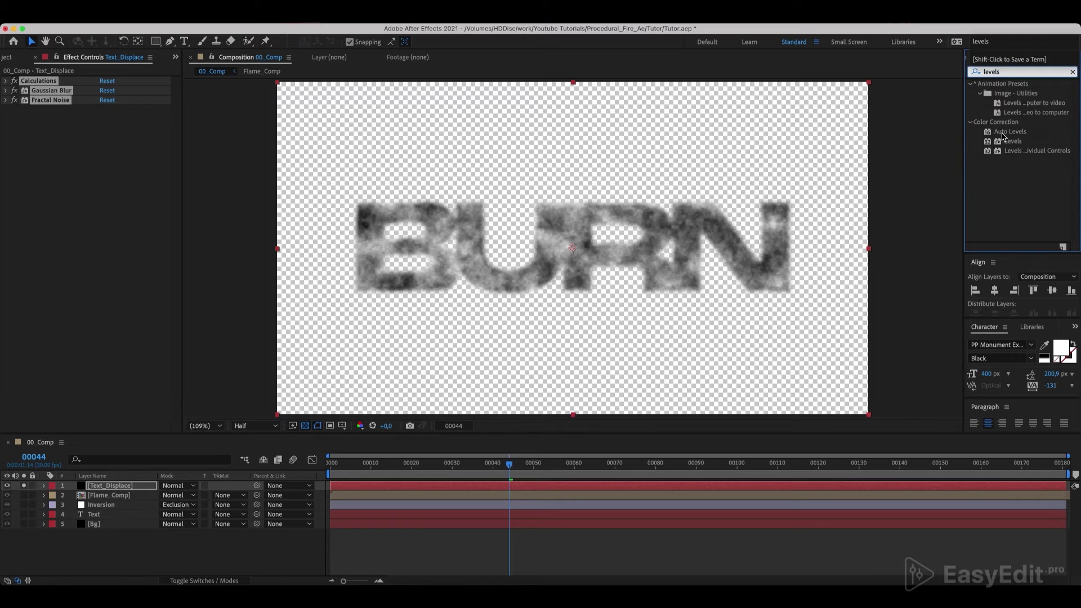
drag(1008, 141, 127, 489)
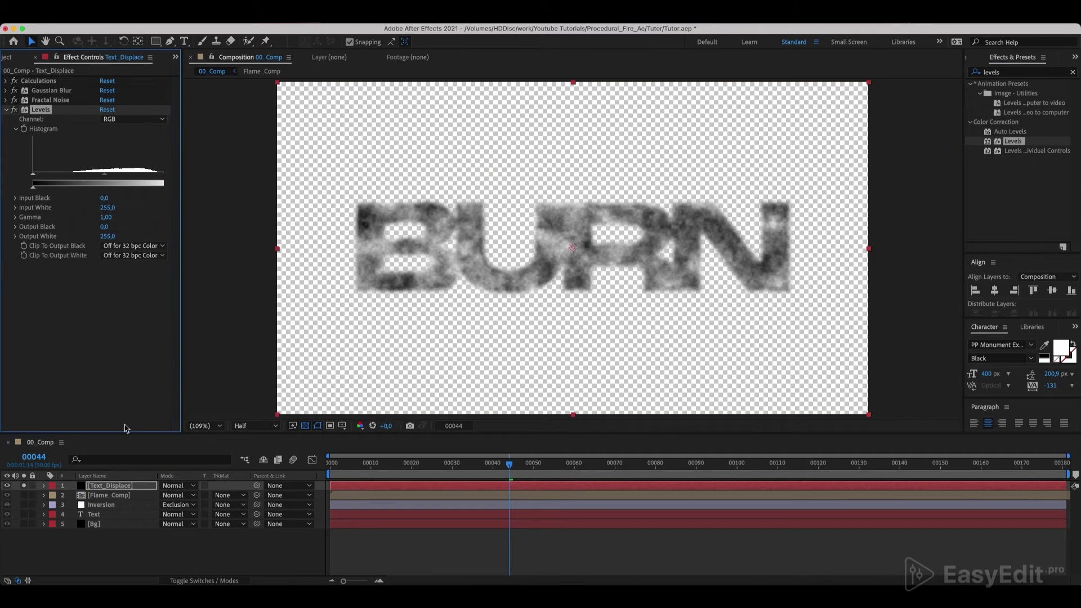
click(106, 235)
text(127)
key(Return)
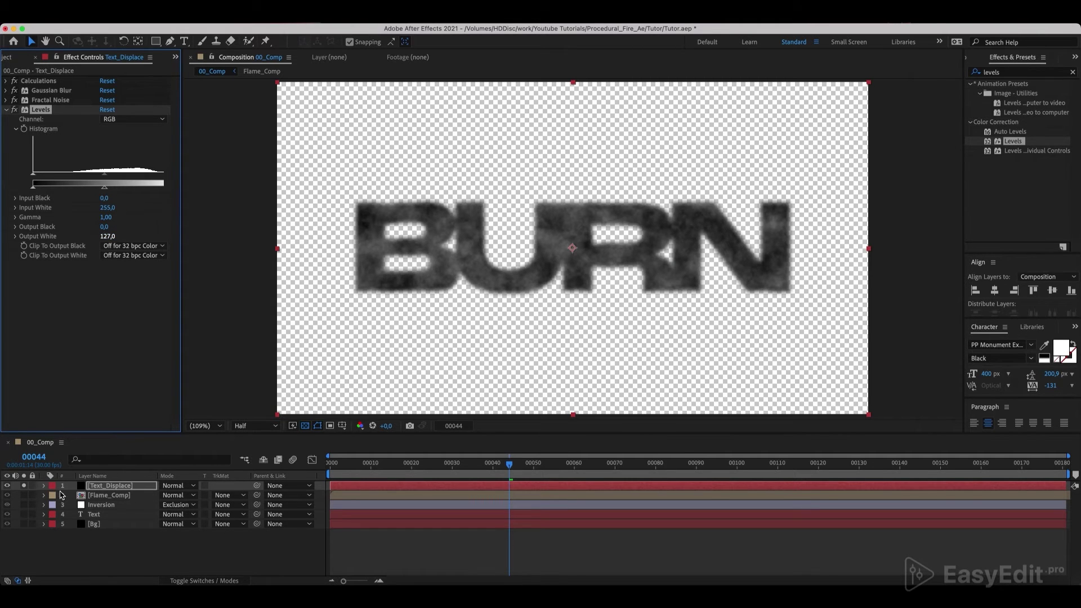
Unsolo and hide Text_Displace, and make it Flame_Comp's Displacement Map Layer, sampled with Effects & Masks.
click(24, 485)
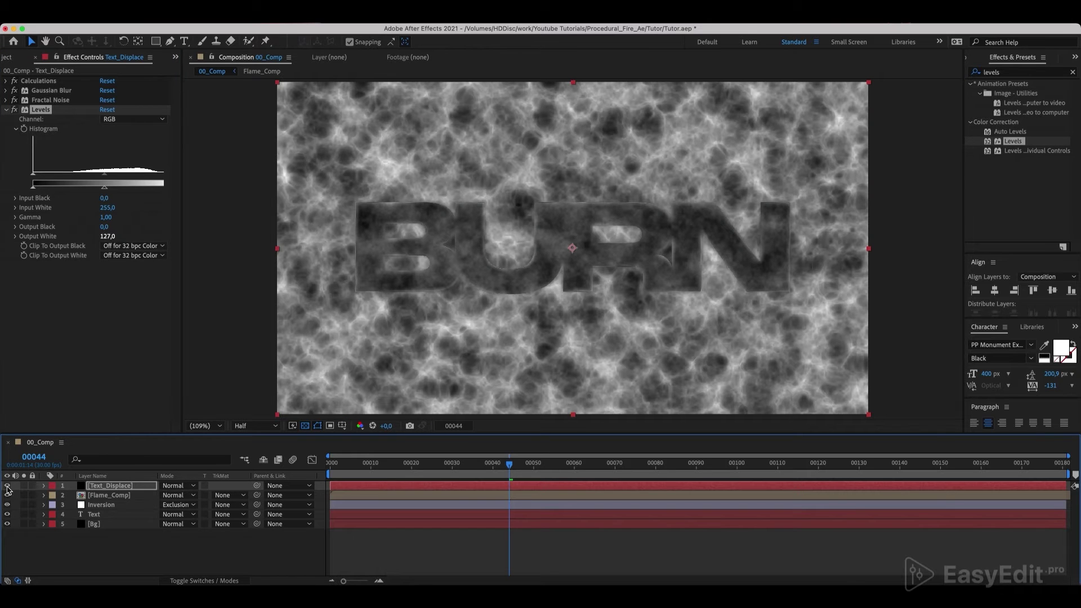
click(7, 486)
click(95, 496)
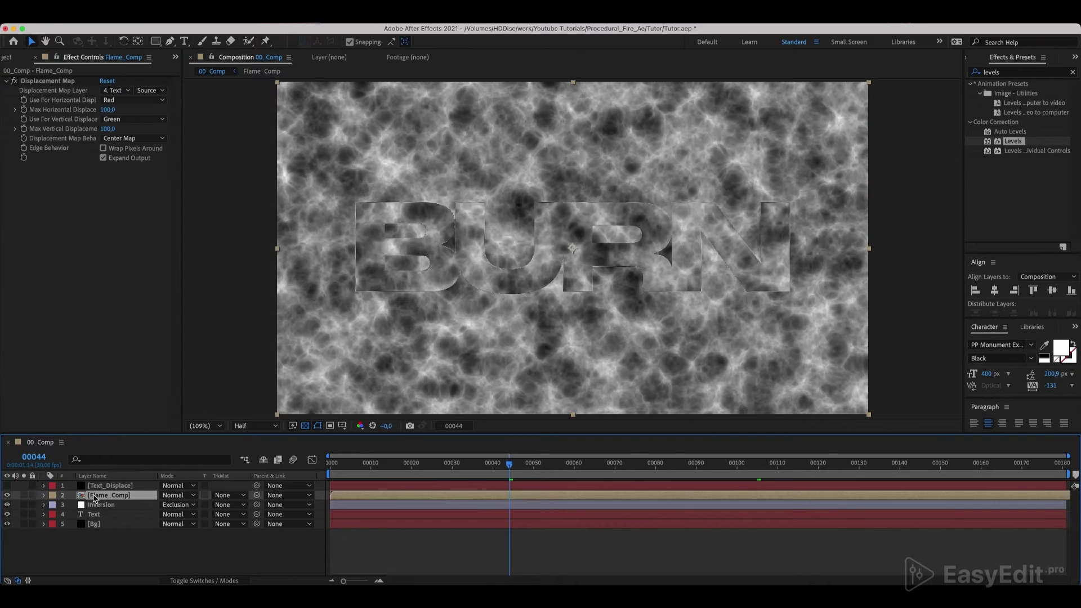
click(123, 91)
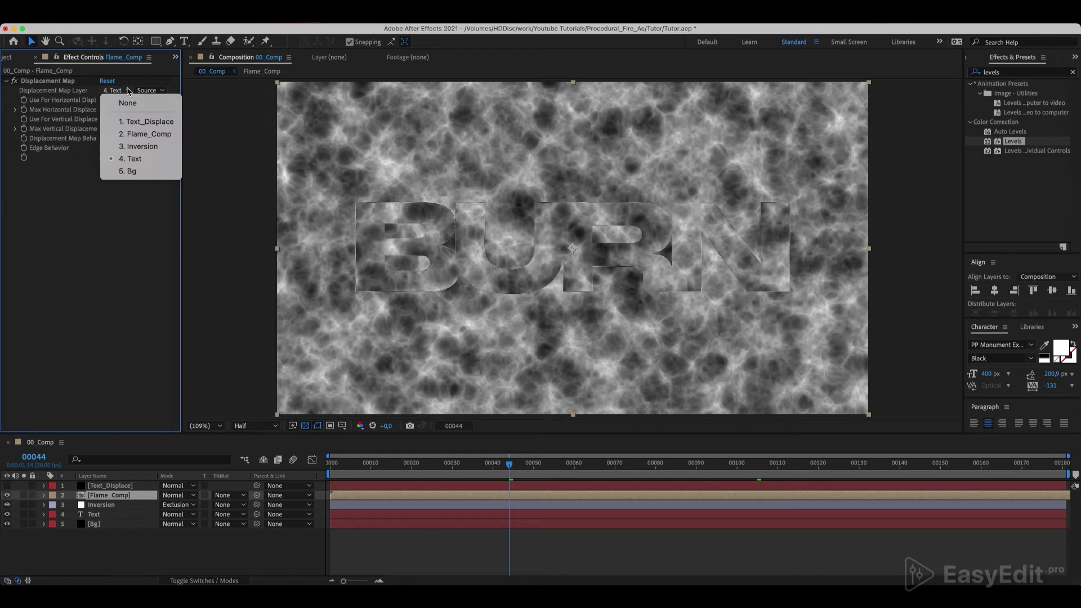
click(138, 122)
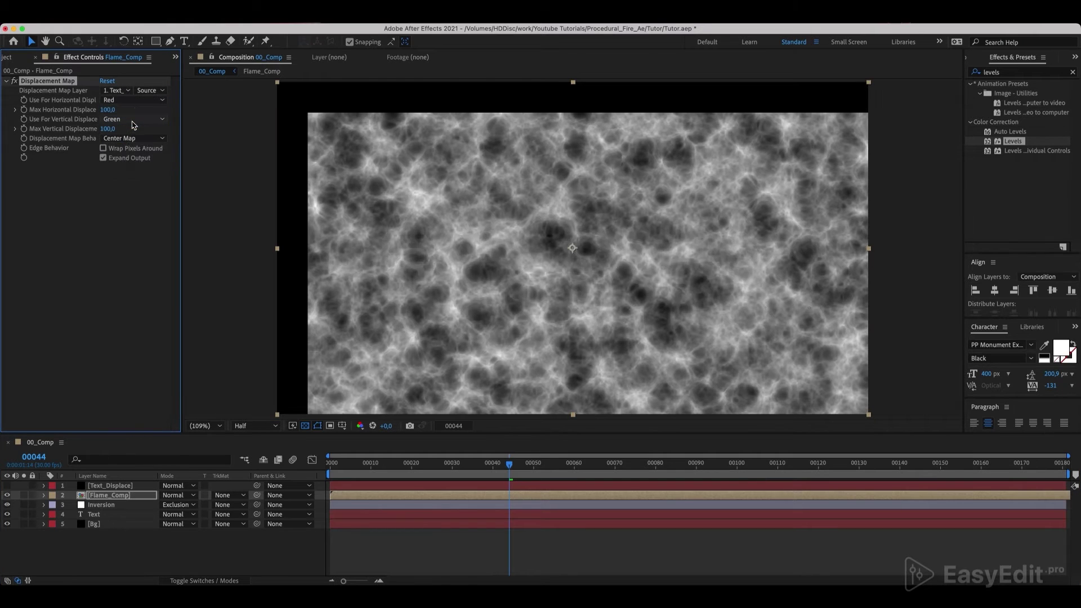
click(147, 90)
click(178, 128)
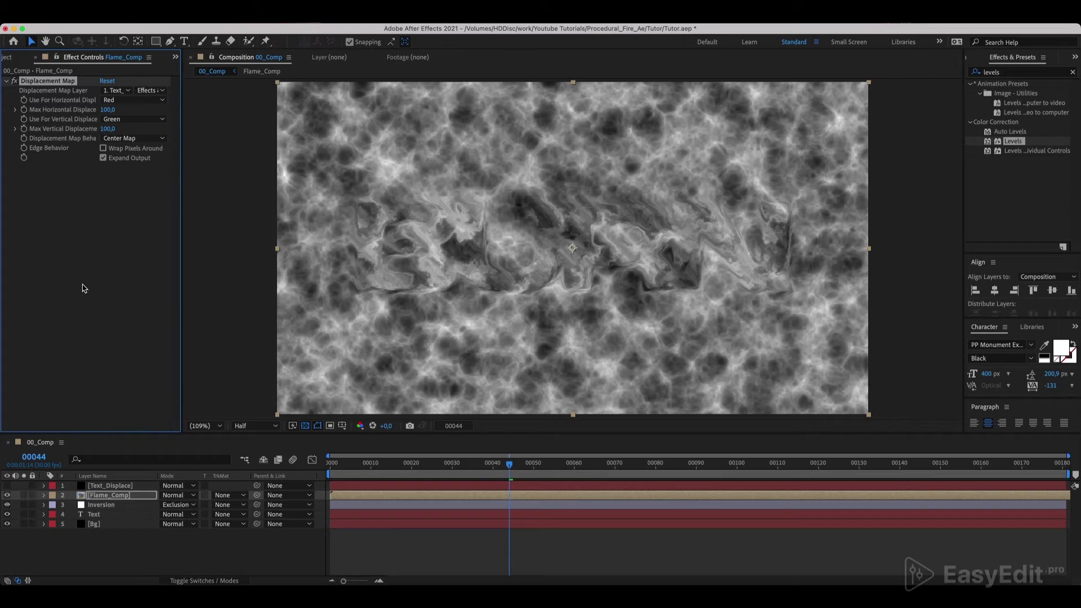
Preview the displaced flame texture animation from frame 44.
key(space)
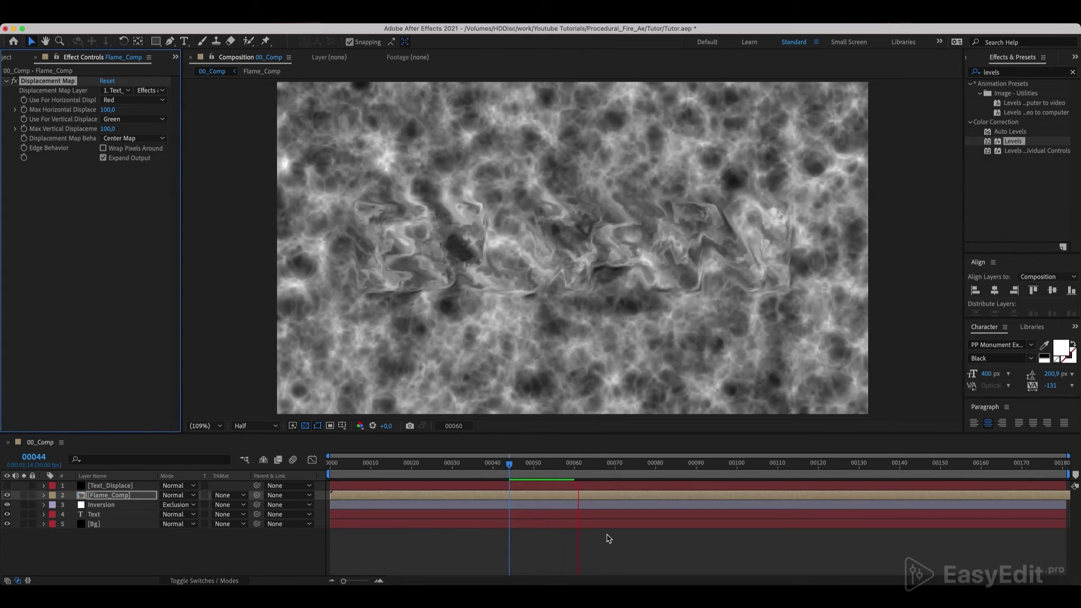
click(512, 463)
key(space)
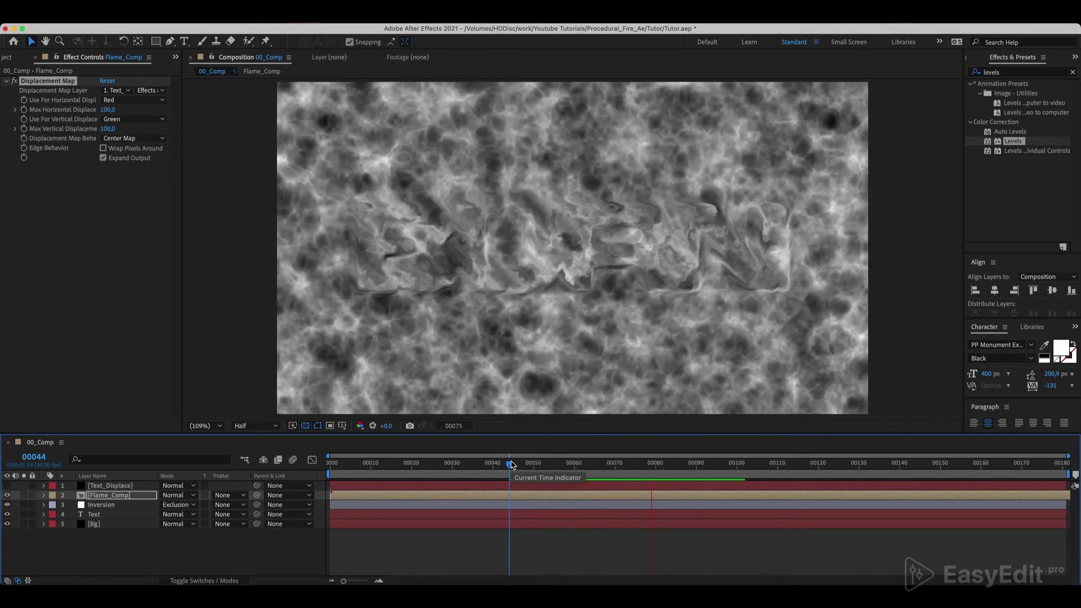
key(space)
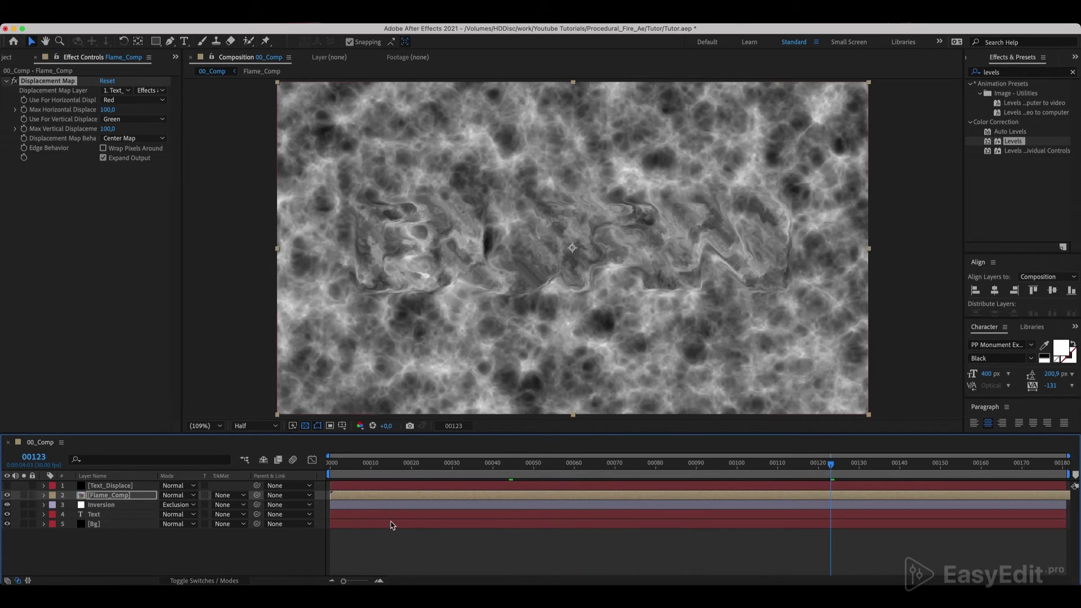
Set the Flame_Comp layer's blending mode to Overlay and preview the animation from frame 36.
click(189, 495)
click(181, 290)
click(475, 465)
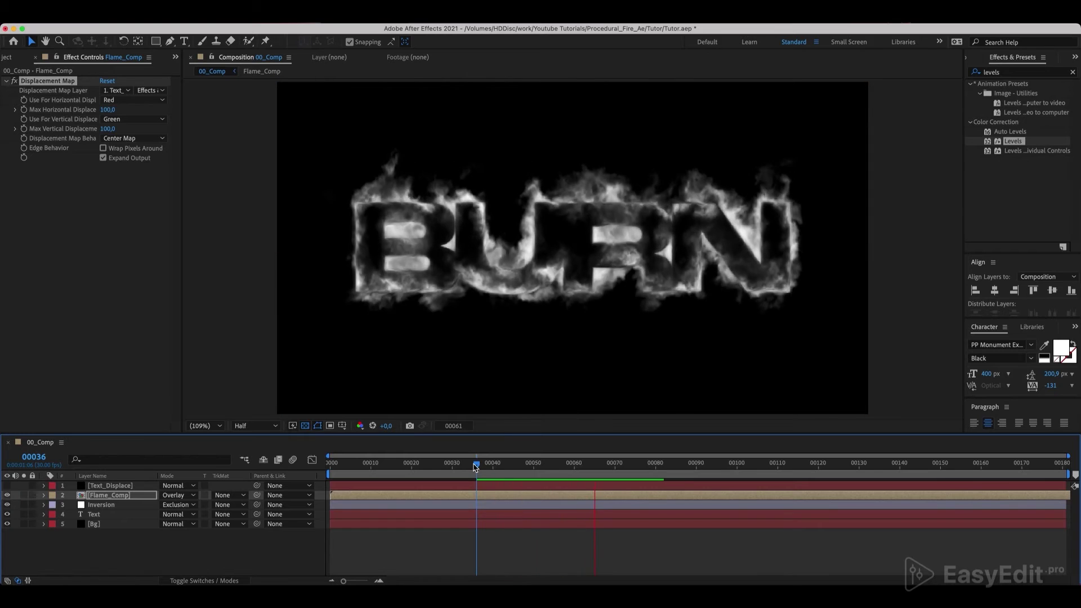
key(space)
Create a black 1920 x 1080 px solid named Overlay above Flame_Comp.
right_click(104, 542)
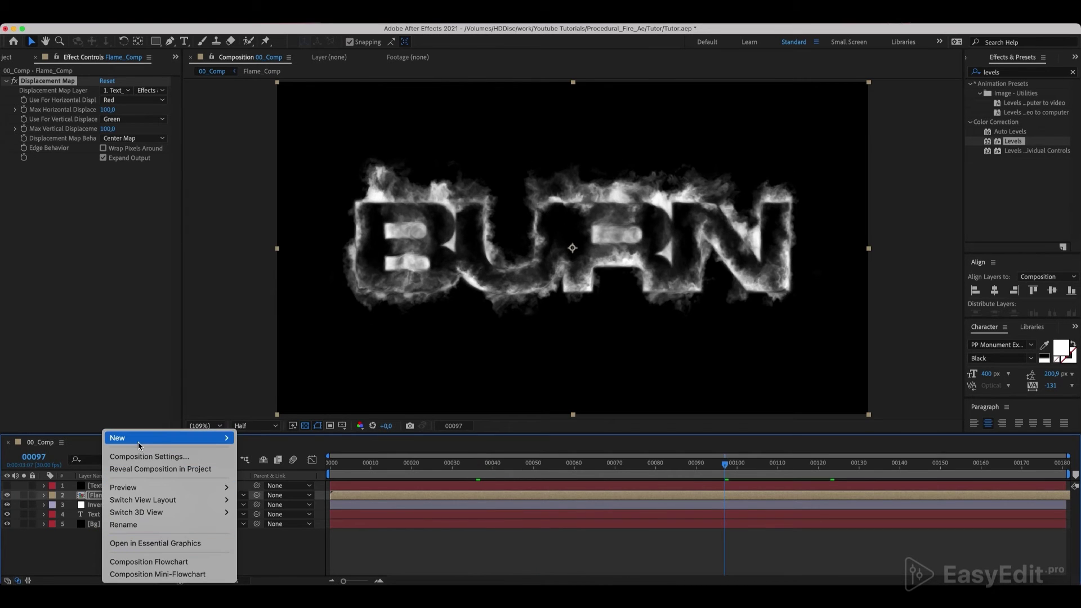
mouse_move(224, 444)
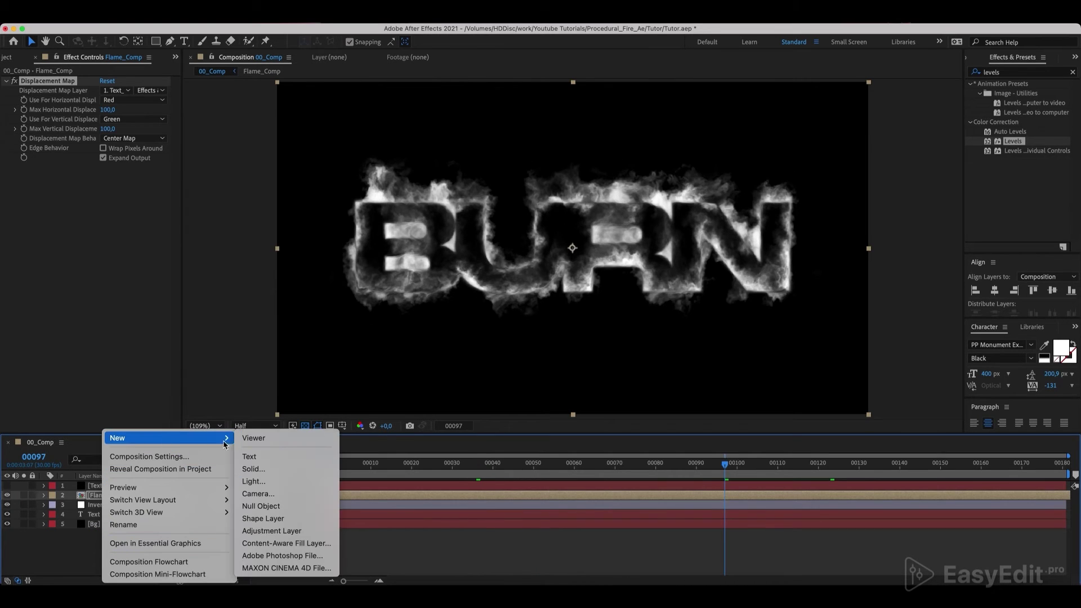
click(265, 471)
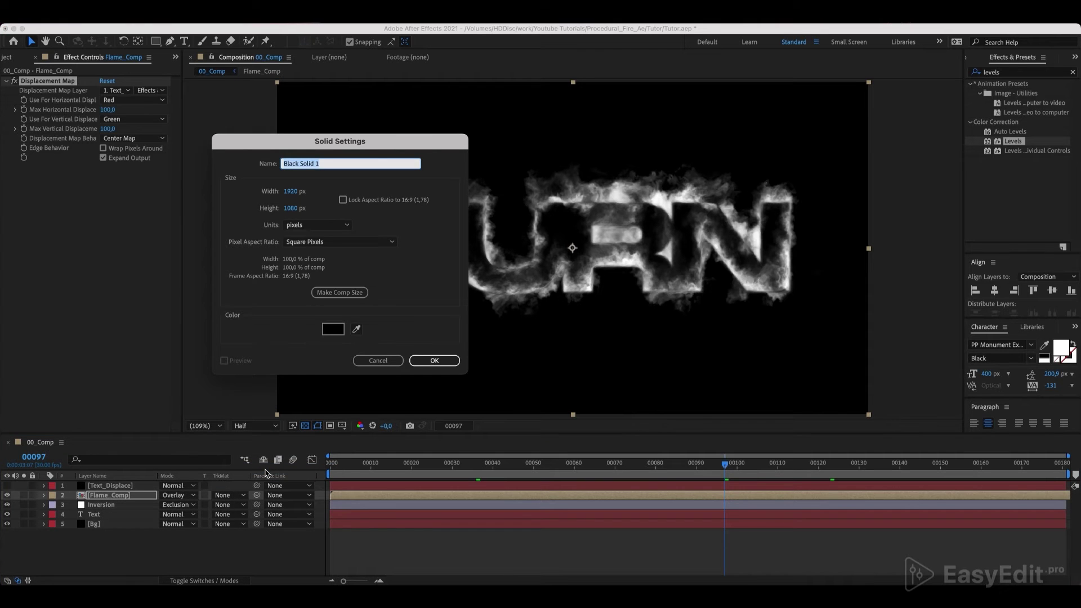
text(Overlay)
key(Return)
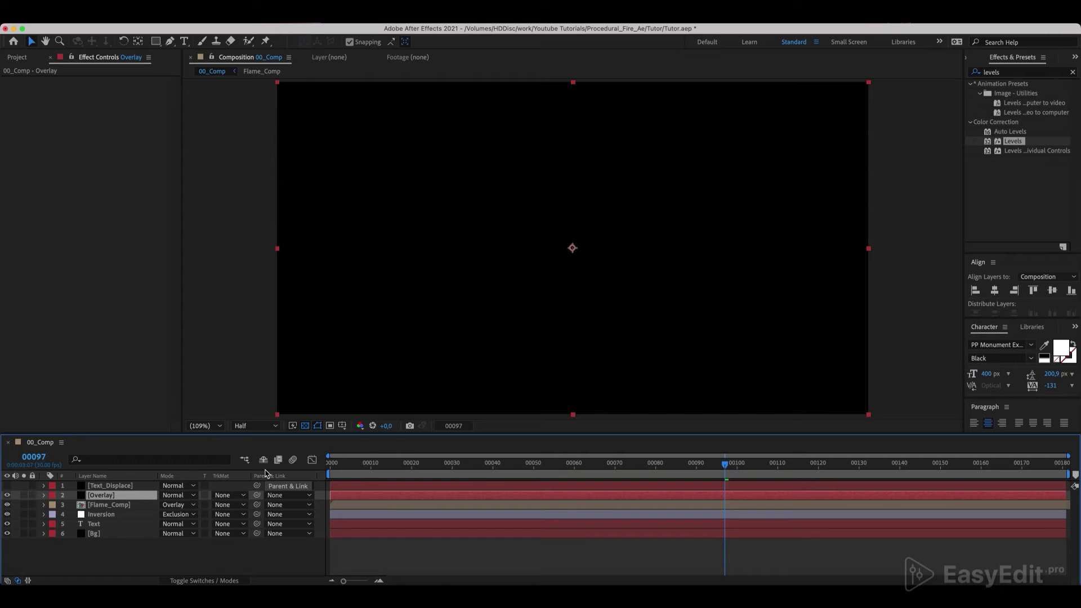
Apply the Gradient Ramp effect to the Overlay solid and swap its start and end colors.
click(1004, 72)
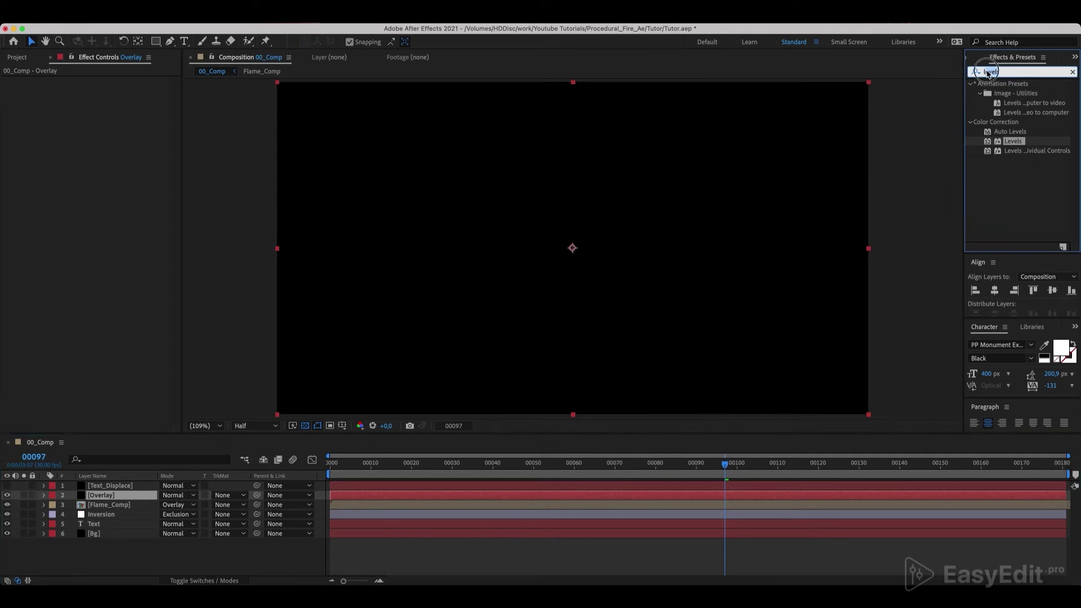
text(gradient)
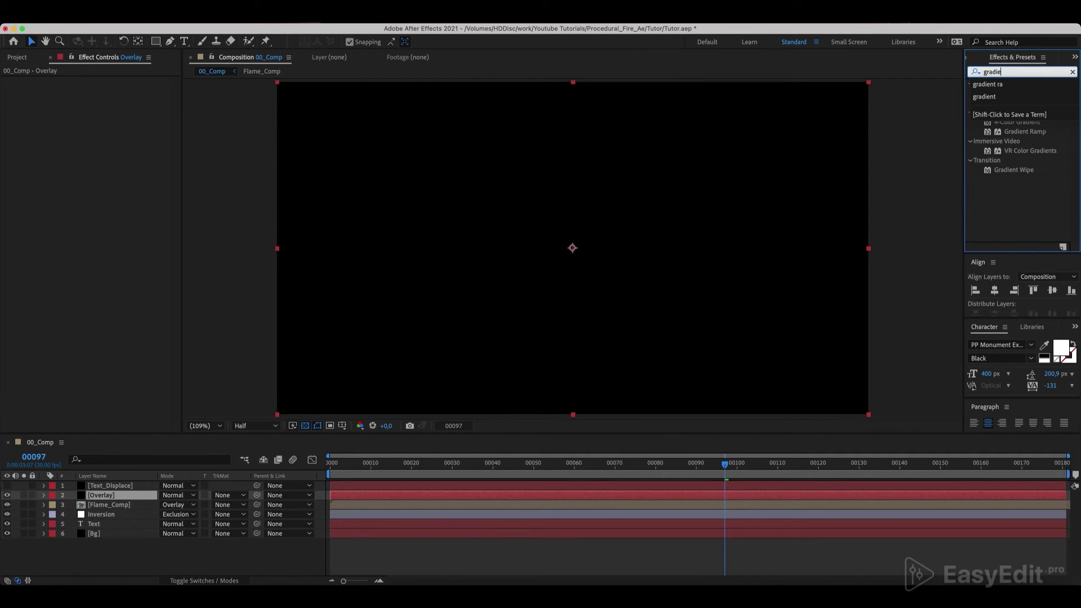
click(1004, 199)
click(1029, 134)
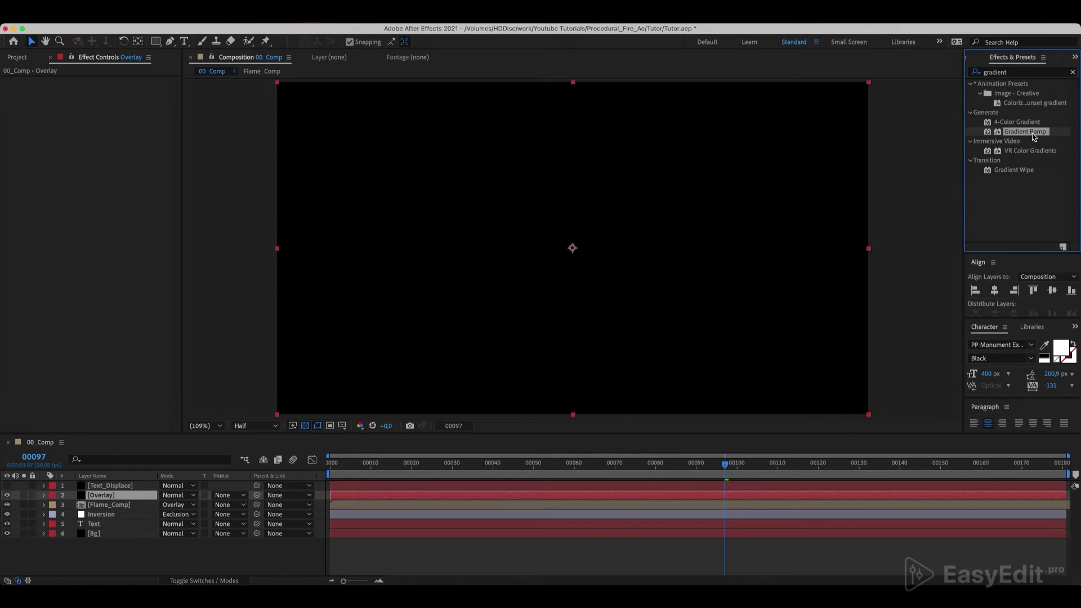
drag(1034, 135, 96, 498)
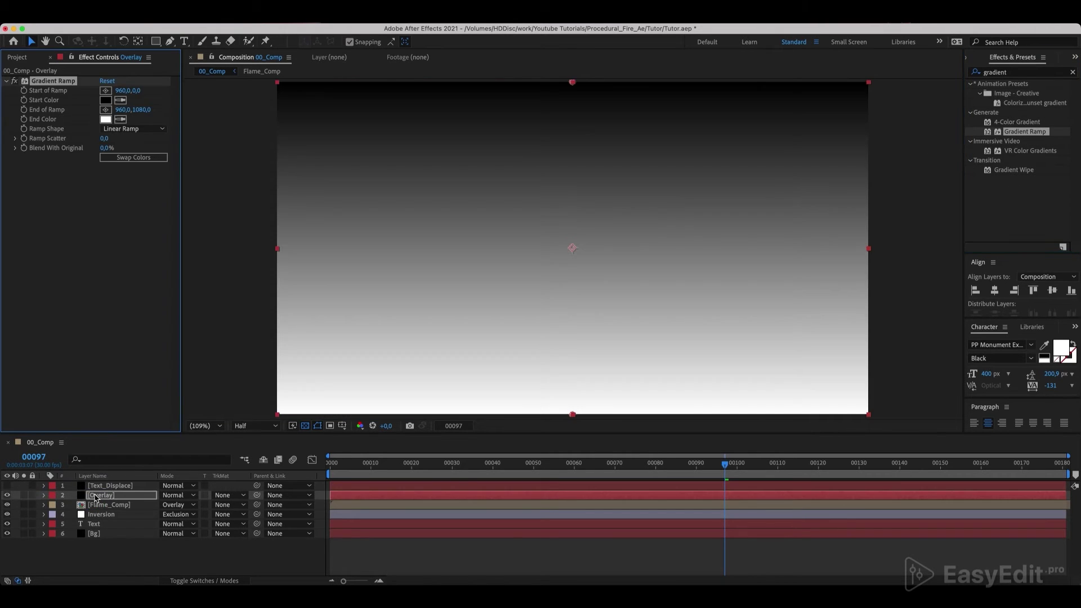
click(135, 159)
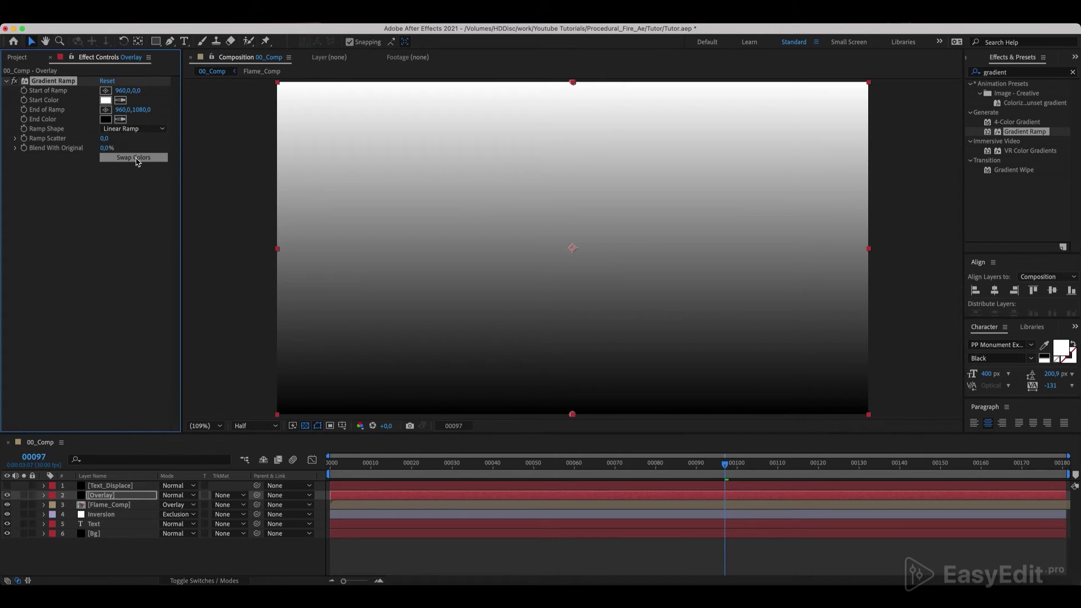
Blend the Overlay layer in Overlay mode and move its gradient's start to about 960, 312.5 and end to about 960, 696.2.
click(177, 496)
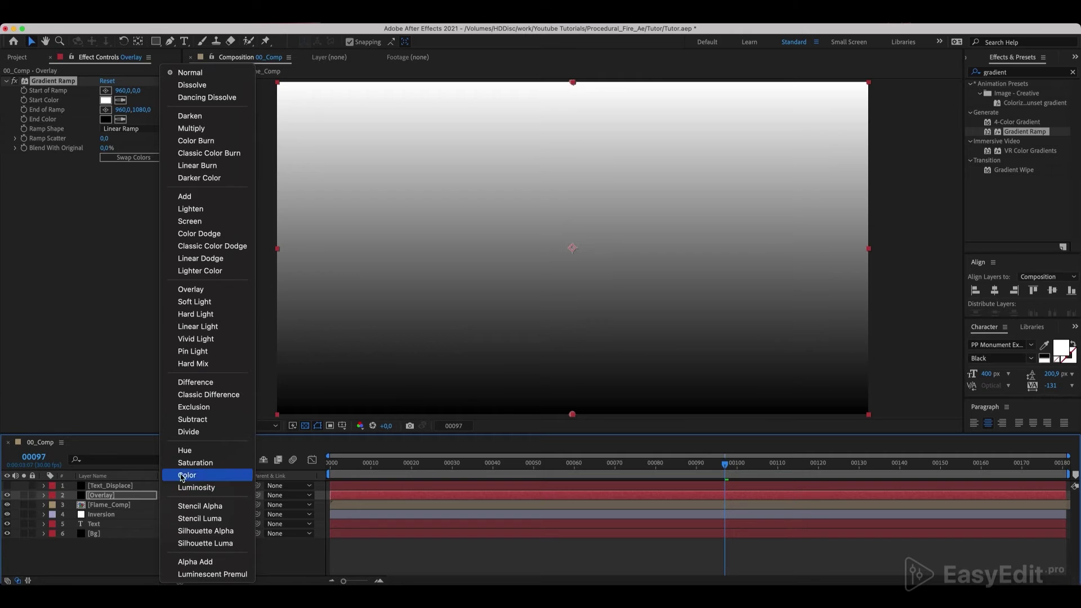
click(190, 290)
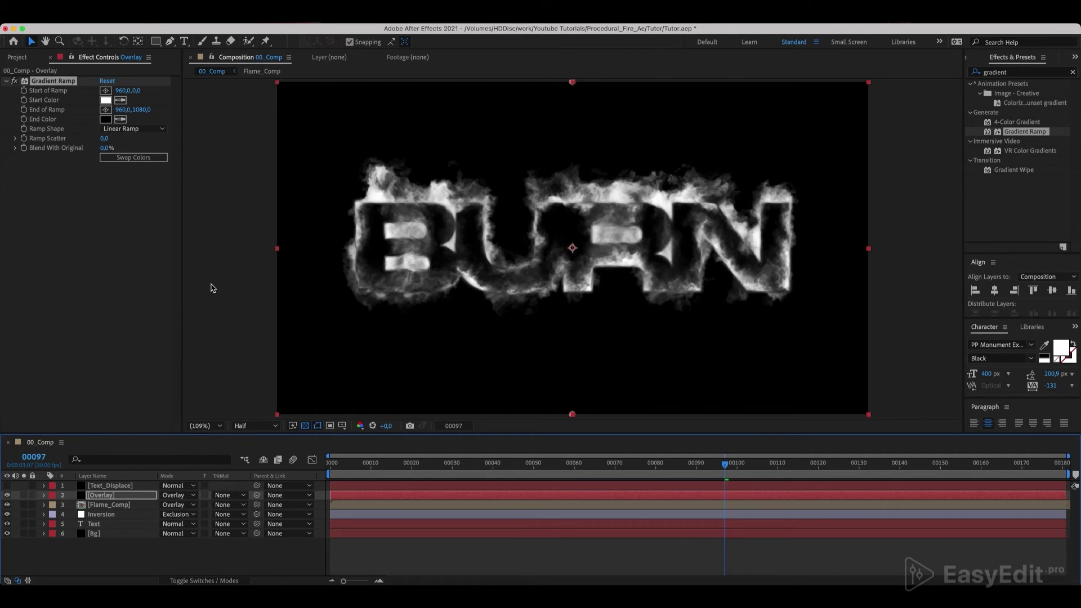
click(571, 416)
drag(571, 416, 568, 311)
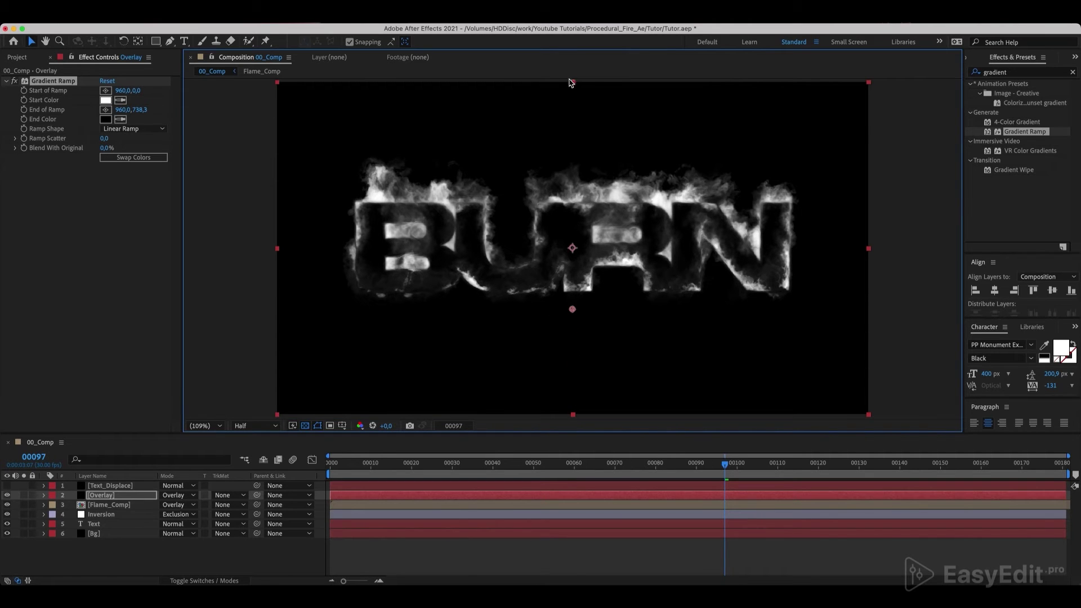
mouse_move(572, 83)
mouse_down()
mouse_move(568, 179)
mouse_move(570, 170)
mouse_up()
drag(571, 309, 573, 303)
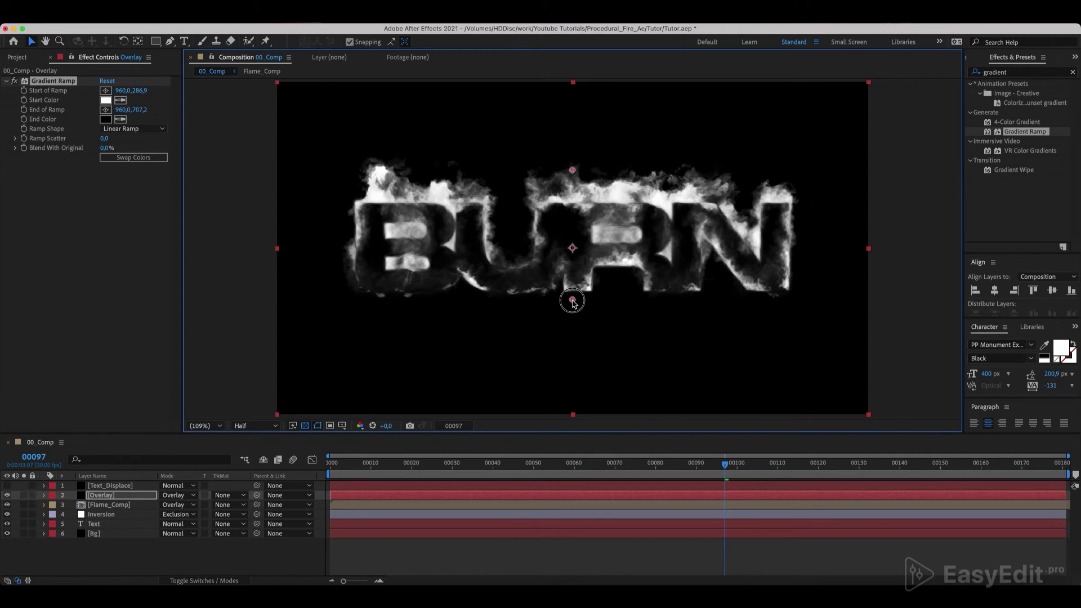
drag(573, 173, 573, 179)
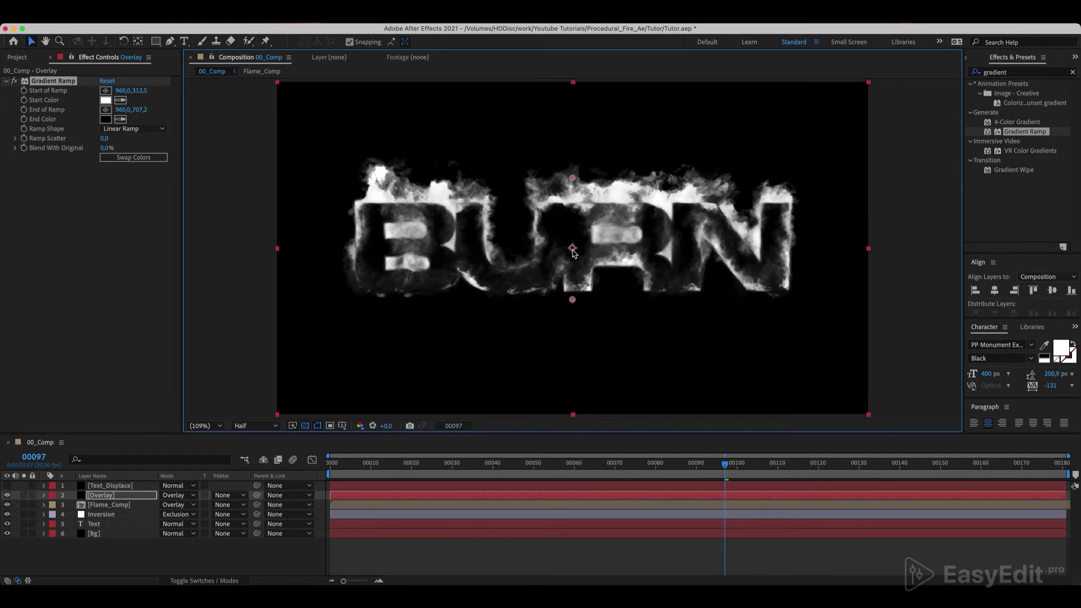
drag(573, 300, 569, 297)
Return the Overlay layer's blending mode to Normal and apply the Fractal Noise effect to it.
click(177, 496)
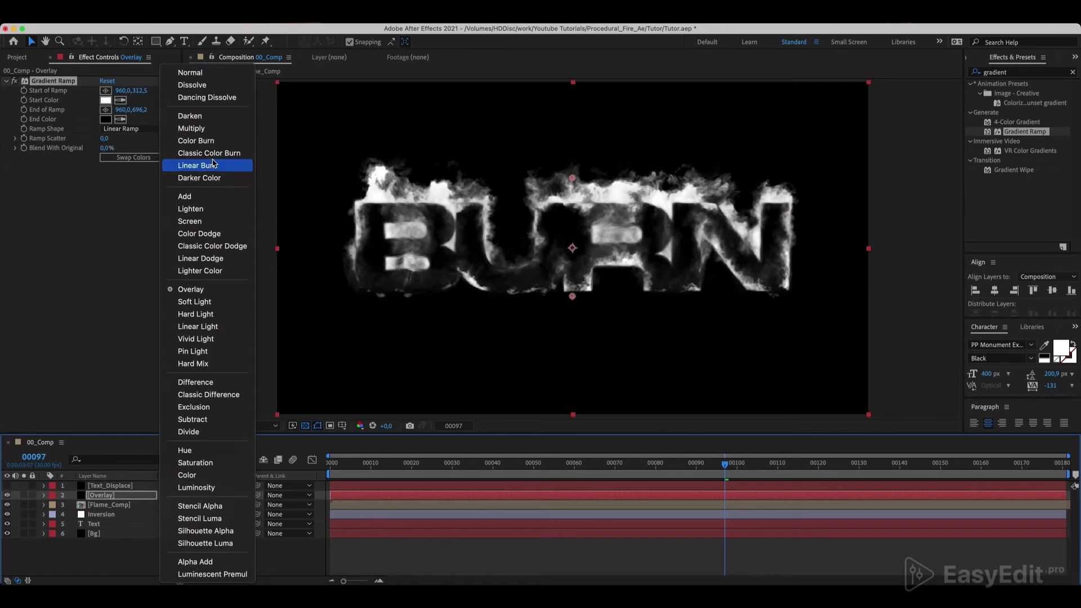
click(217, 78)
double_click(1014, 74)
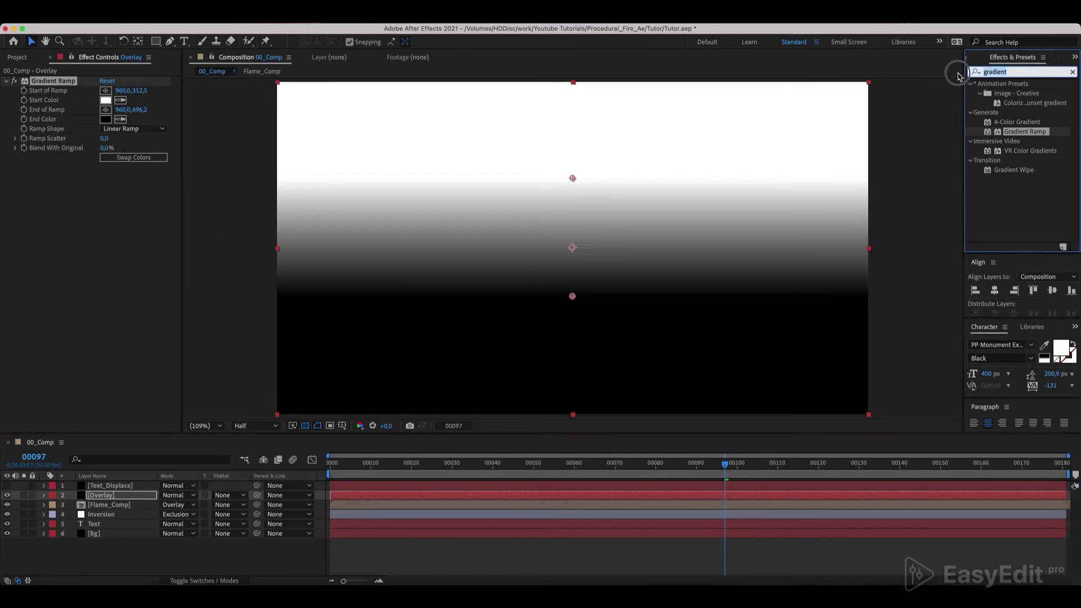
text(fractal)
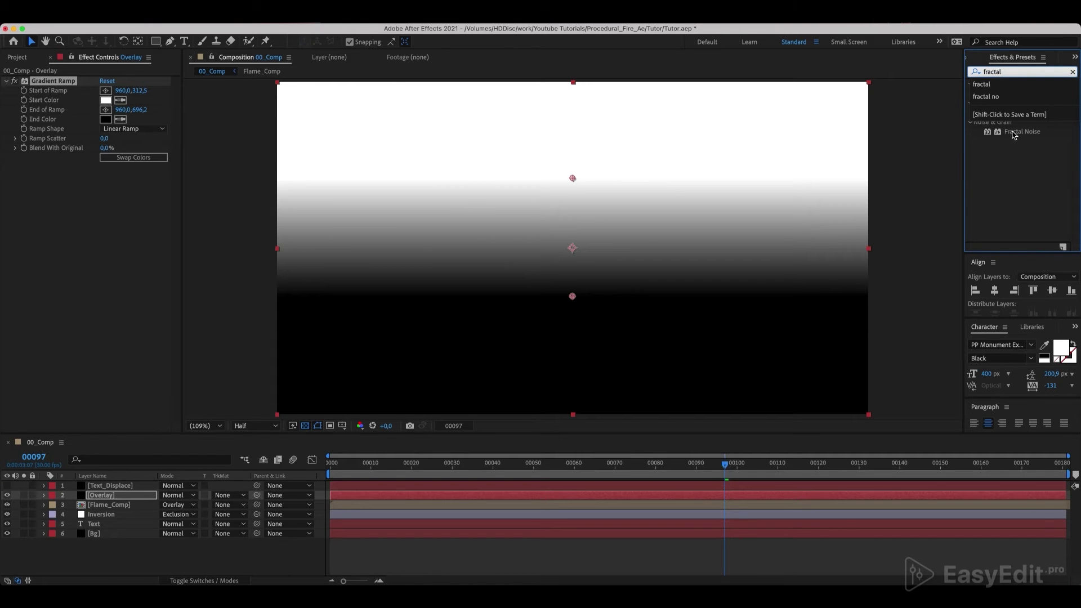
drag(1022, 132, 104, 499)
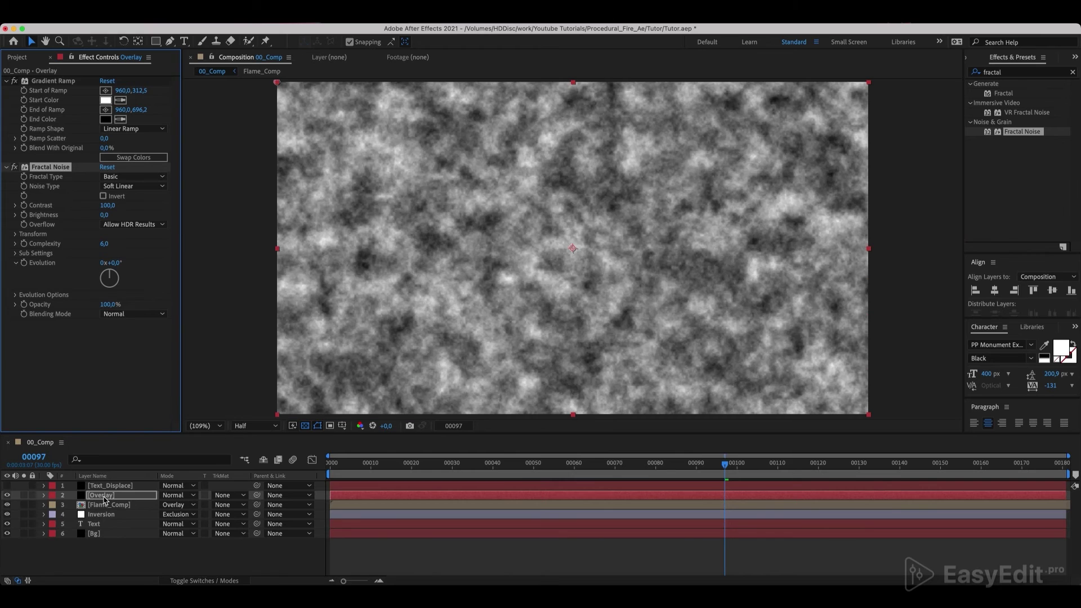
Set the Fractal Noise's fractal type to Dynamic, invert it, and set its contrast to 150.
click(127, 177)
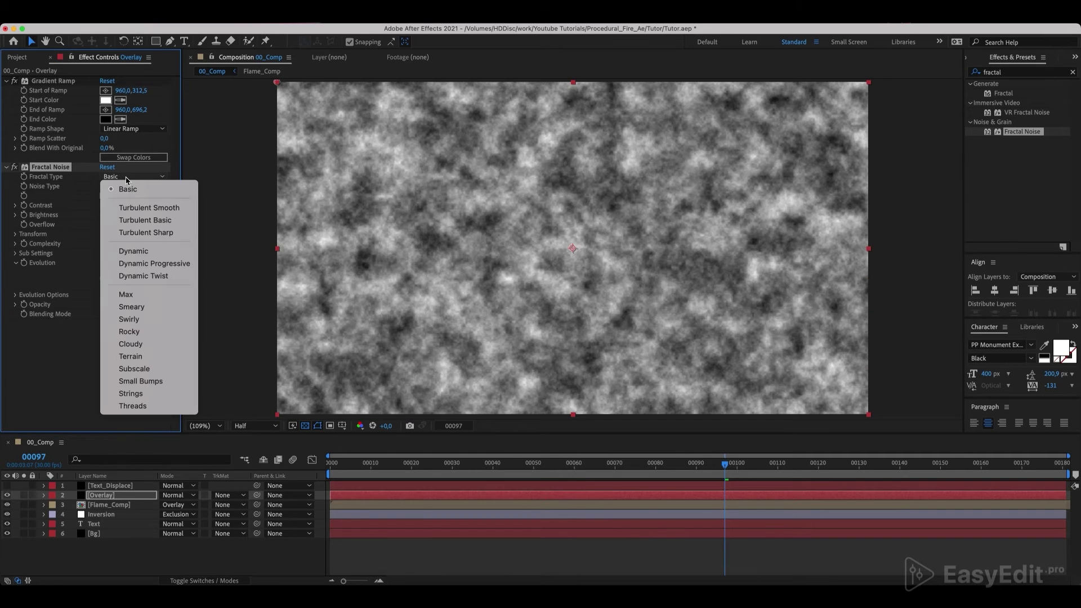
click(130, 251)
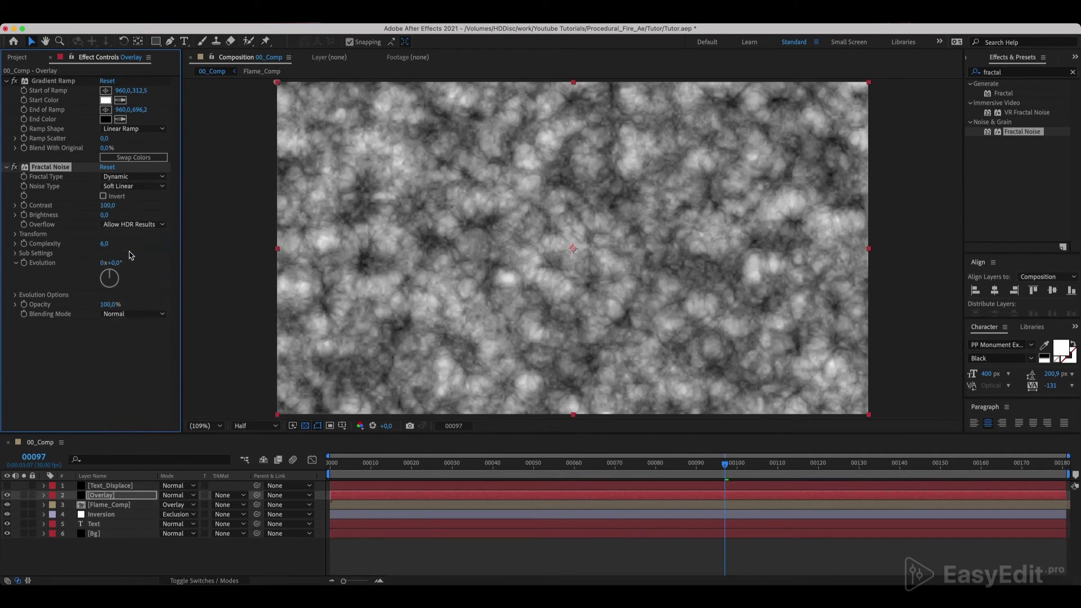
click(103, 196)
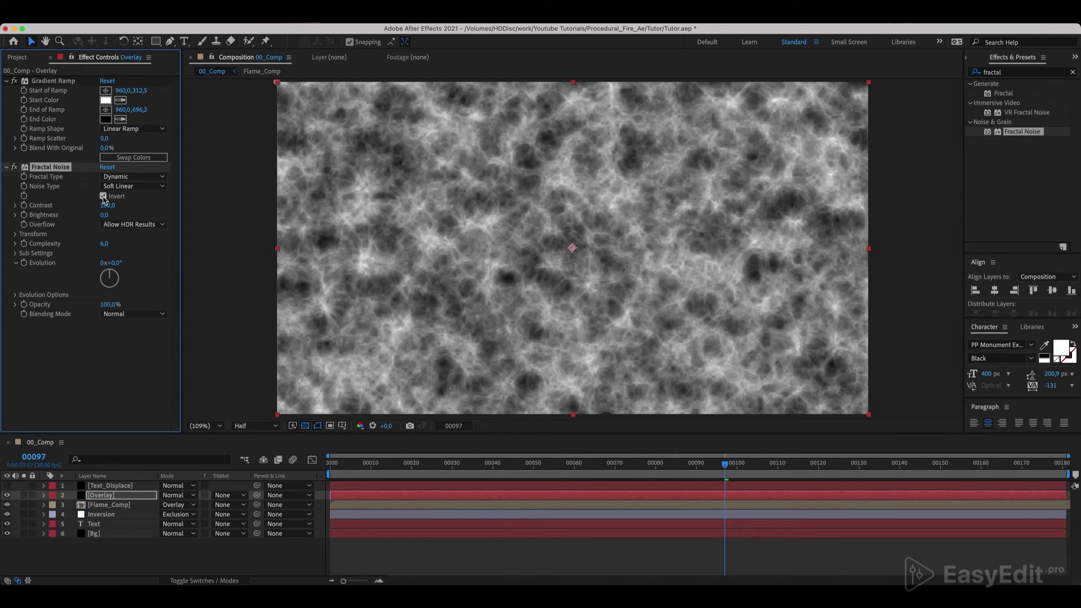
click(107, 205)
text(150)
key(Return)
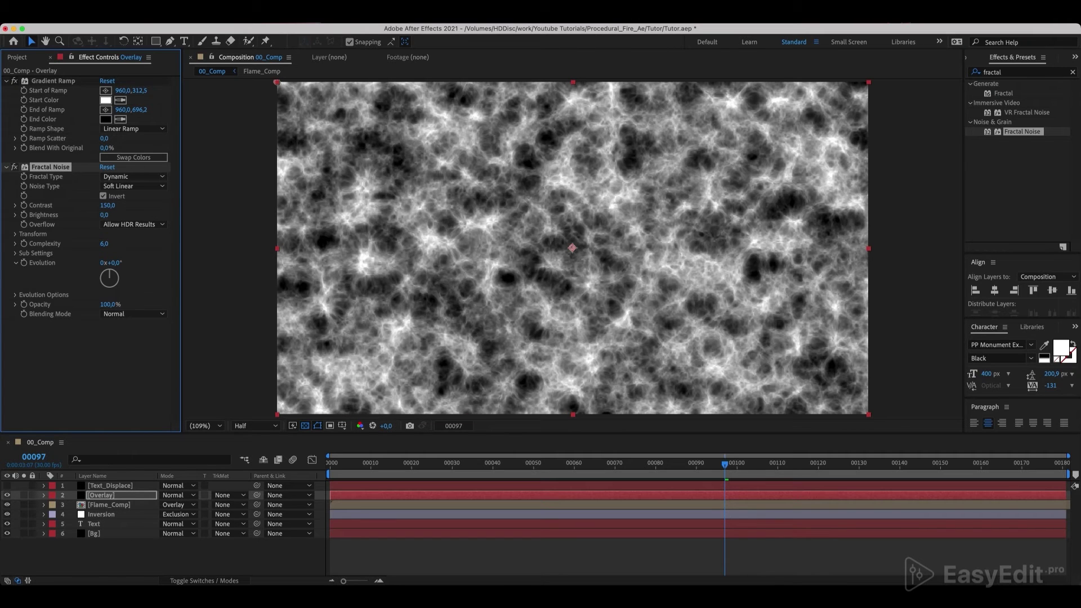
Set the Fractal Noise's uniform scale to 200 and save the project.
click(15, 235)
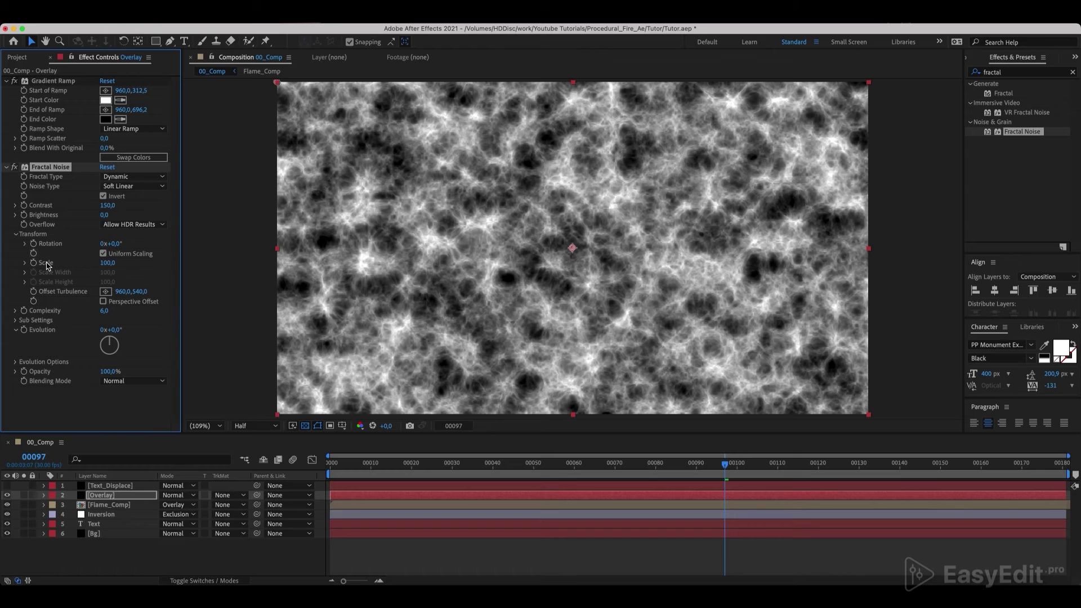
click(106, 263)
text(200)
click(25, 262)
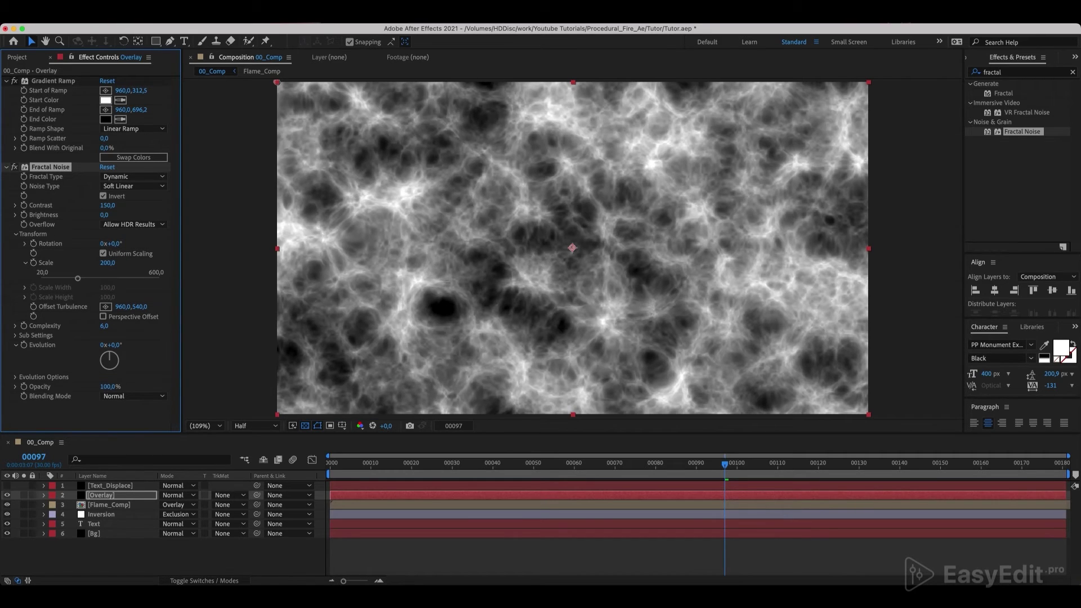
key(super+s)
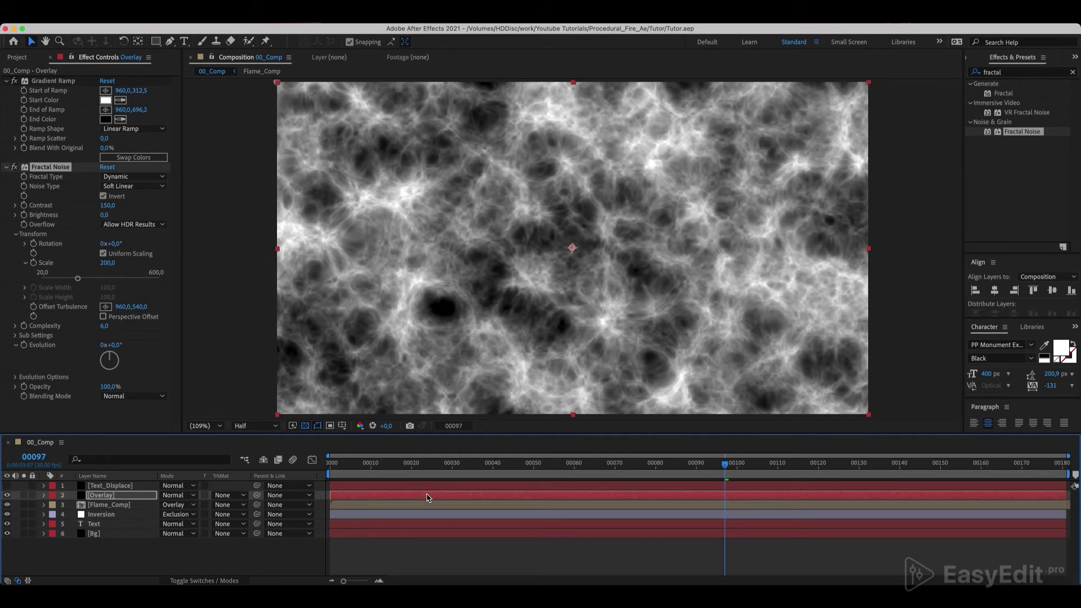
Keyframe the Fractal Noise's Offset Turbulence at frame 0 and at 960, -1250 on frame 180, and set the effect's blending mode to Multiply.
drag(438, 474, 303, 475)
click(32, 307)
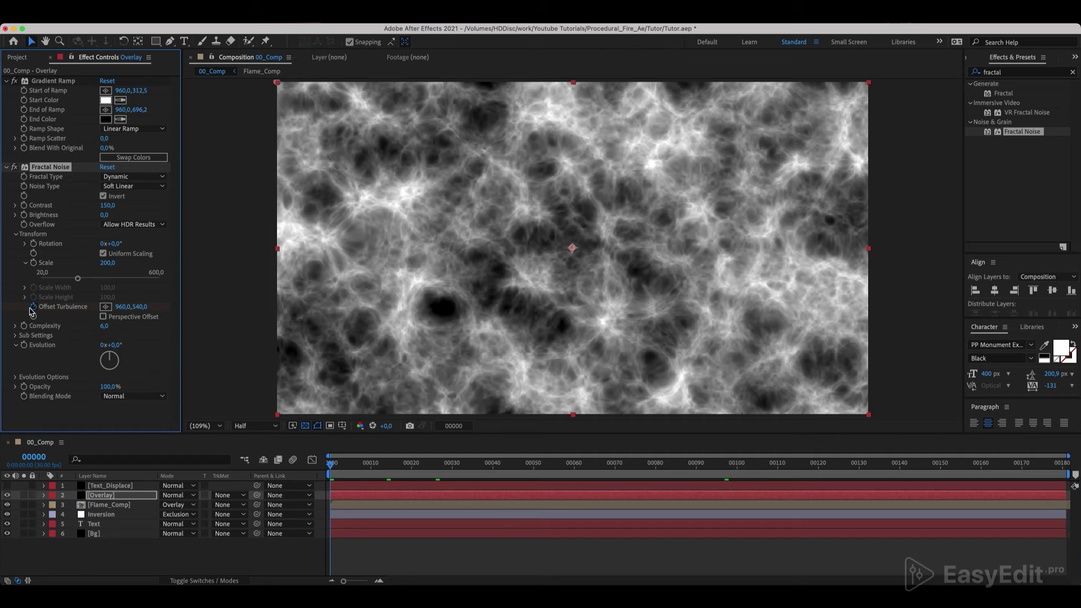
drag(434, 472, 1073, 485)
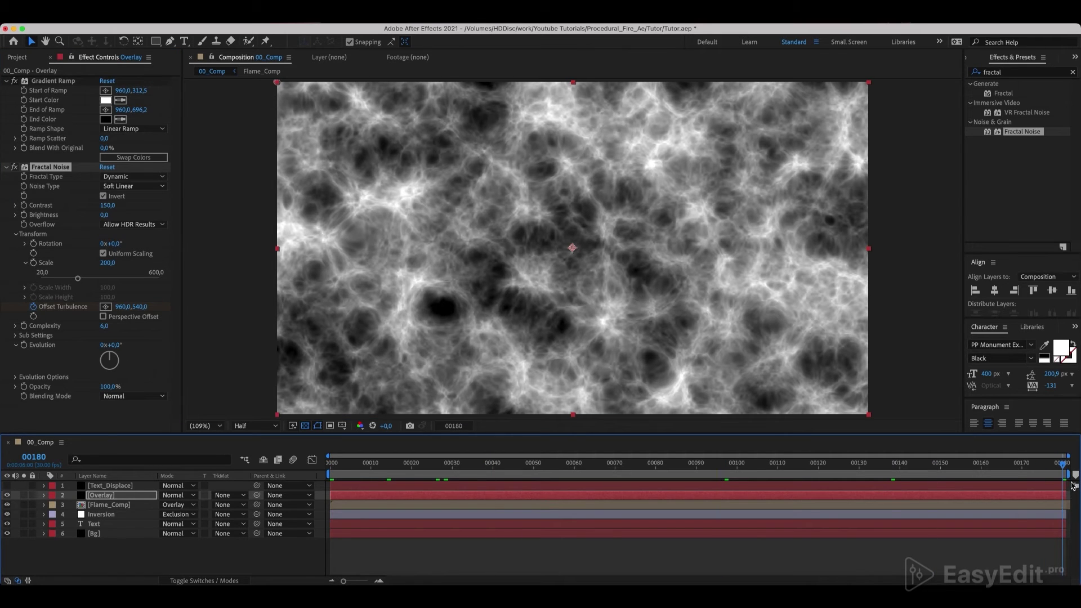
click(140, 306)
text(-1250)
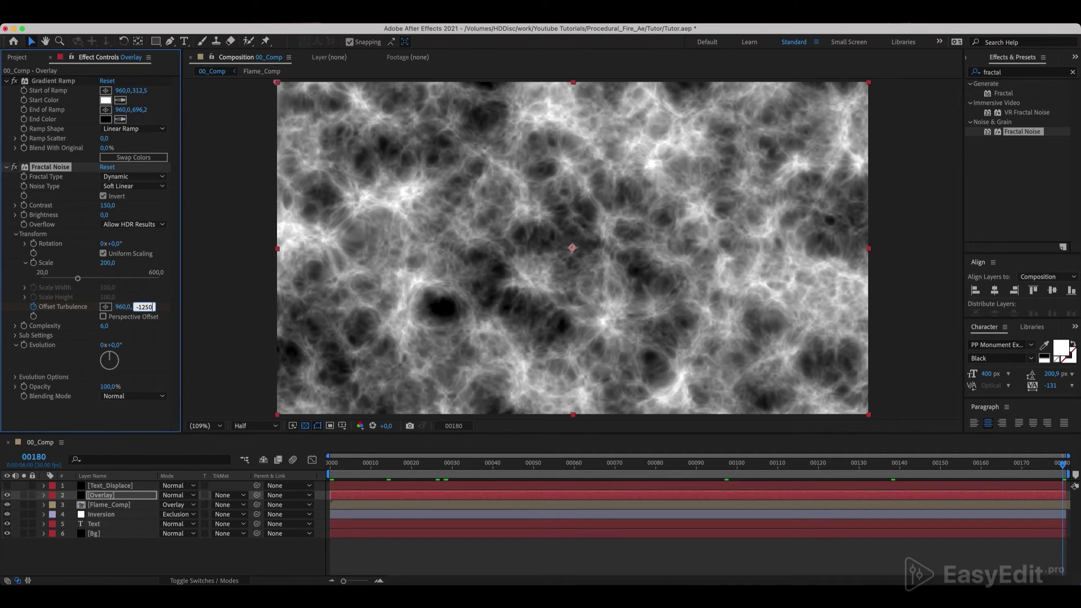
key(Return)
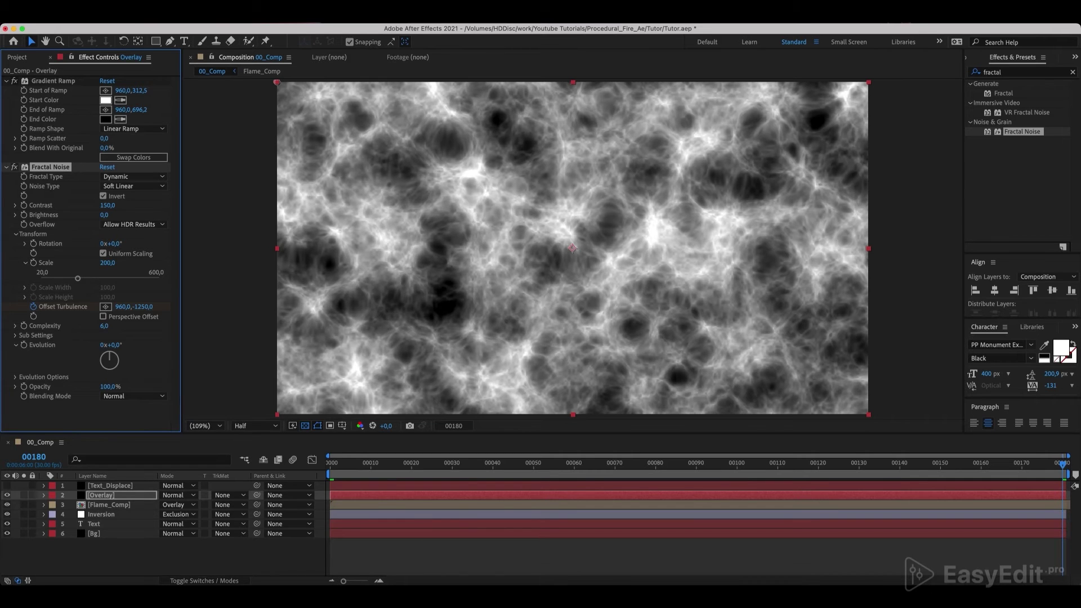
click(135, 396)
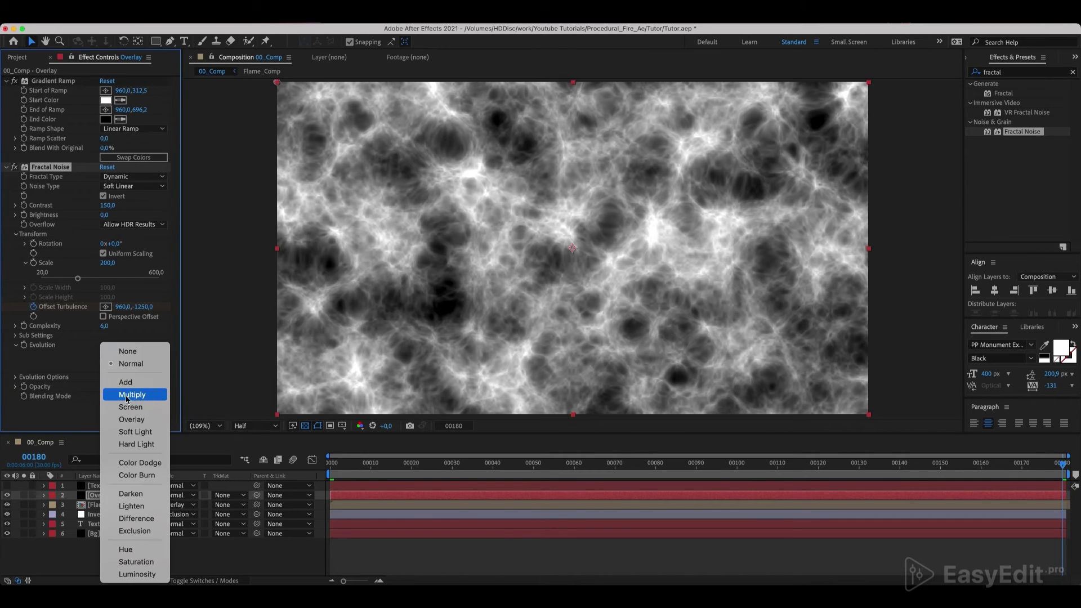
click(135, 396)
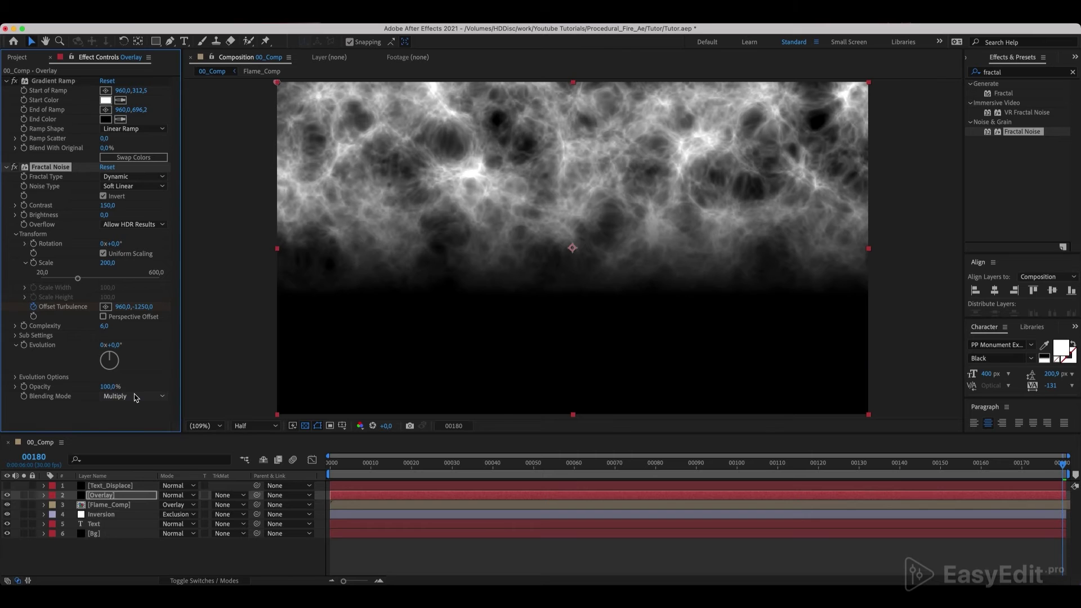
Add a second Fractal Noise effect to the Overlay layer and set its scale to 9.
drag(1020, 132, 89, 498)
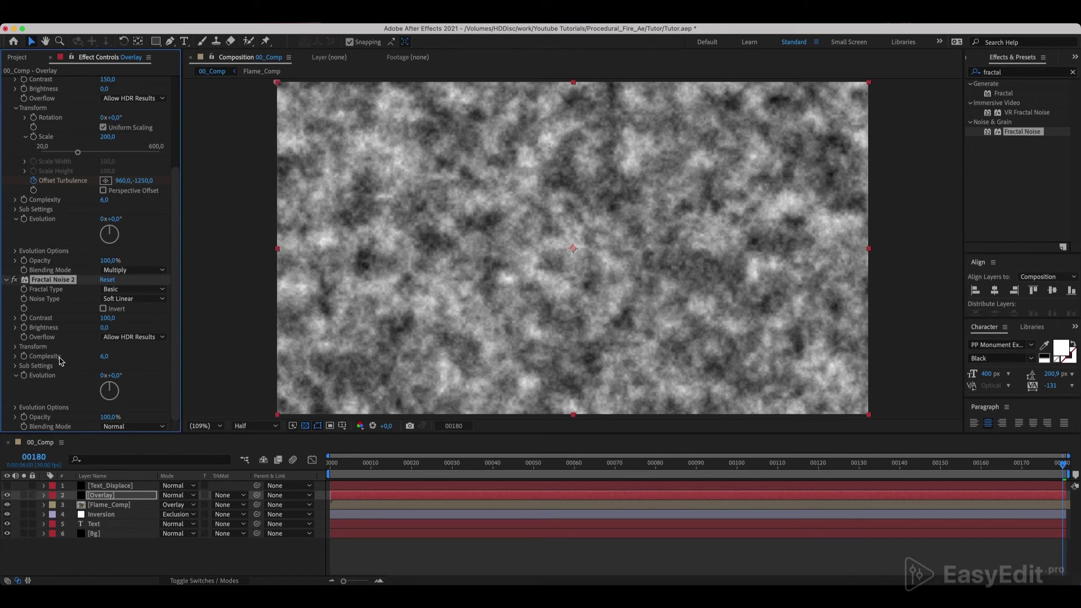
click(16, 346)
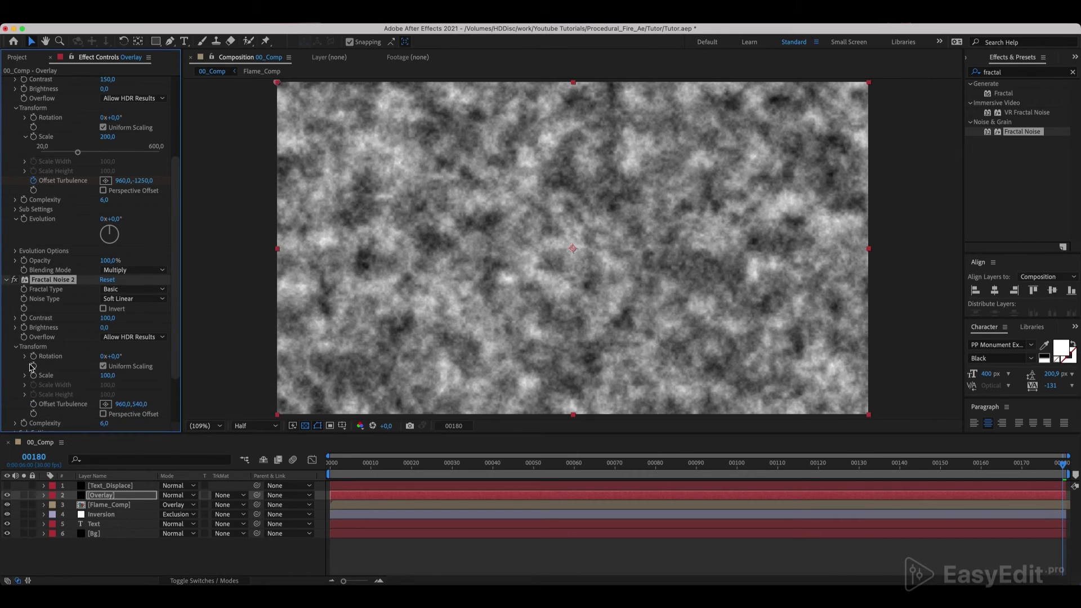
click(107, 374)
text(9)
key(Return)
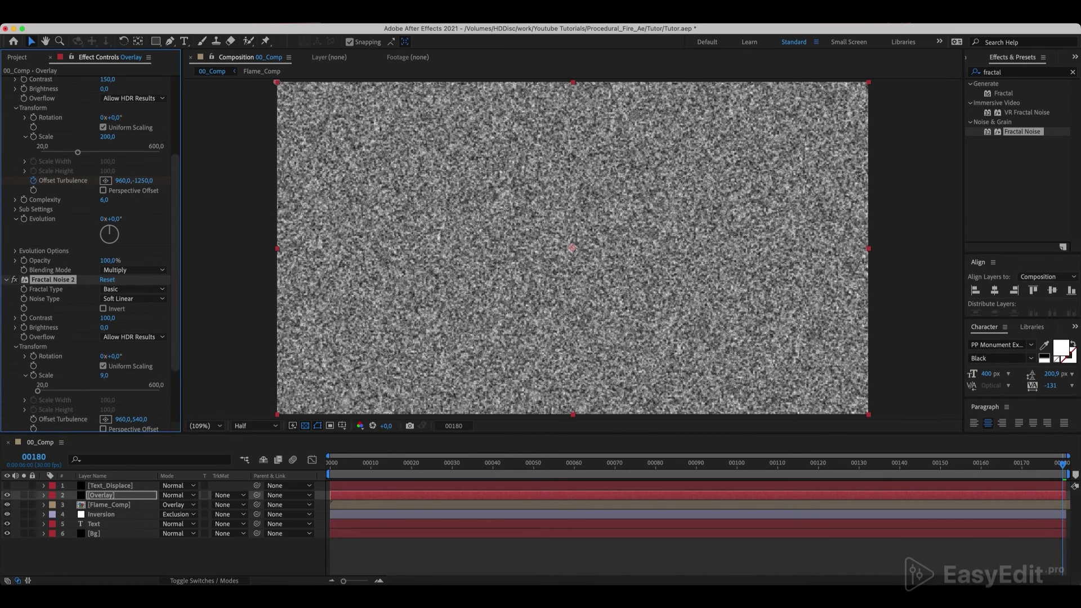
Keyframe the second Fractal Noise's Offset Turbulence at frame 0 and at 960, -540 on frame 180, and preview the animation.
scroll(75, 358, down, 4)
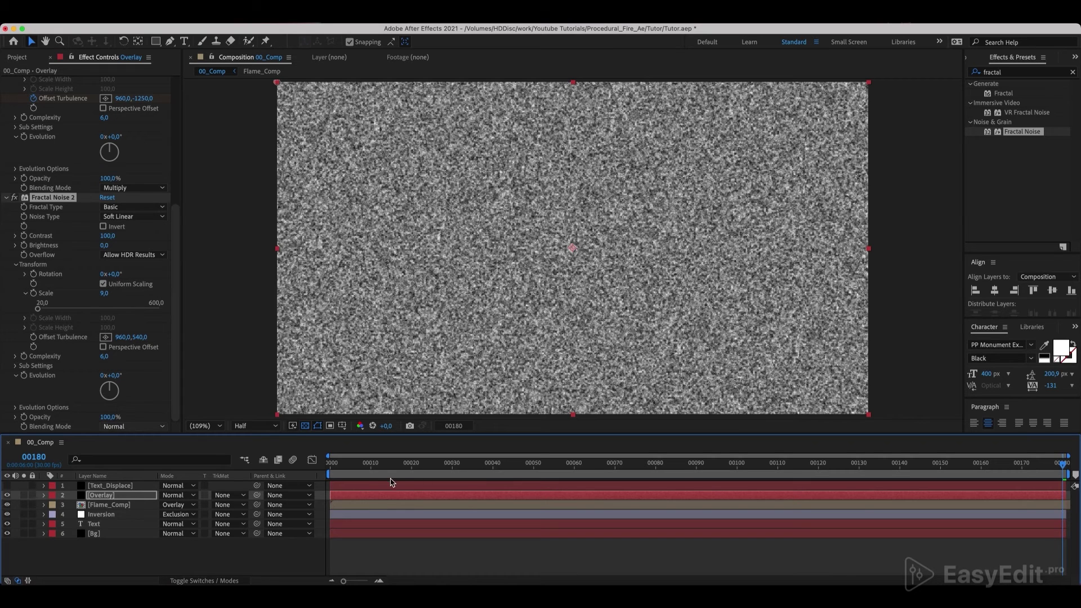
drag(385, 463, 281, 472)
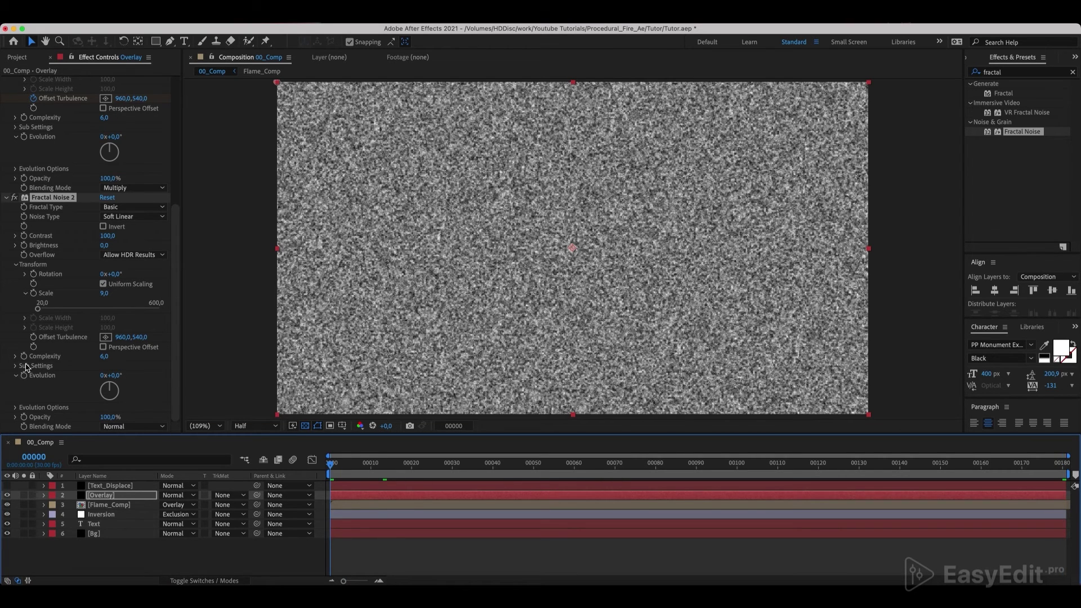
click(32, 337)
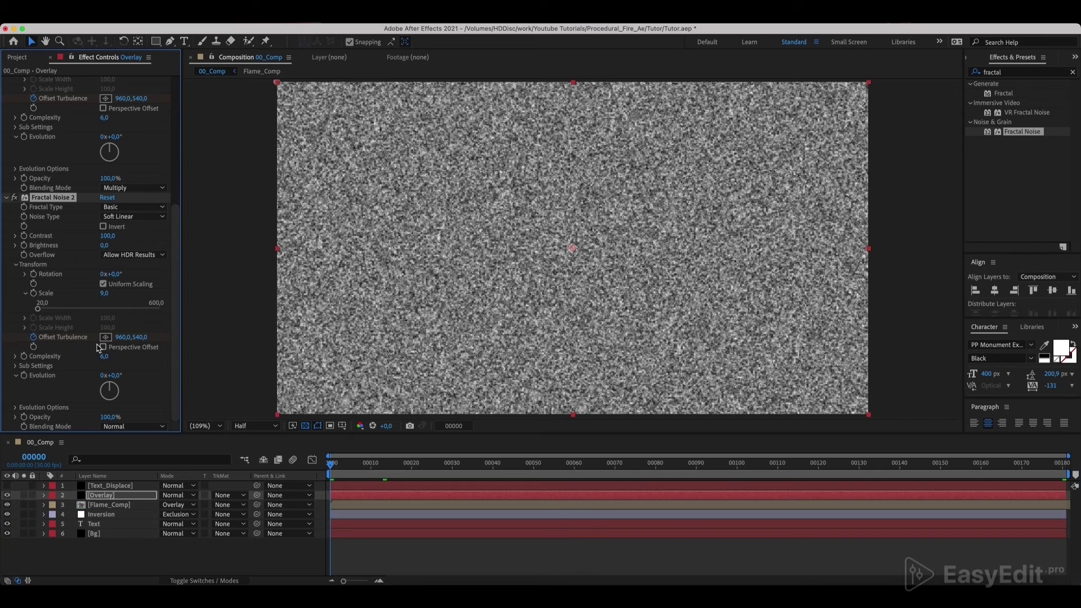
drag(912, 470, 1063, 472)
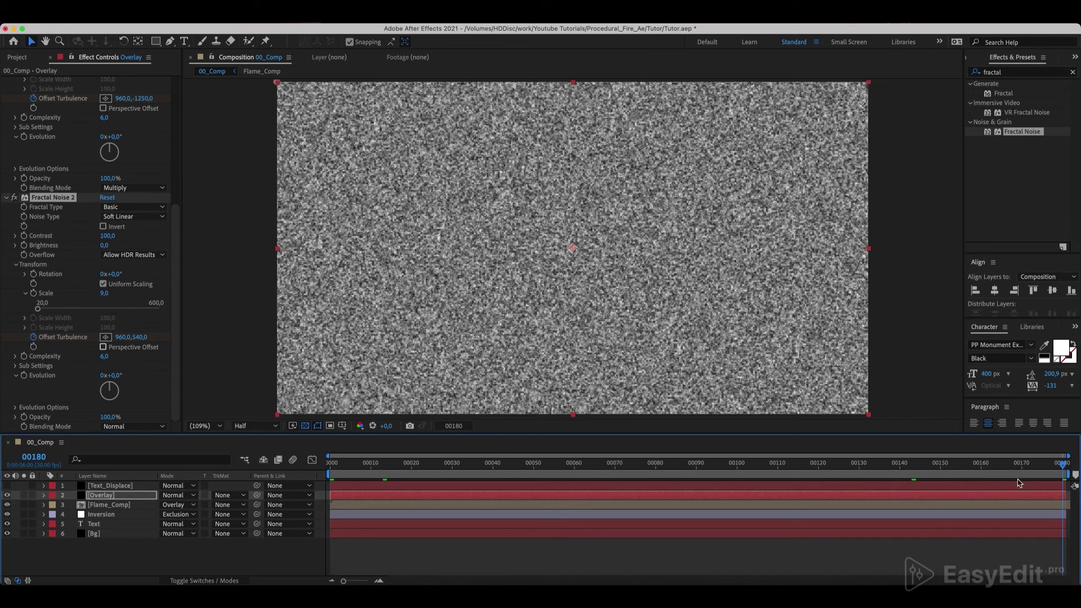
click(140, 338)
text(-)
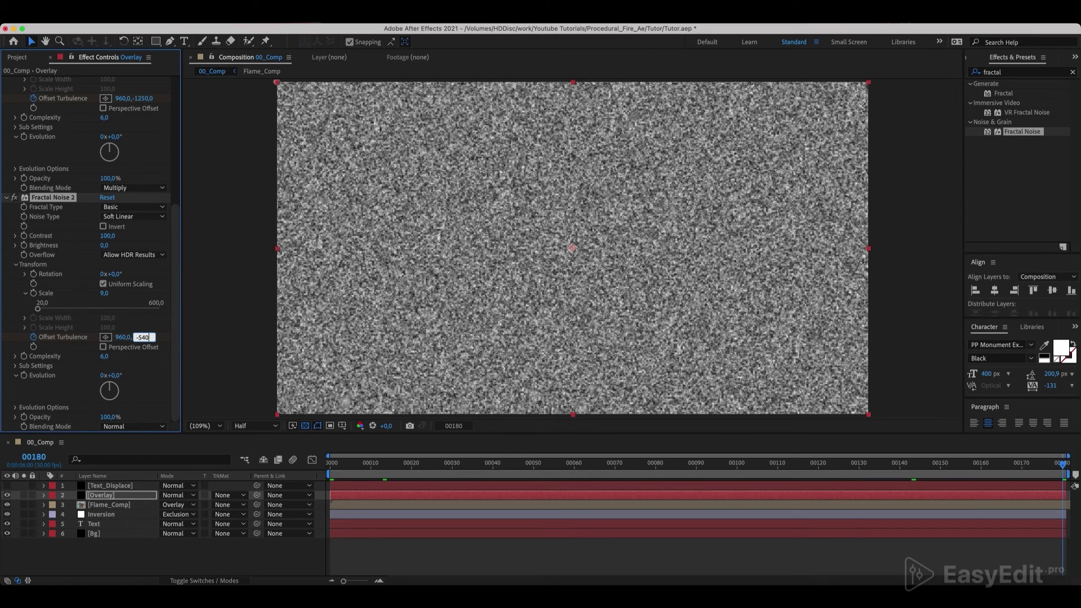
text(540)
key(Return)
click(331, 463)
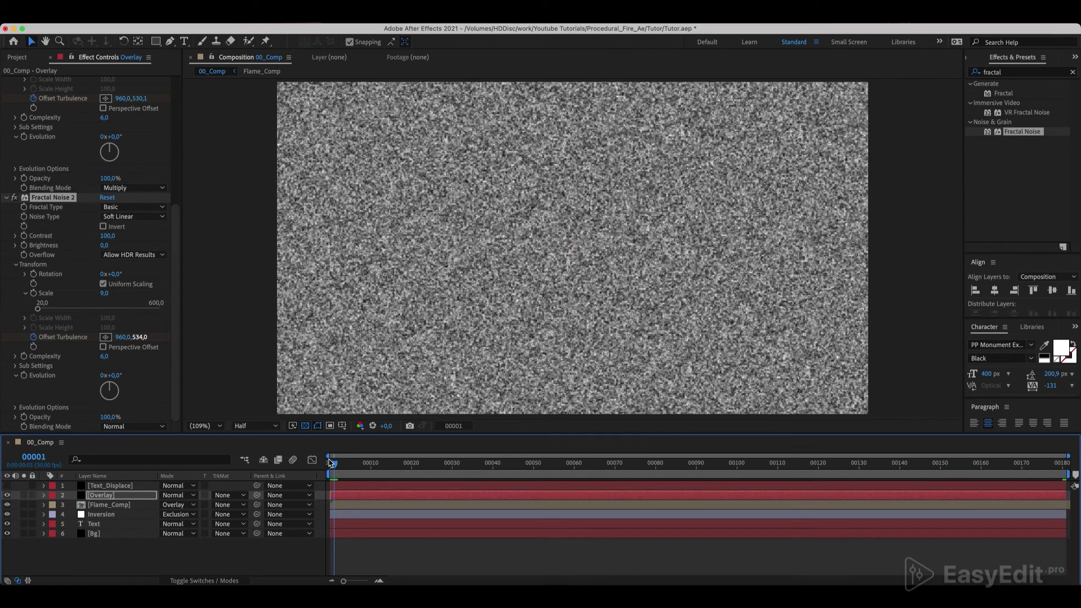
key(space)
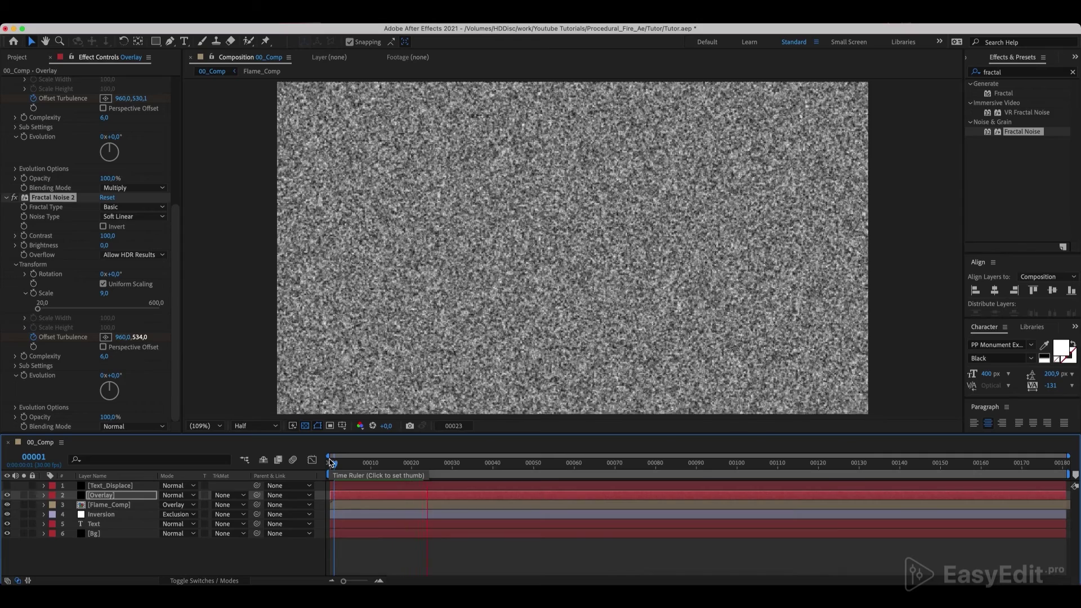
key(space)
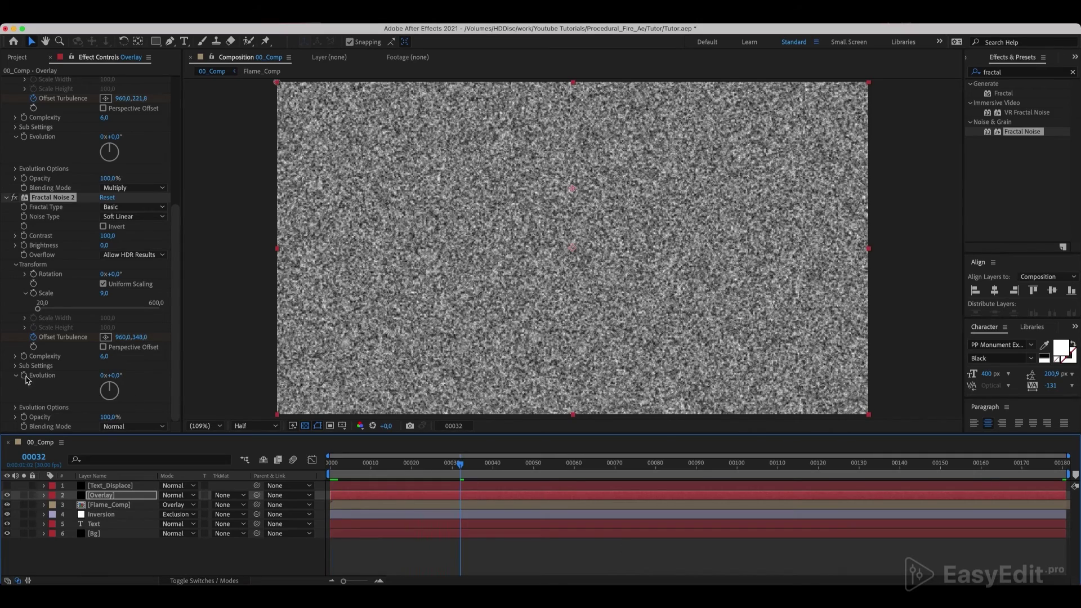
Keyframe the second Fractal Noise's Evolution at frame 0 and at 5 revolutions on frame 180.
drag(409, 472, 316, 470)
click(24, 376)
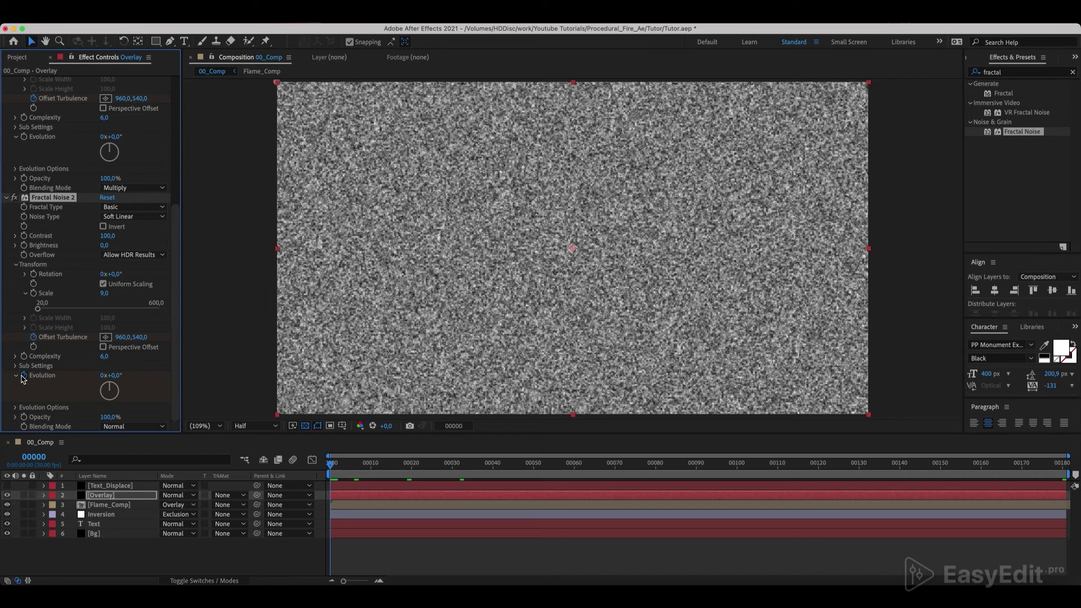
drag(695, 471, 1071, 472)
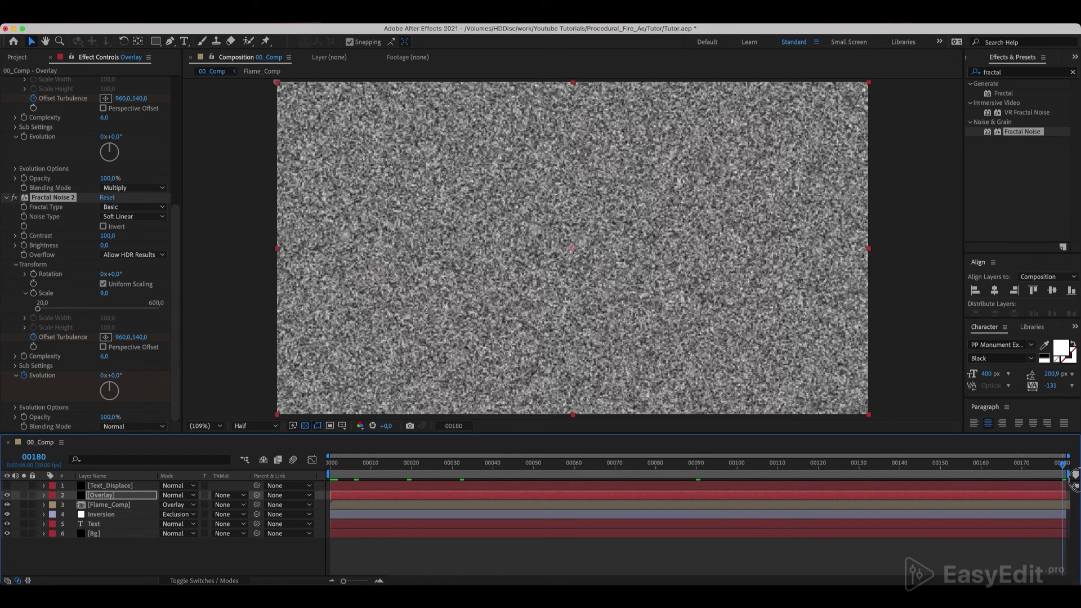
click(103, 376)
key(Return)
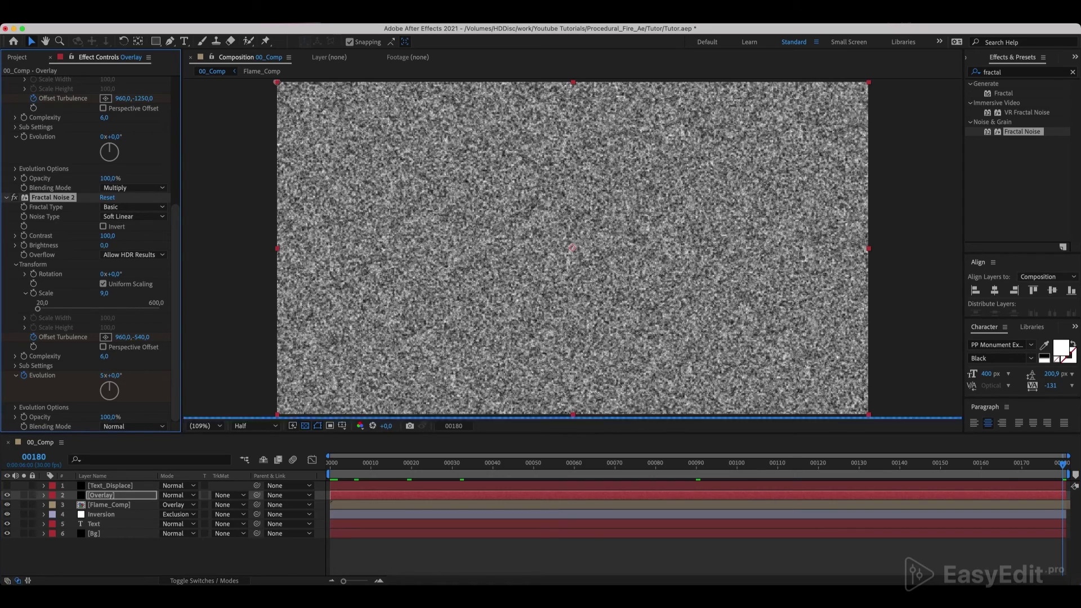
key(space)
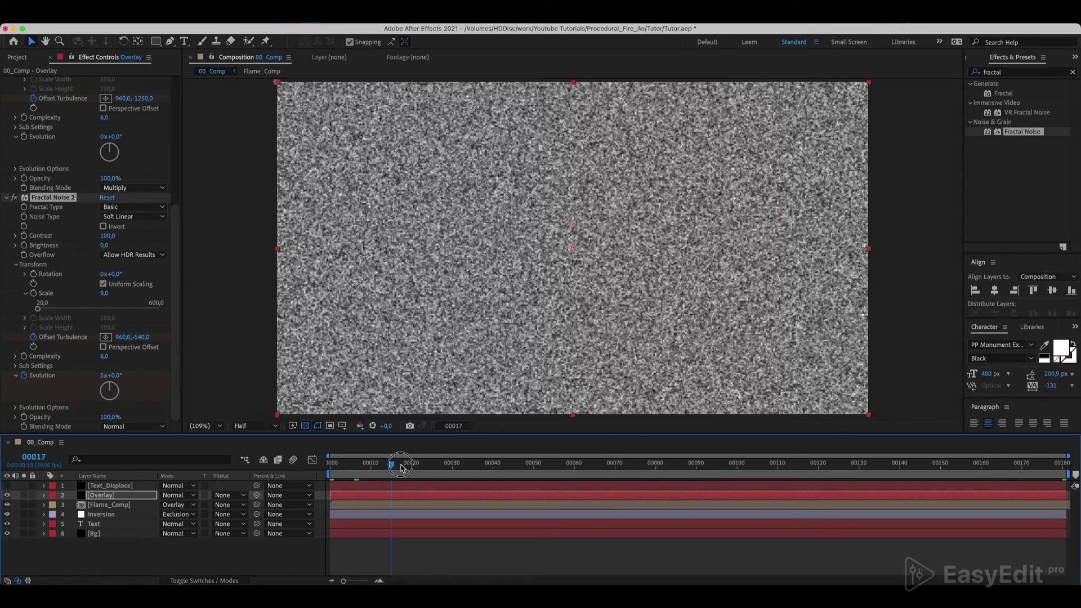
Set the second Fractal Noise's blending mode to Add, contrast to 50 and brightness to -48, and preview the result.
click(117, 428)
click(133, 385)
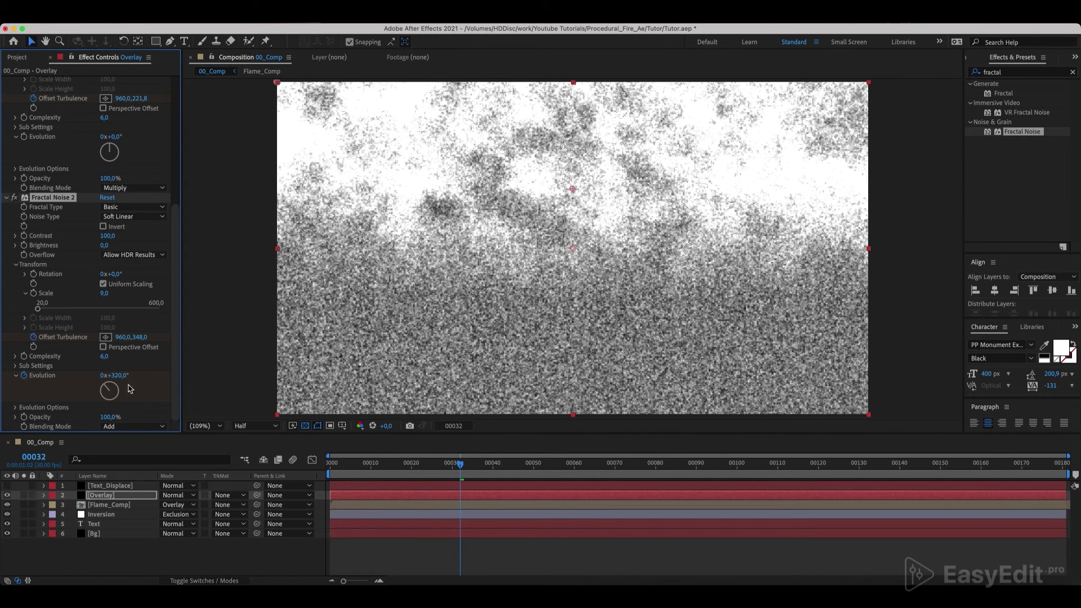
click(108, 236)
key(Return)
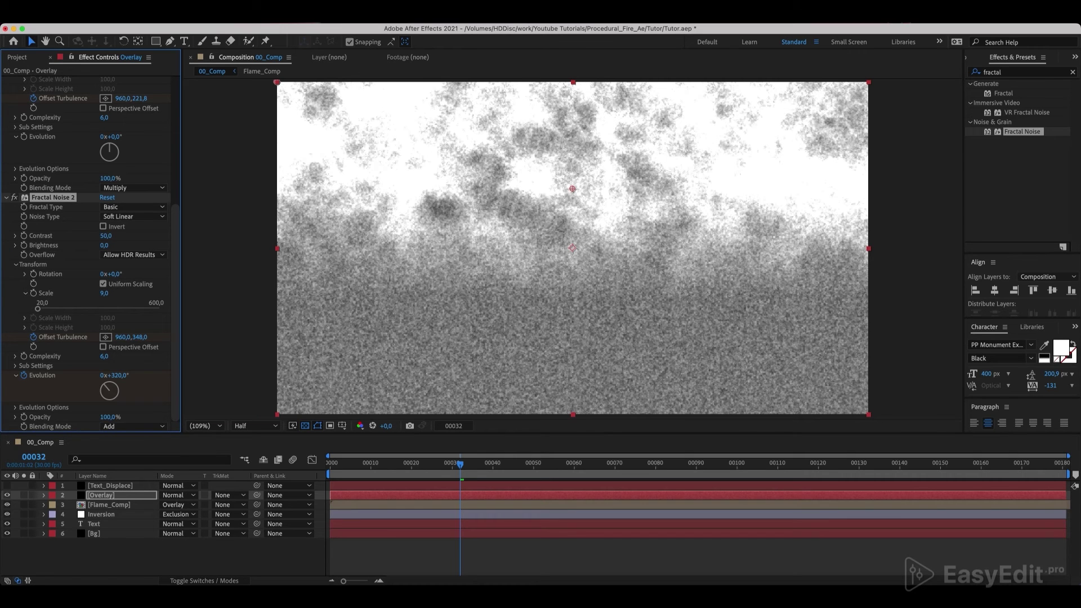
click(104, 246)
text(-48)
key(Return)
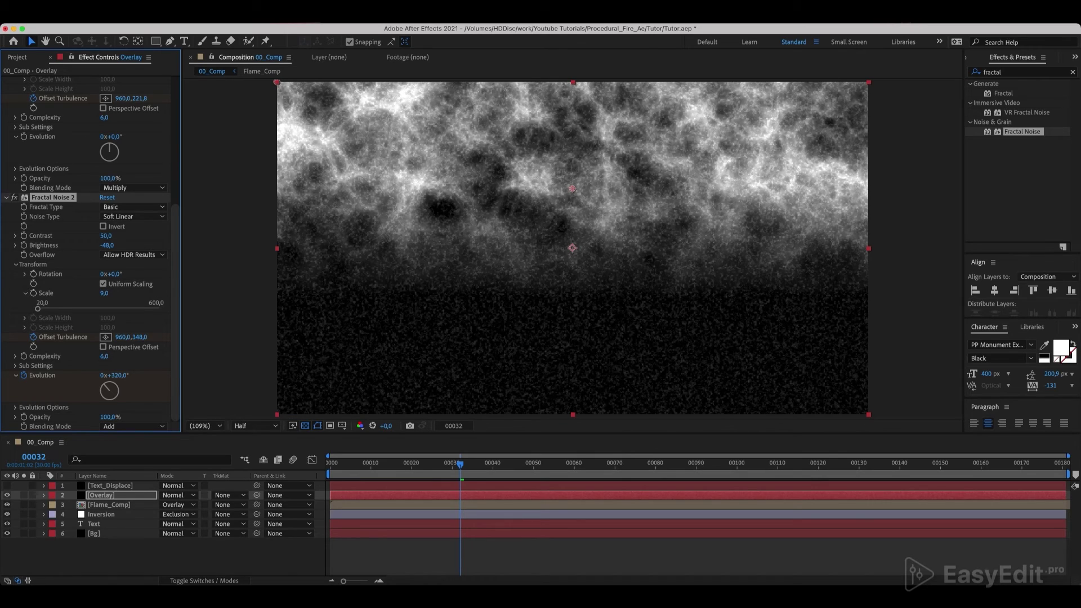
key(space)
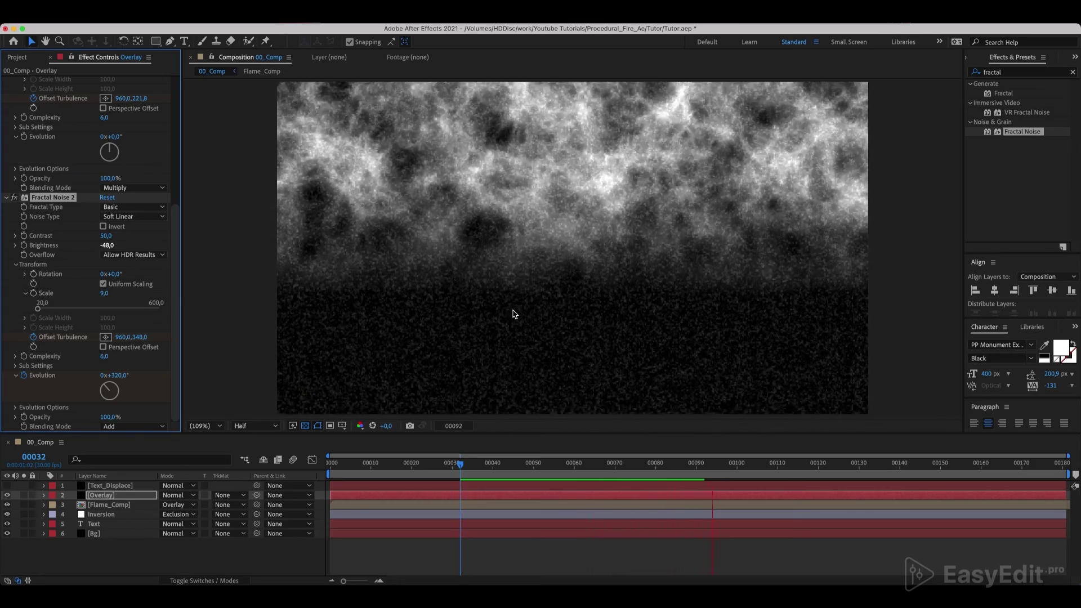
key(space)
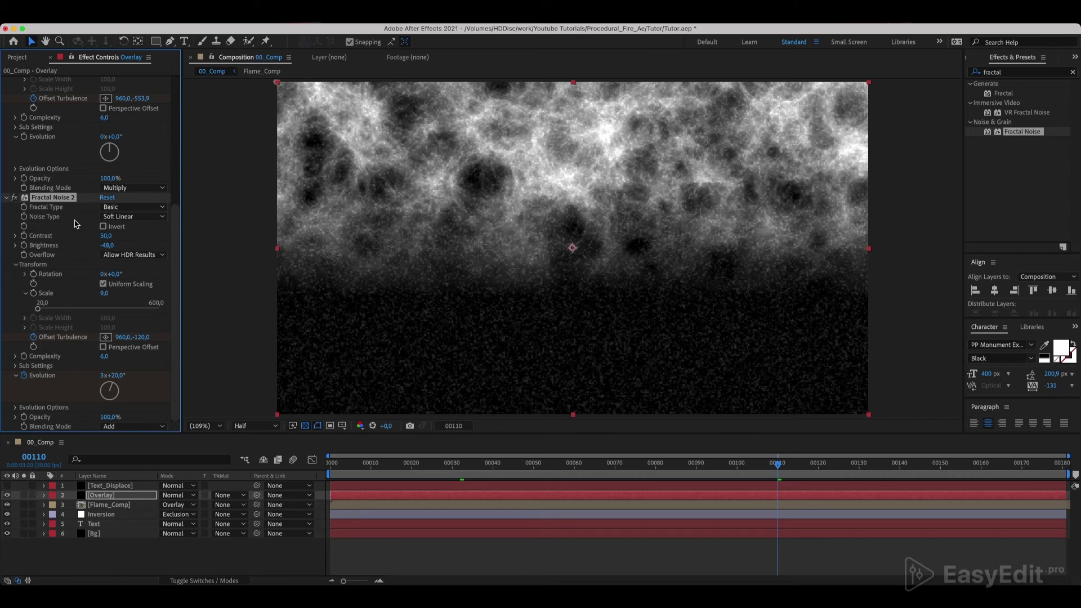
Lower the Gradient Ramp's end point on the Overlay layer to about 960, 744.
scroll(72, 210, up, 8)
scroll(32, 166, up, 2)
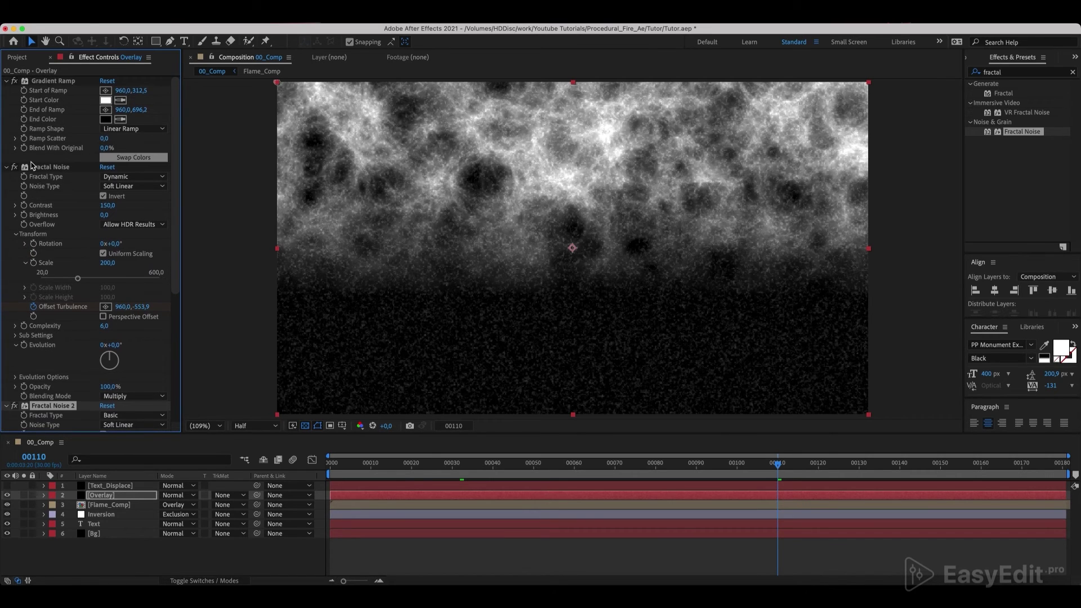
click(55, 81)
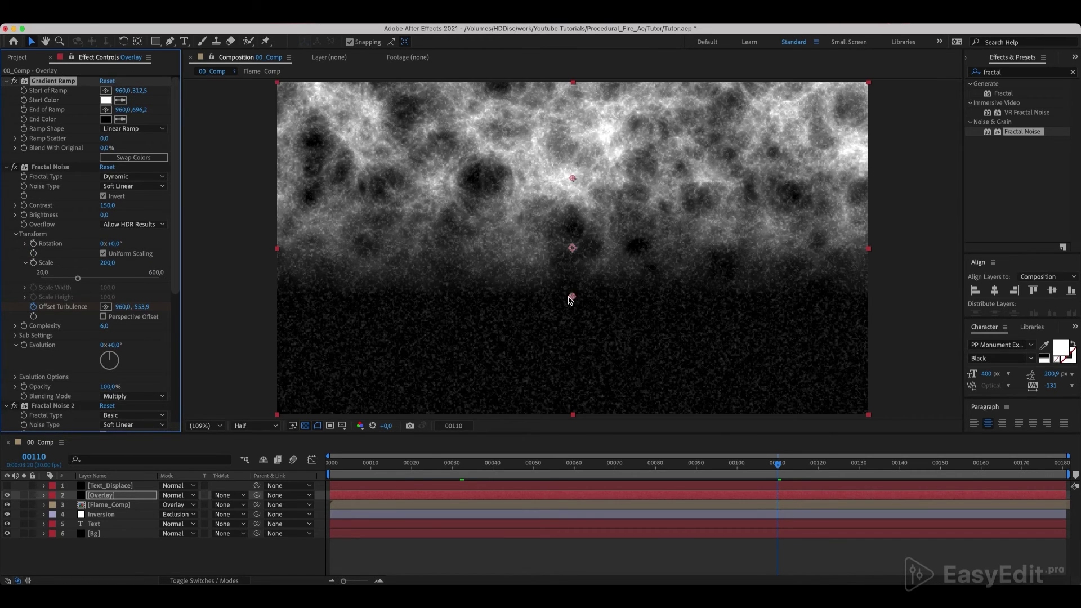
drag(573, 297, 573, 311)
Apply the Turbulent Displace effect to the Overlay layer and set its size to 30.
click(1018, 74)
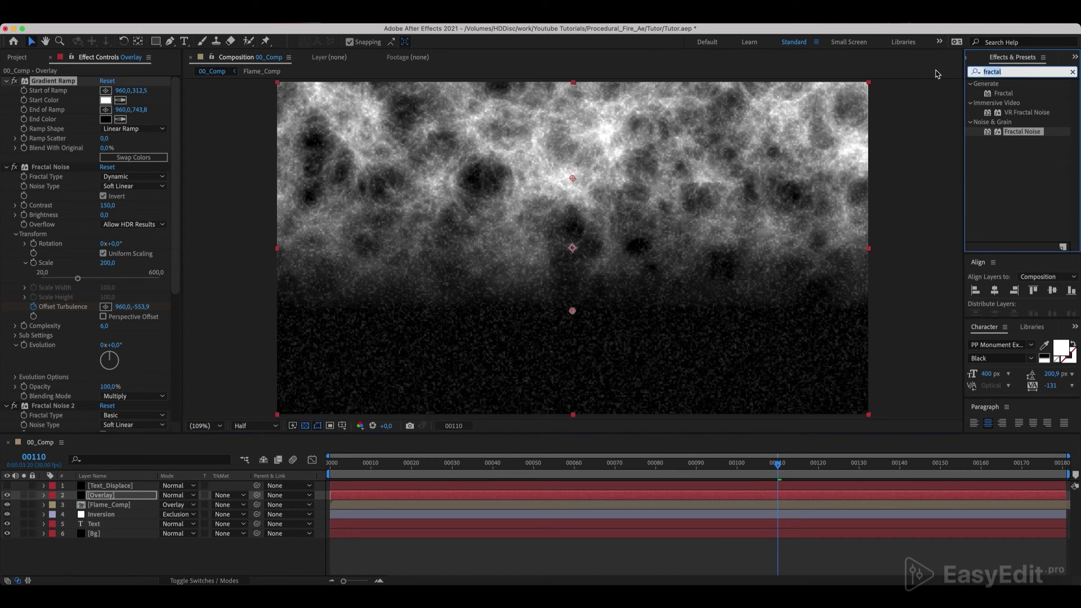
text(turbu)
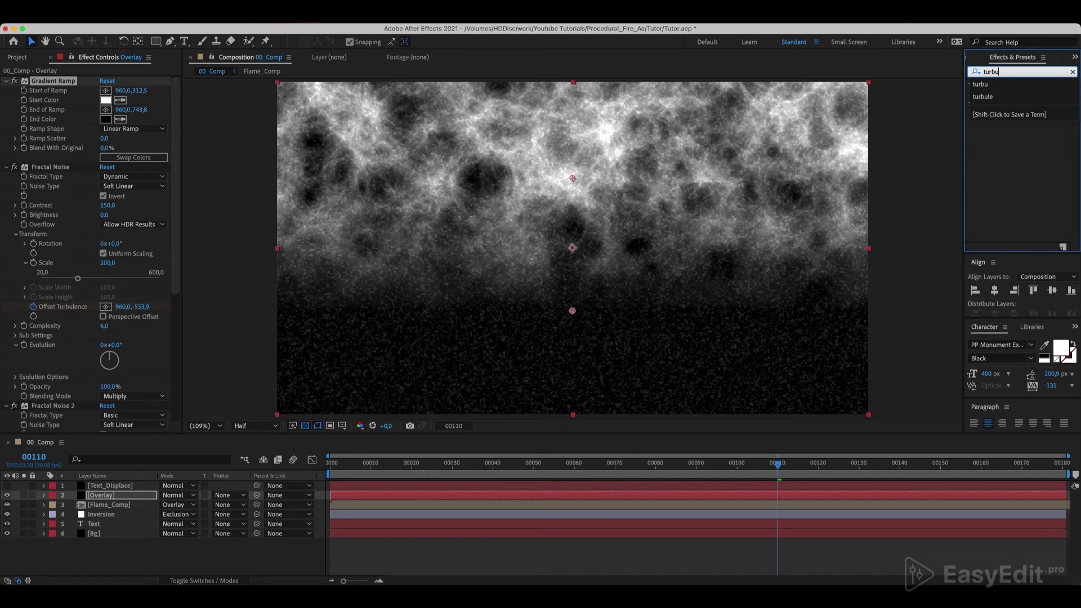
click(1051, 194)
drag(1011, 97, 105, 495)
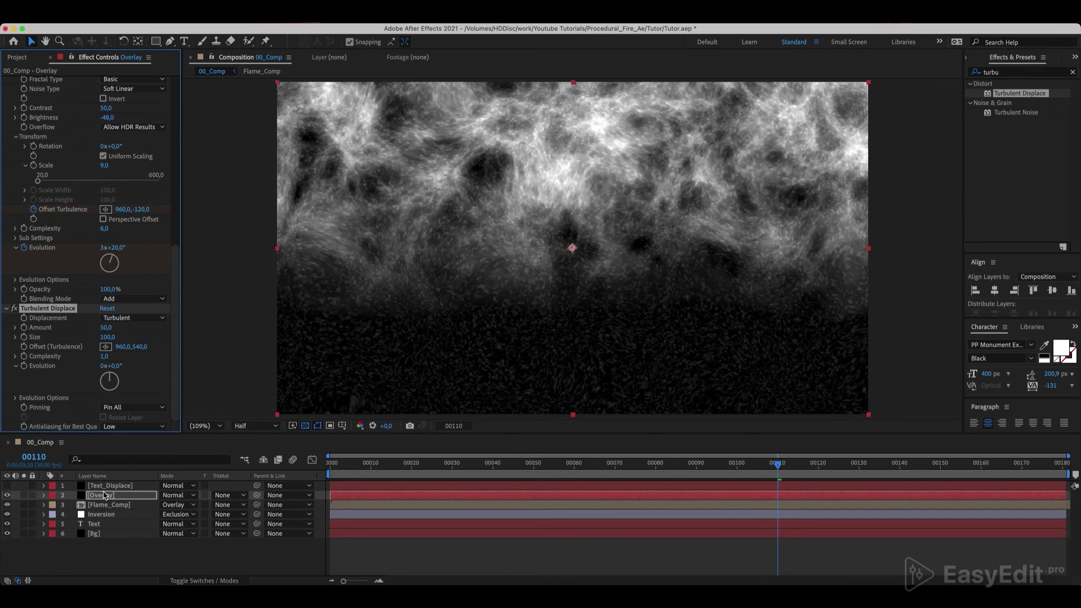
click(108, 337)
text(30)
key(Return)
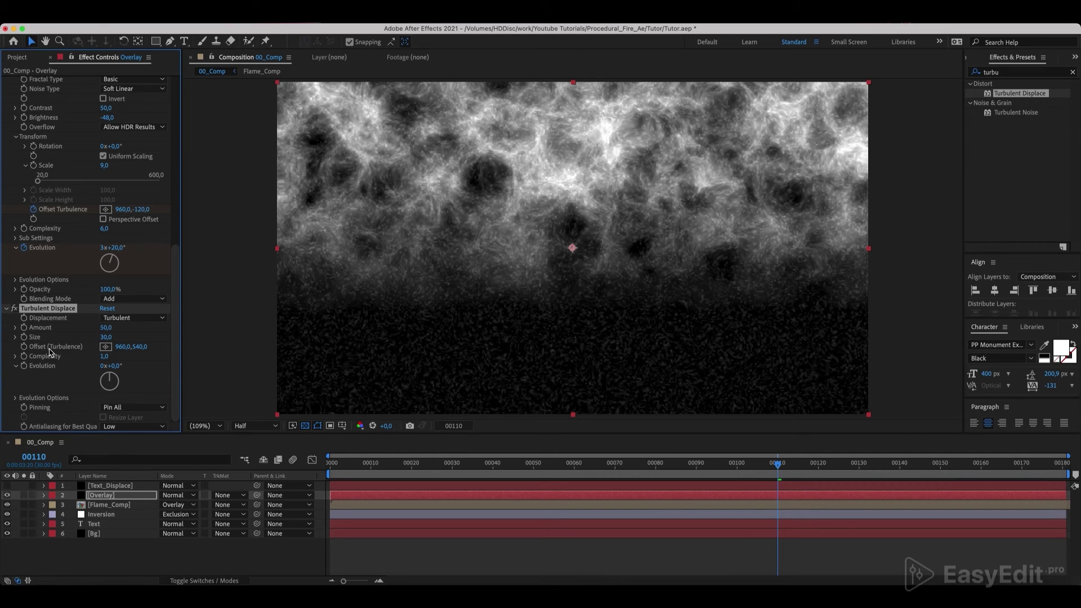
Keyframe the Turbulent Displace's Offset (Turbulence) at frame 0 and at 960, -50 on frame 180, and preview the motion.
drag(777, 463, 269, 479)
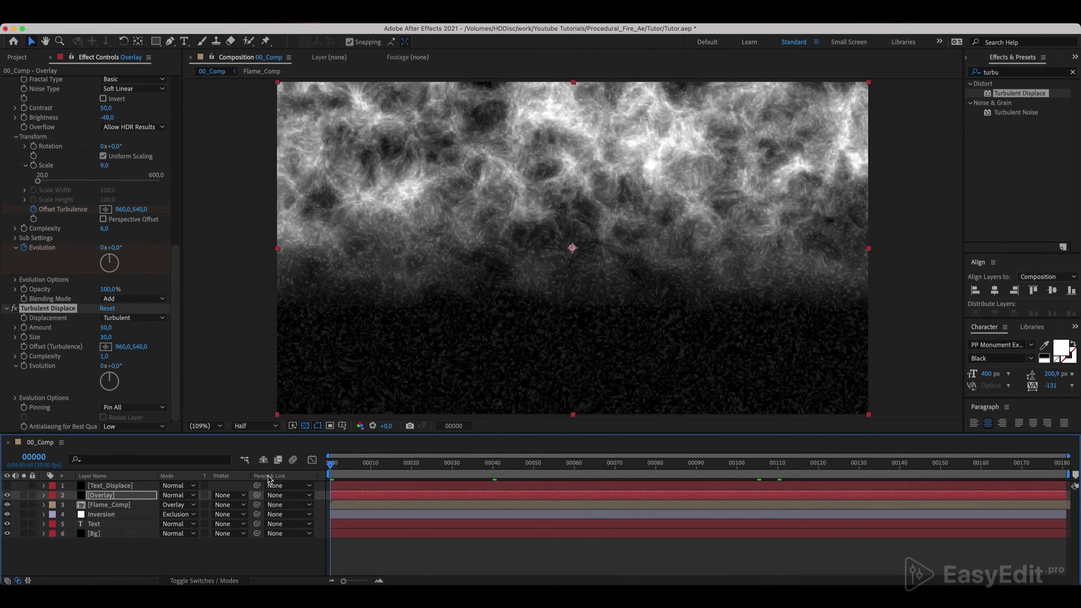
click(25, 348)
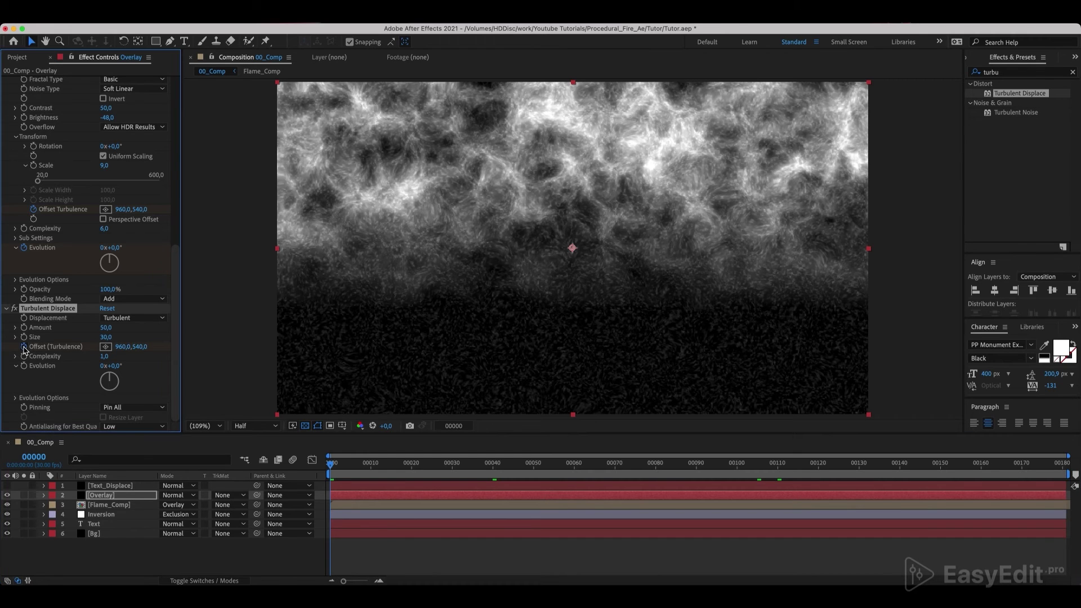
drag(1014, 465, 1067, 473)
click(141, 346)
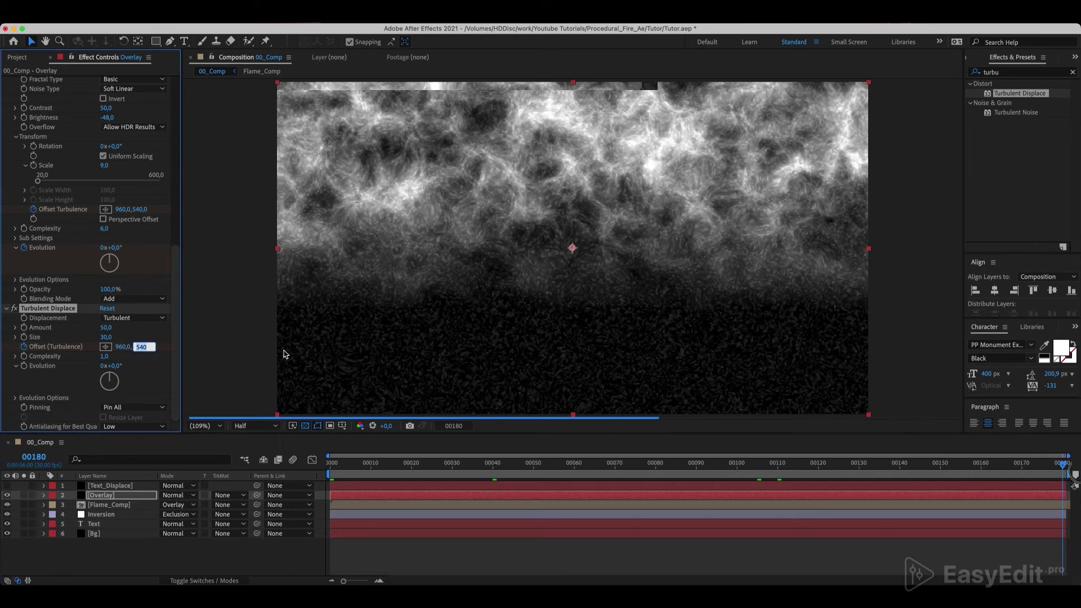
text(-)
key(Return)
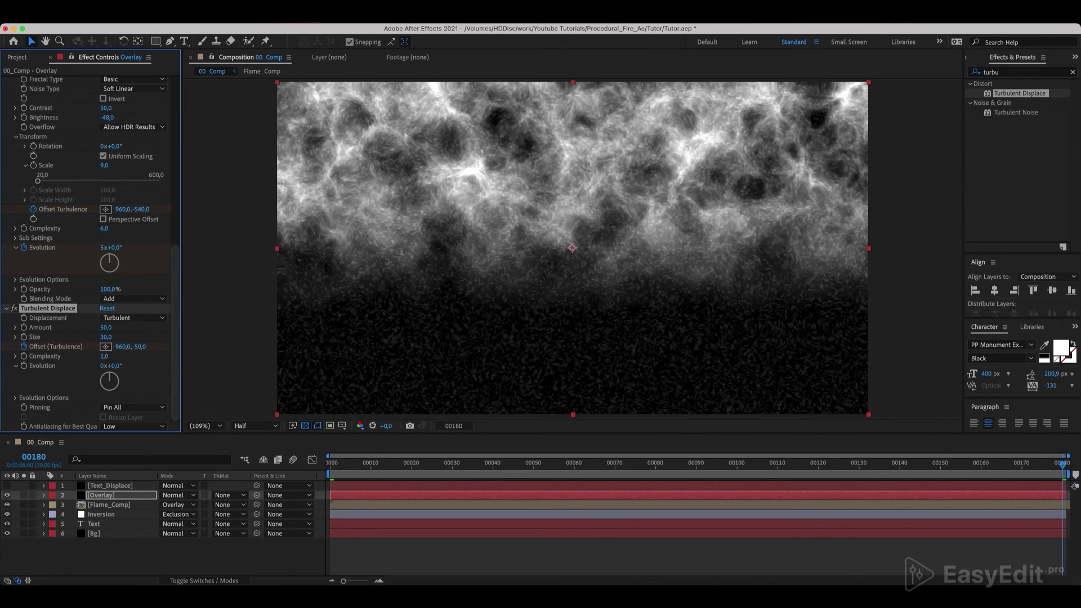
drag(629, 464, 411, 465)
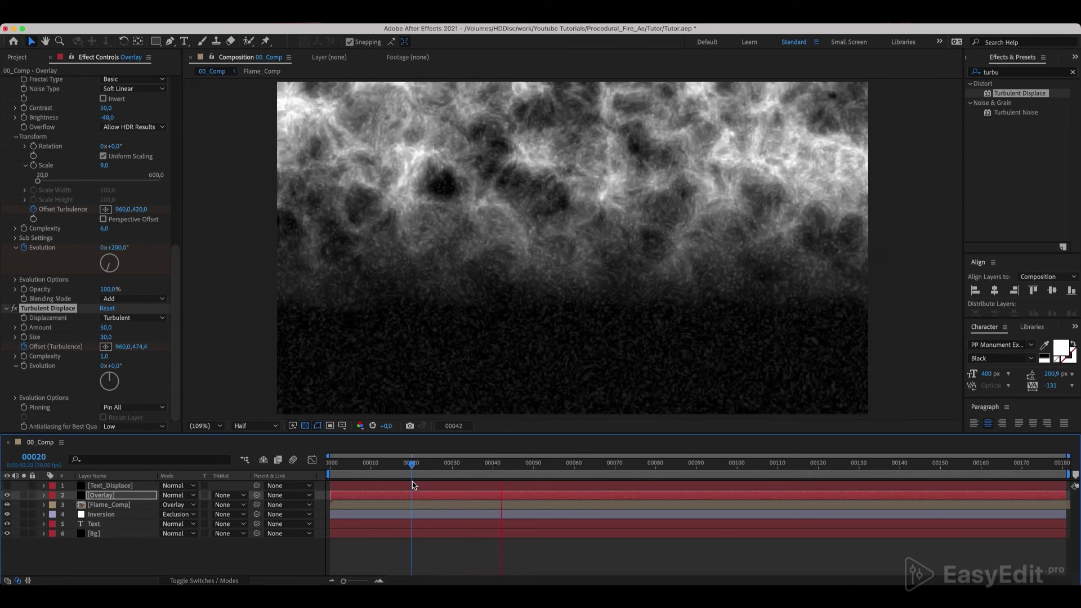
key(space)
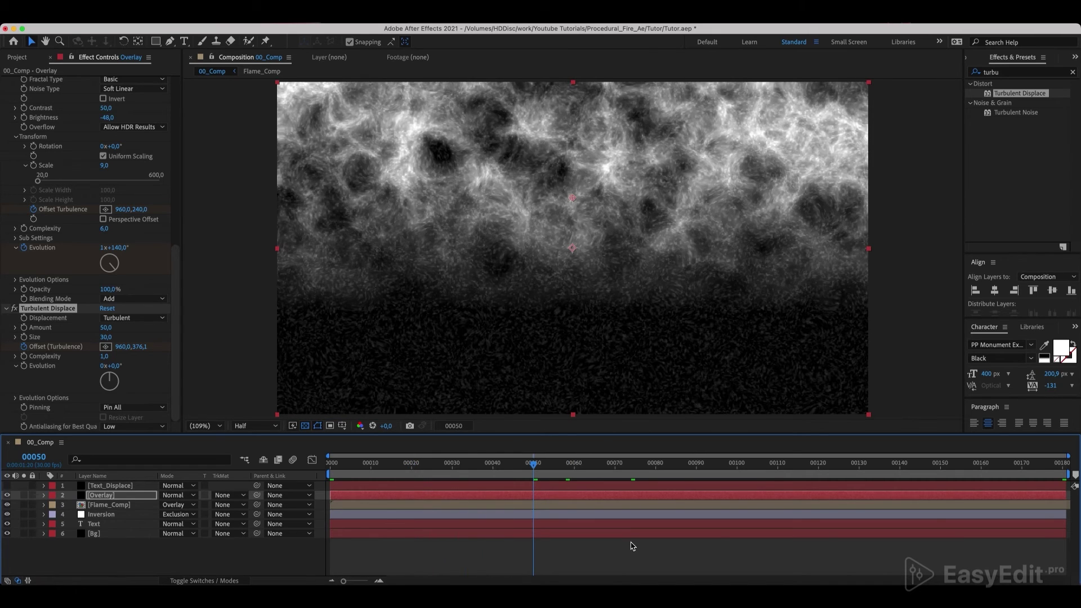
Set the Overlay layer's blending mode to Overlay and preview the burning text up close from frame 50.
click(177, 495)
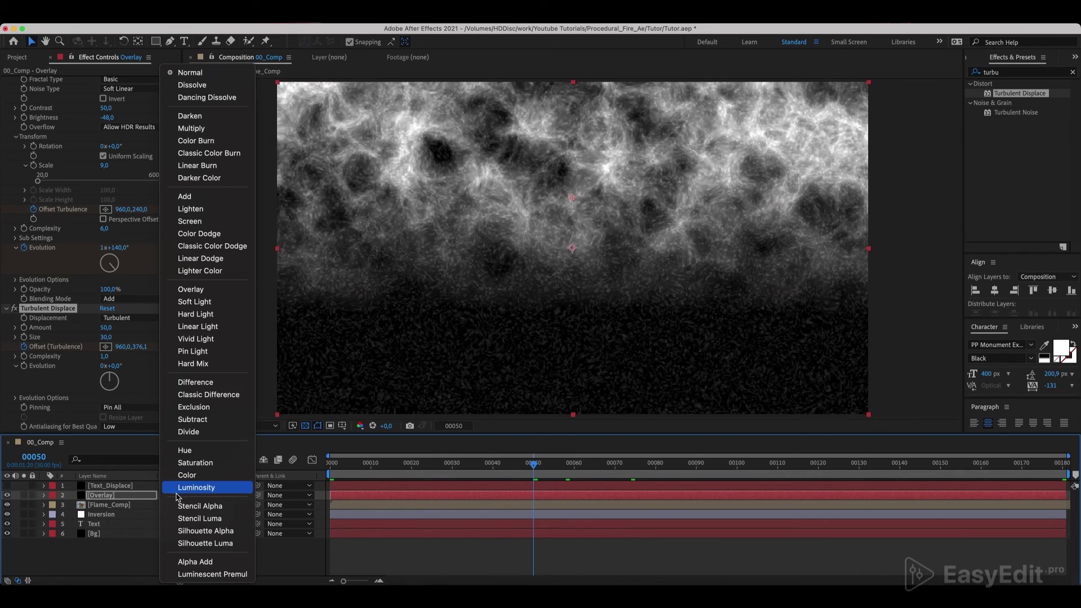
click(204, 292)
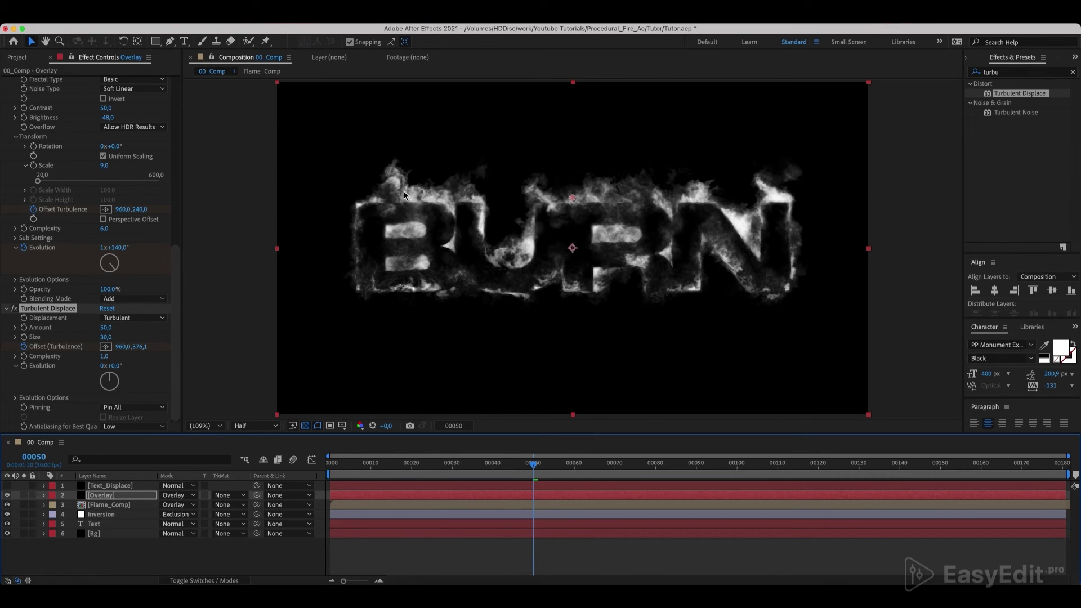
key(period)
key(period)
key(space)
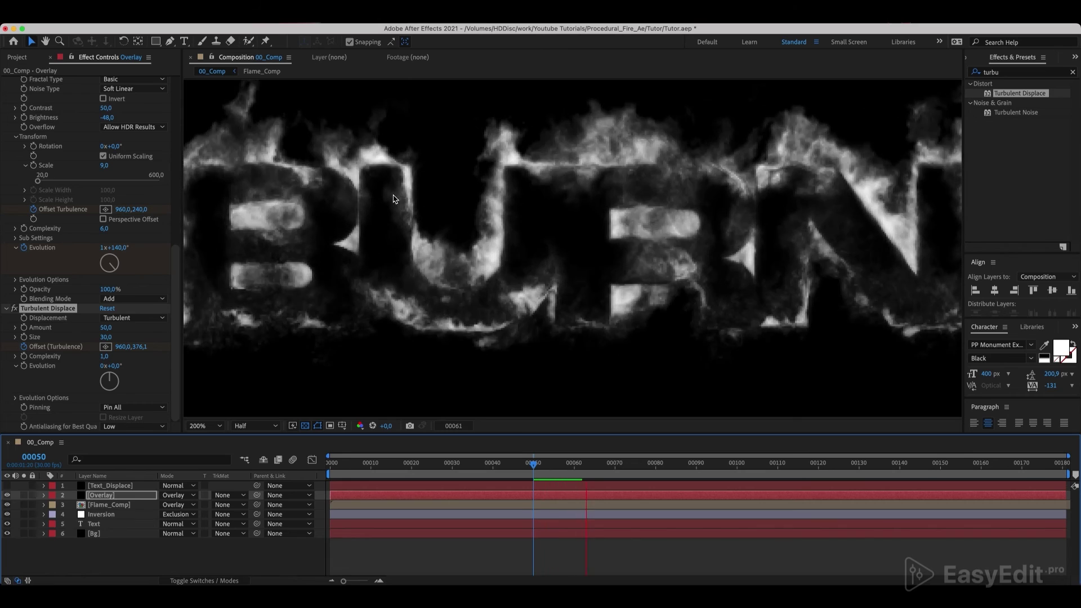
key(space)
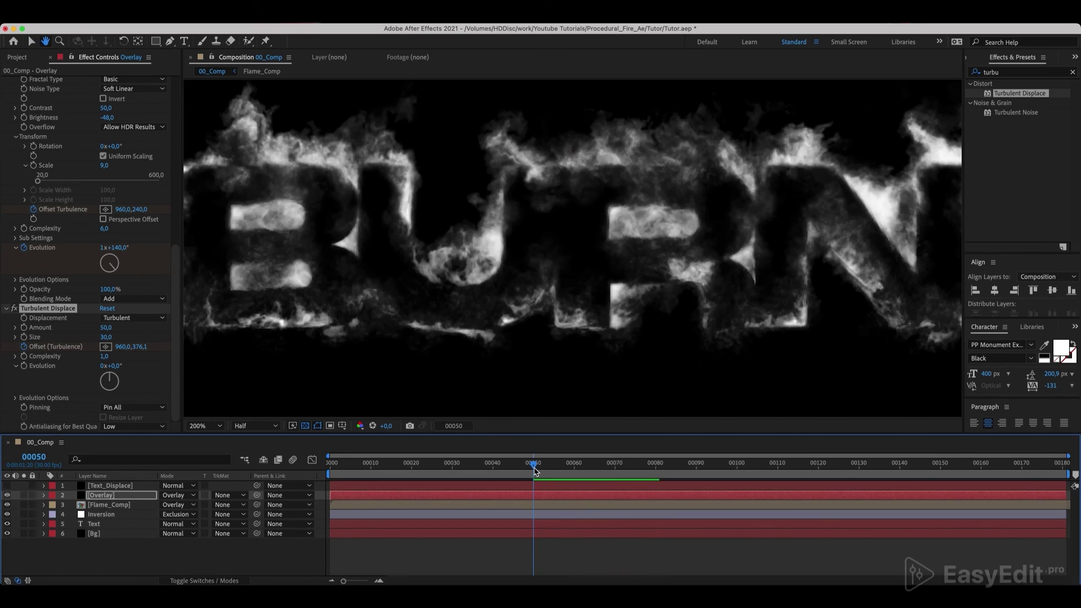
key(space)
key(comma)
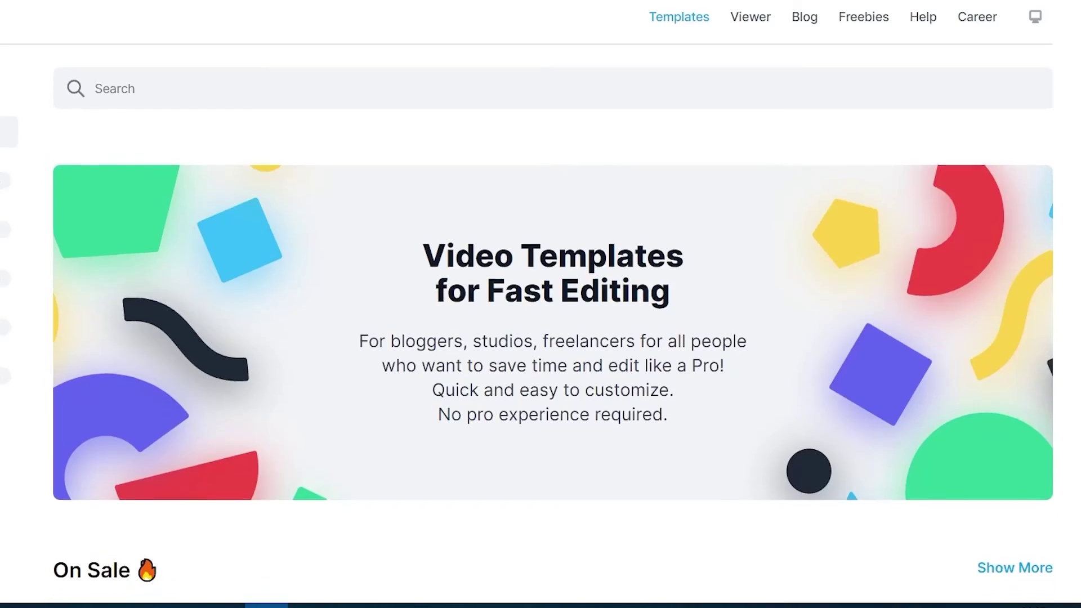
scroll(540, 313, down, 7)
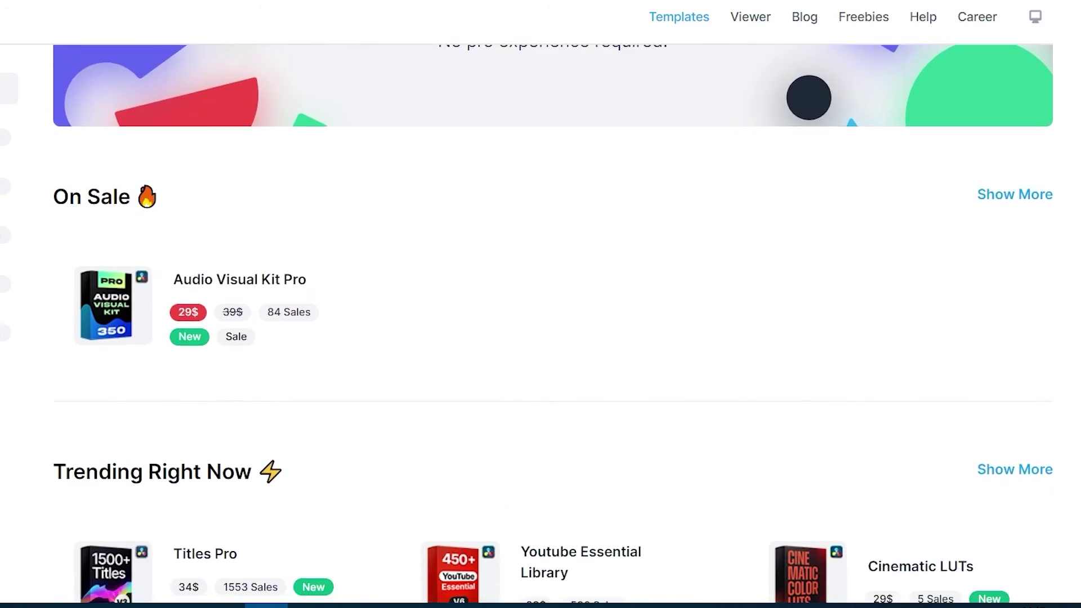
Browse the template store's packs and view the Details and Cinematic categories in the Titles Pro catalog.
scroll(540, 313, down, 9)
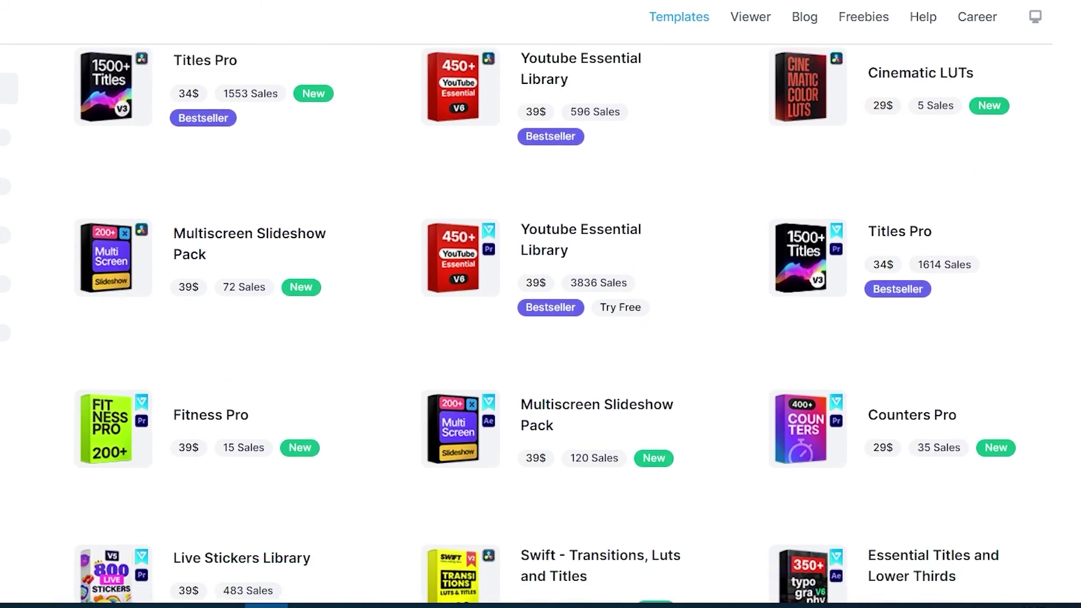
scroll(541, 313, down, 5)
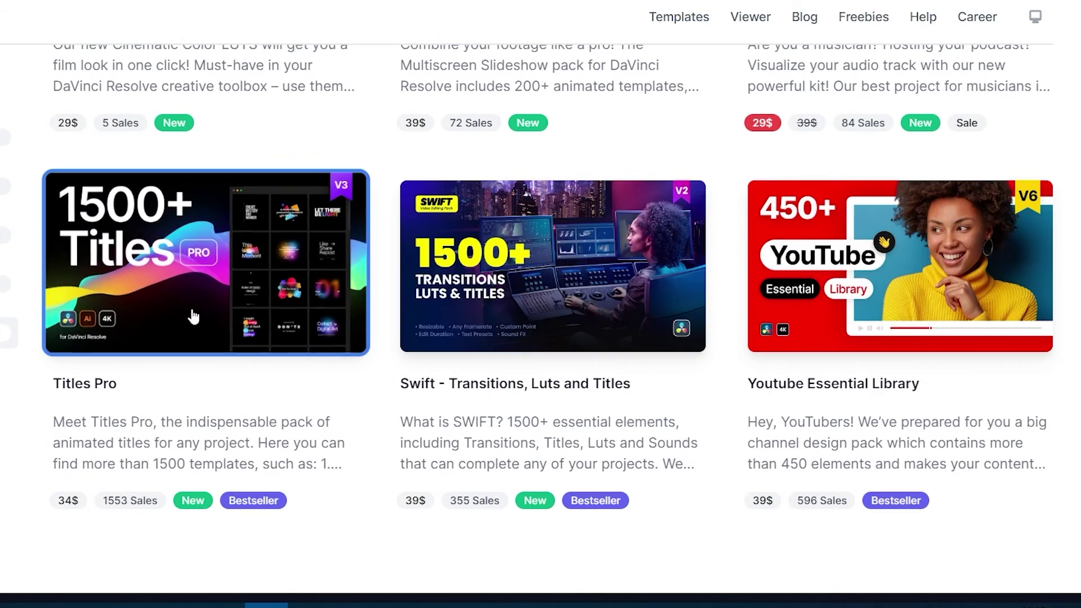
click(193, 316)
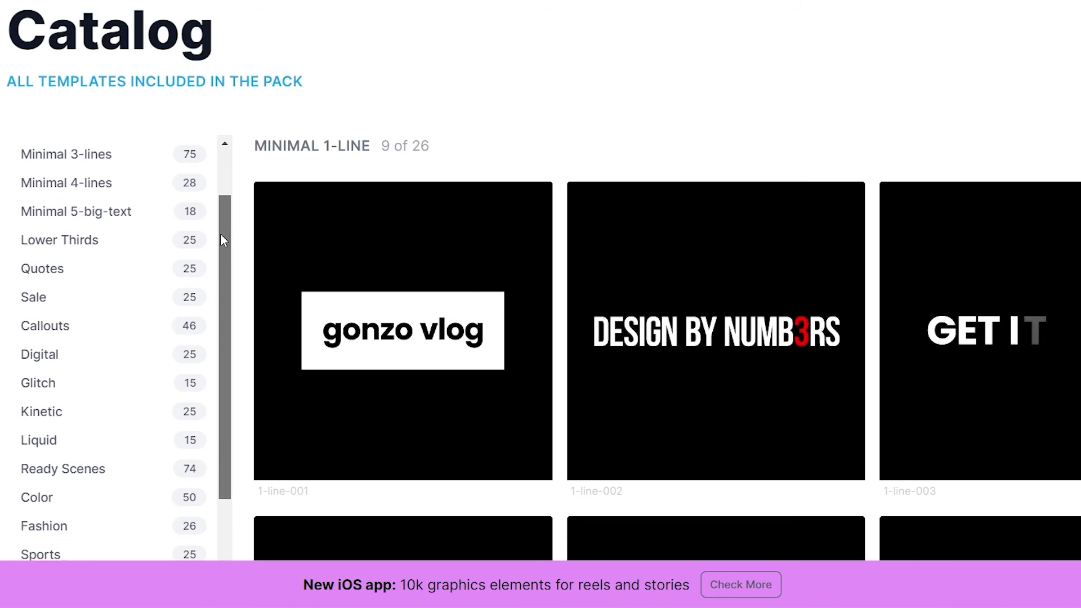
drag(221, 233, 206, 409)
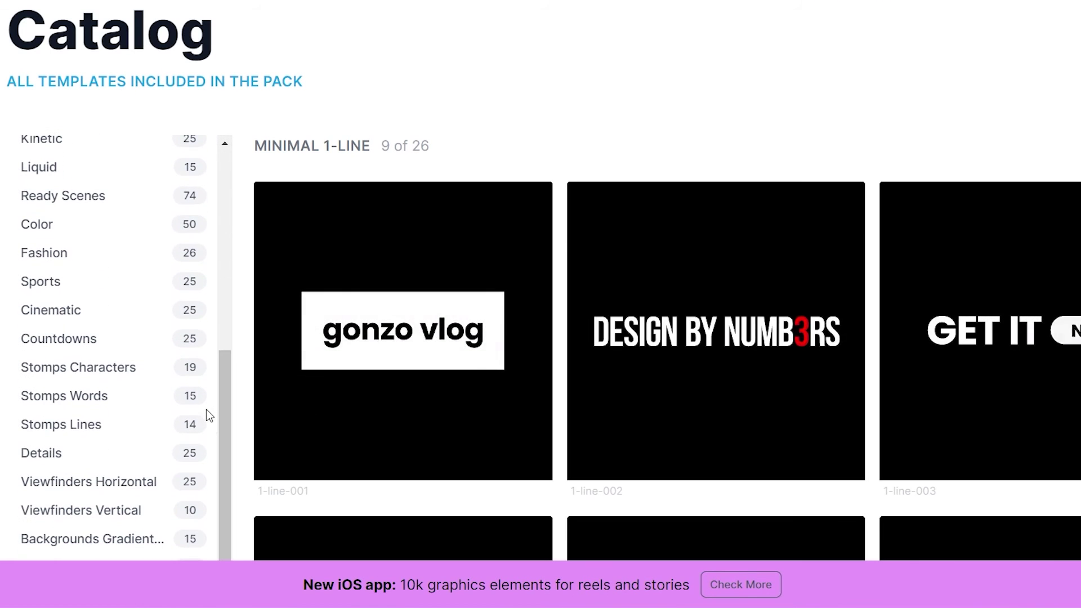
click(150, 456)
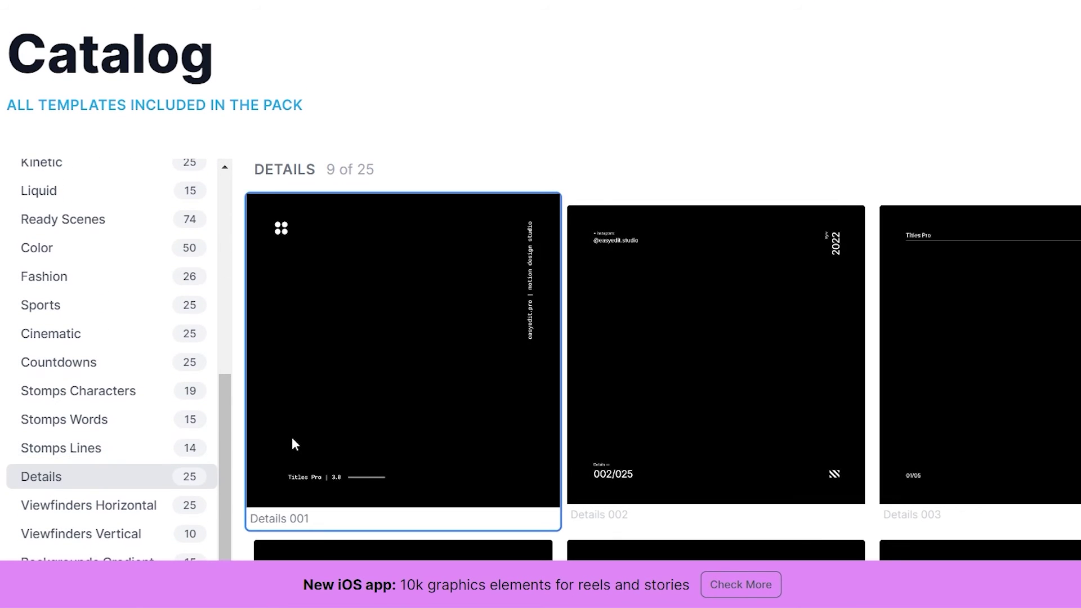
click(116, 334)
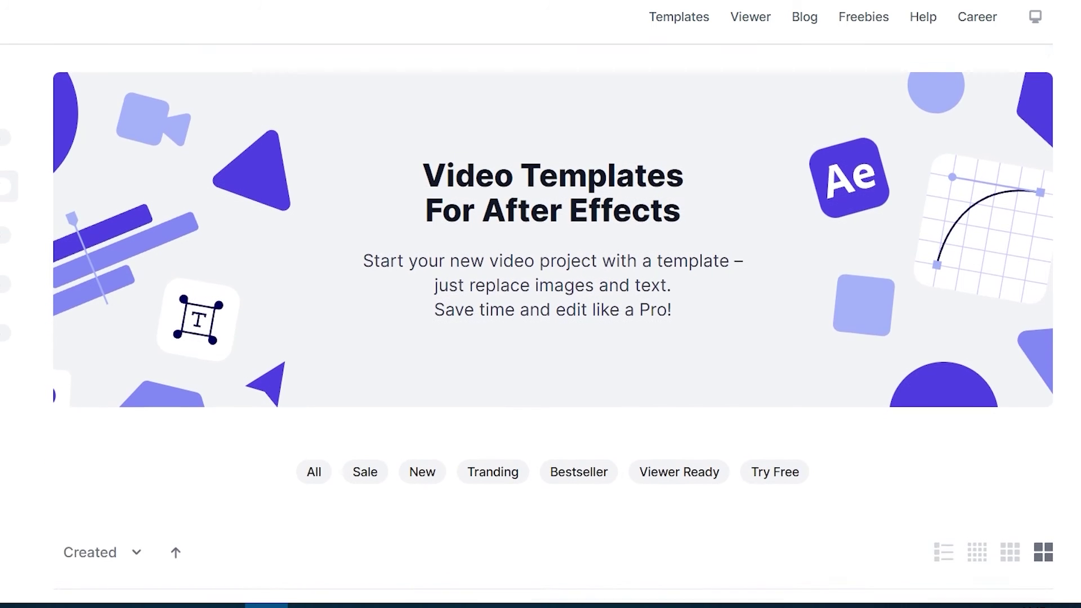
Look through the store's video templates for After Effects.
scroll(540, 304, down, 2)
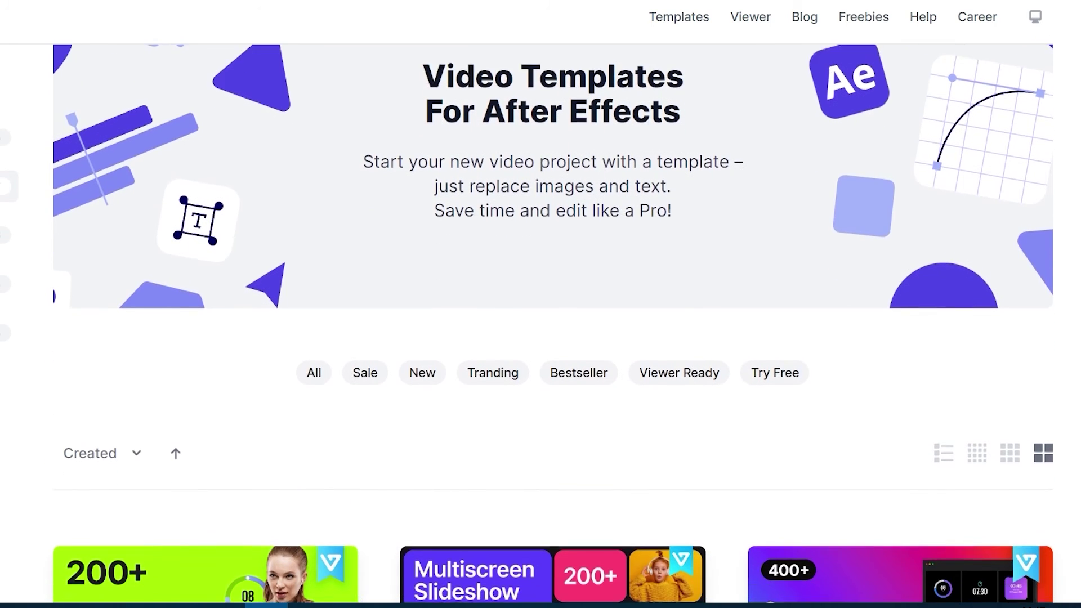
scroll(541, 304, down, 8)
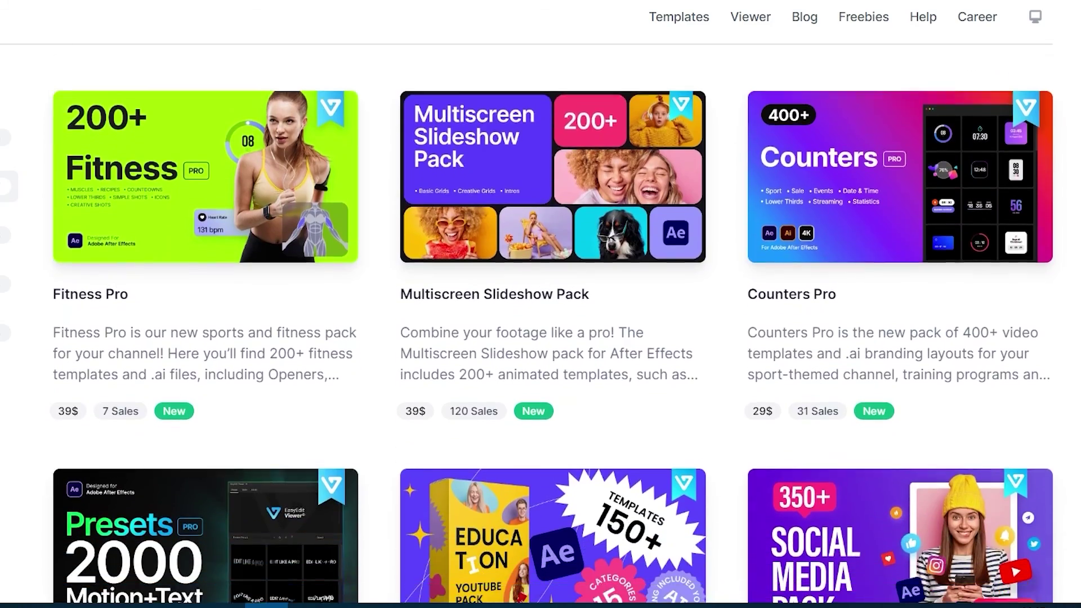
scroll(541, 304, down, 8)
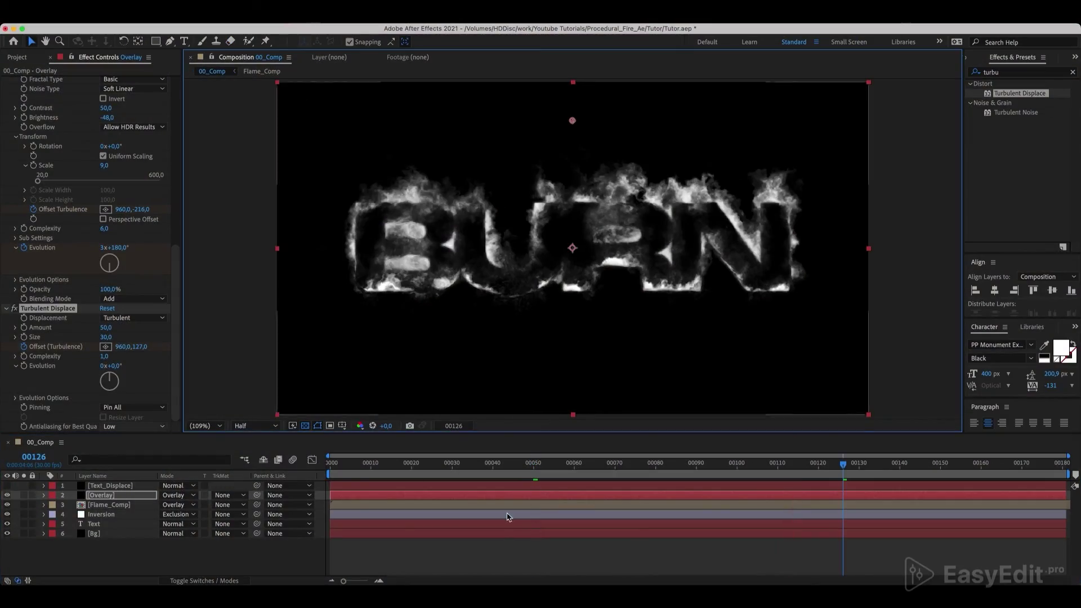
Collapse all the effects on the Overlay layer, from Gradient Ramp to Turbulent Displace.
scroll(45, 283, up, 10)
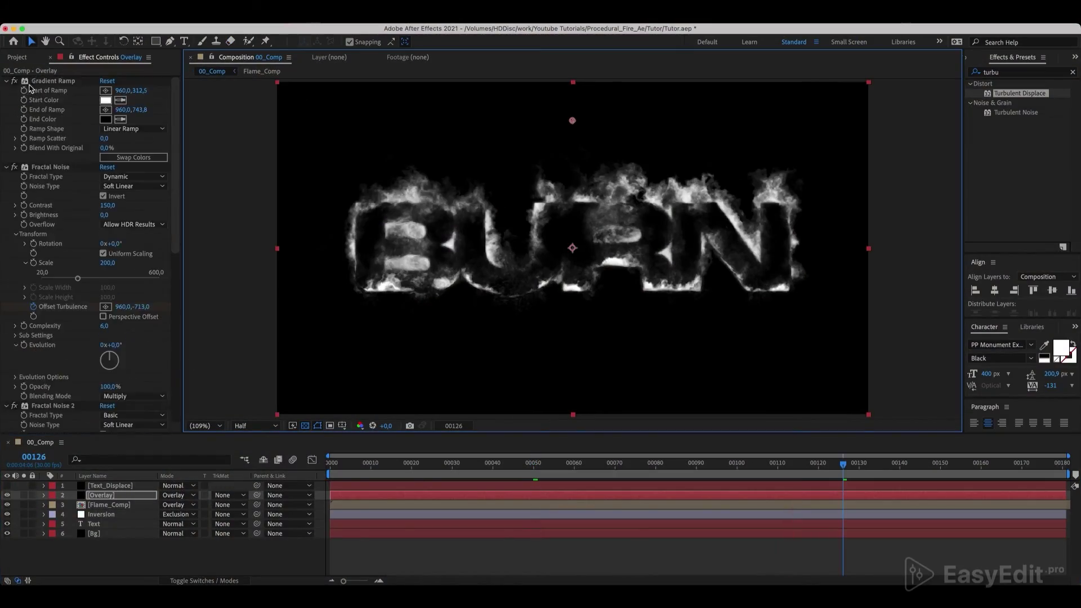
shift+click(40, 81)
click(7, 82)
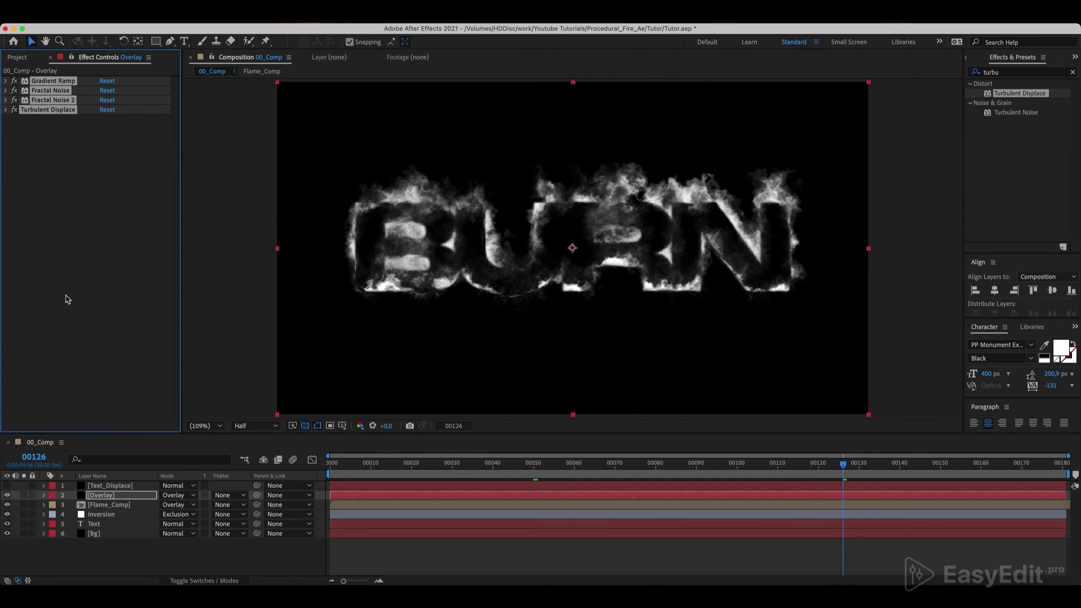
Add an adjustment layer above the Overlay layer in 00_Comp and name it Colorized.
right_click(99, 561)
mouse_move(150, 440)
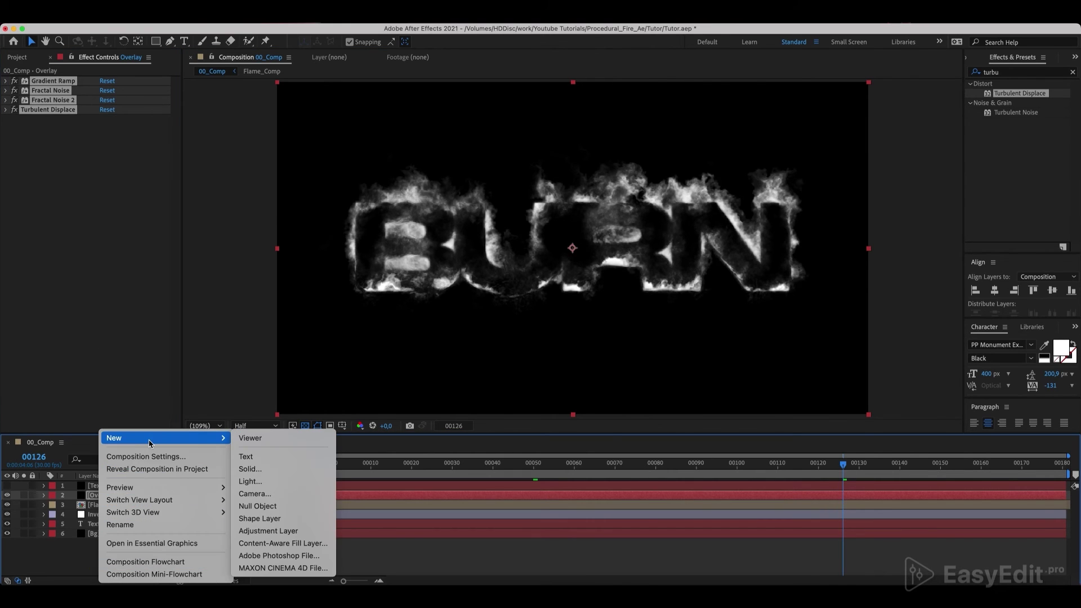
click(276, 531)
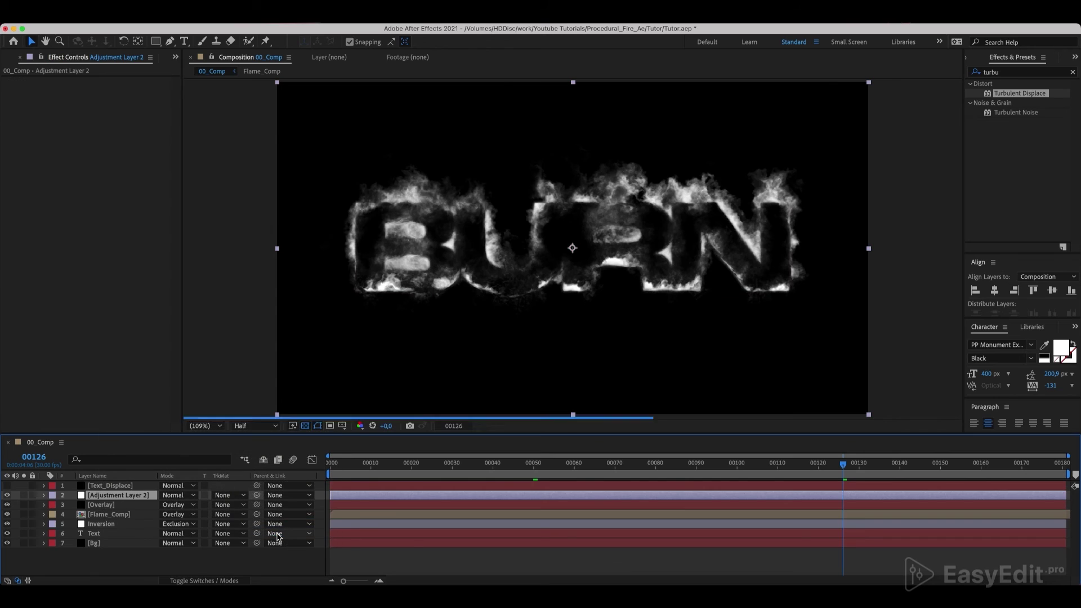
key(Return)
text(Colorized)
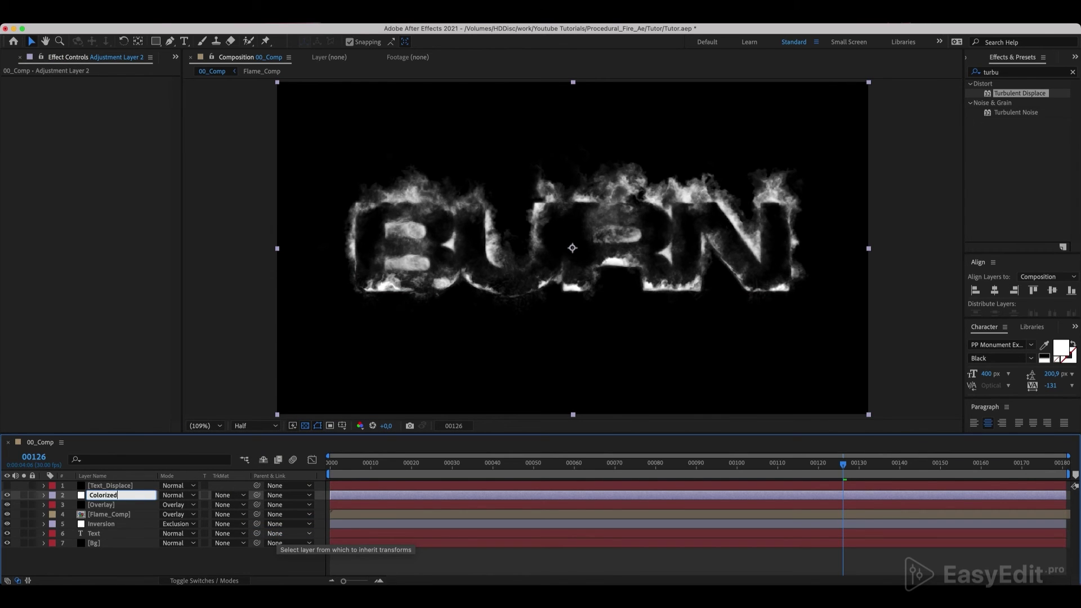
key(Return)
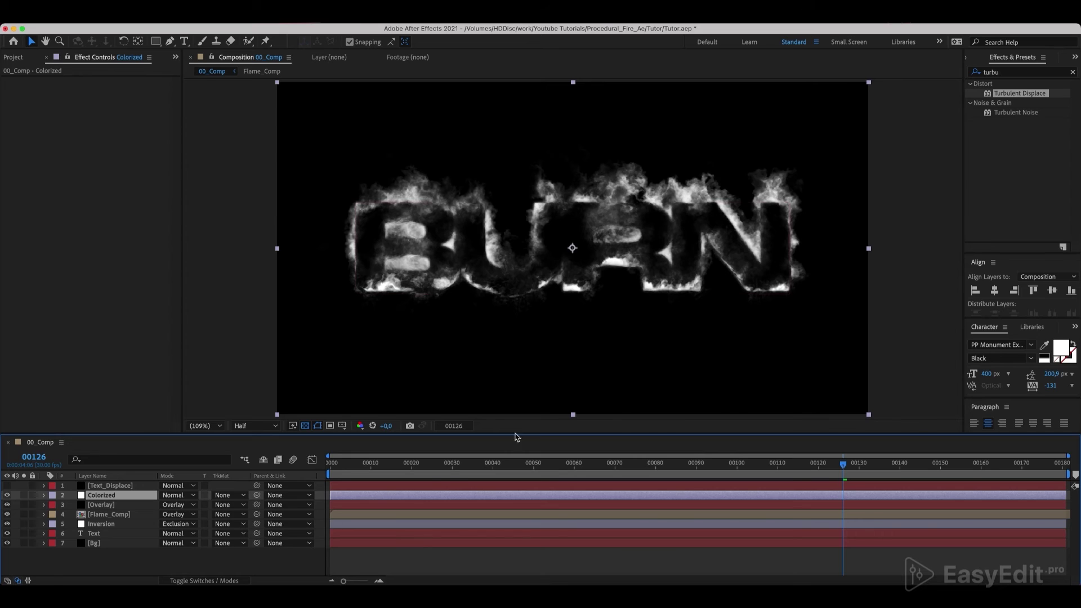
Apply the Levels effect to the Colorized layer and set its gamma to 0.80.
drag(1006, 74, 979, 72)
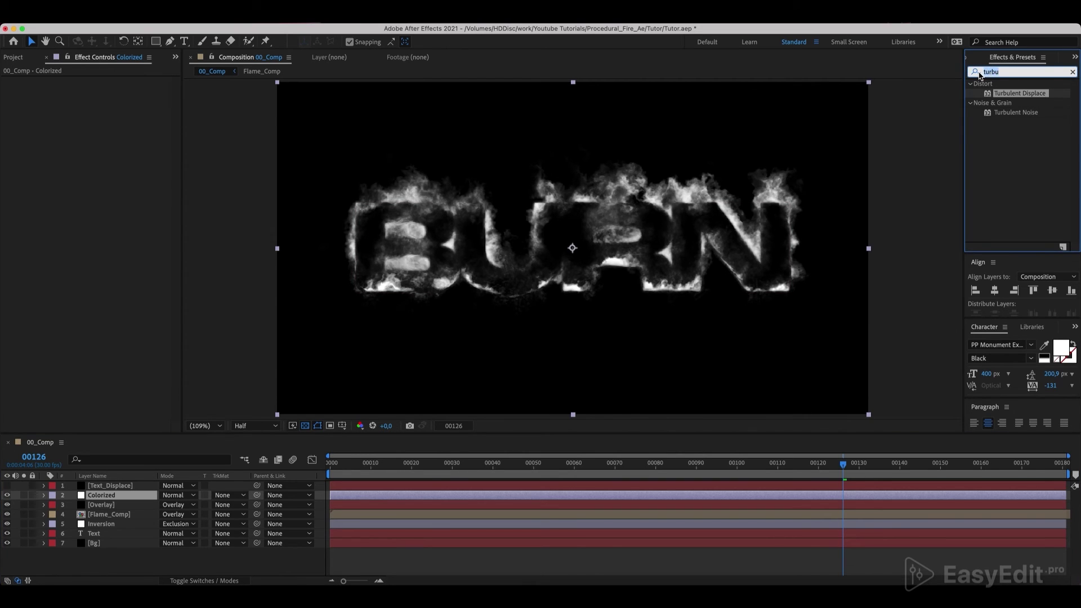
text(levels)
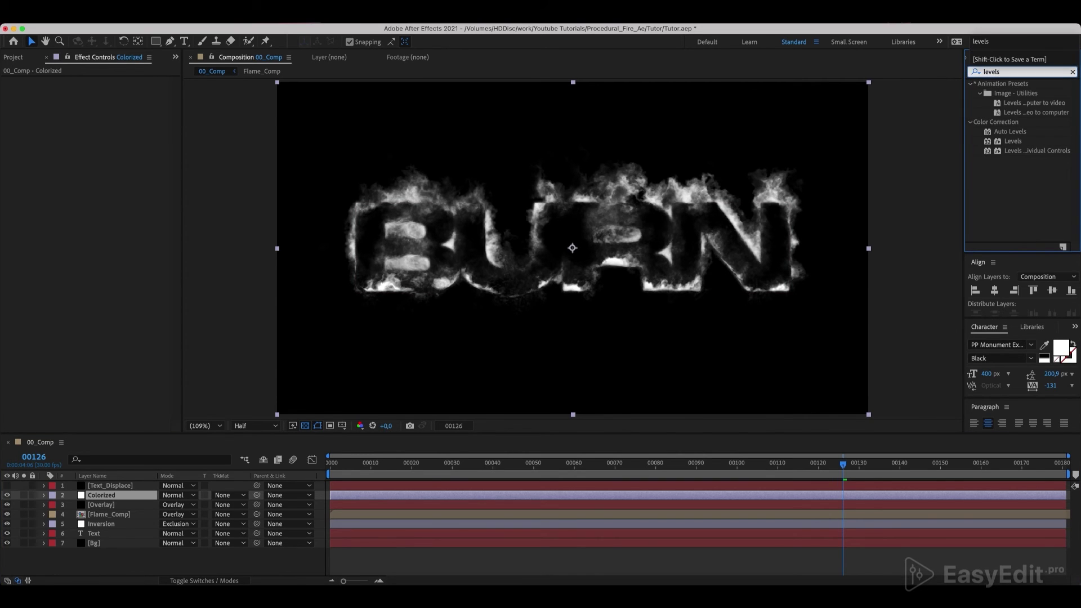
drag(1020, 145, 118, 496)
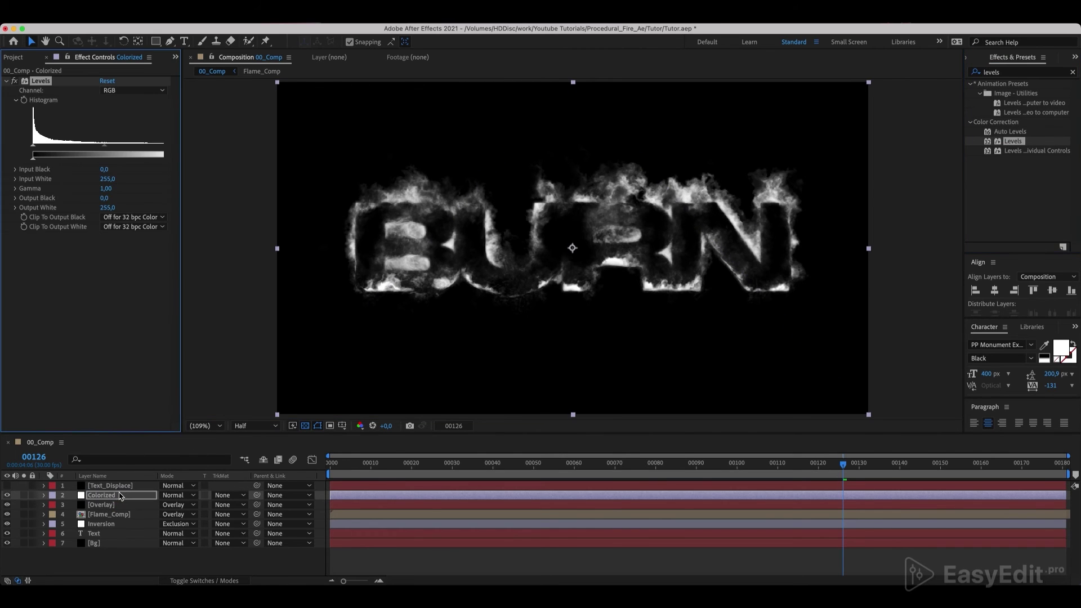
click(106, 189)
key(Return)
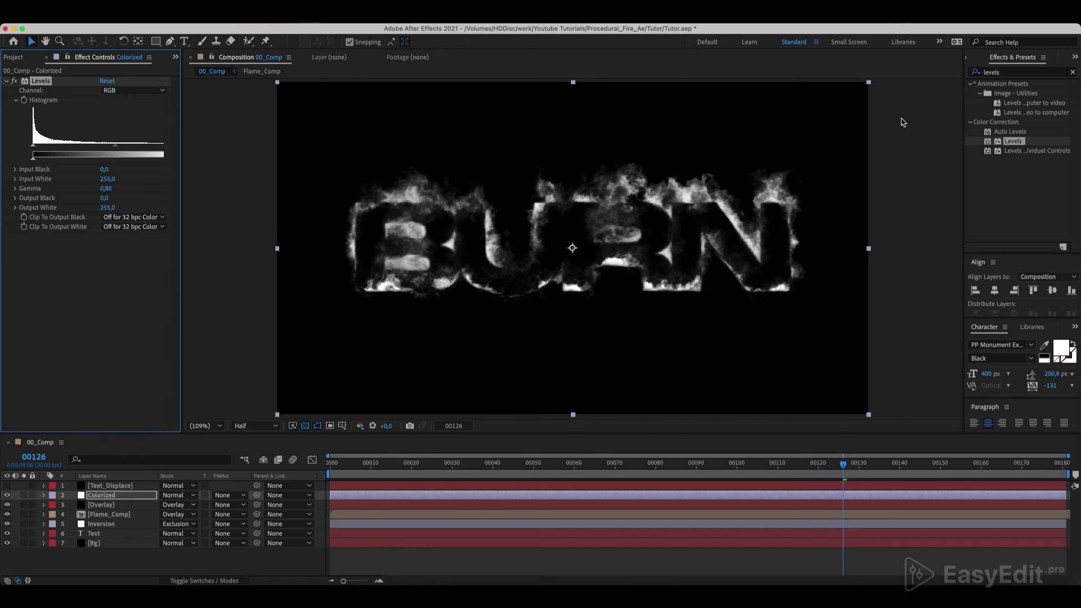
Apply the Colorama effect to the Colorized layer and set its output cycle to the Fire preset palette.
double_click(1003, 72)
text(co)
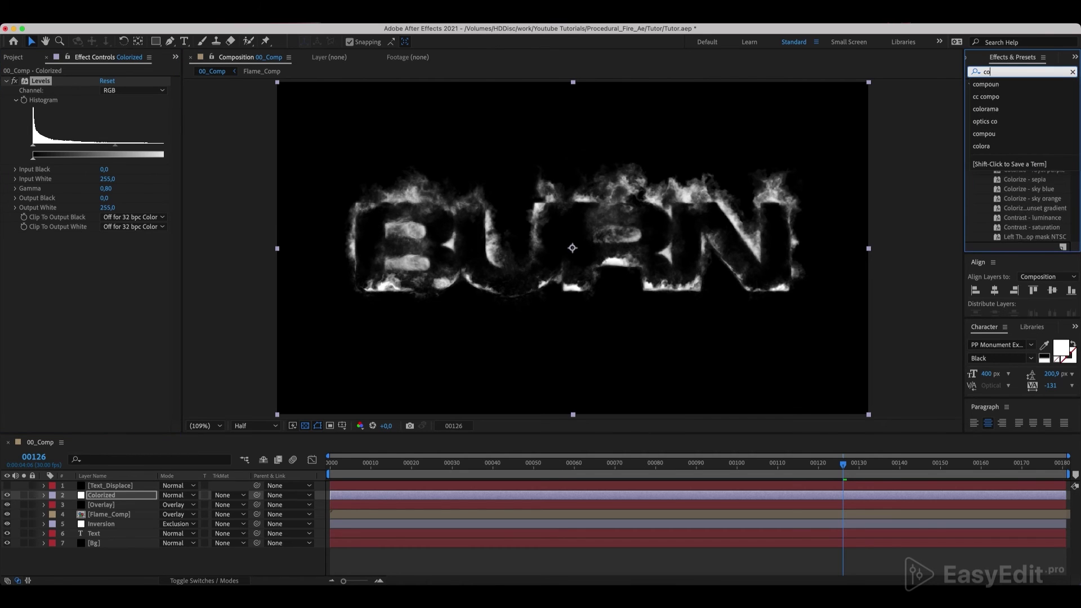
text(lorama)
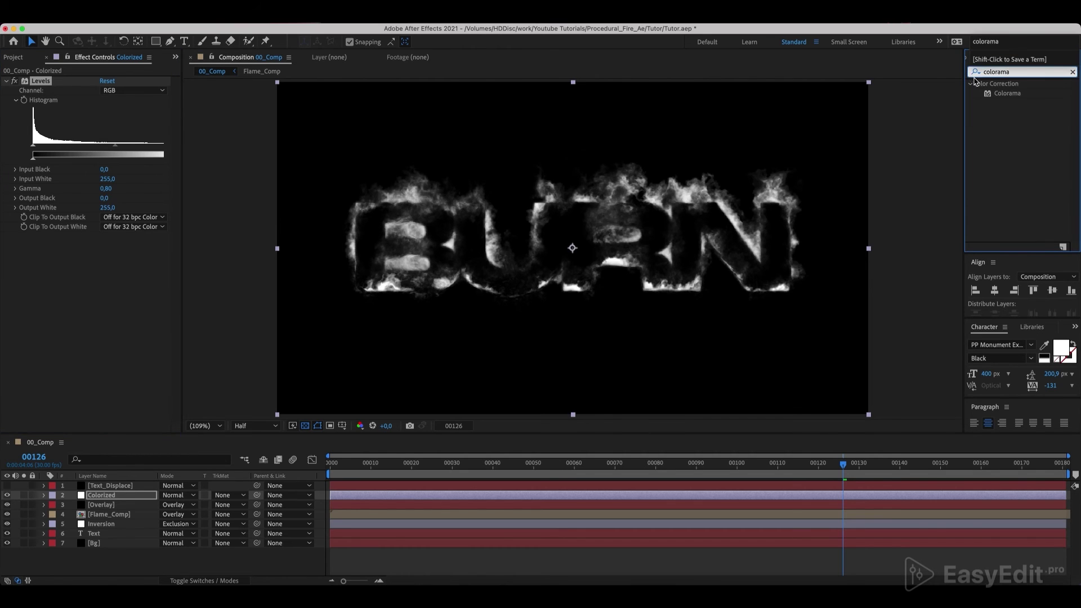
drag(1016, 97, 121, 497)
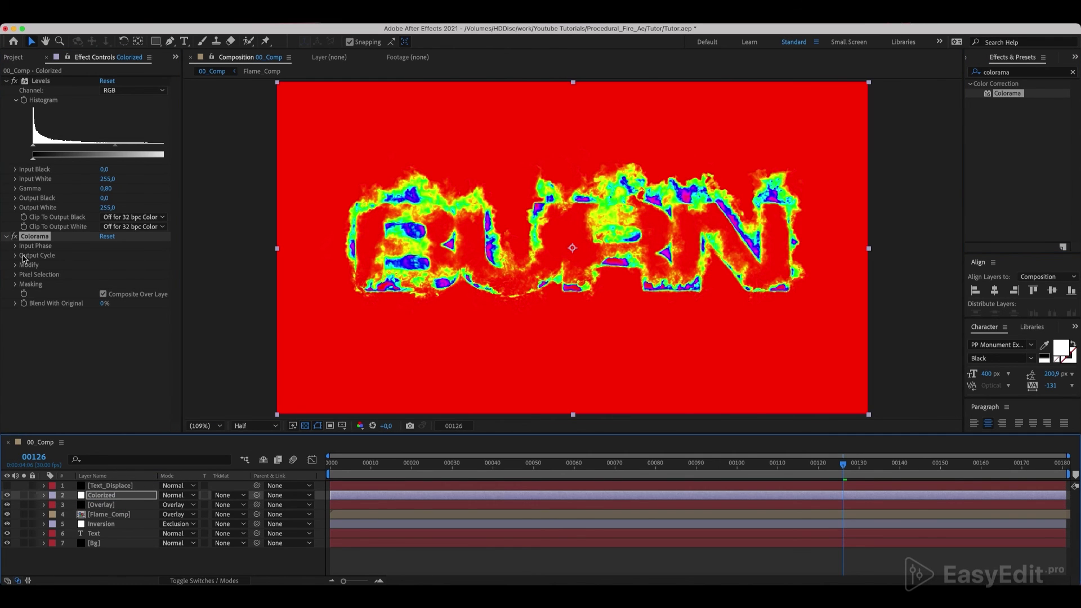
click(16, 256)
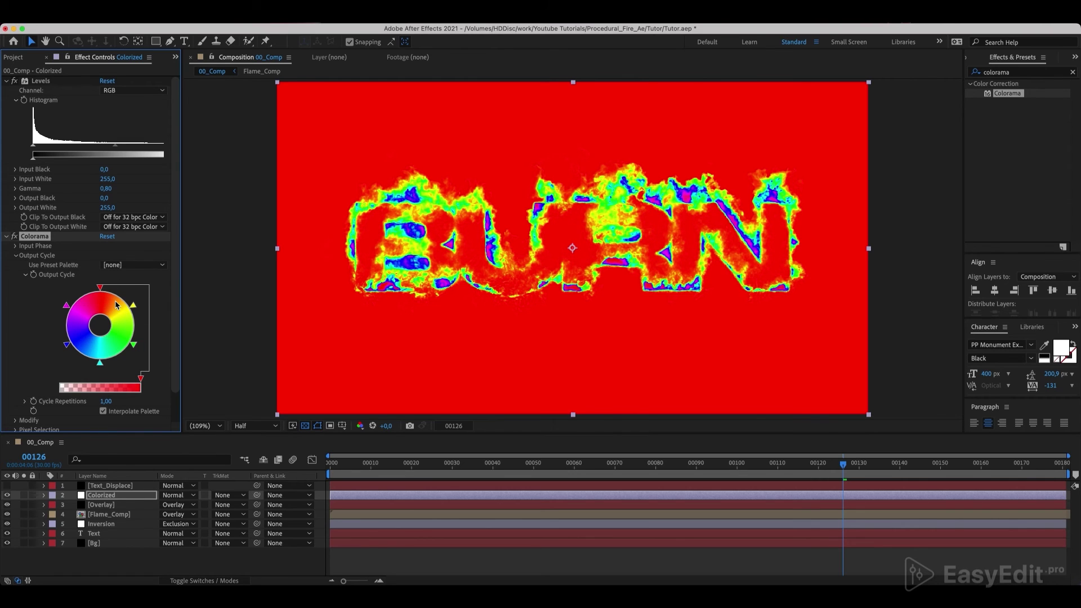
click(130, 266)
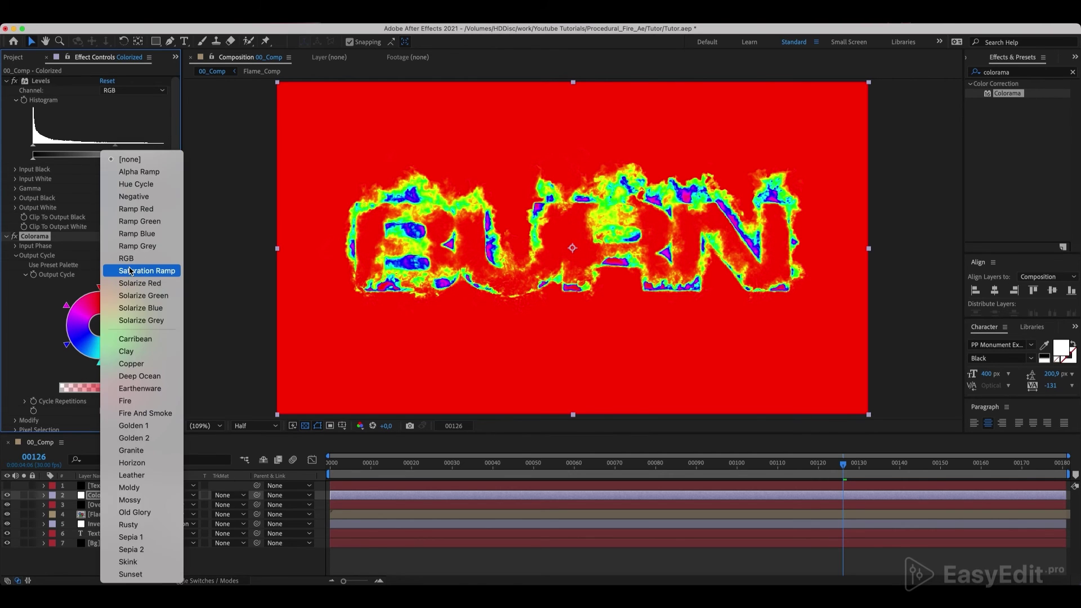
click(123, 401)
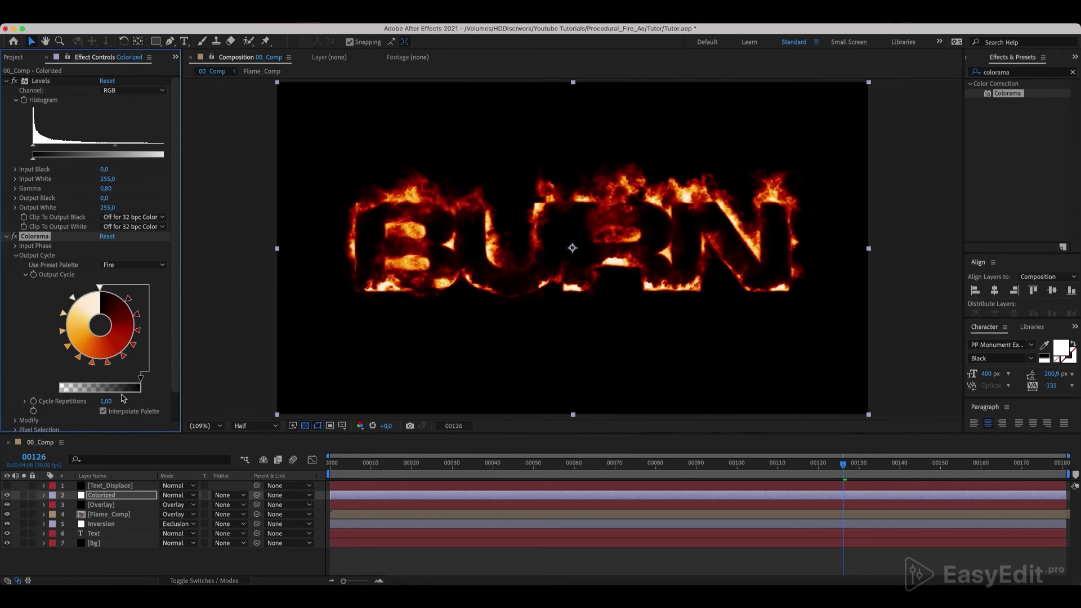
Set Colorama's Blend With Original to 30% and preview the colored fire.
scroll(123, 398, down, 2)
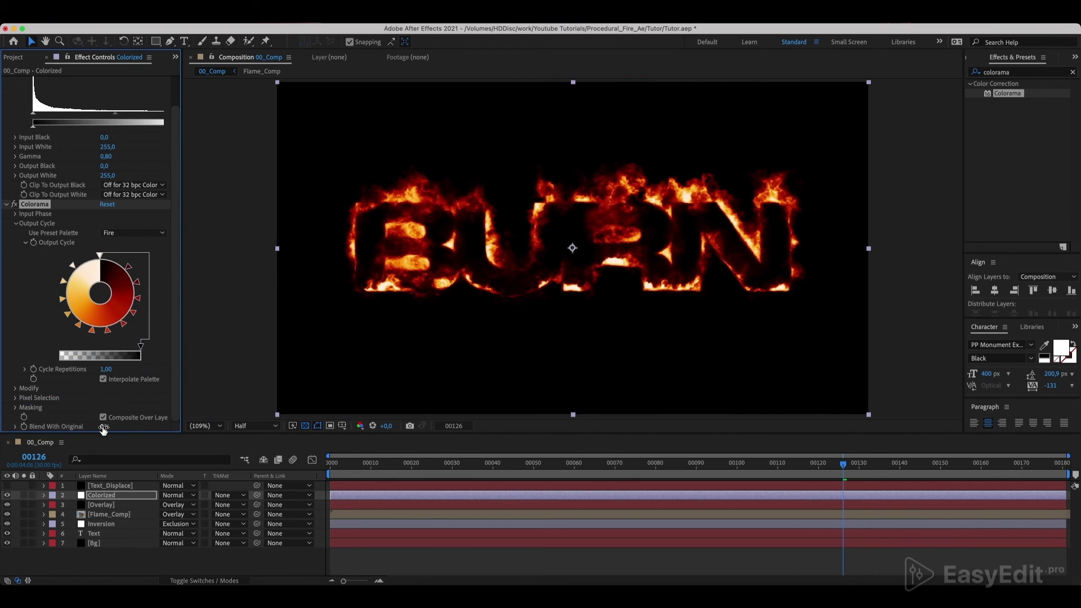
click(103, 426)
text(30)
key(Return)
key(space)
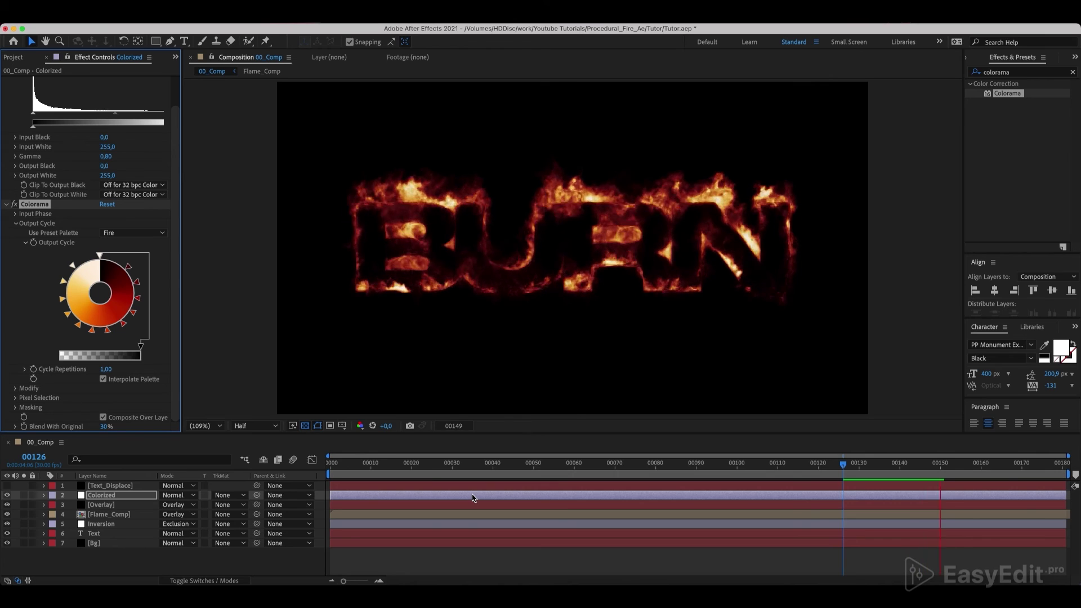
Apply the Glow effect to the Colorized layer with a glow radius of 300 and an intensity of 2.
click(1008, 71)
text(glow)
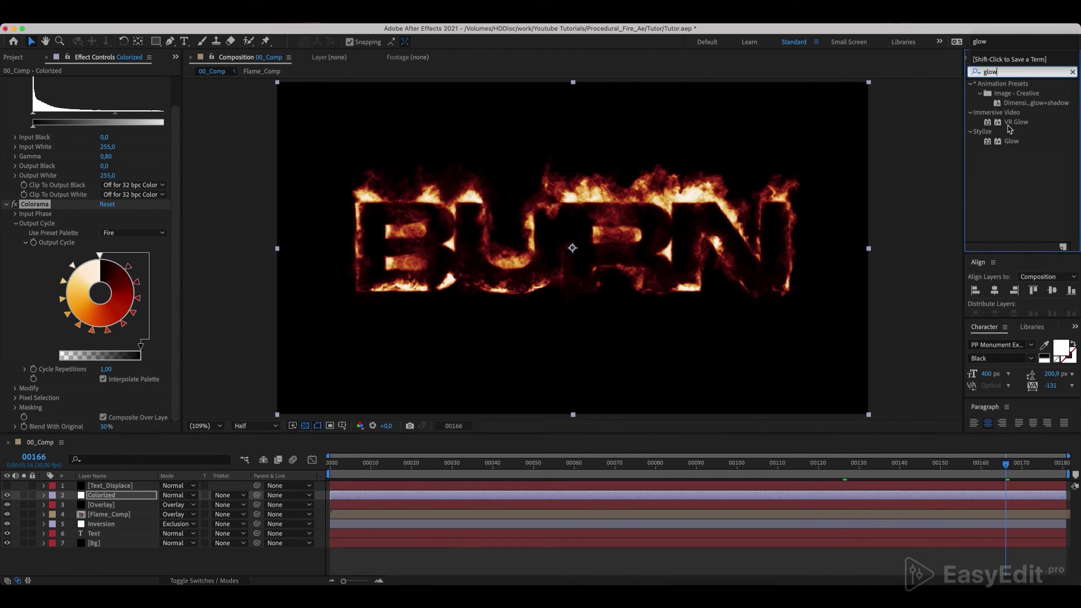
drag(1011, 141, 108, 496)
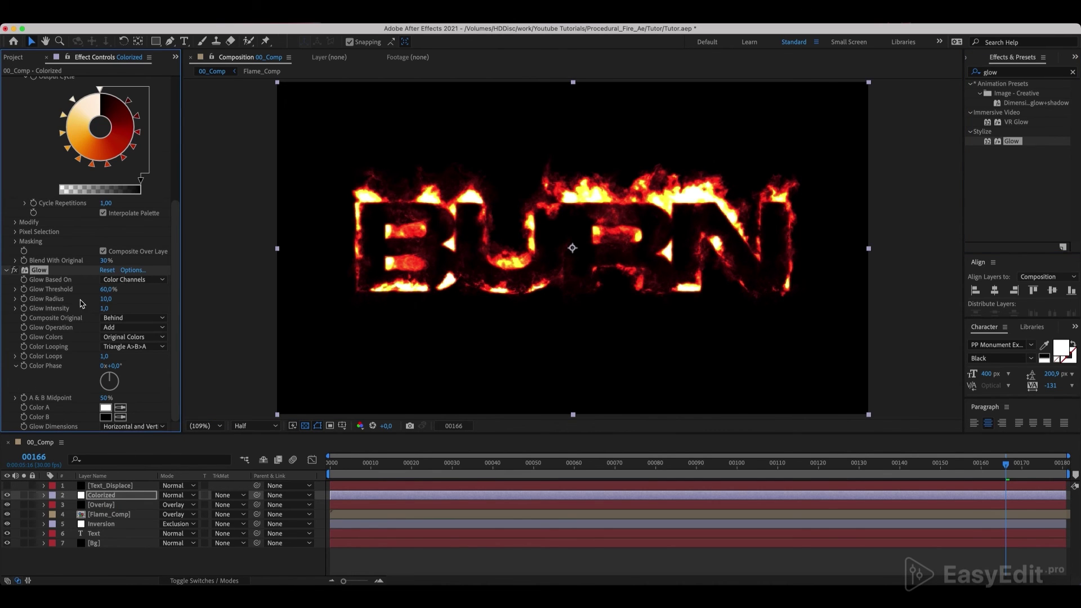
click(109, 299)
text(300)
key(Return)
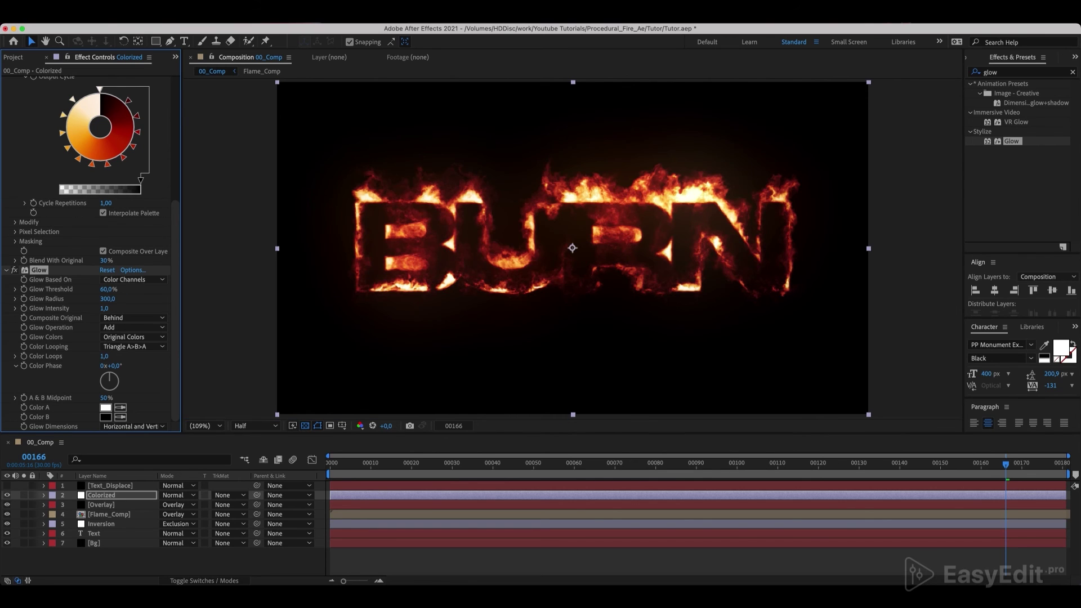
click(108, 309)
key(Return)
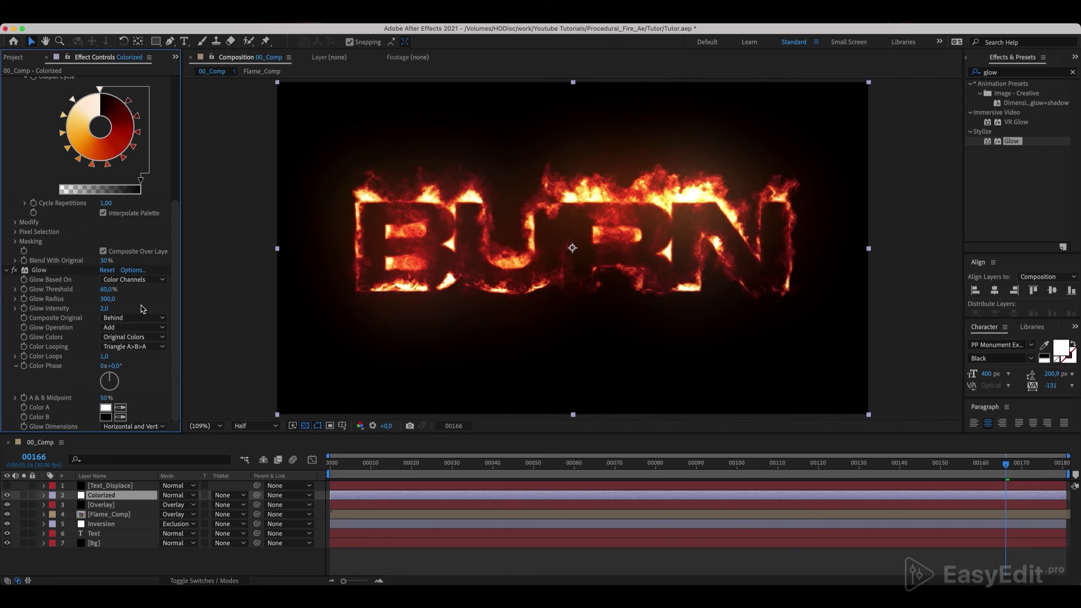
key(space)
Set the Glow effect's glow colors to A & B Colors and its Color A to FF6500.
click(138, 337)
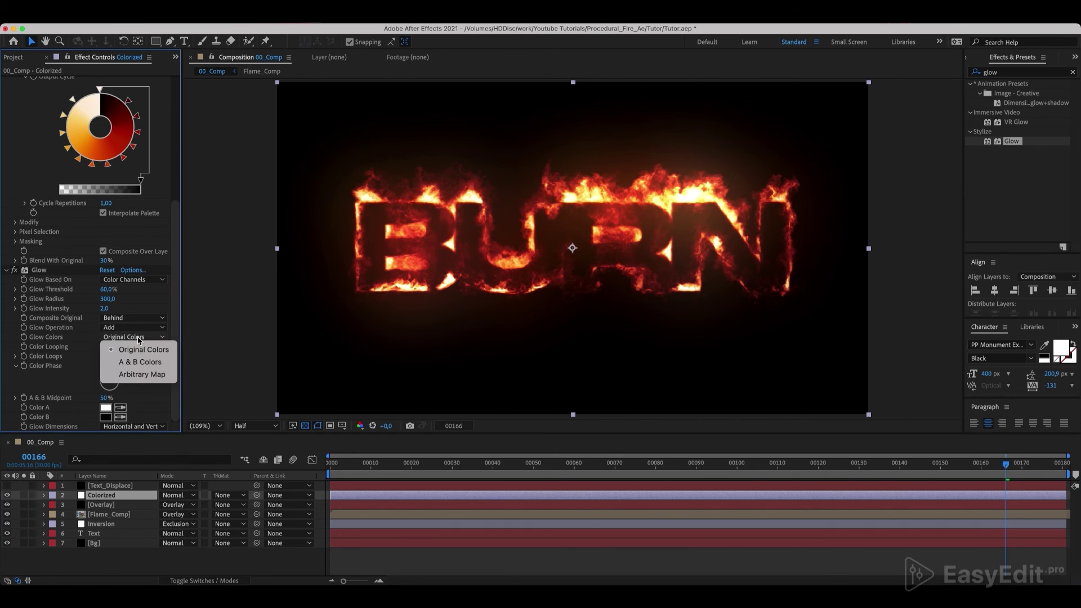
click(138, 362)
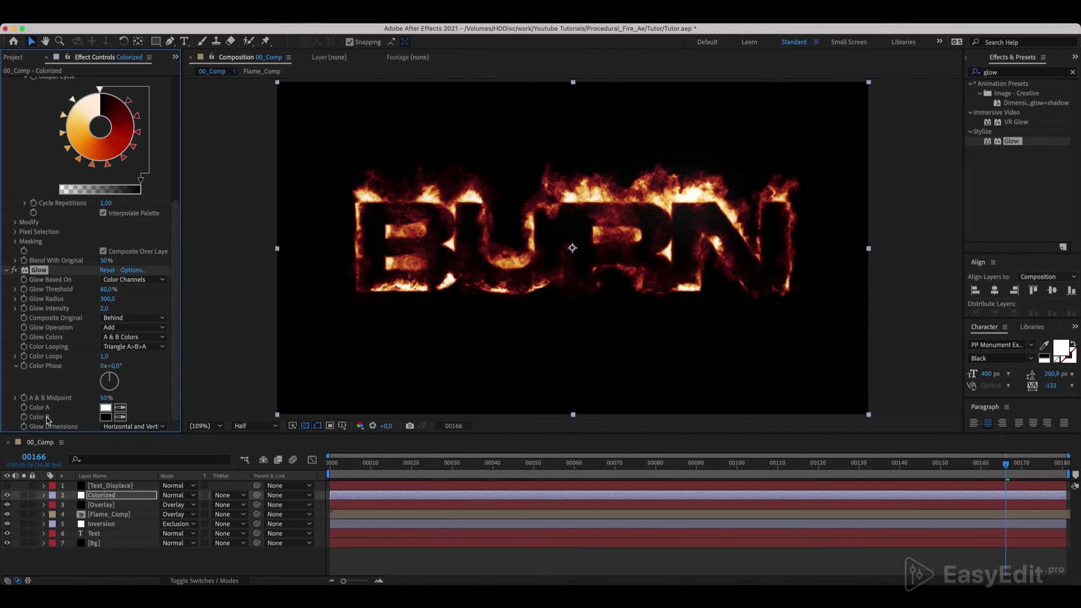
click(106, 408)
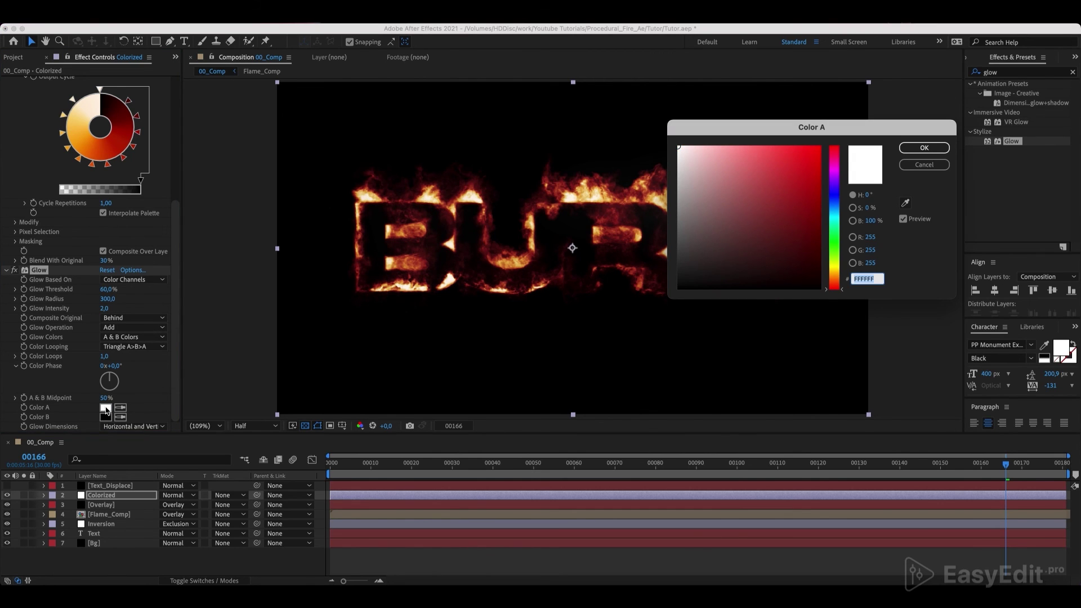
text(FF6500)
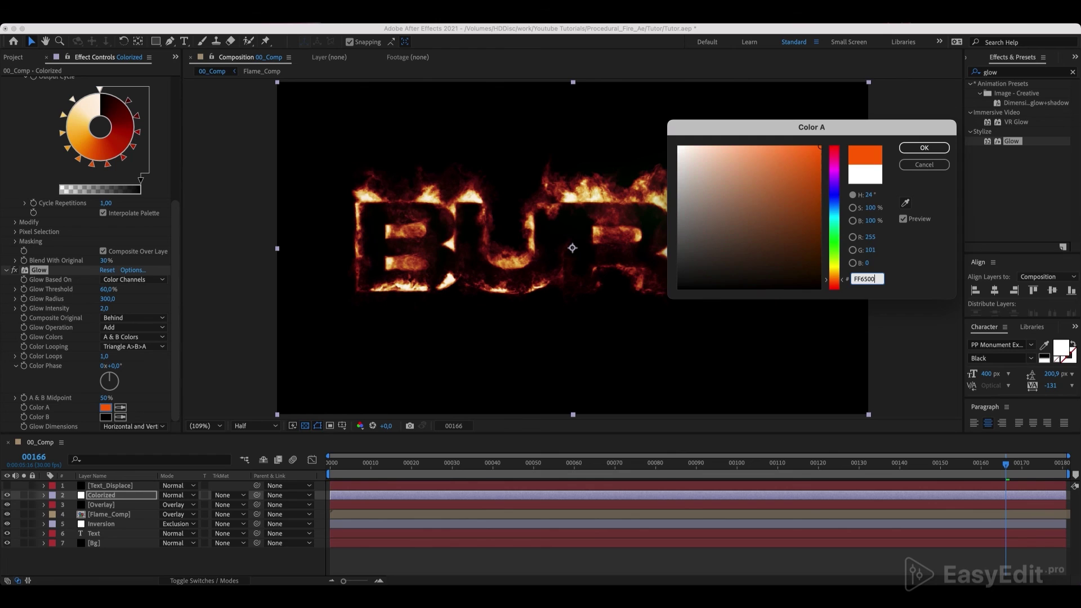
key(Return)
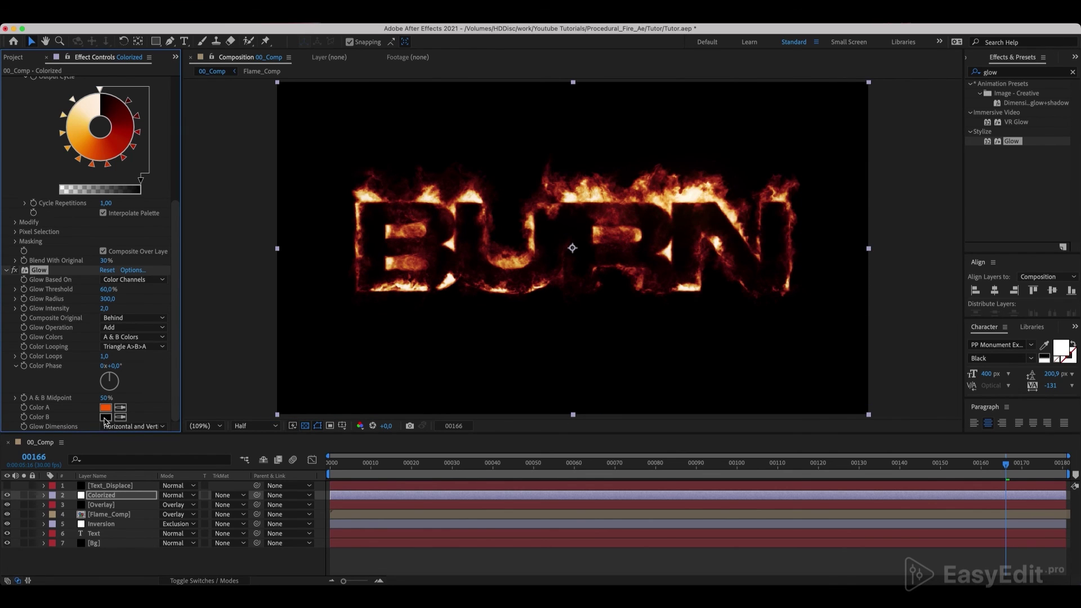
Set the Glow effect's Color B to A91200.
click(105, 417)
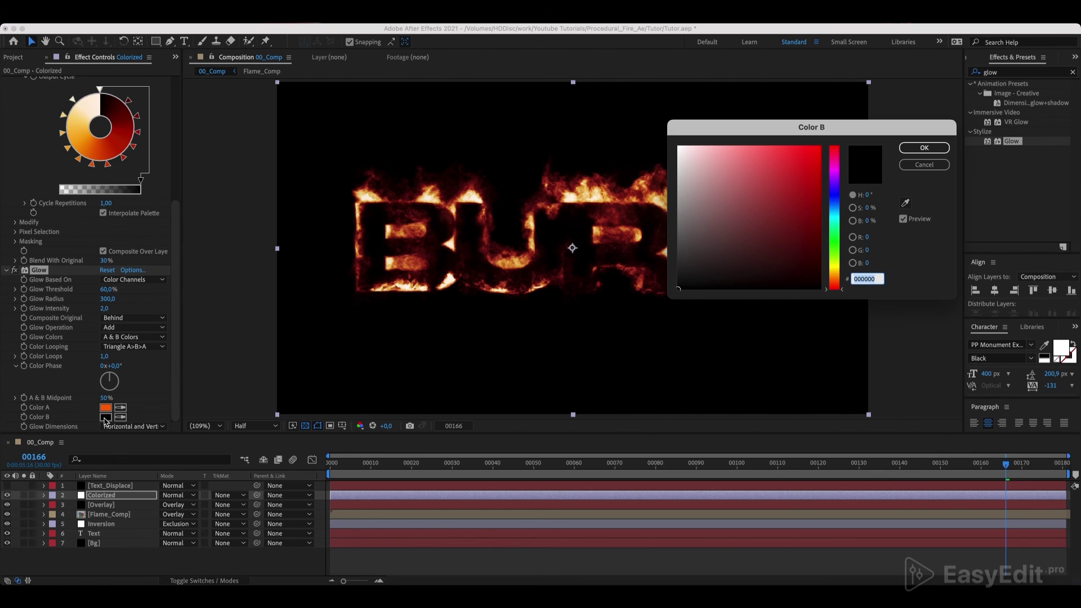
text(A)
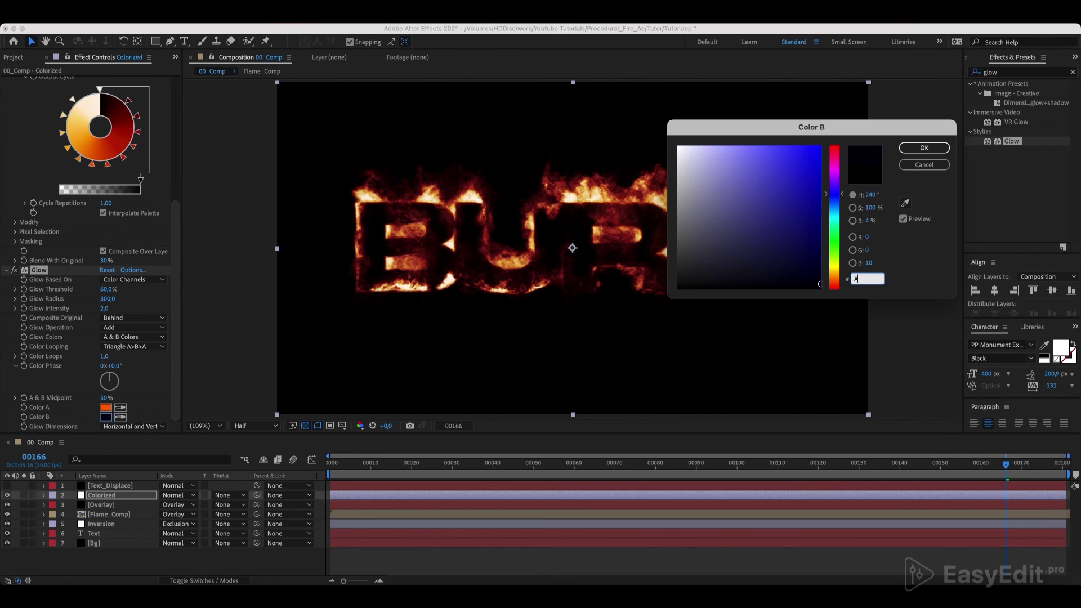
text(912)
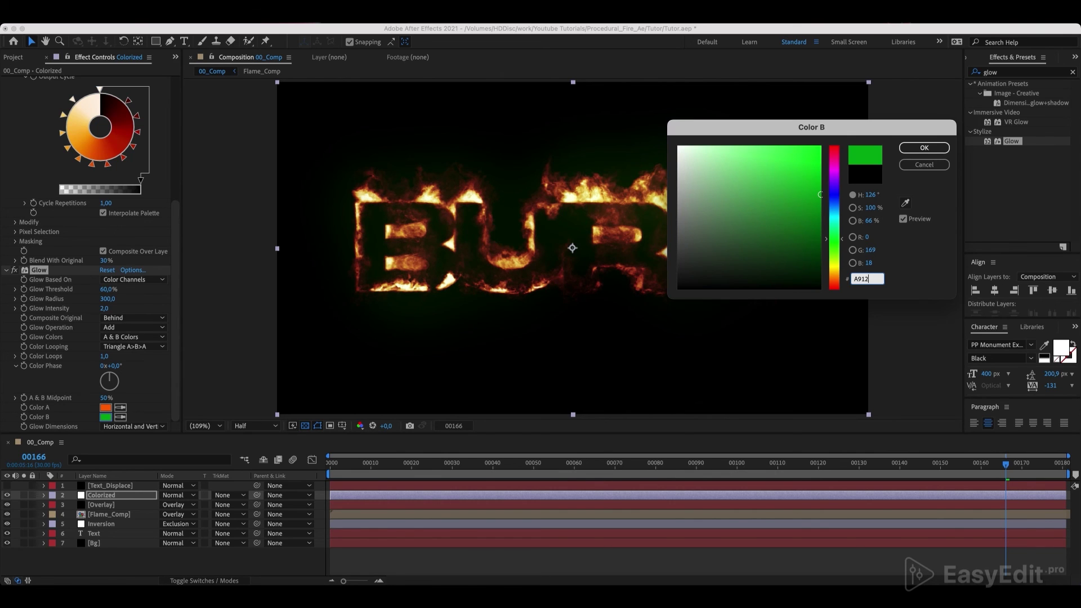
text(00)
key(Return)
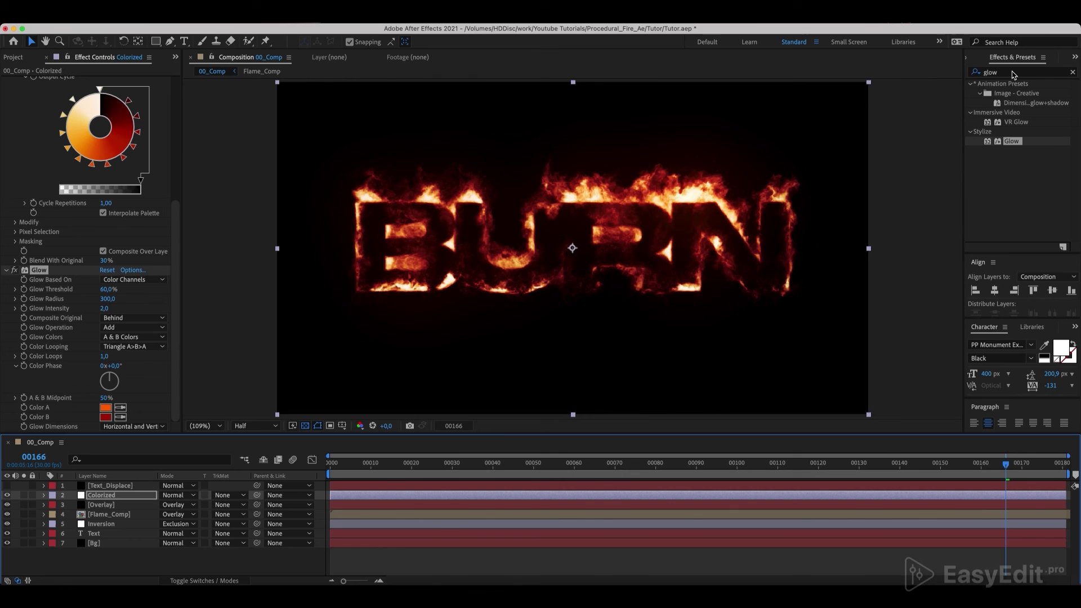
Apply the Unsharp Mask effect to the Colorized layer and set its amount to 100.
click(1013, 72)
text(unshar)
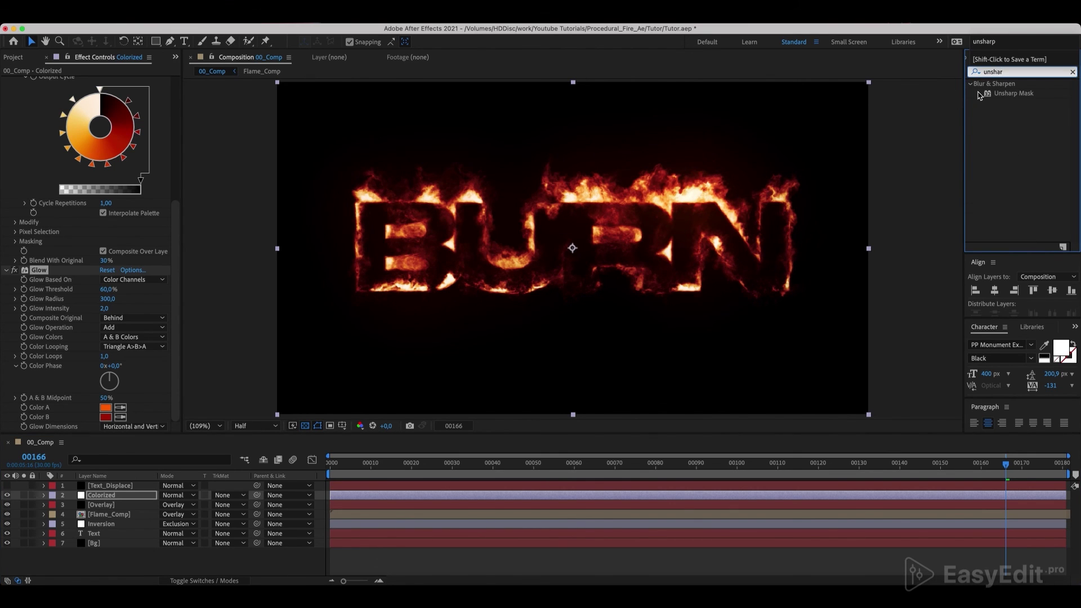
drag(1007, 93, 99, 499)
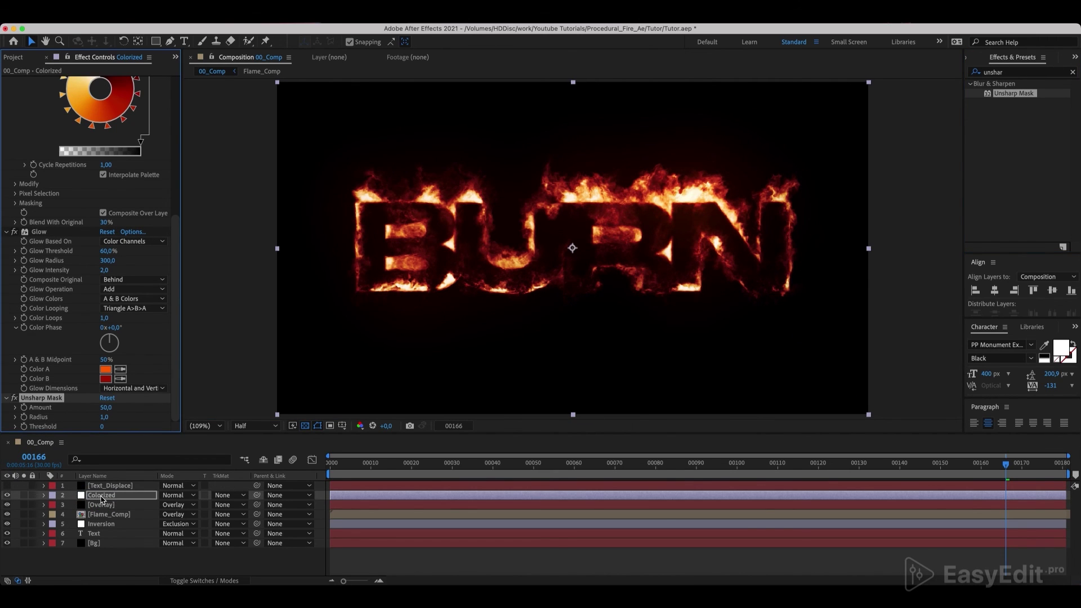
click(106, 407)
text(100)
key(Return)
key(e)
key(e)
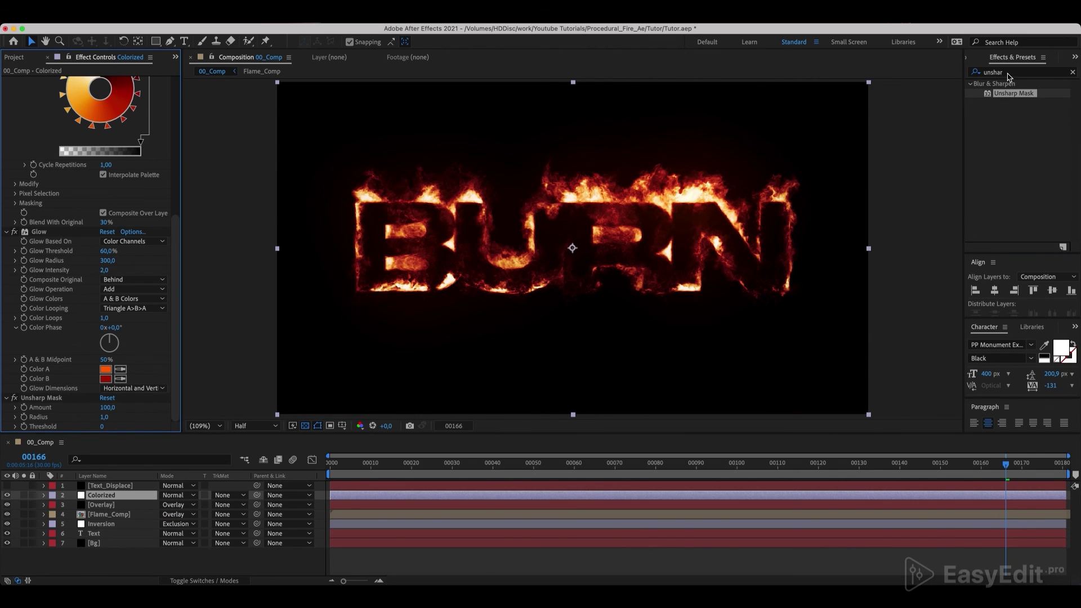
Find the Noise effect and apply it to the Colorized layer.
click(971, 73)
text(noi)
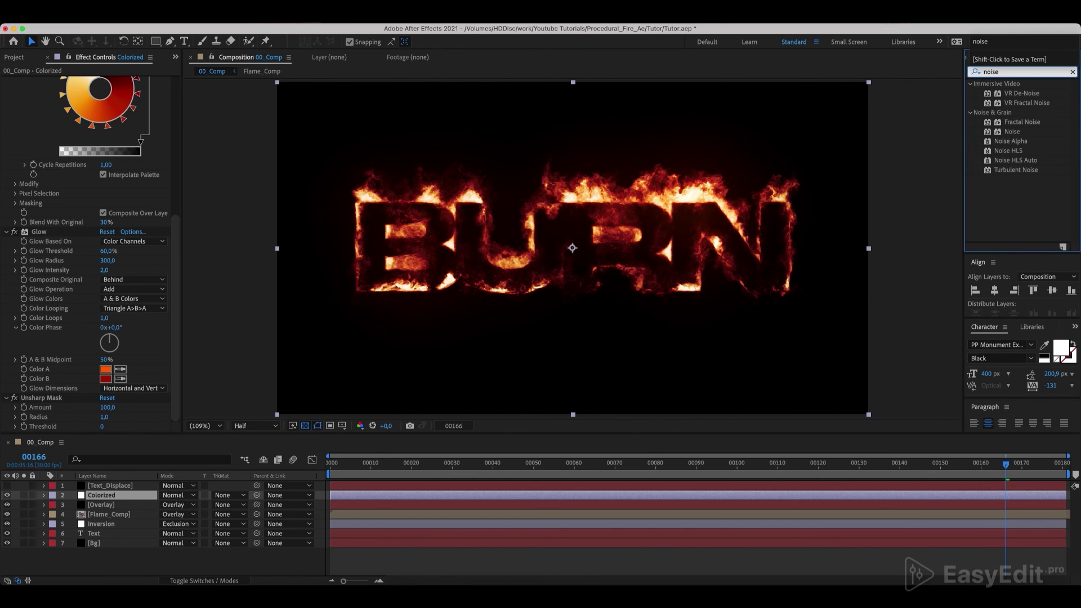
text(se)
drag(1011, 131, 115, 493)
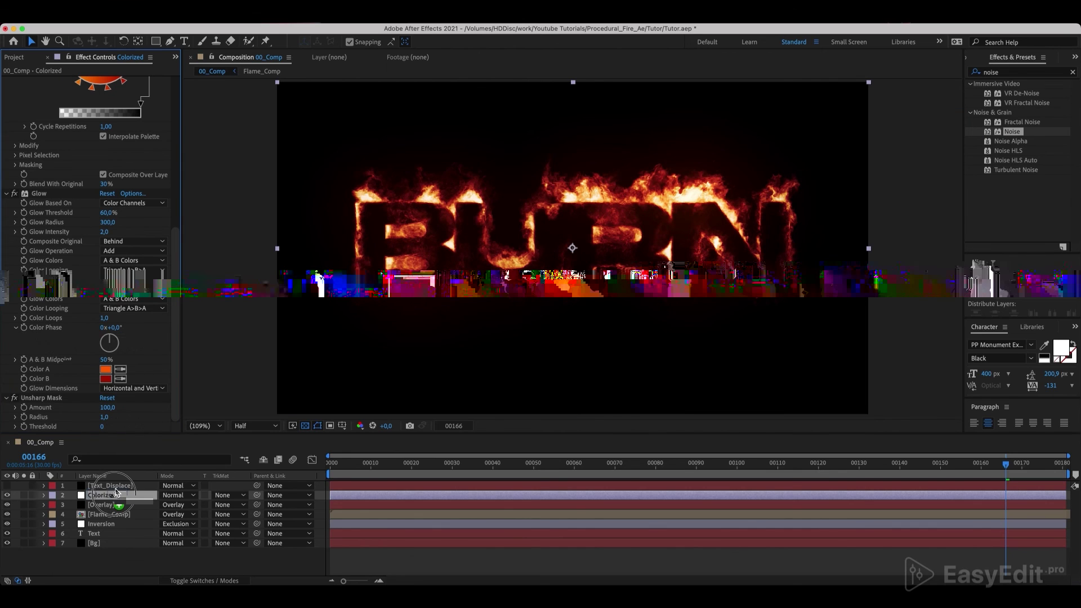
Switch the composition preview to Full resolution and set the Noise effect's amount of noise to 10%.
key(period)
click(245, 426)
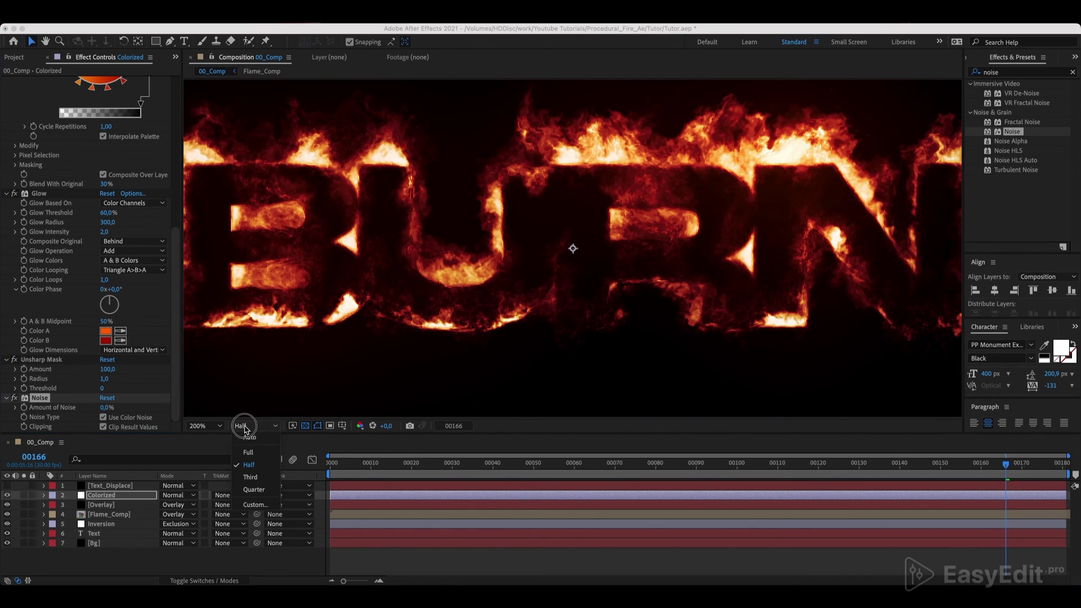
click(248, 452)
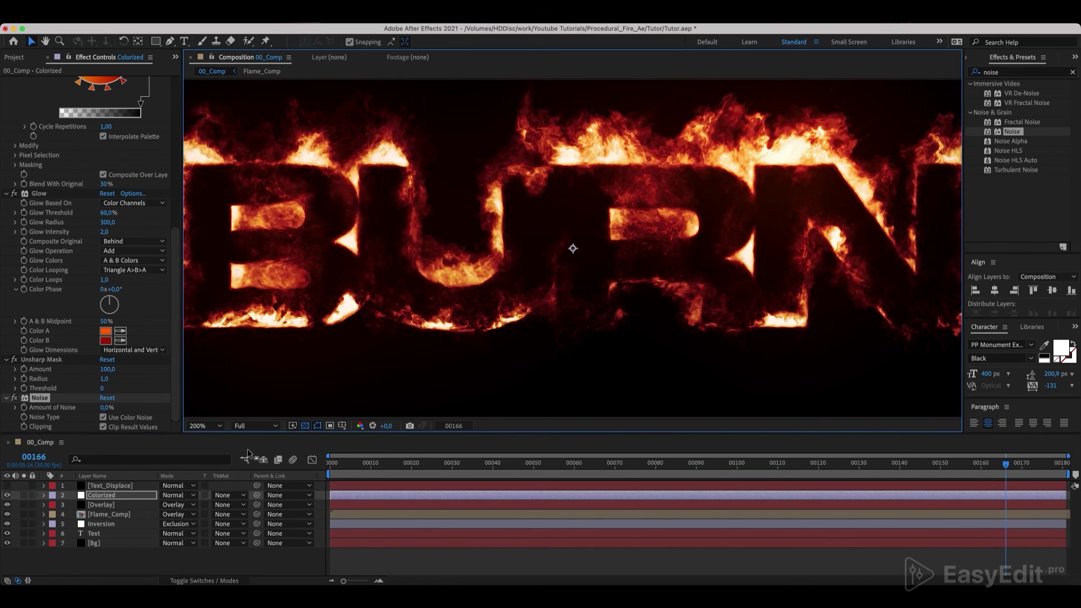
click(104, 407)
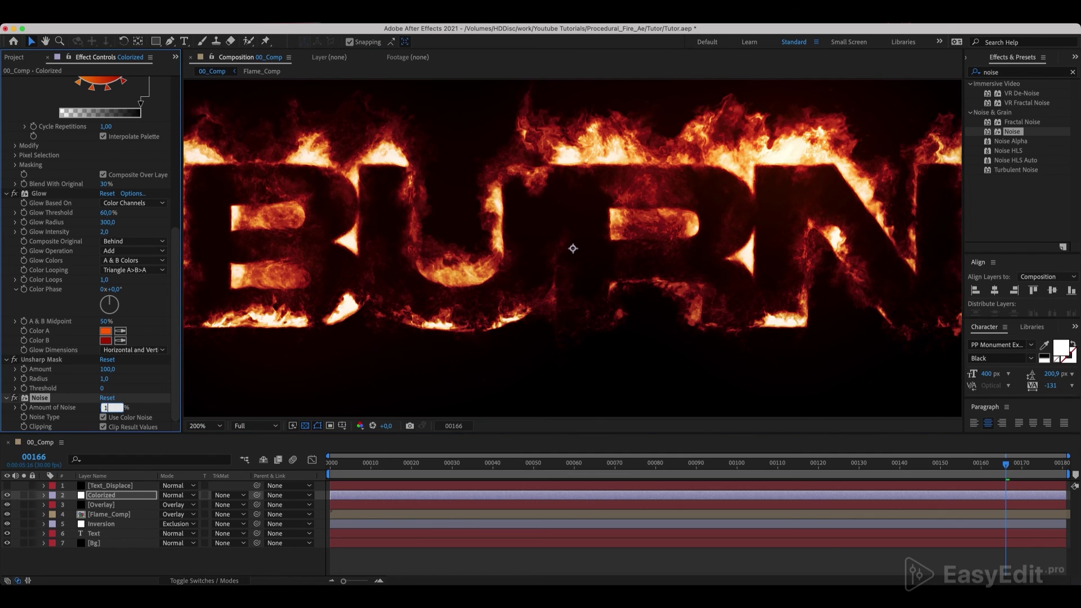
text(10)
key(Return)
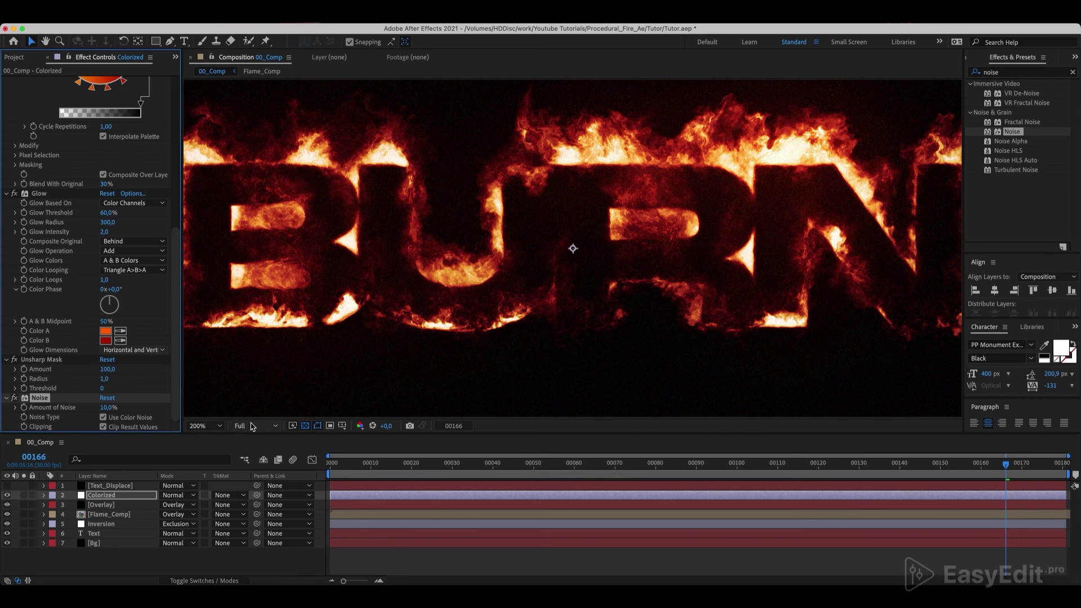
click(206, 425)
click(211, 237)
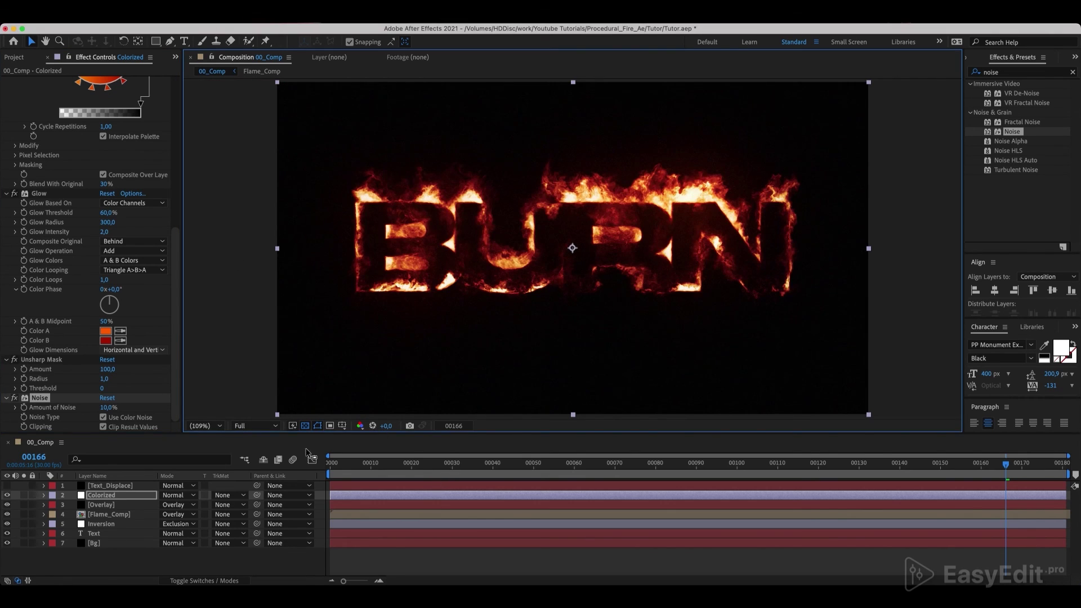
Collapse all effects of the Colorized layer and return to the start of the timeline to preview the burning text.
scroll(7, 284, up, 5)
click(39, 83)
key(super+a)
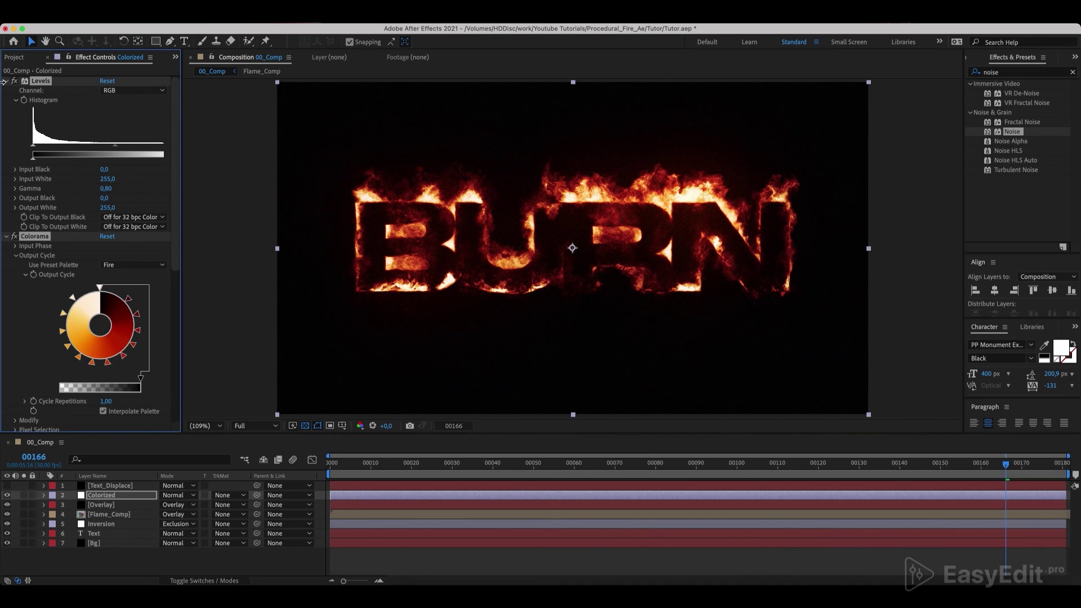
click(5, 82)
drag(462, 465, 329, 465)
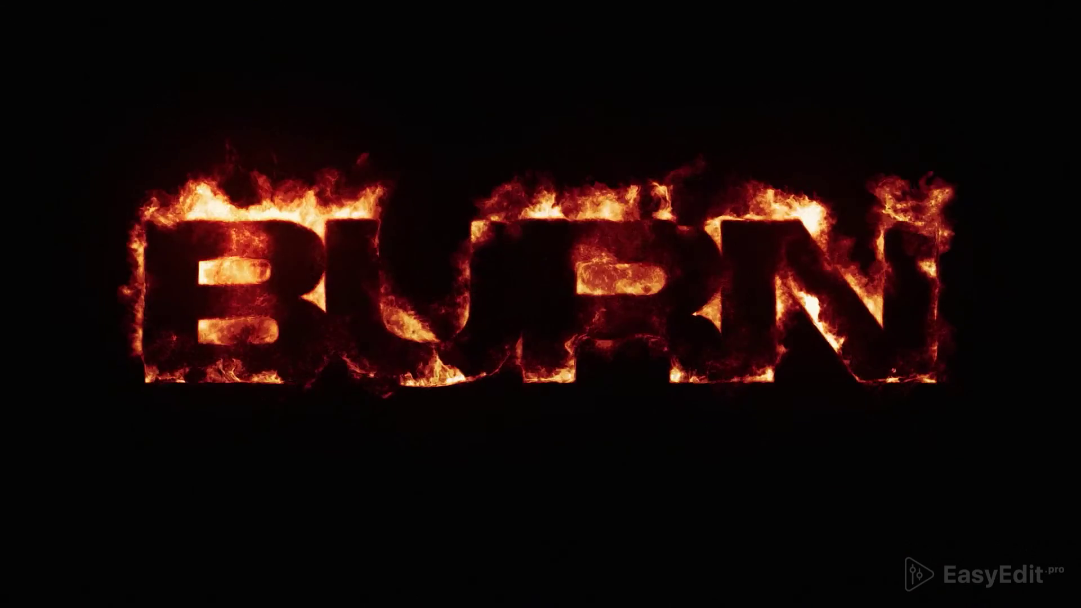